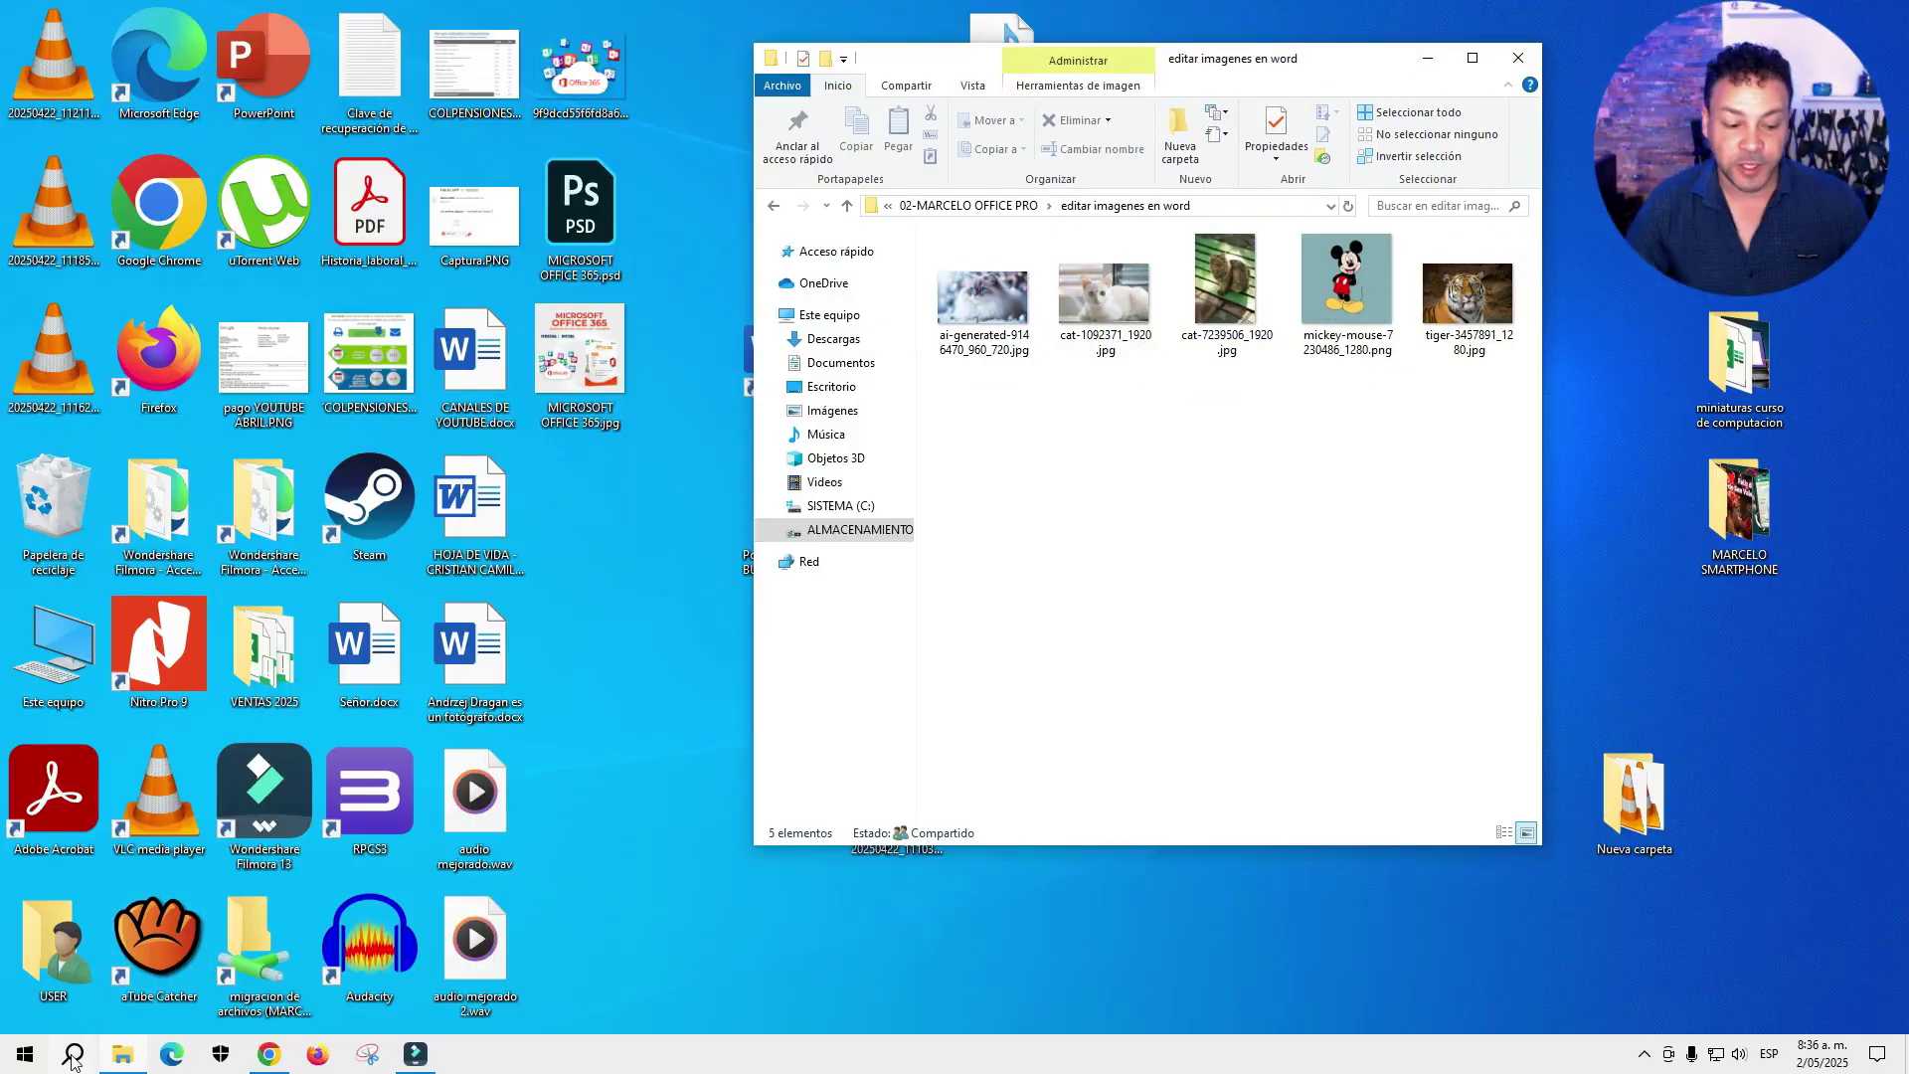
- Find Word through Windows Search, open blank document Documento1, and bring up the image folder
{"action": "left_click", "coordinate": [72, 1056]}
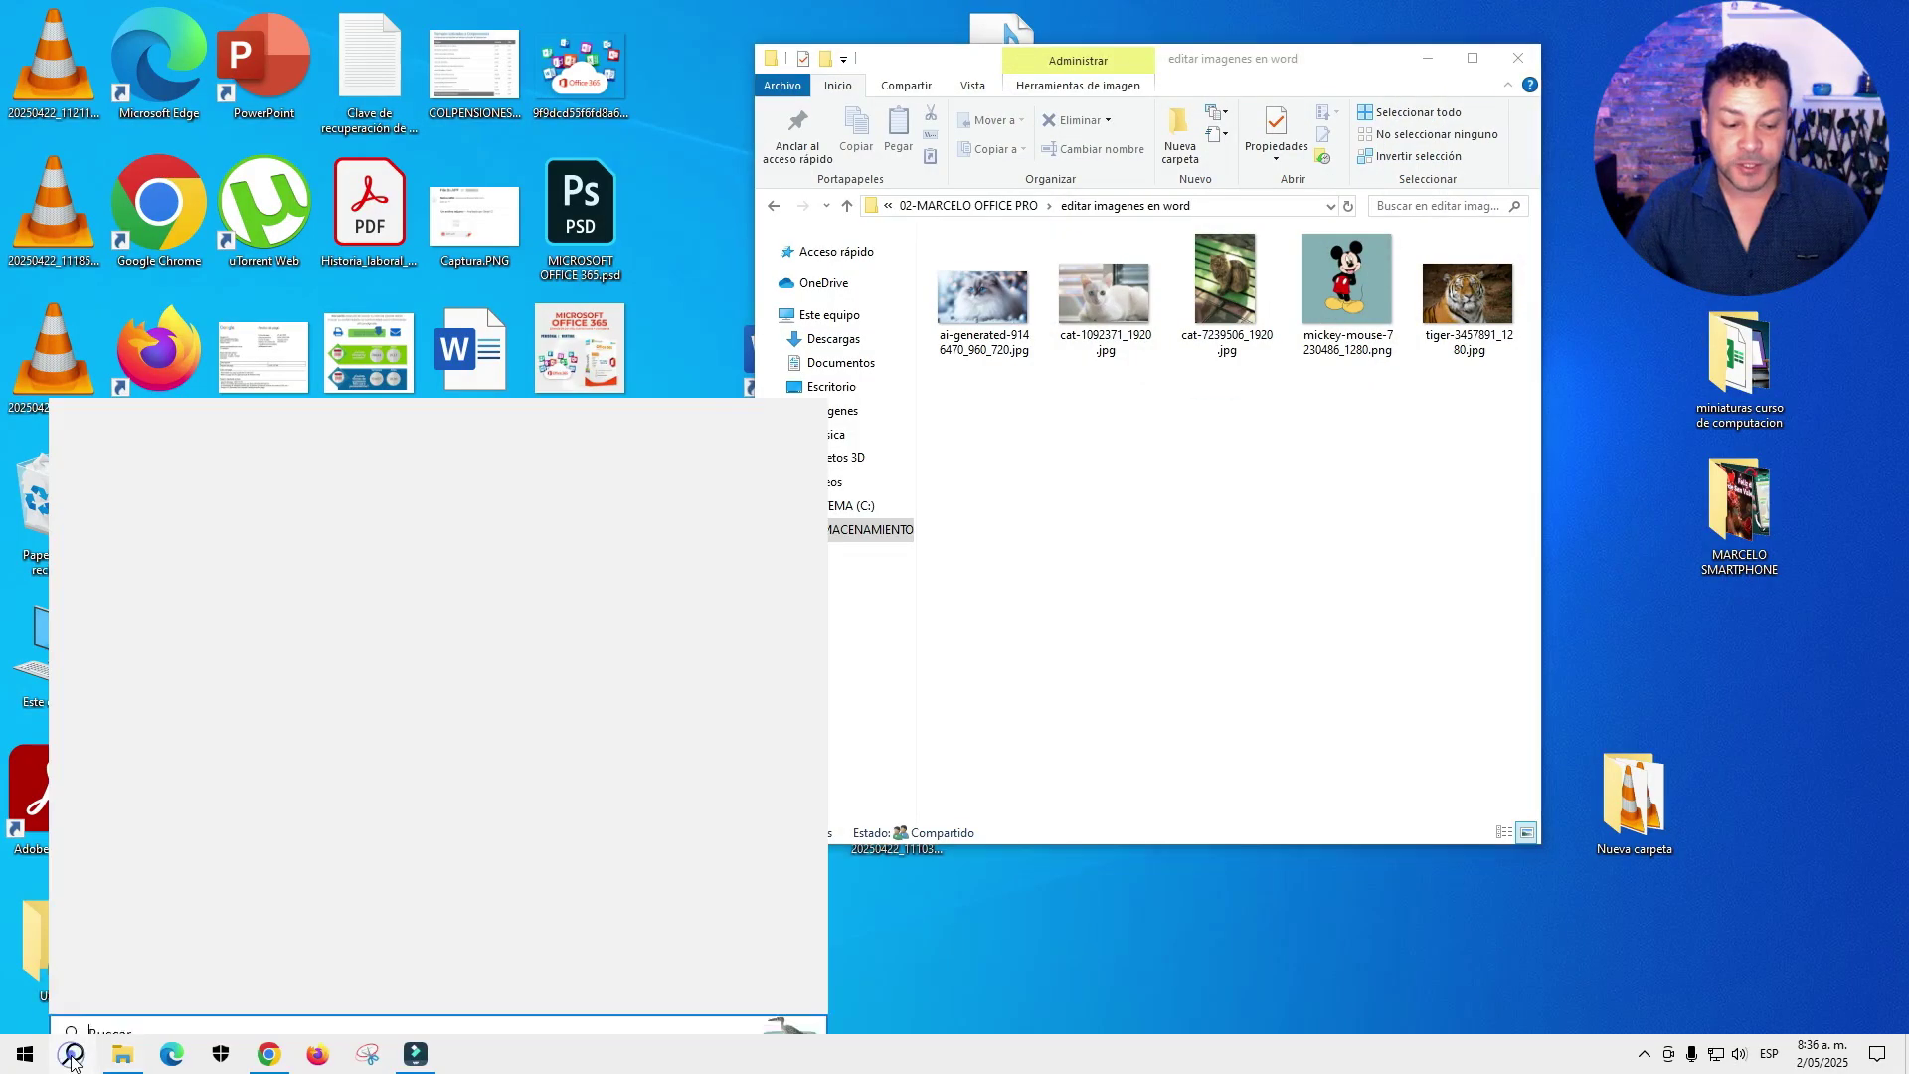
{"action": "type", "text": "word"}
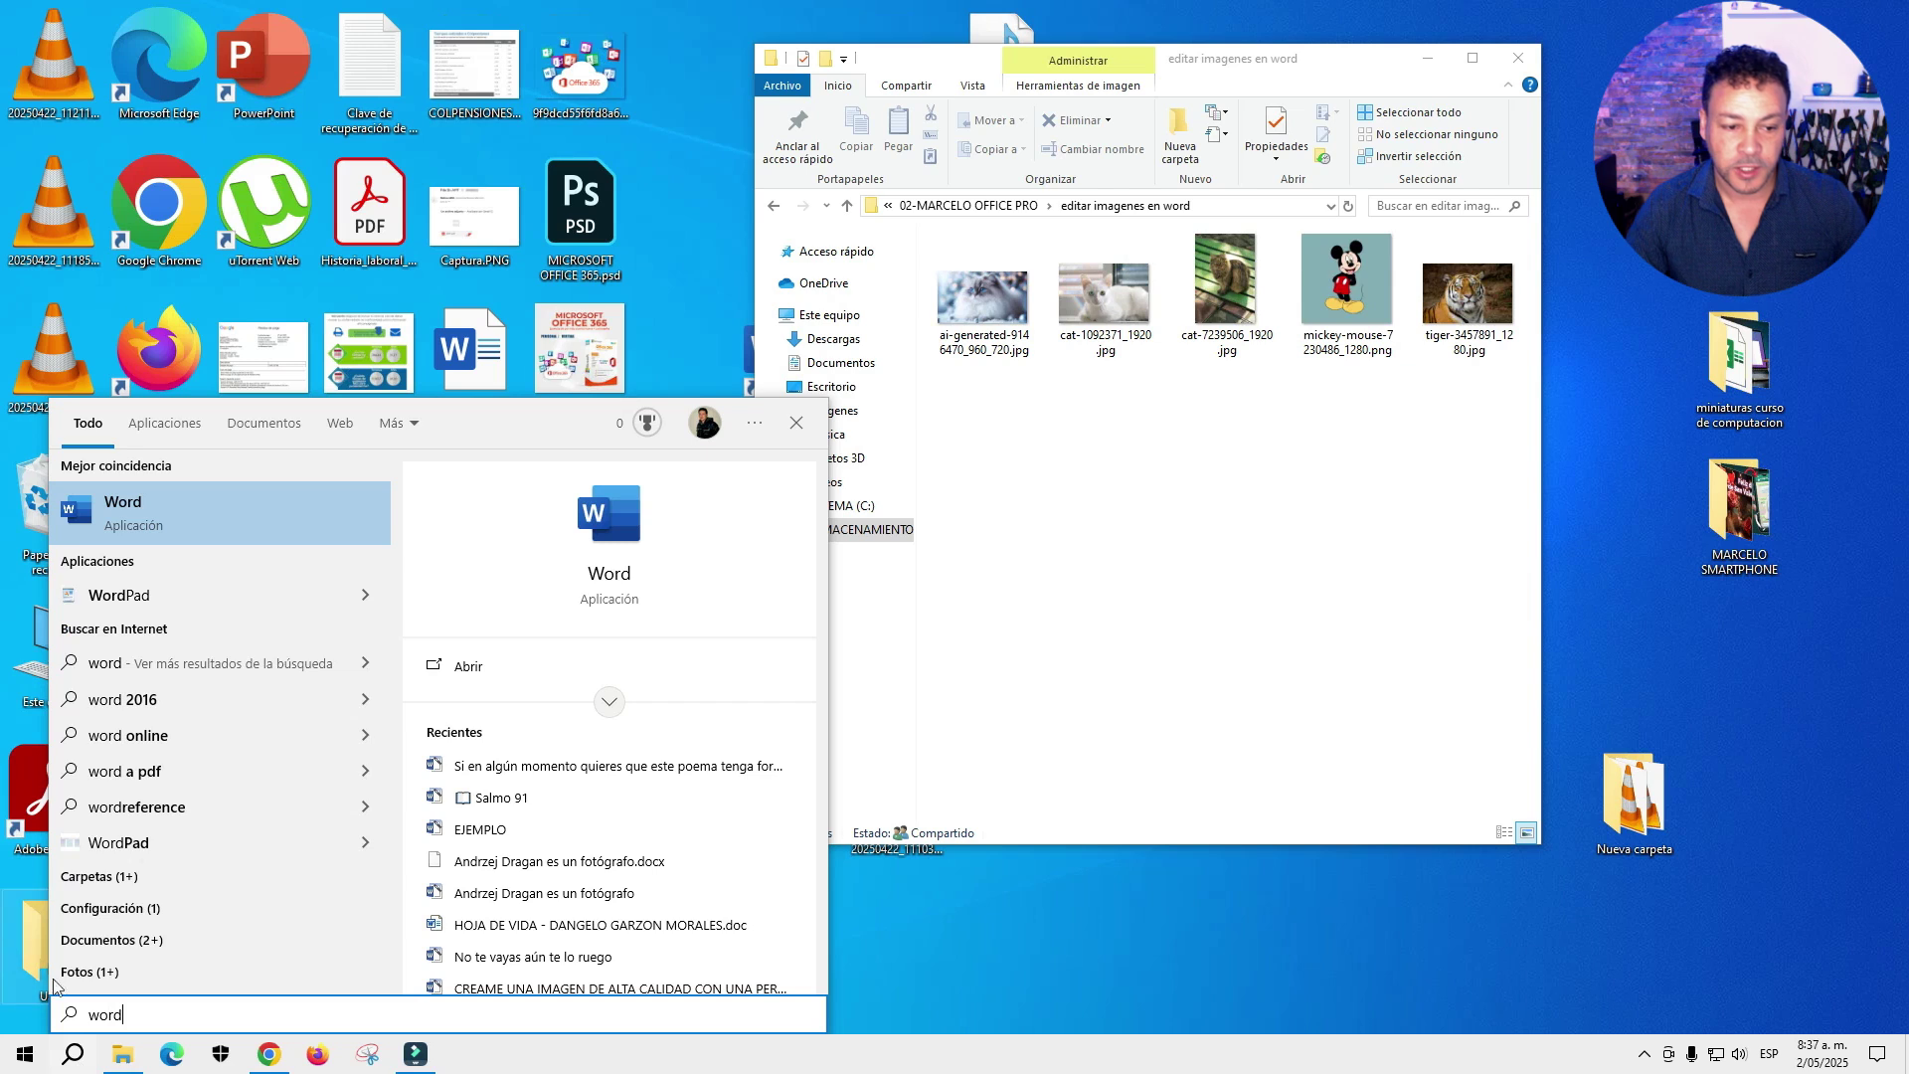
{"action": "left_click", "coordinate": [191, 516]}
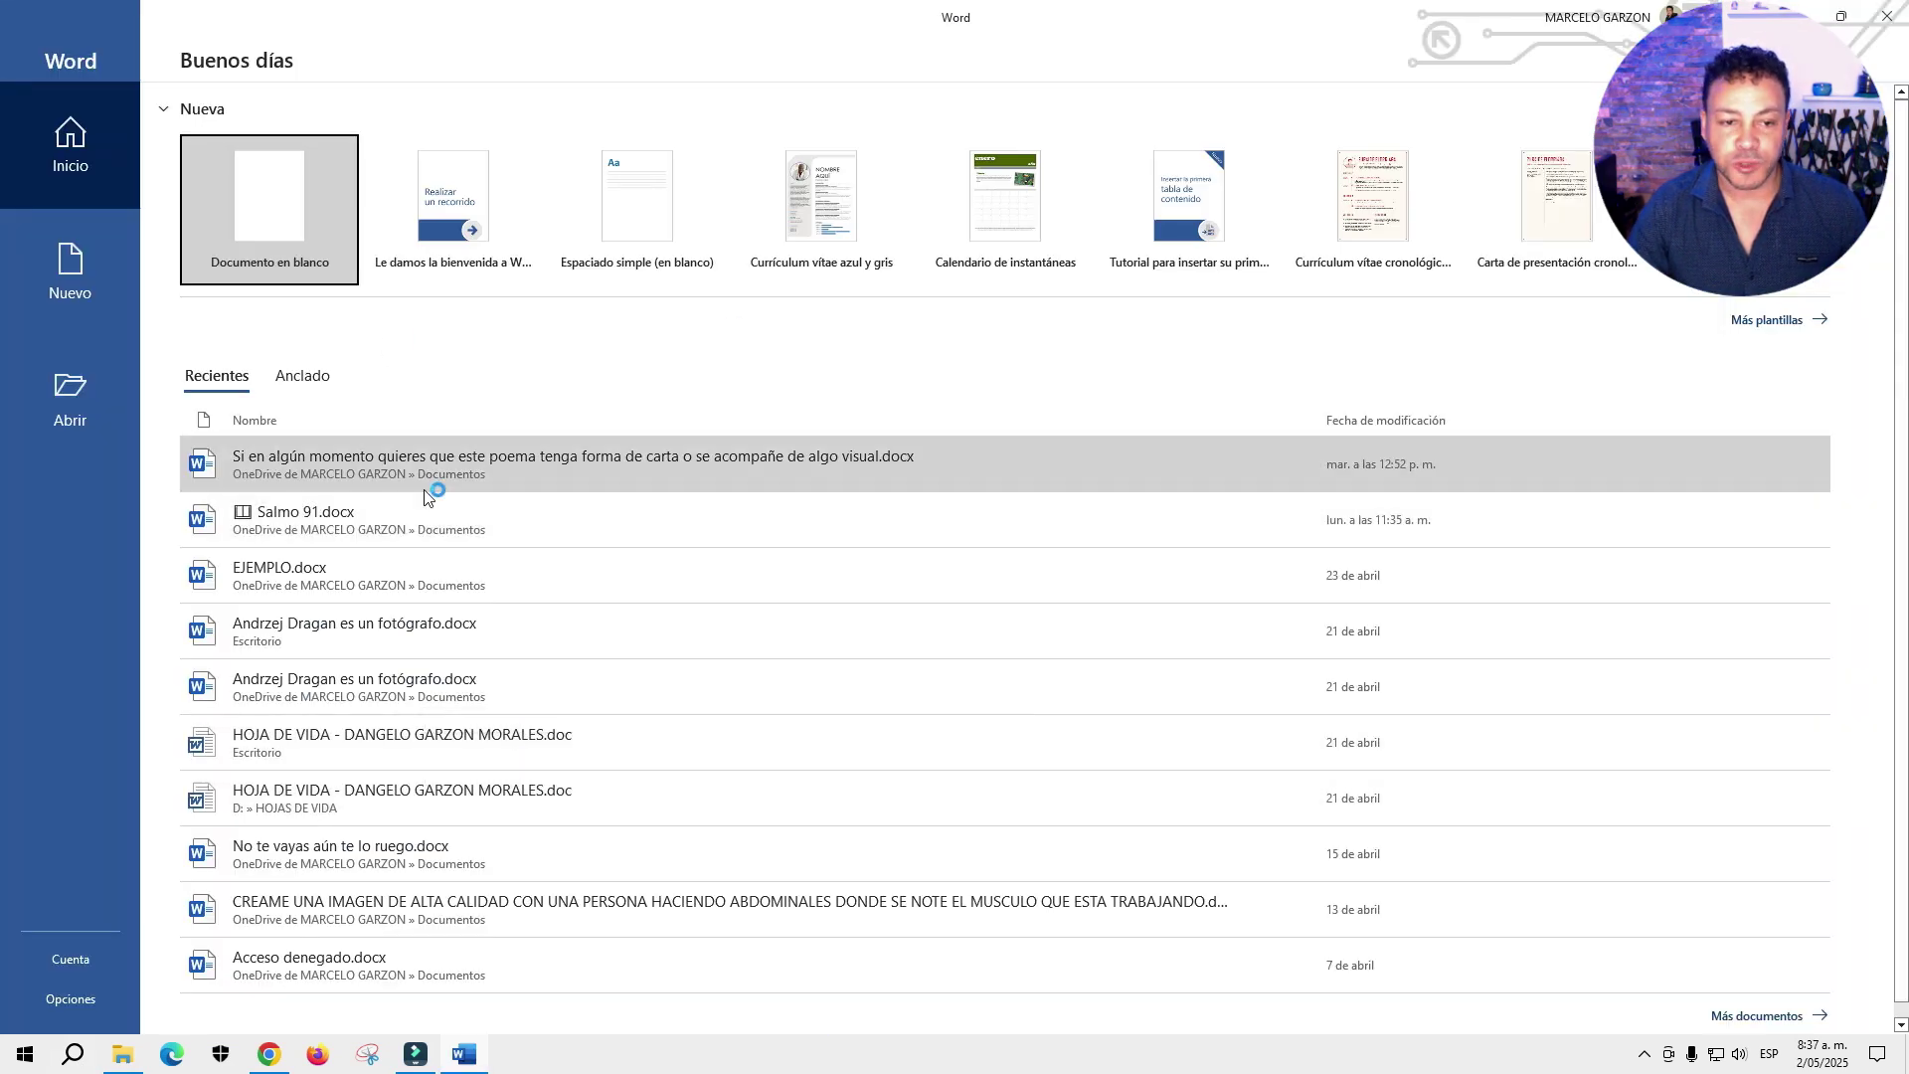
{"action": "left_click", "coordinate": [288, 227]}
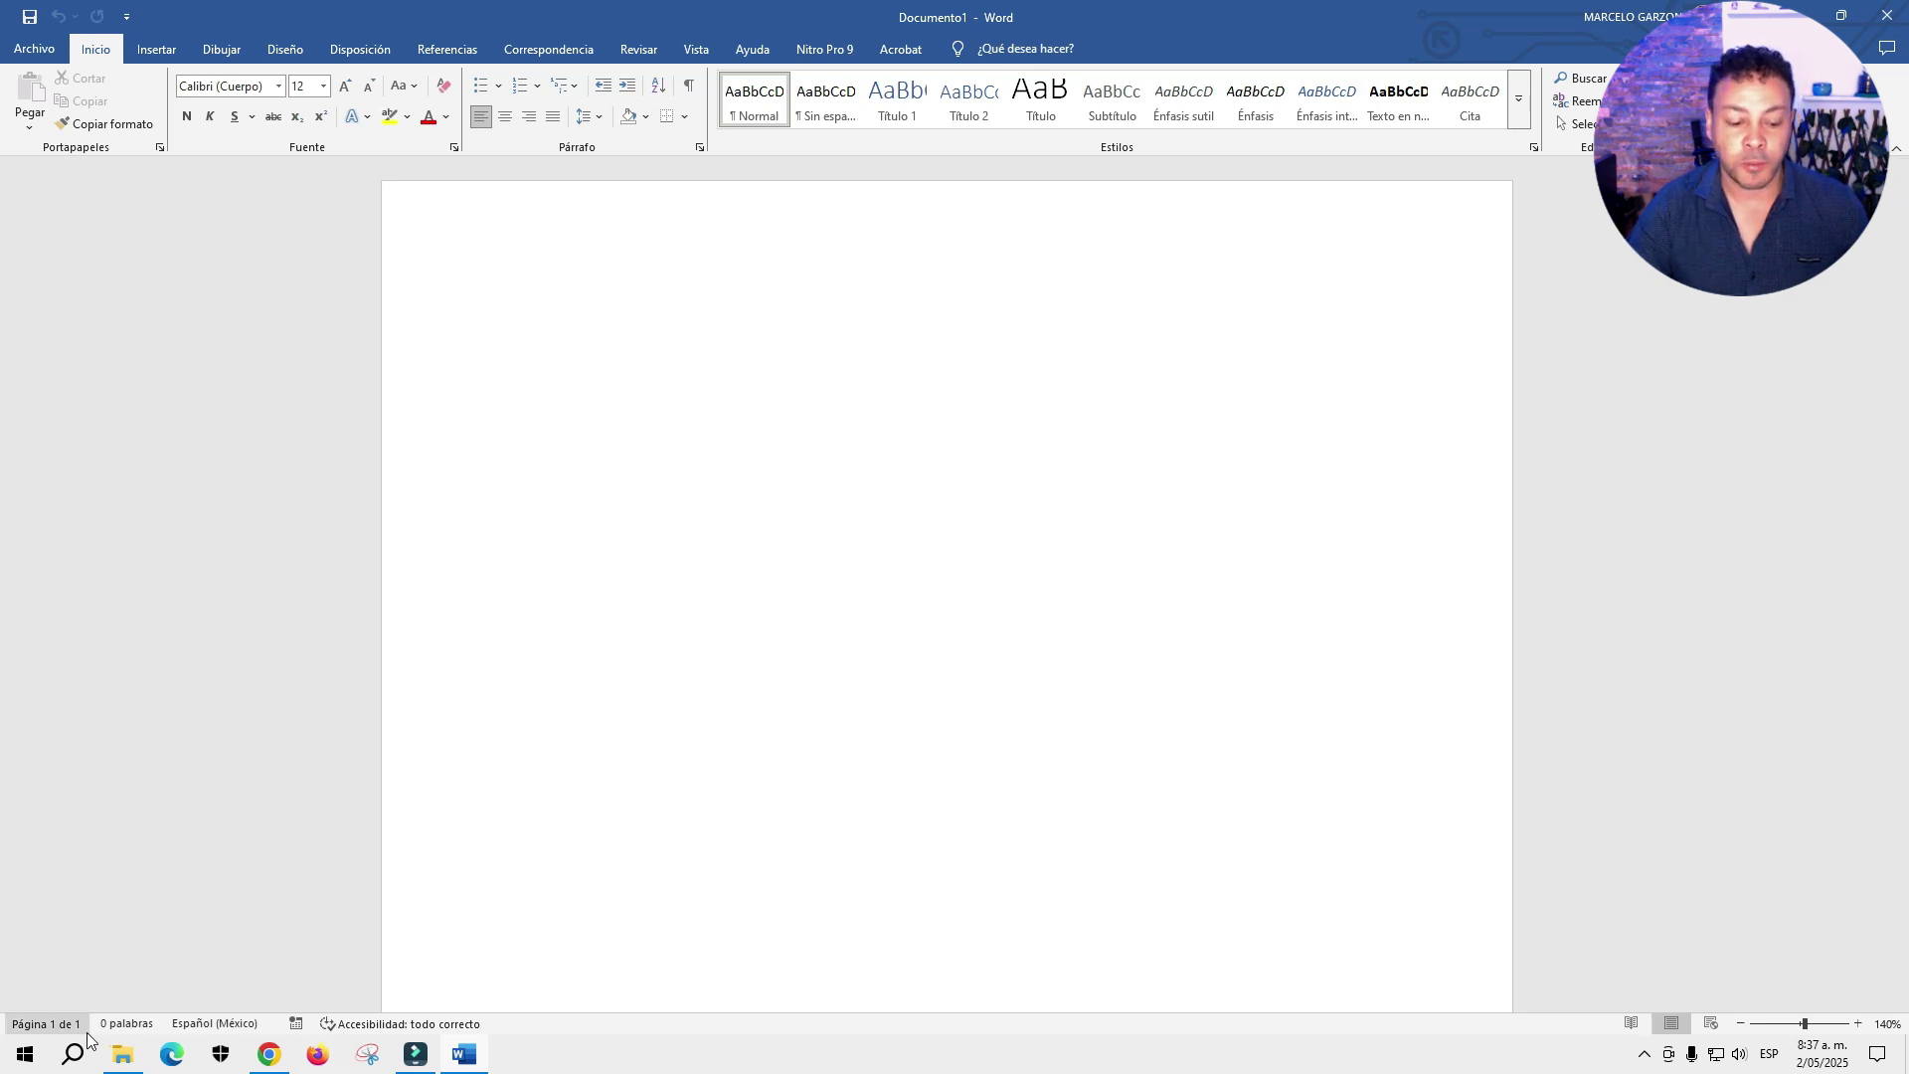
{"action": "left_click", "coordinate": [125, 1057]}
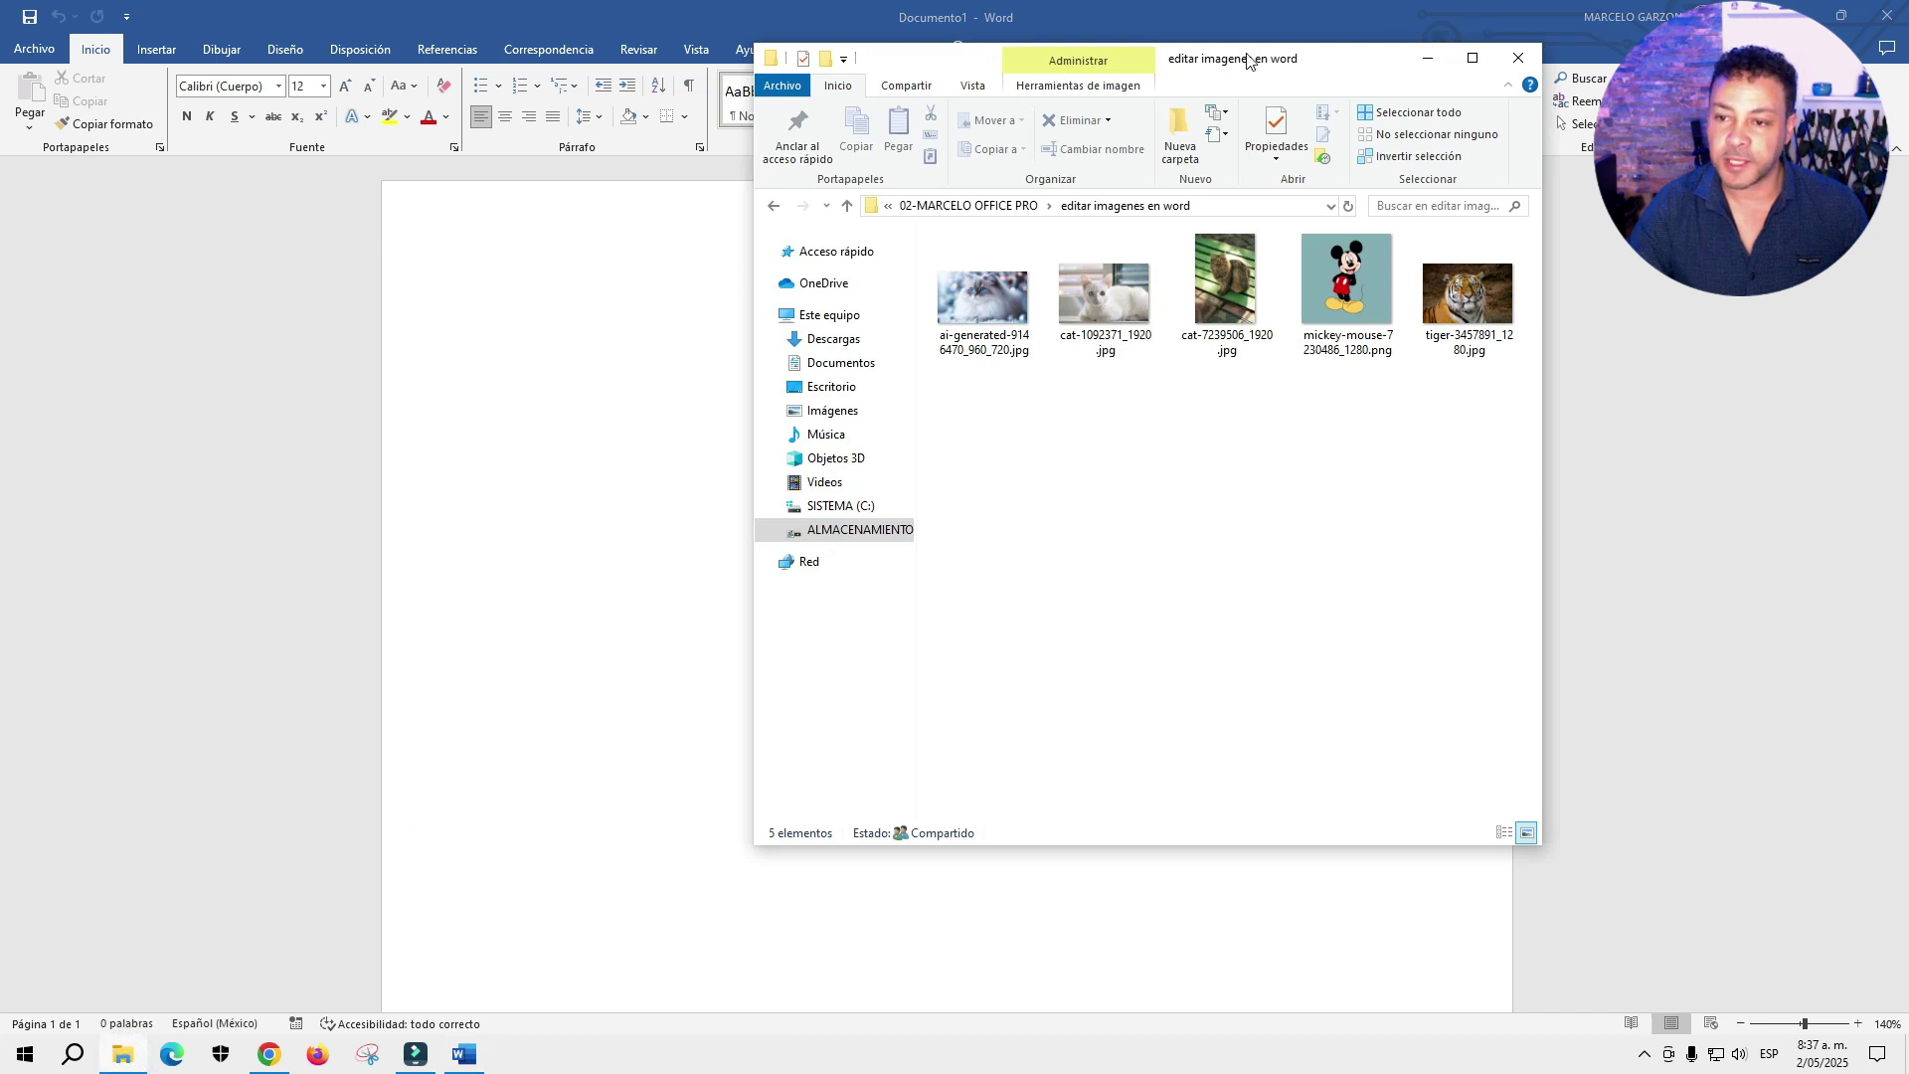
- Shift the image folder window right, browse Pixabay's Mickey Mouse results, then minimize Chrome
{"action": "left_click_drag", "start_coordinate": [1247, 60], "coordinate": [1542, 115]}
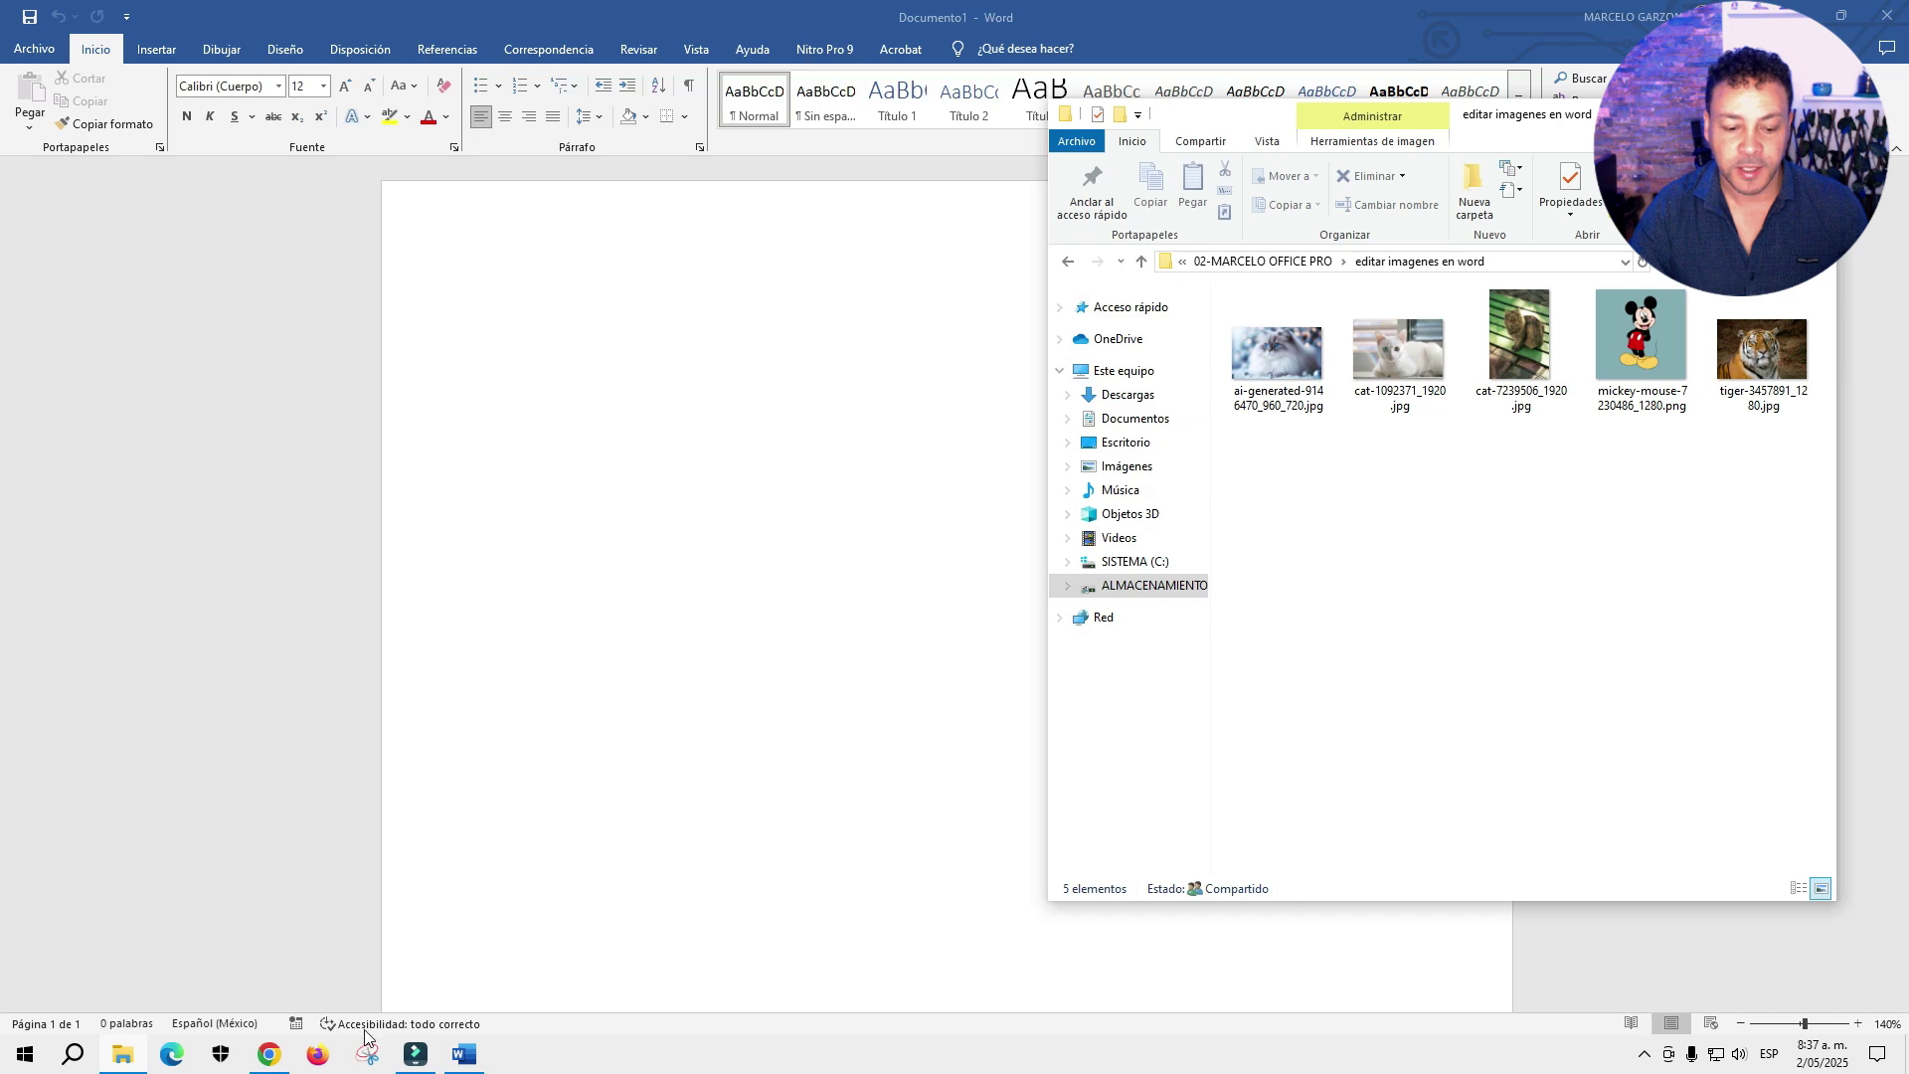
{"action": "left_click", "coordinate": [269, 1056]}
{"action": "scroll", "coordinate": [696, 507], "scroll_direction": "down", "scroll_amount": 5}
{"action": "scroll", "coordinate": [696, 507], "scroll_direction": "down", "scroll_amount": 3}
{"action": "scroll", "coordinate": [700, 517], "scroll_direction": "up", "scroll_amount": 5}
{"action": "scroll", "coordinate": [700, 517], "scroll_direction": "up", "scroll_amount": 5}
{"action": "scroll", "coordinate": [700, 517], "scroll_direction": "up", "scroll_amount": 5}
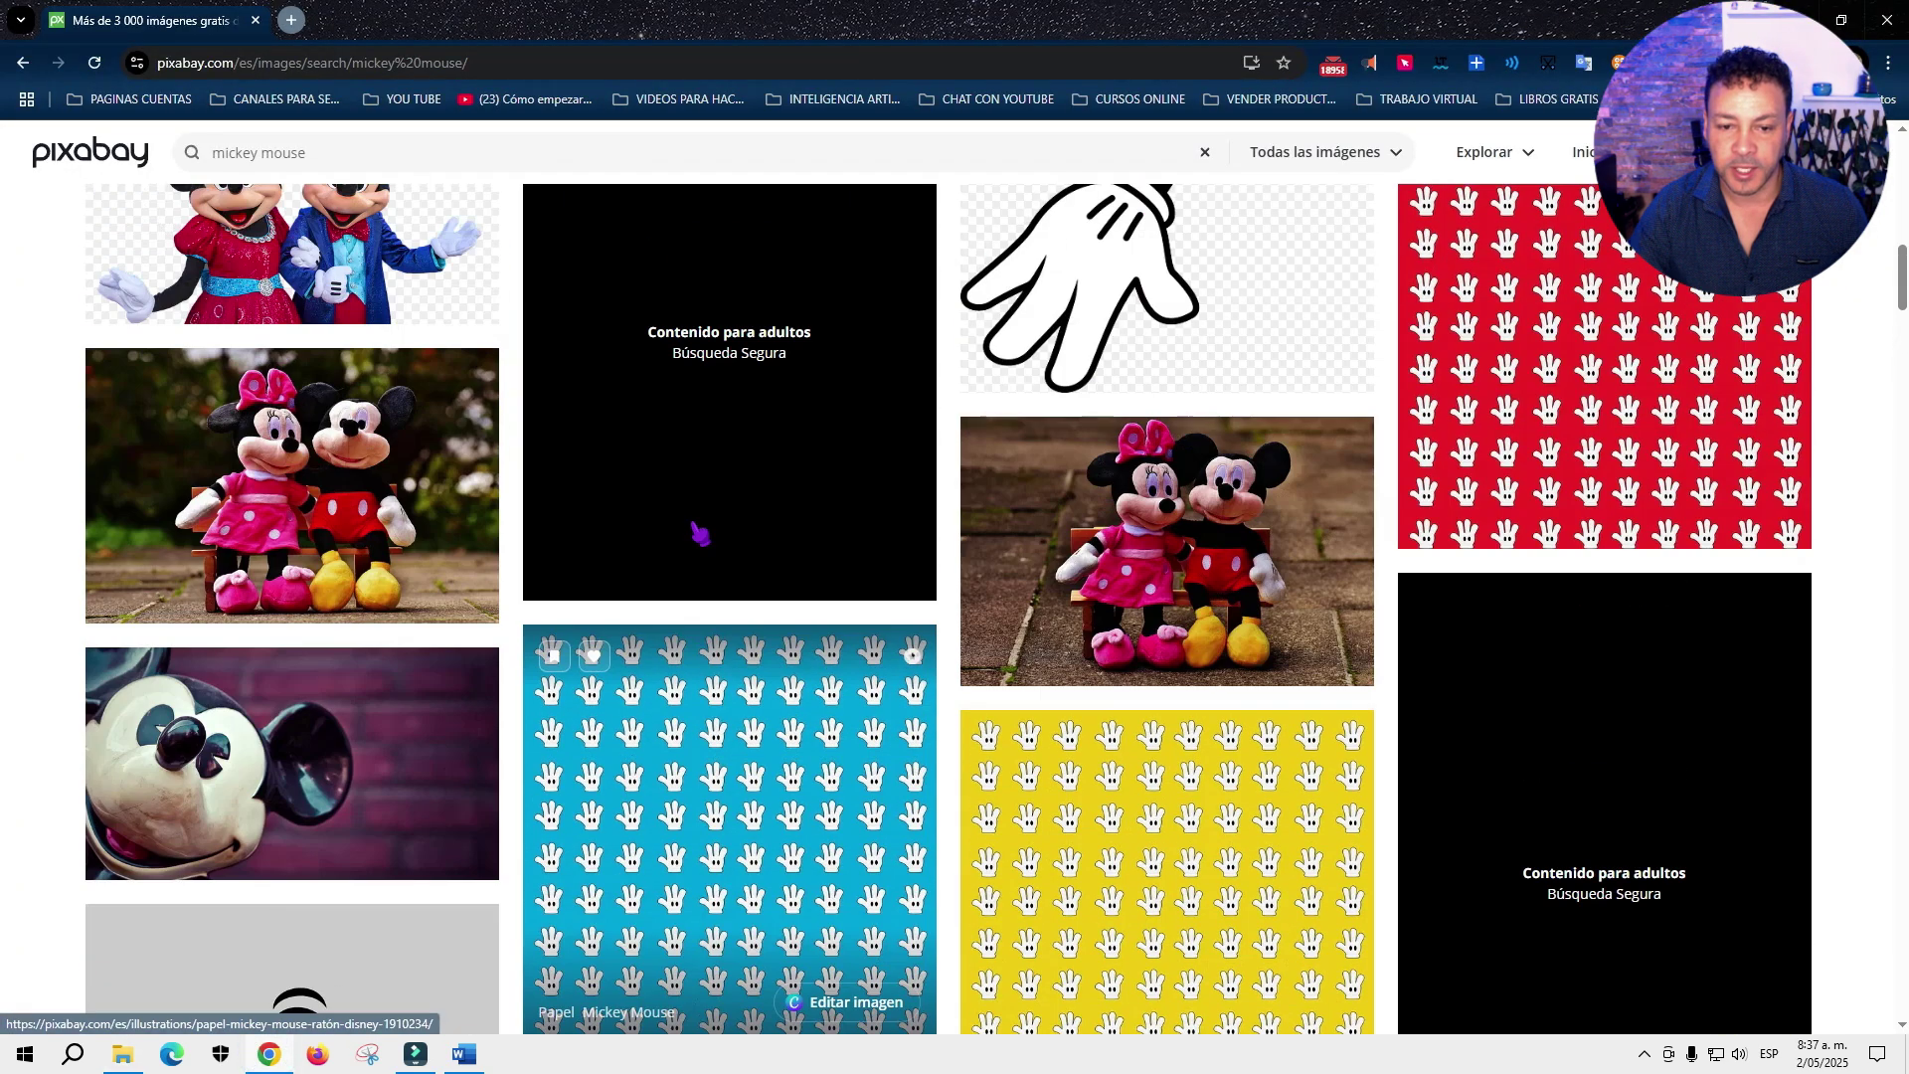
{"action": "scroll", "coordinate": [700, 527], "scroll_direction": "up", "scroll_amount": 5}
{"action": "scroll", "coordinate": [700, 534], "scroll_direction": "up", "scroll_amount": 4}
{"action": "scroll", "coordinate": [699, 534], "scroll_direction": "up", "scroll_amount": 3}
{"action": "scroll", "coordinate": [700, 534], "scroll_direction": "up", "scroll_amount": 1}
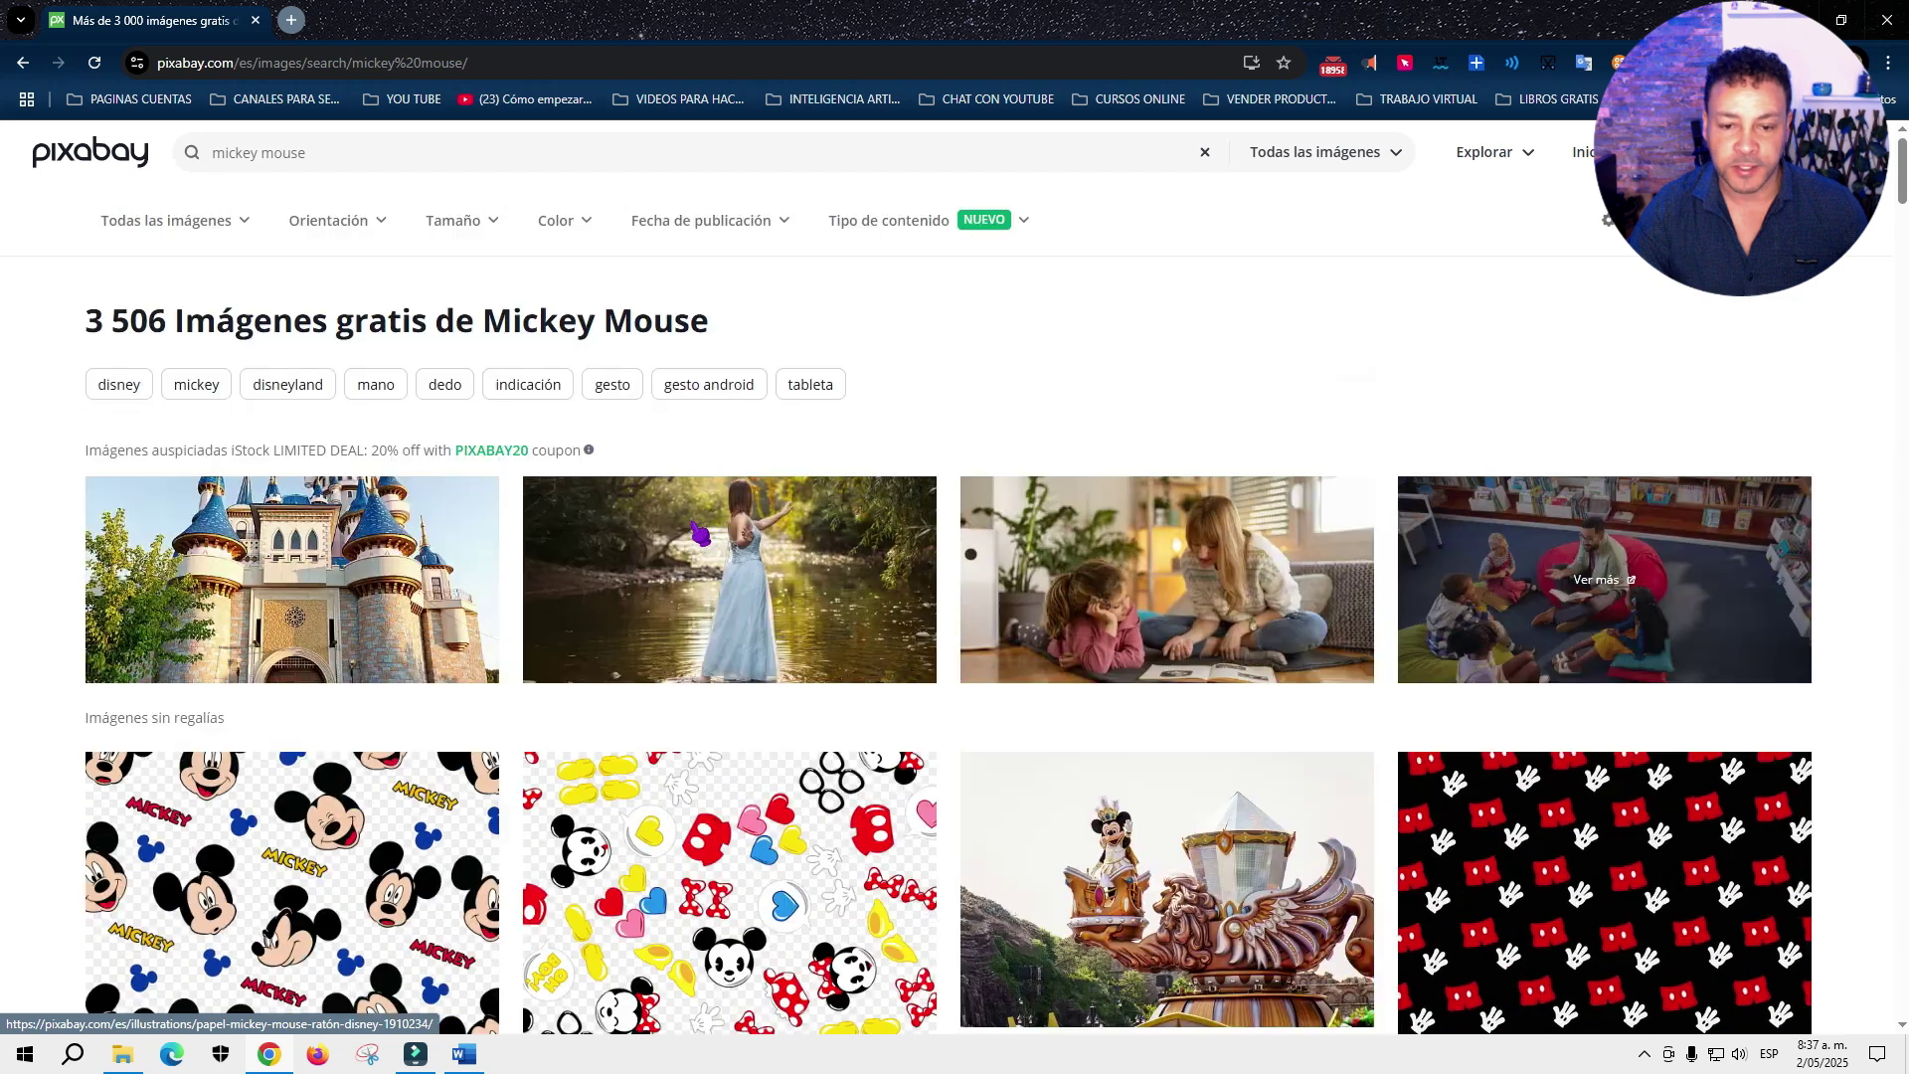
{"action": "scroll", "coordinate": [700, 534], "scroll_direction": "down", "scroll_amount": 3}
{"action": "scroll", "coordinate": [700, 534], "scroll_direction": "down", "scroll_amount": 3}
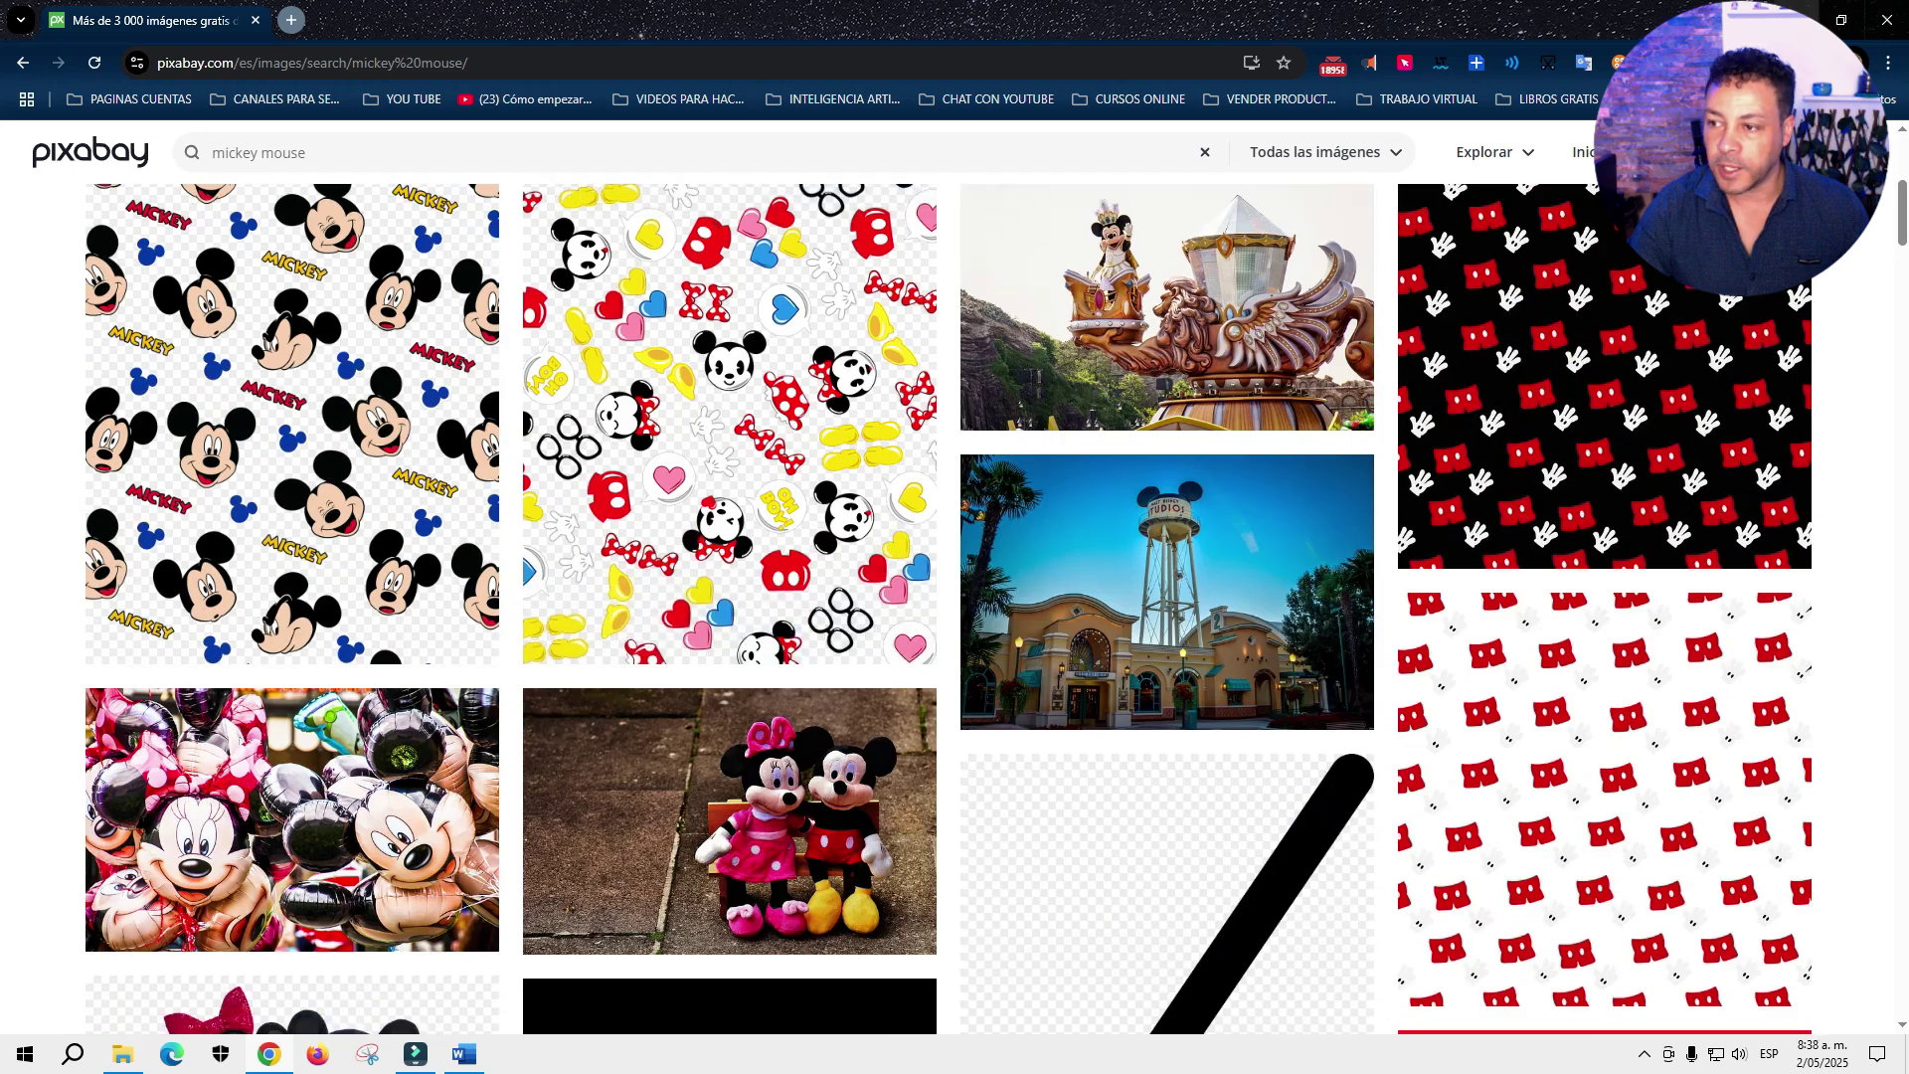
{"action": "left_click", "coordinate": [1796, 19]}
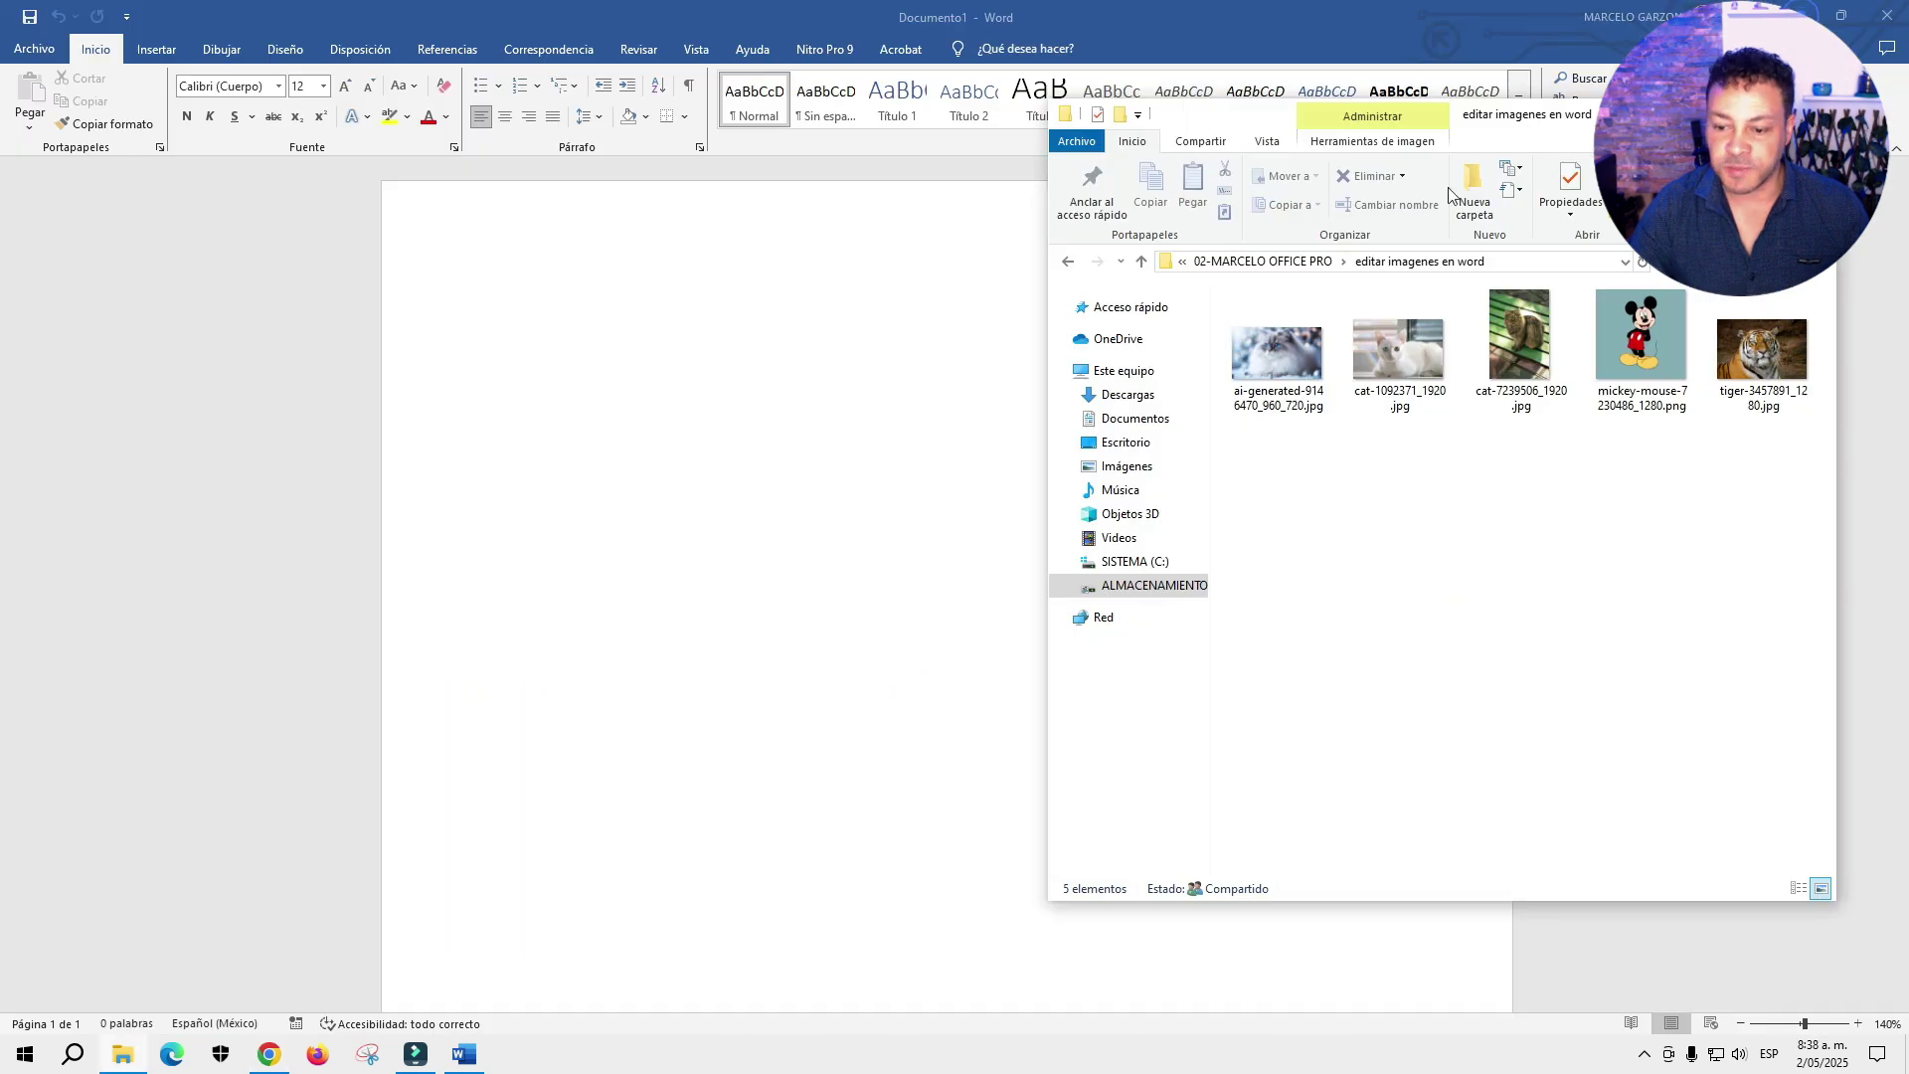
- Drag mickey-mouse-7230486_1280.png from the image folder onto the blank Word page
{"action": "left_click", "coordinate": [1634, 335]}
{"action": "double_click", "coordinate": [1636, 339]}
{"action": "left_click_drag", "start_coordinate": [1634, 338], "coordinate": [641, 529]}
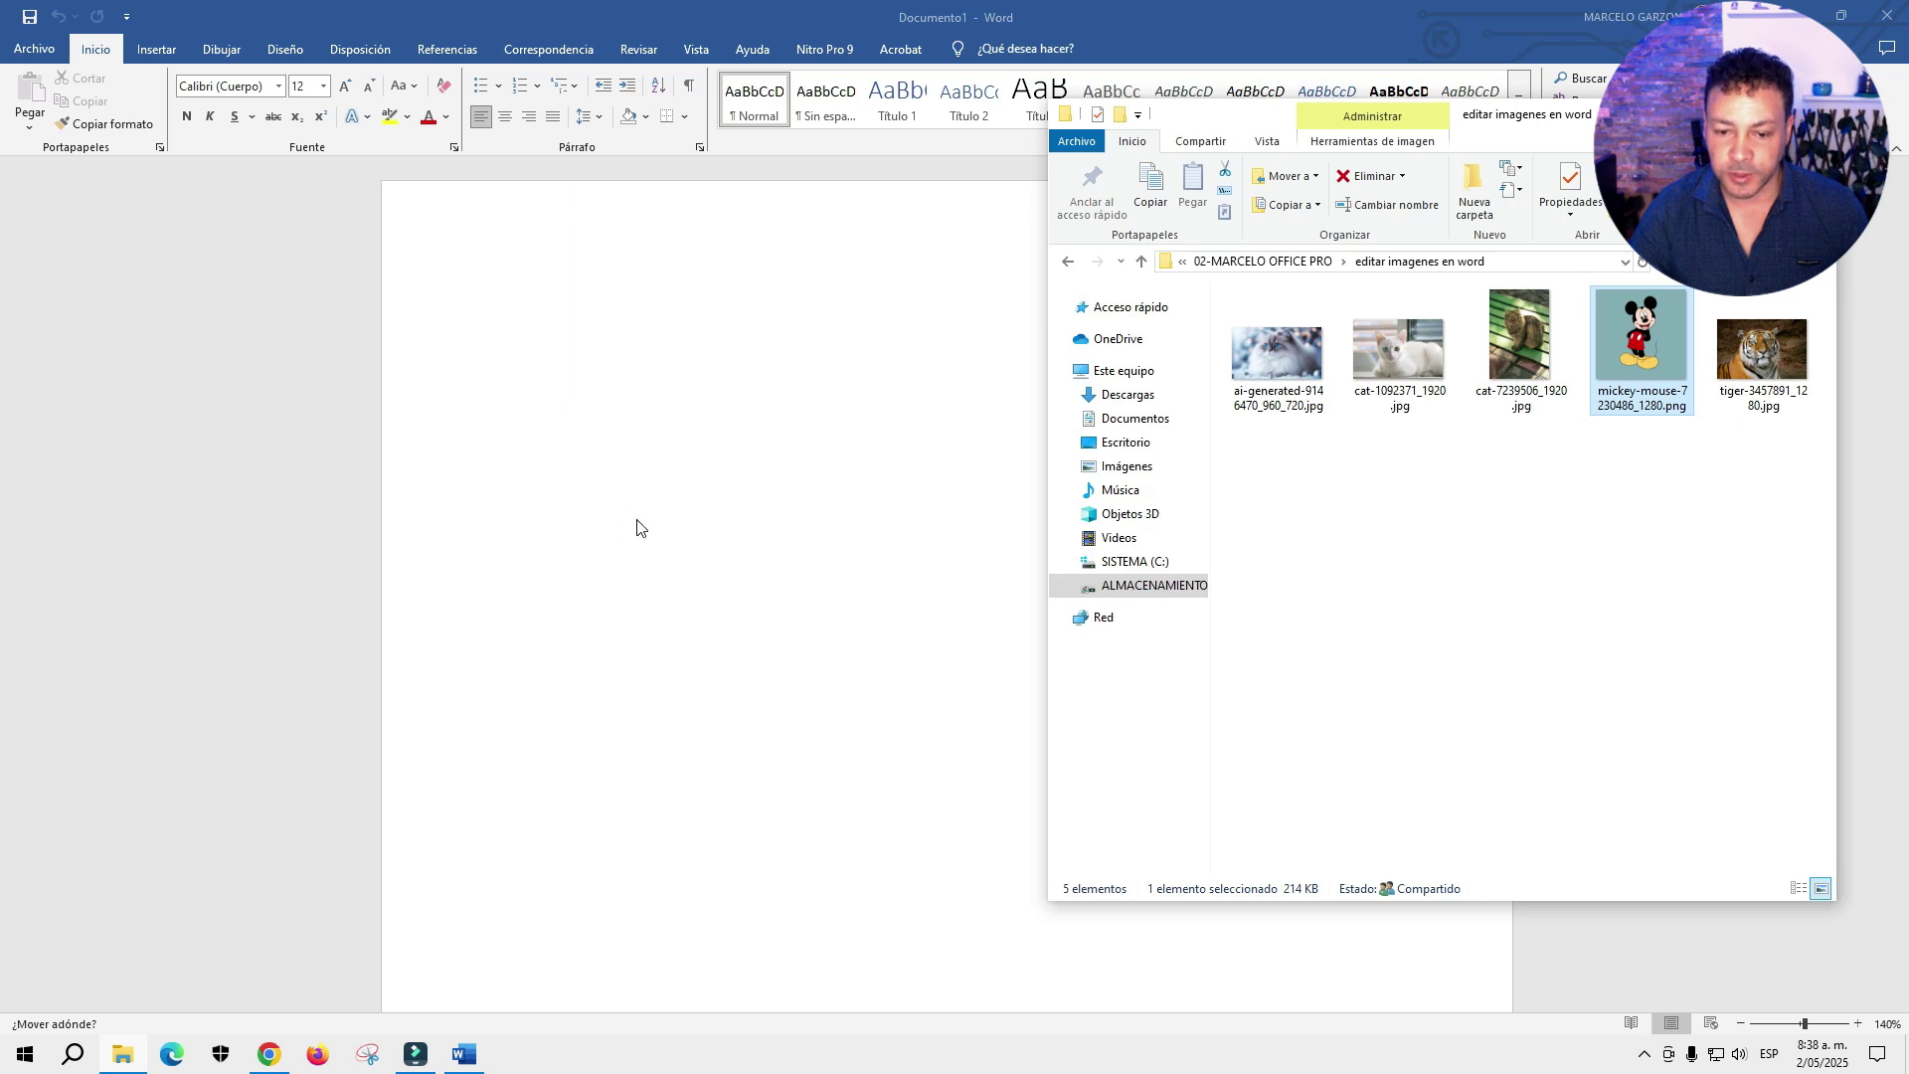
{"action": "left_click_drag", "start_coordinate": [637, 527], "coordinate": [637, 519]}
- Zoom the page out to 120%, then select the Mickey picture and shift it left
{"action": "scroll", "coordinate": [1140, 545], "scroll_direction": "down", "scroll_amount": 4}
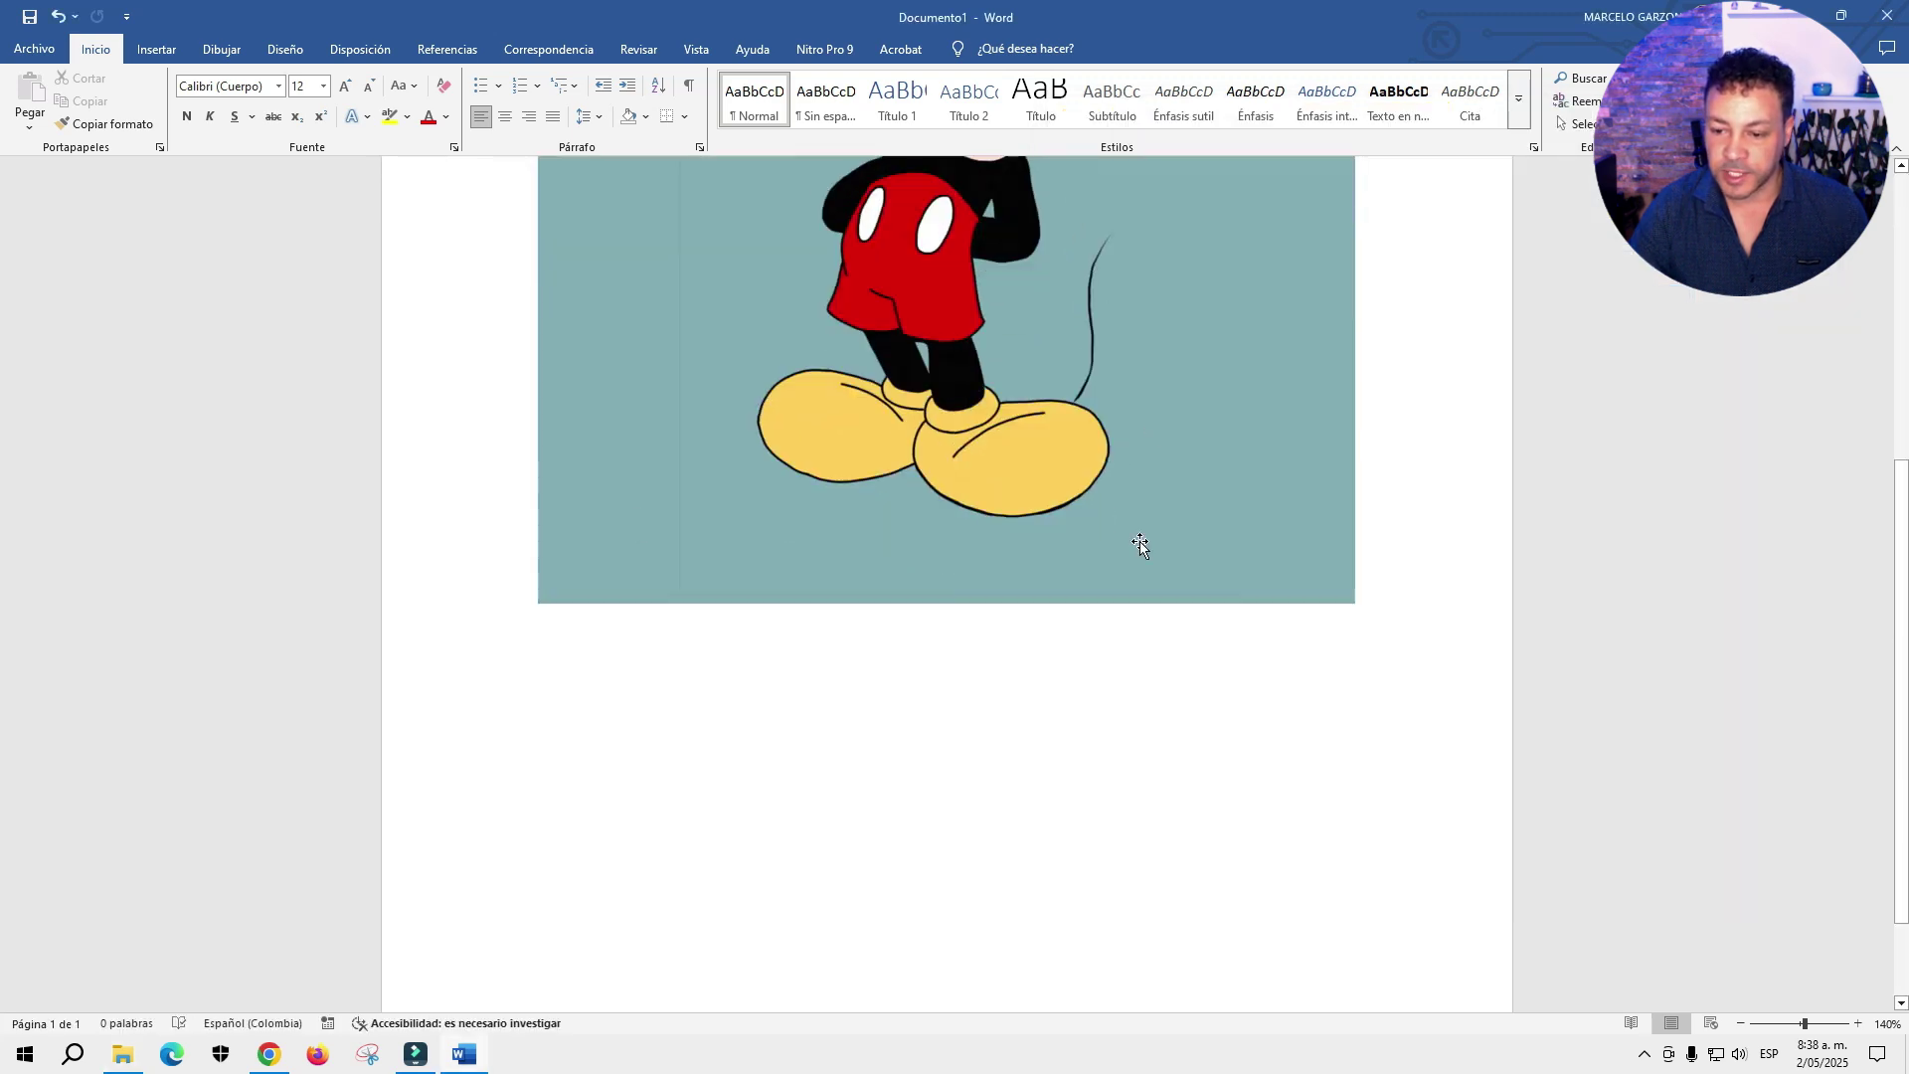
{"action": "scroll", "coordinate": [1140, 544], "scroll_direction": "up", "scroll_amount": 4}
{"action": "left_click", "coordinate": [1741, 1023]}
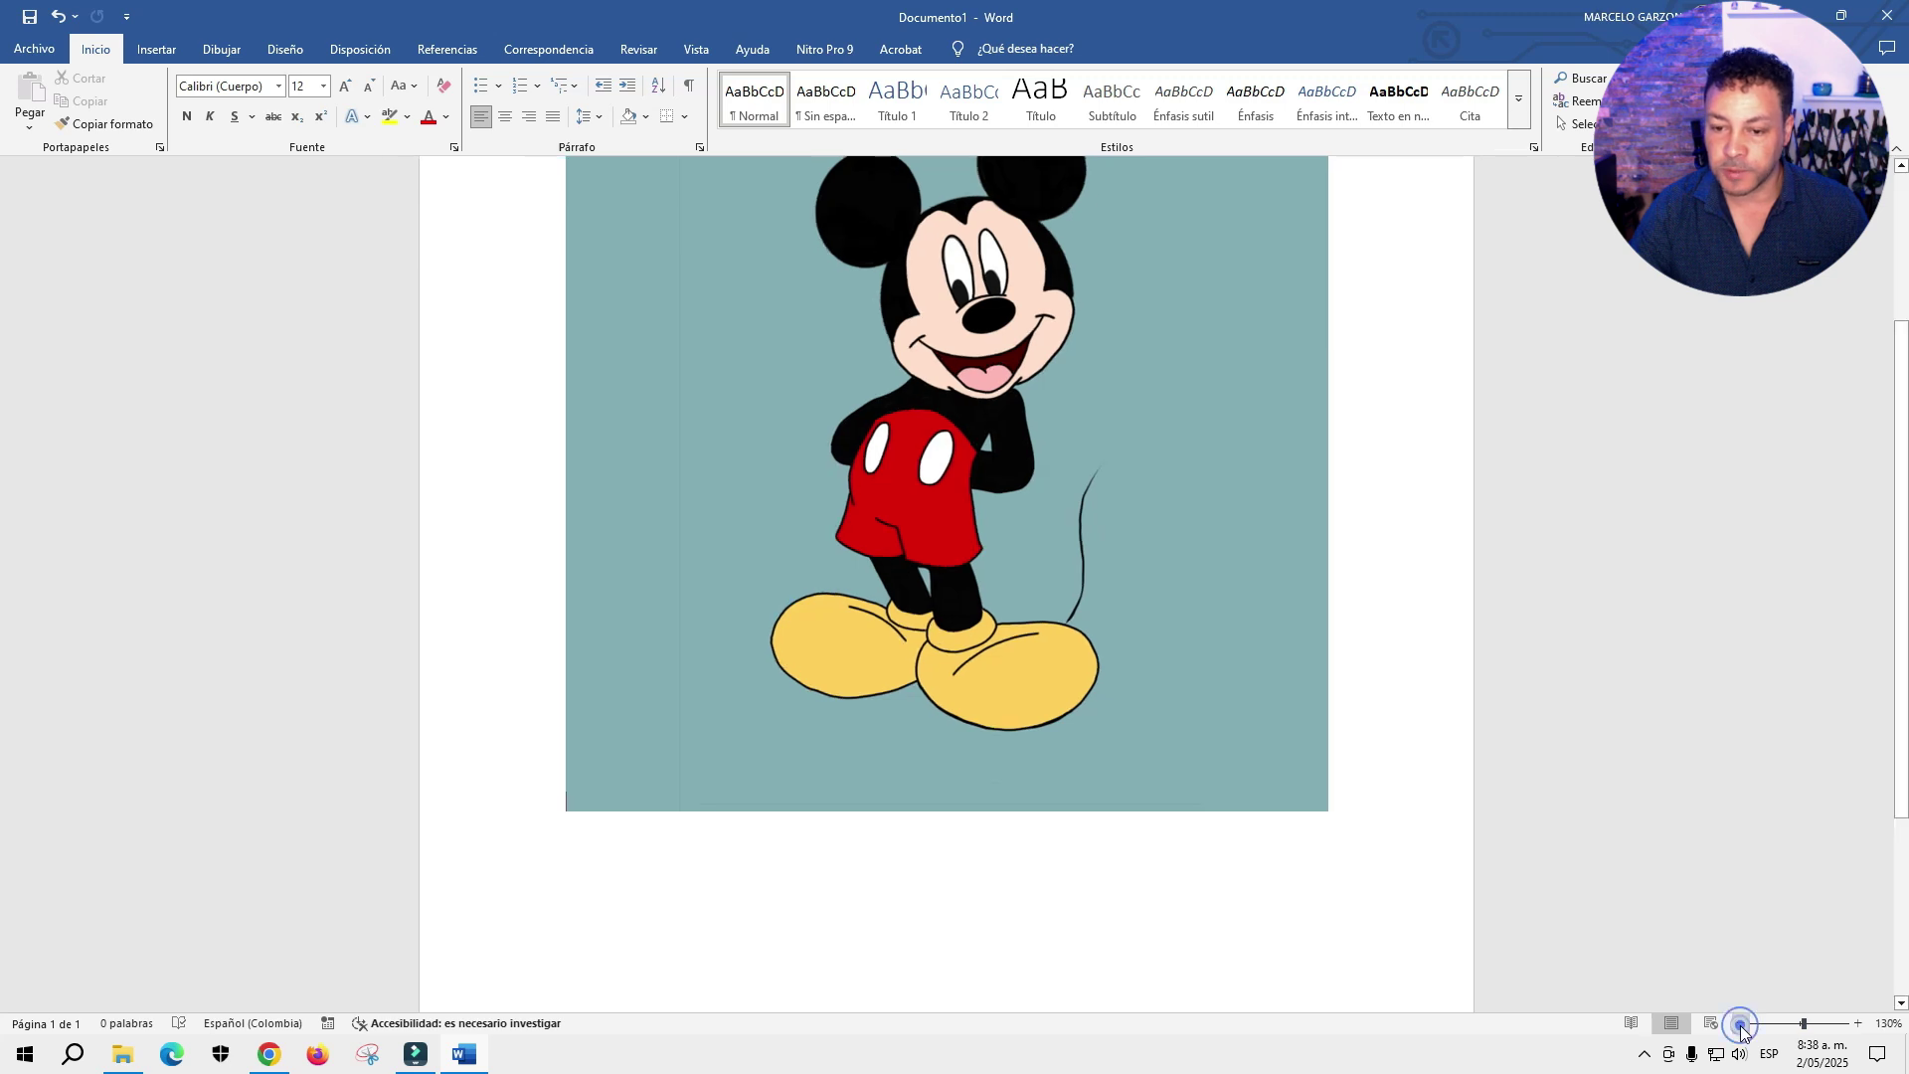
{"action": "left_click", "coordinate": [1741, 1023]}
{"action": "scroll", "coordinate": [1042, 849], "scroll_direction": "up", "scroll_amount": 3}
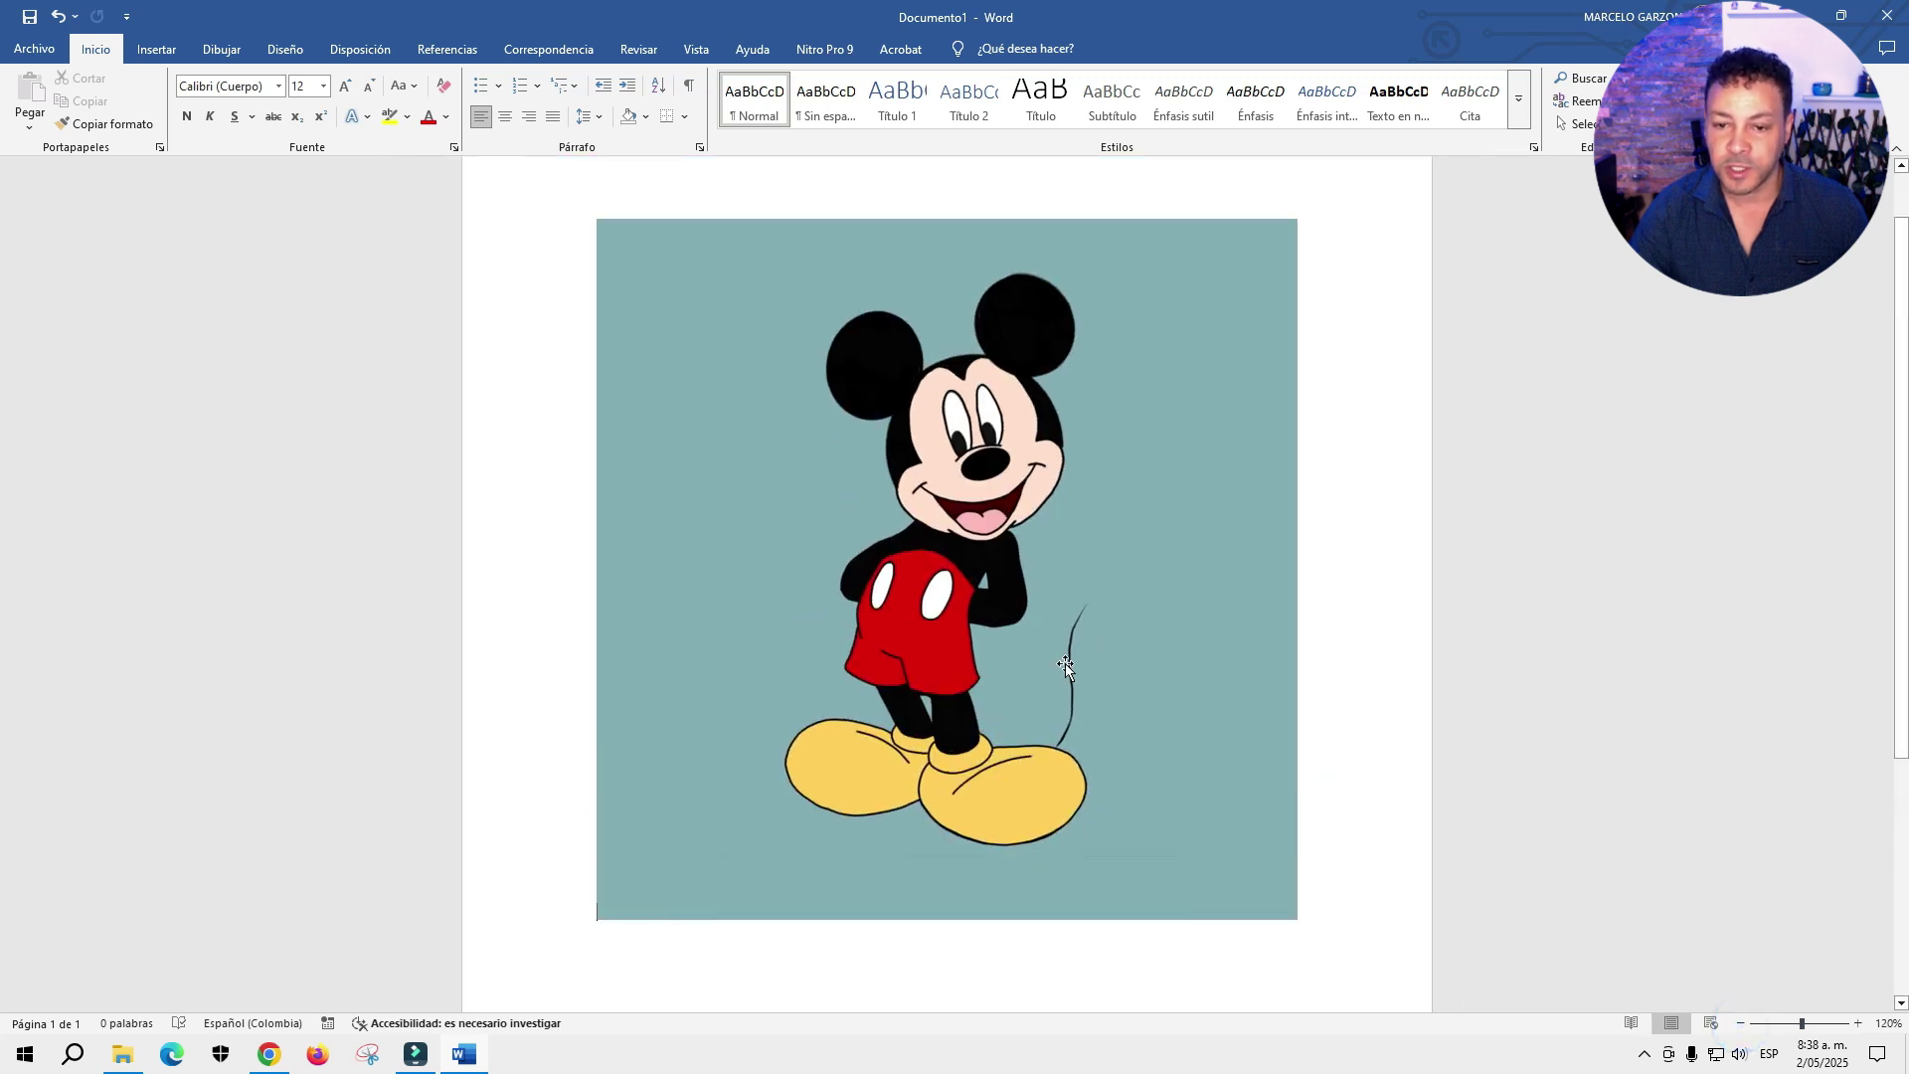
{"action": "left_click", "coordinate": [1069, 499]}
{"action": "left_click_drag", "start_coordinate": [1026, 516], "coordinate": [840, 511]}
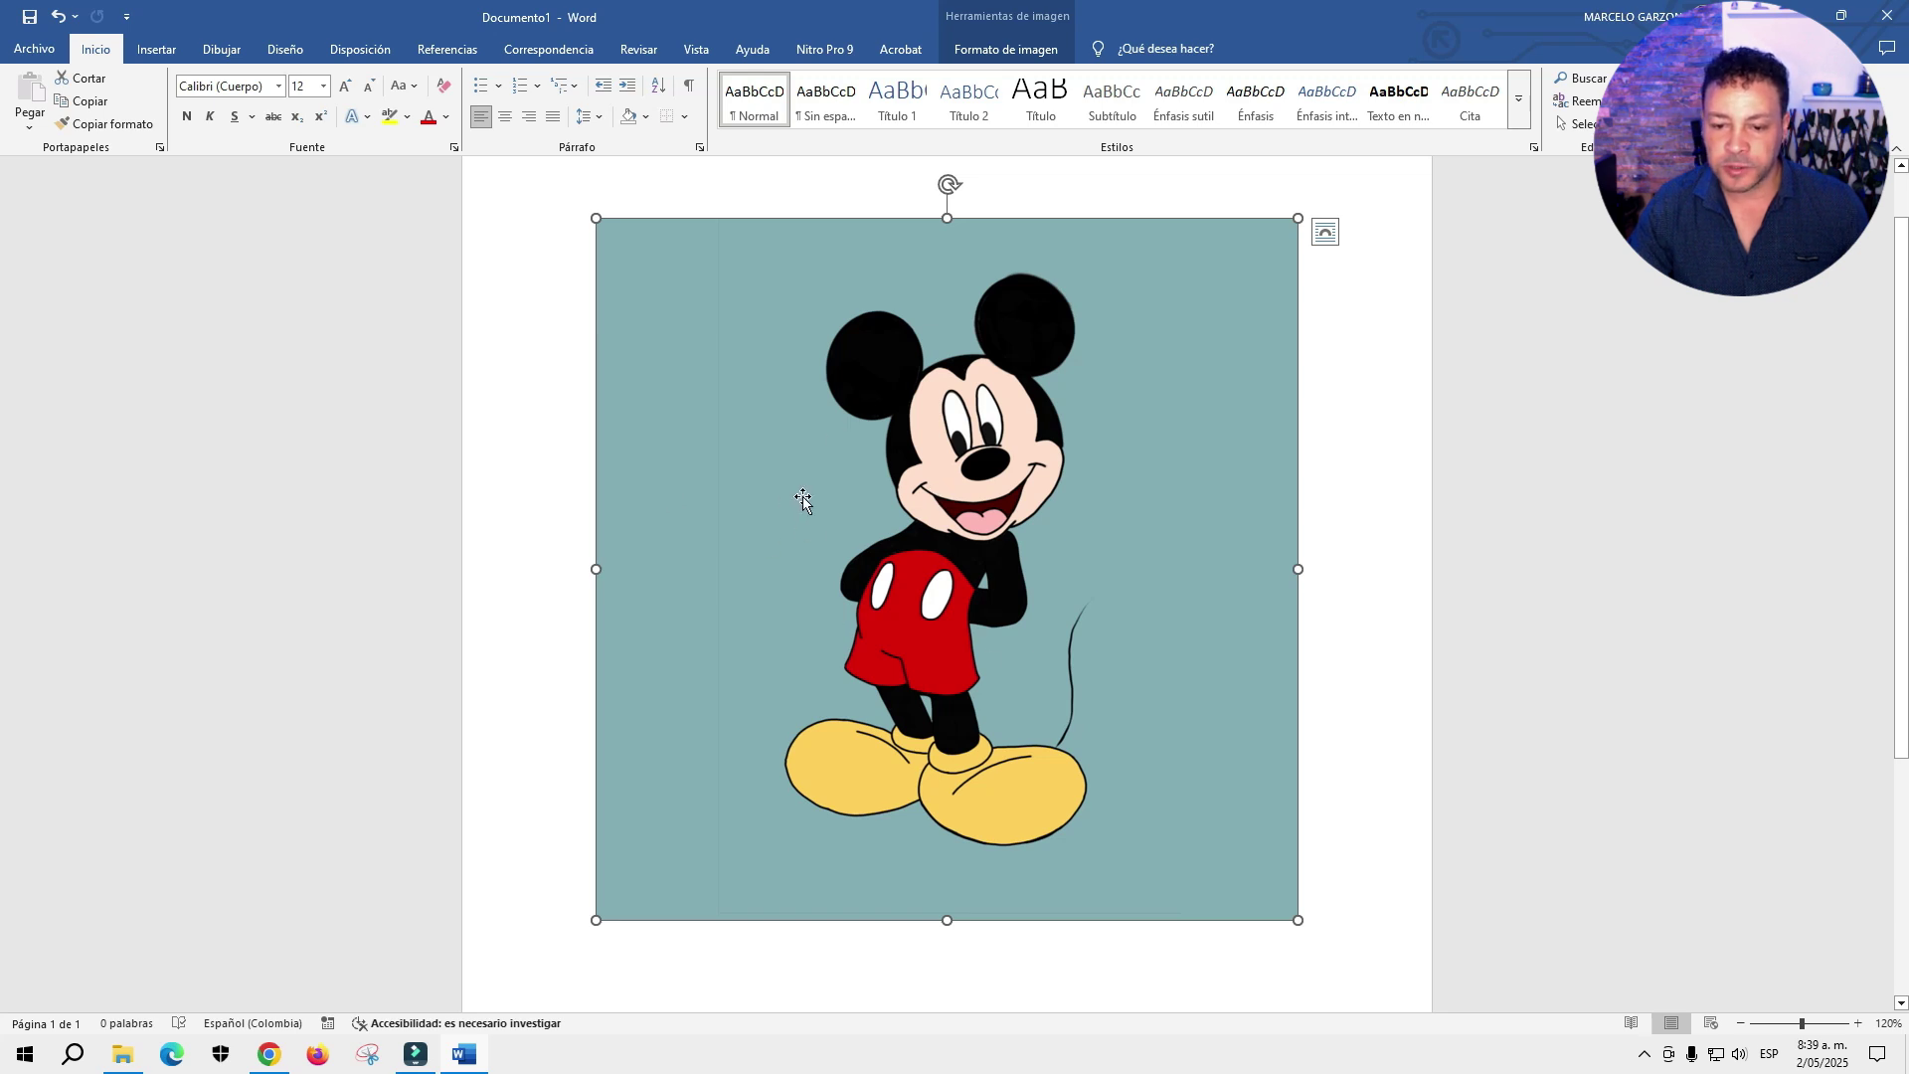
- Set the Mickey picture's text wrapping to Delante del texto from its right-click menu
{"action": "right_click", "coordinate": [853, 518]}
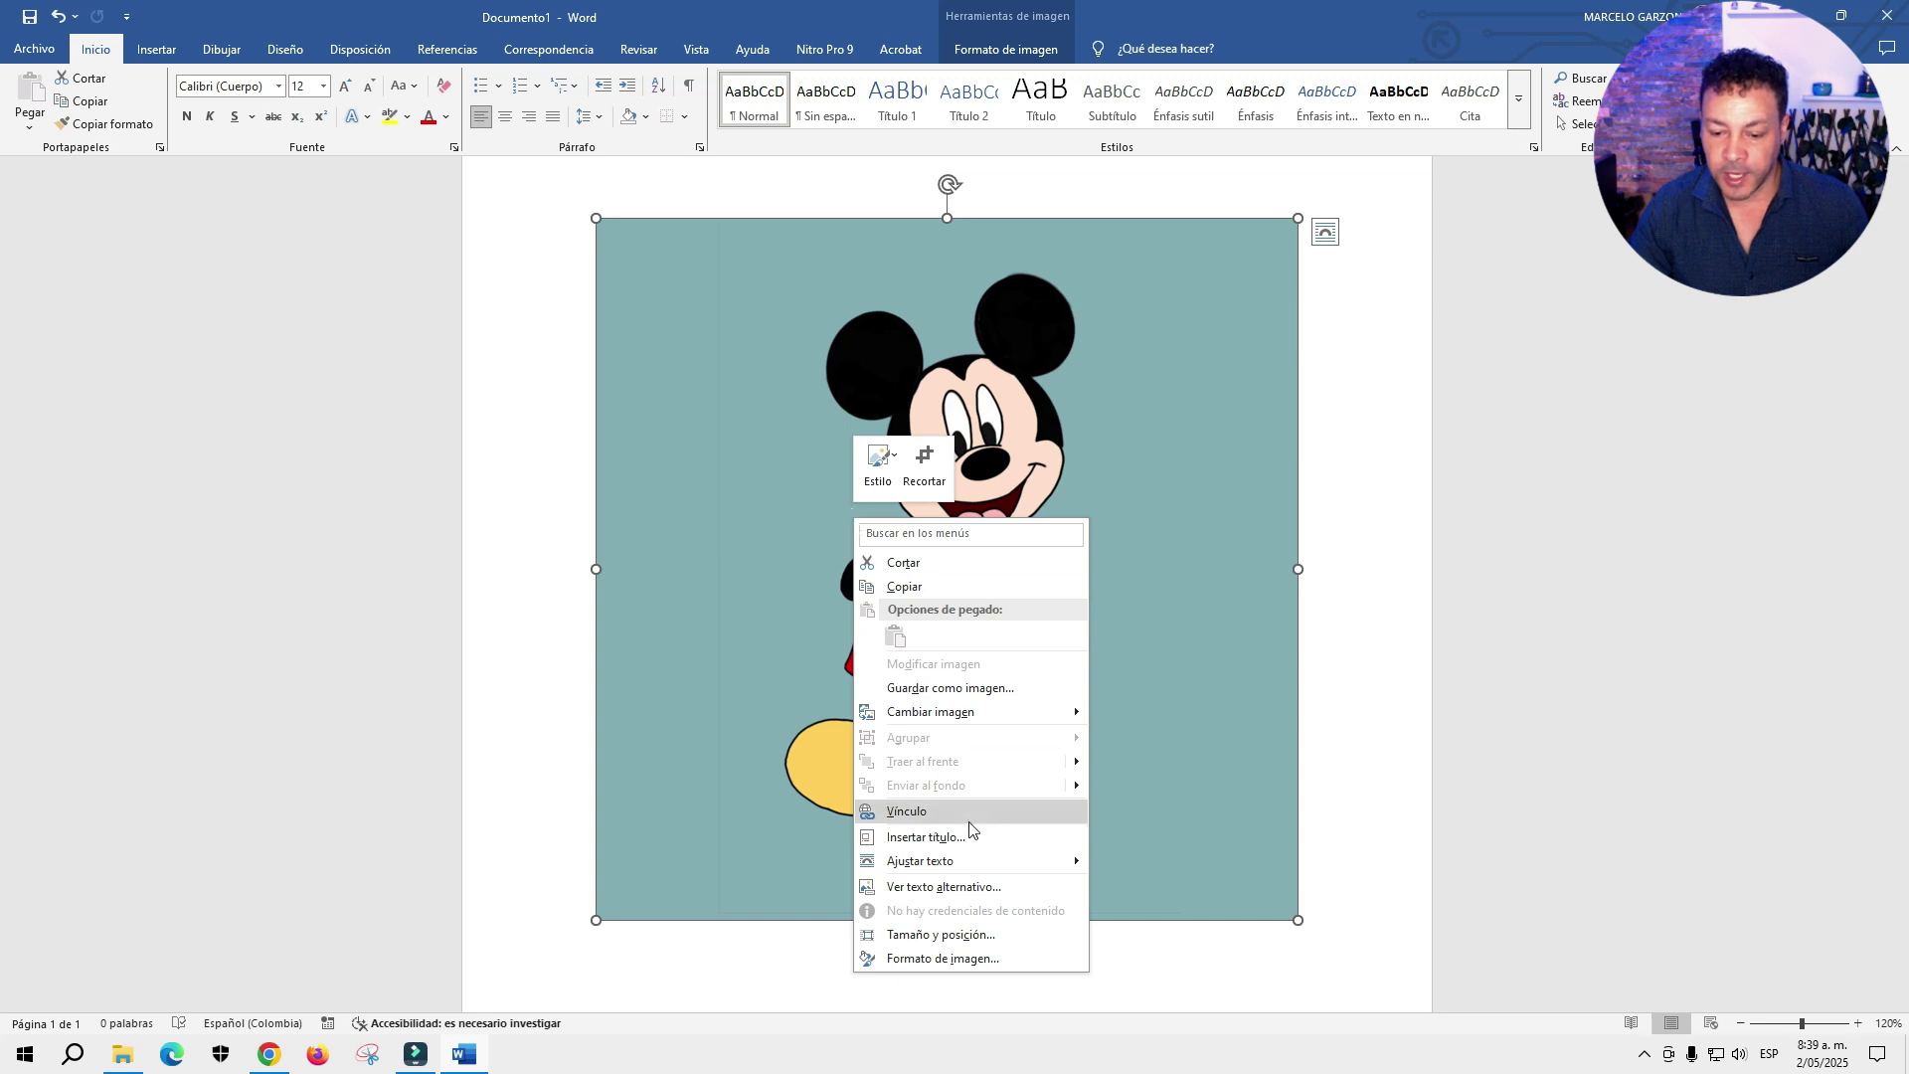
{"action": "mouse_move", "coordinate": [921, 861]}
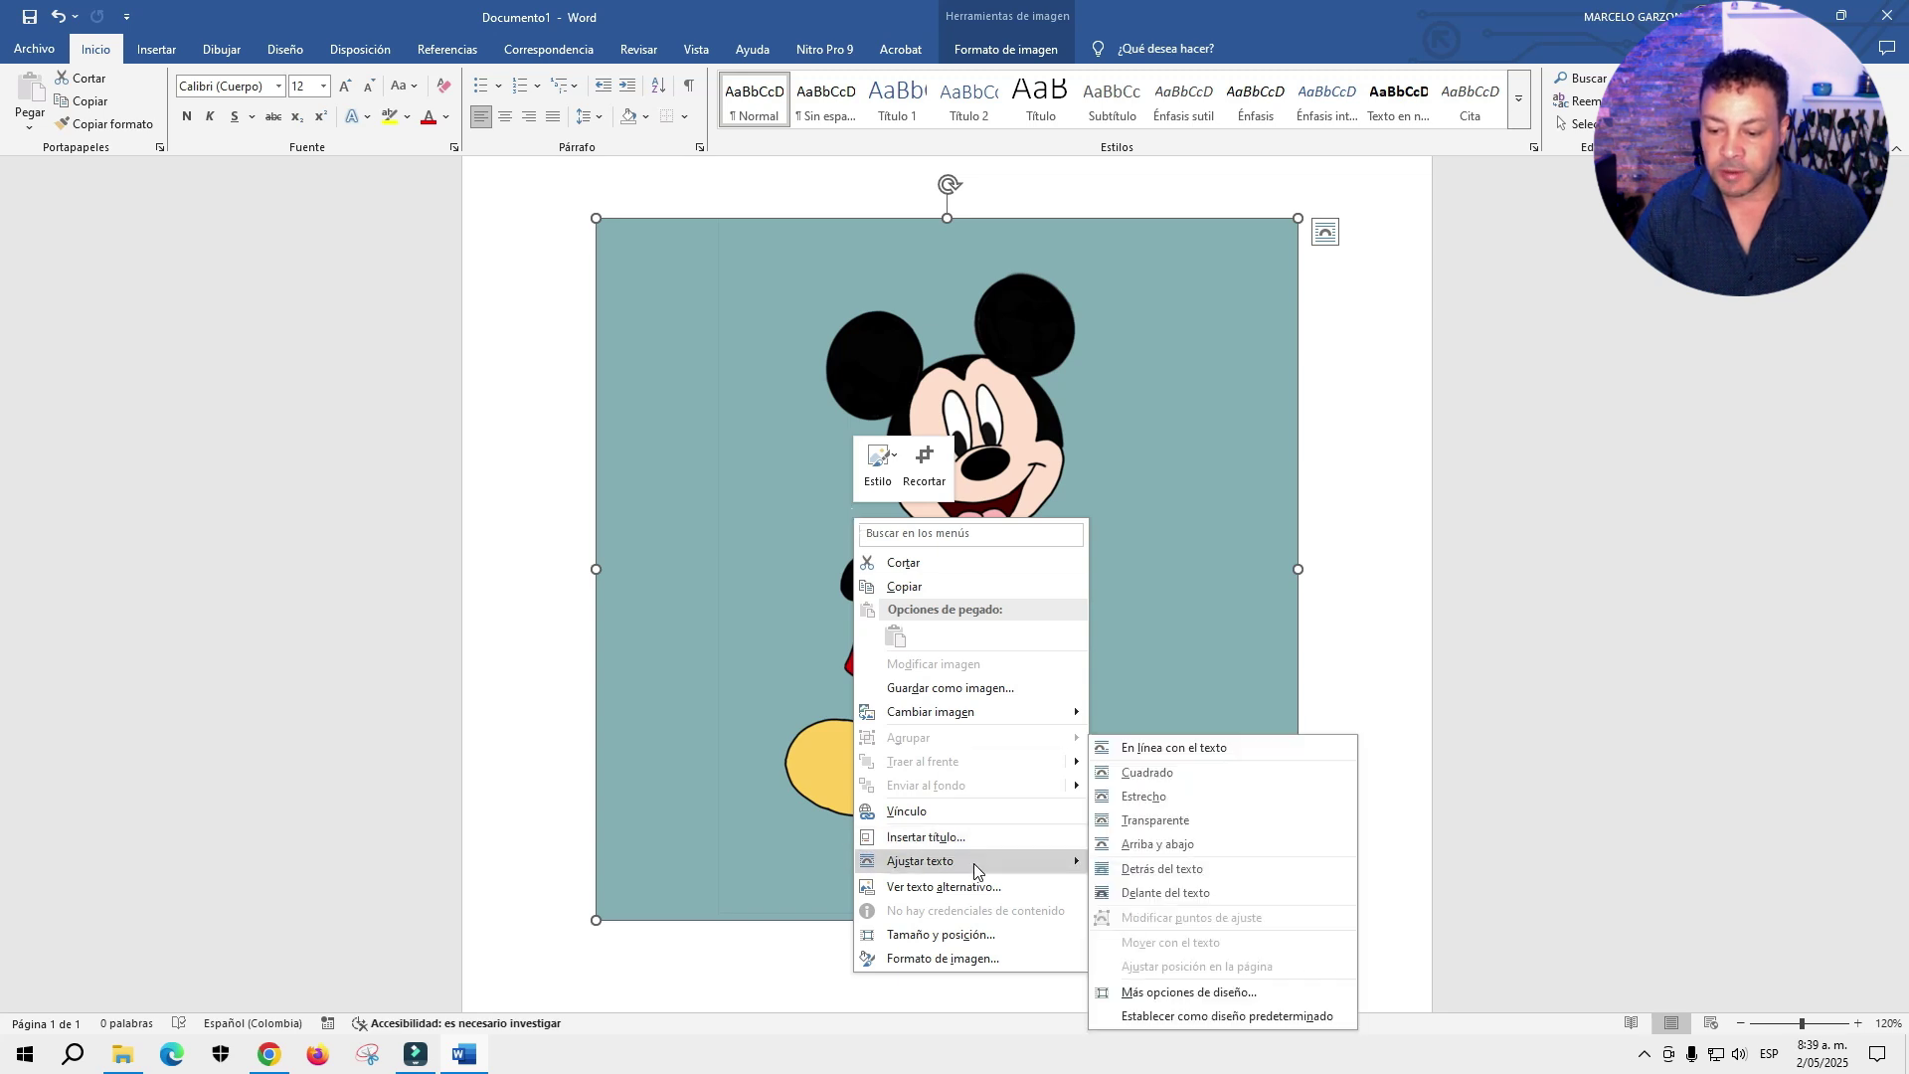
{"action": "left_click", "coordinate": [1154, 870]}
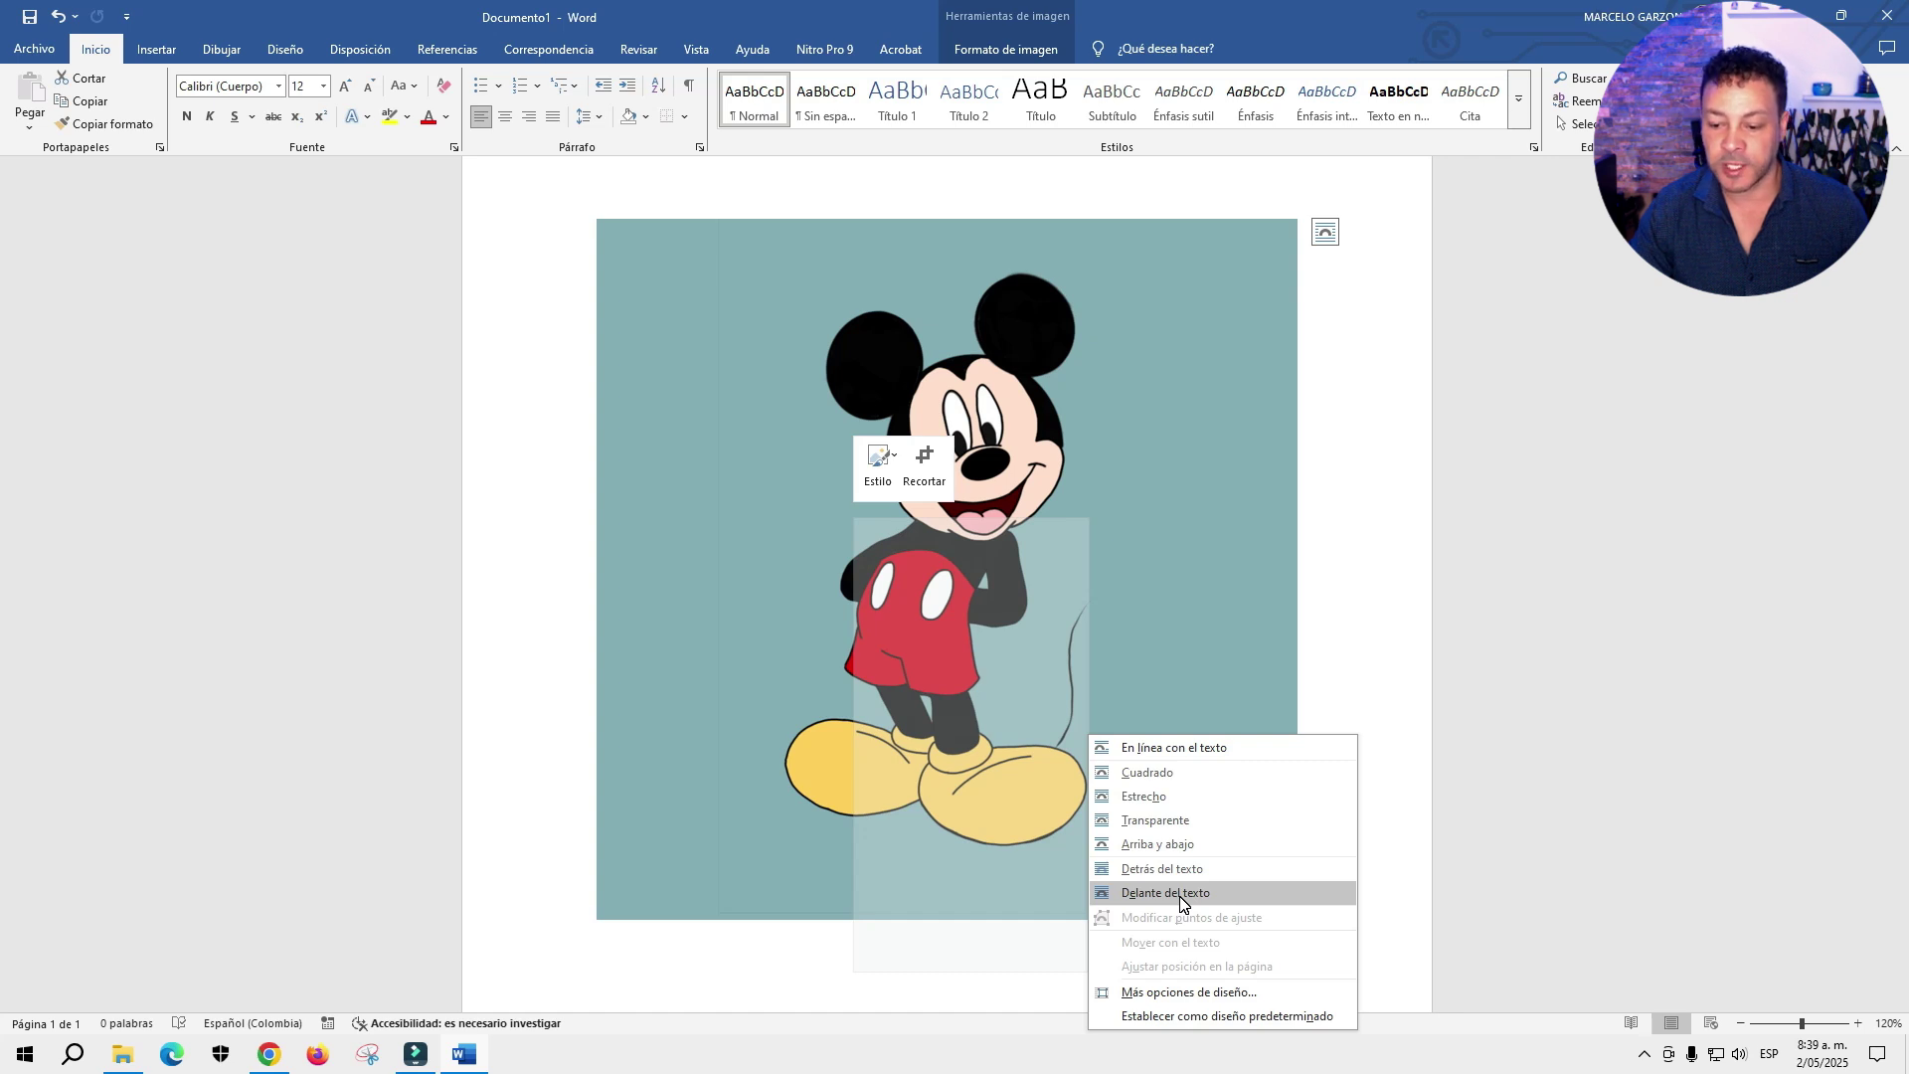
{"action": "left_click", "coordinate": [1182, 893]}
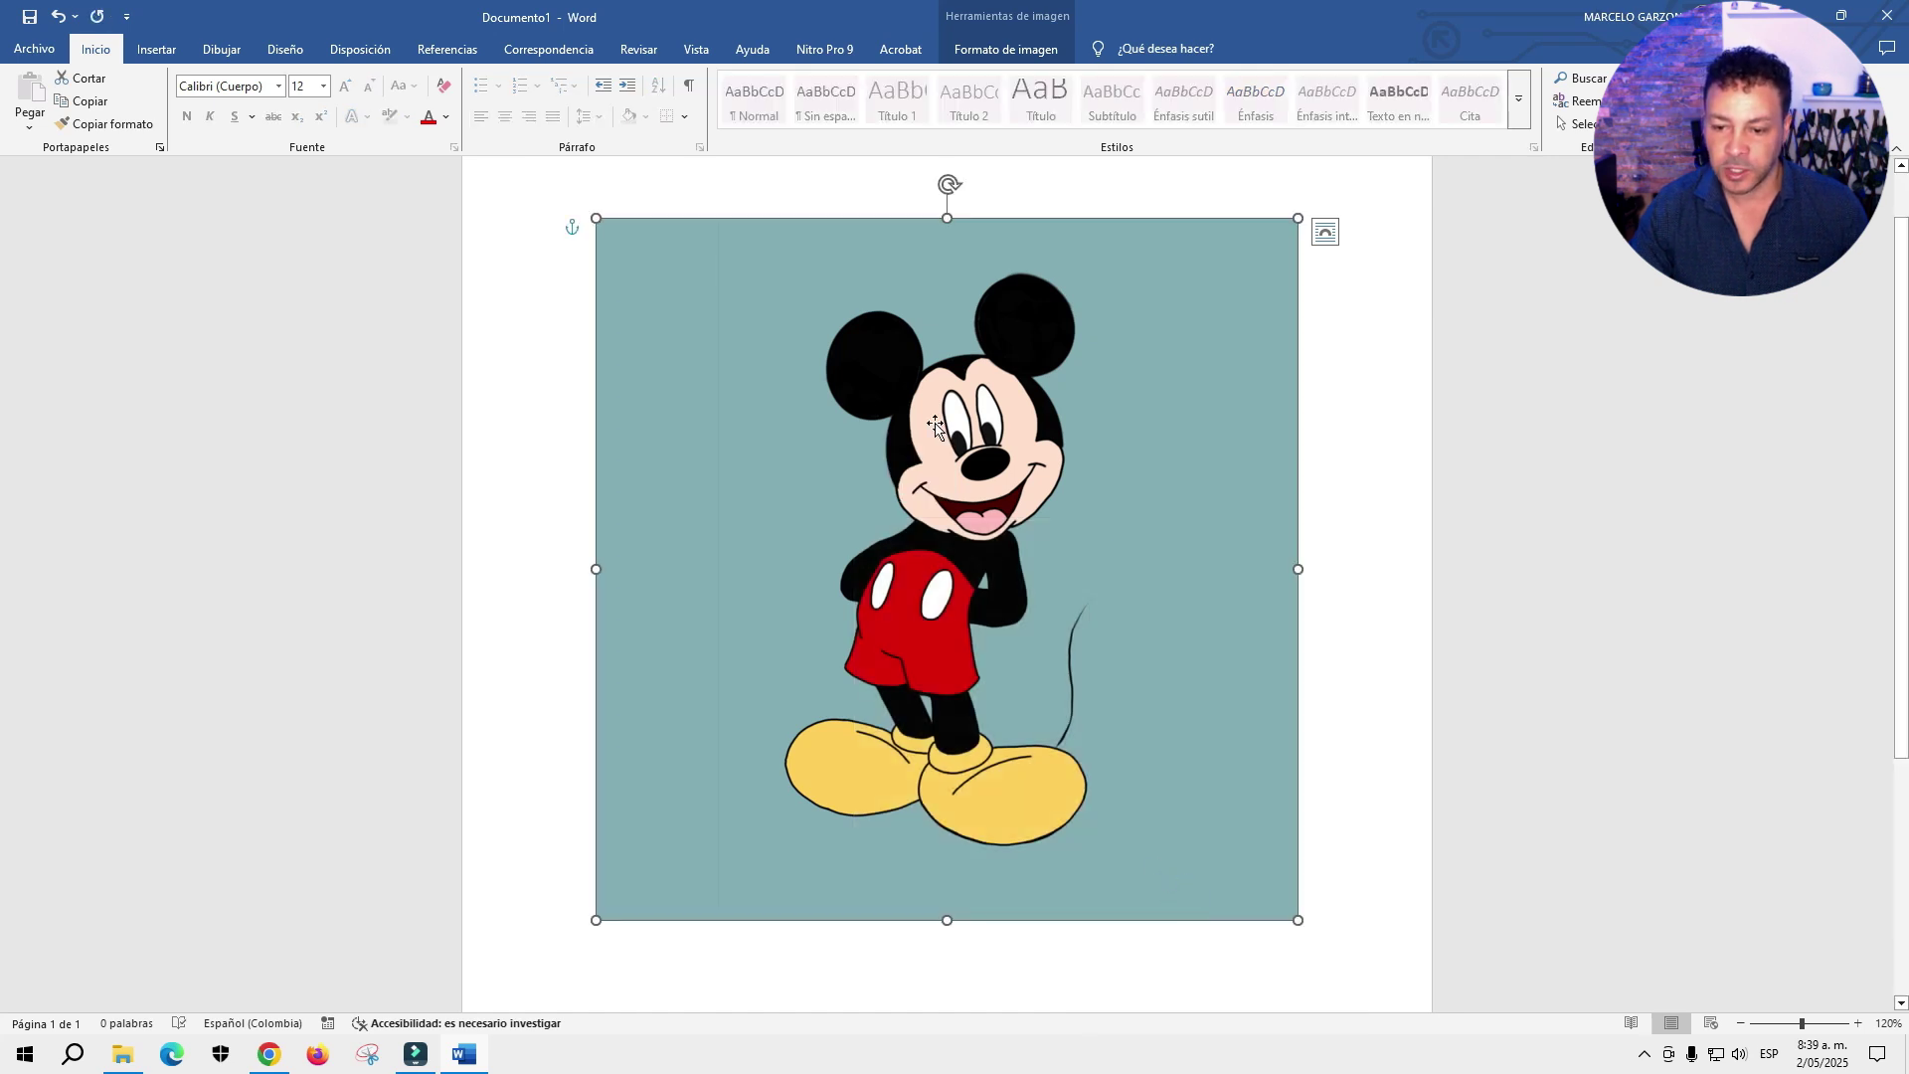
- Drag the Mickey picture around the page and try edge resizes, undoing the squashed results
{"action": "mouse_move", "coordinate": [893, 442]}
{"action": "left_mouse_down"}
{"action": "mouse_move", "coordinate": [725, 517]}
{"action": "mouse_move", "coordinate": [1161, 662]}
{"action": "left_mouse_up"}
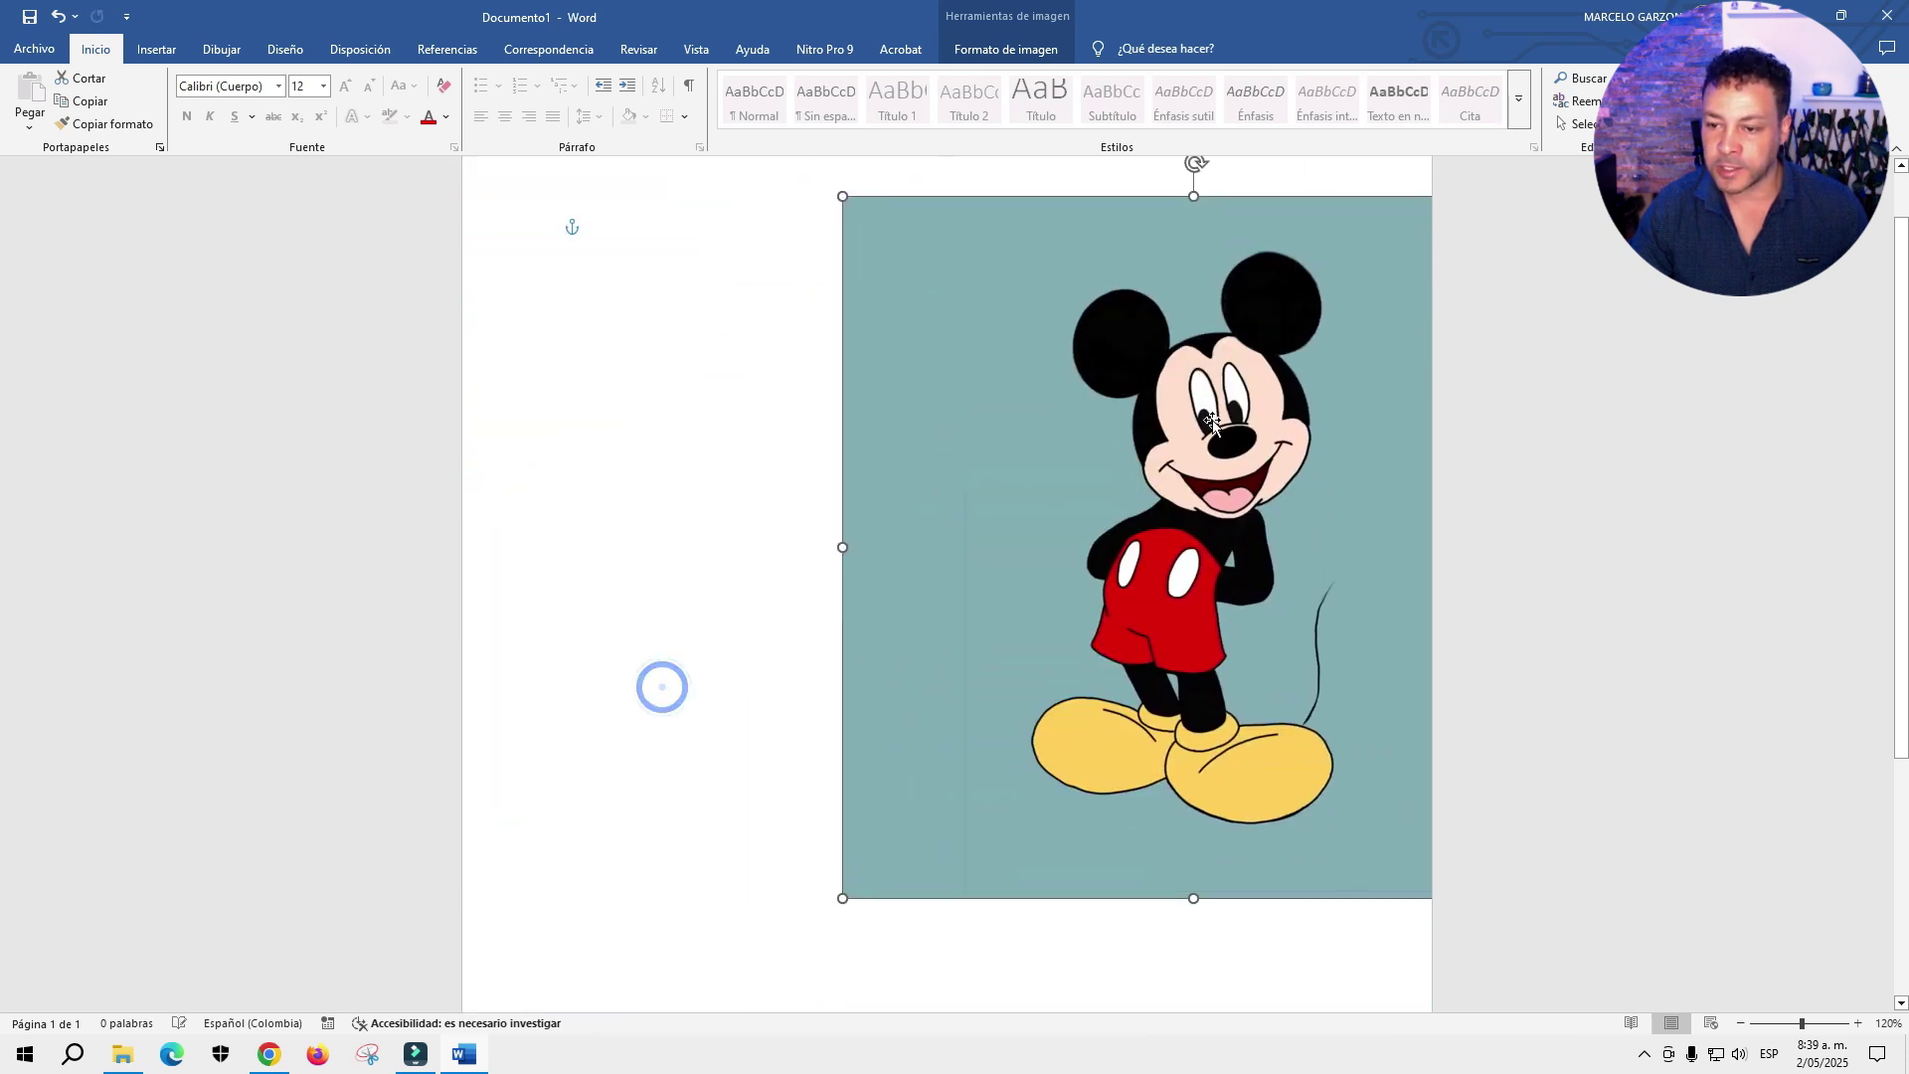
{"action": "left_click_drag", "start_coordinate": [1161, 662], "coordinate": [963, 477]}
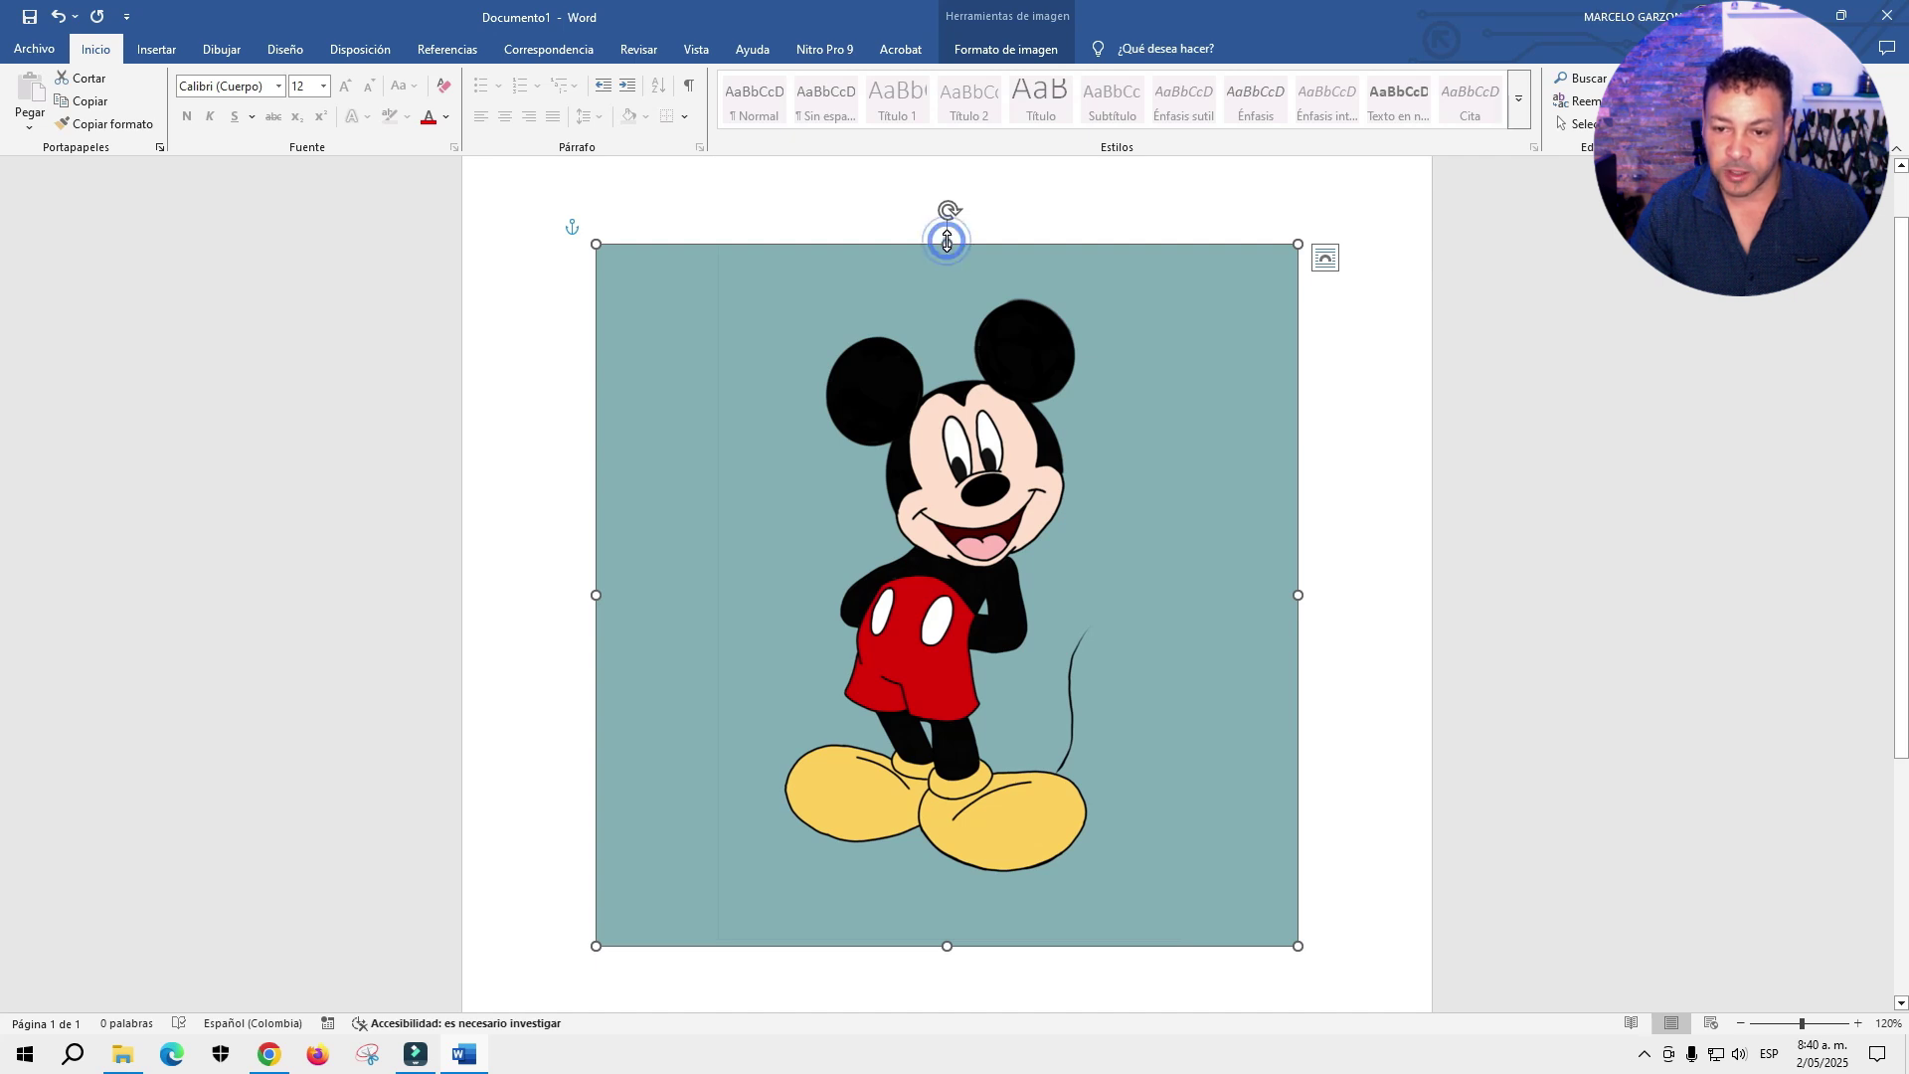
{"action": "left_click_drag", "start_coordinate": [947, 242], "coordinate": [880, 644]}
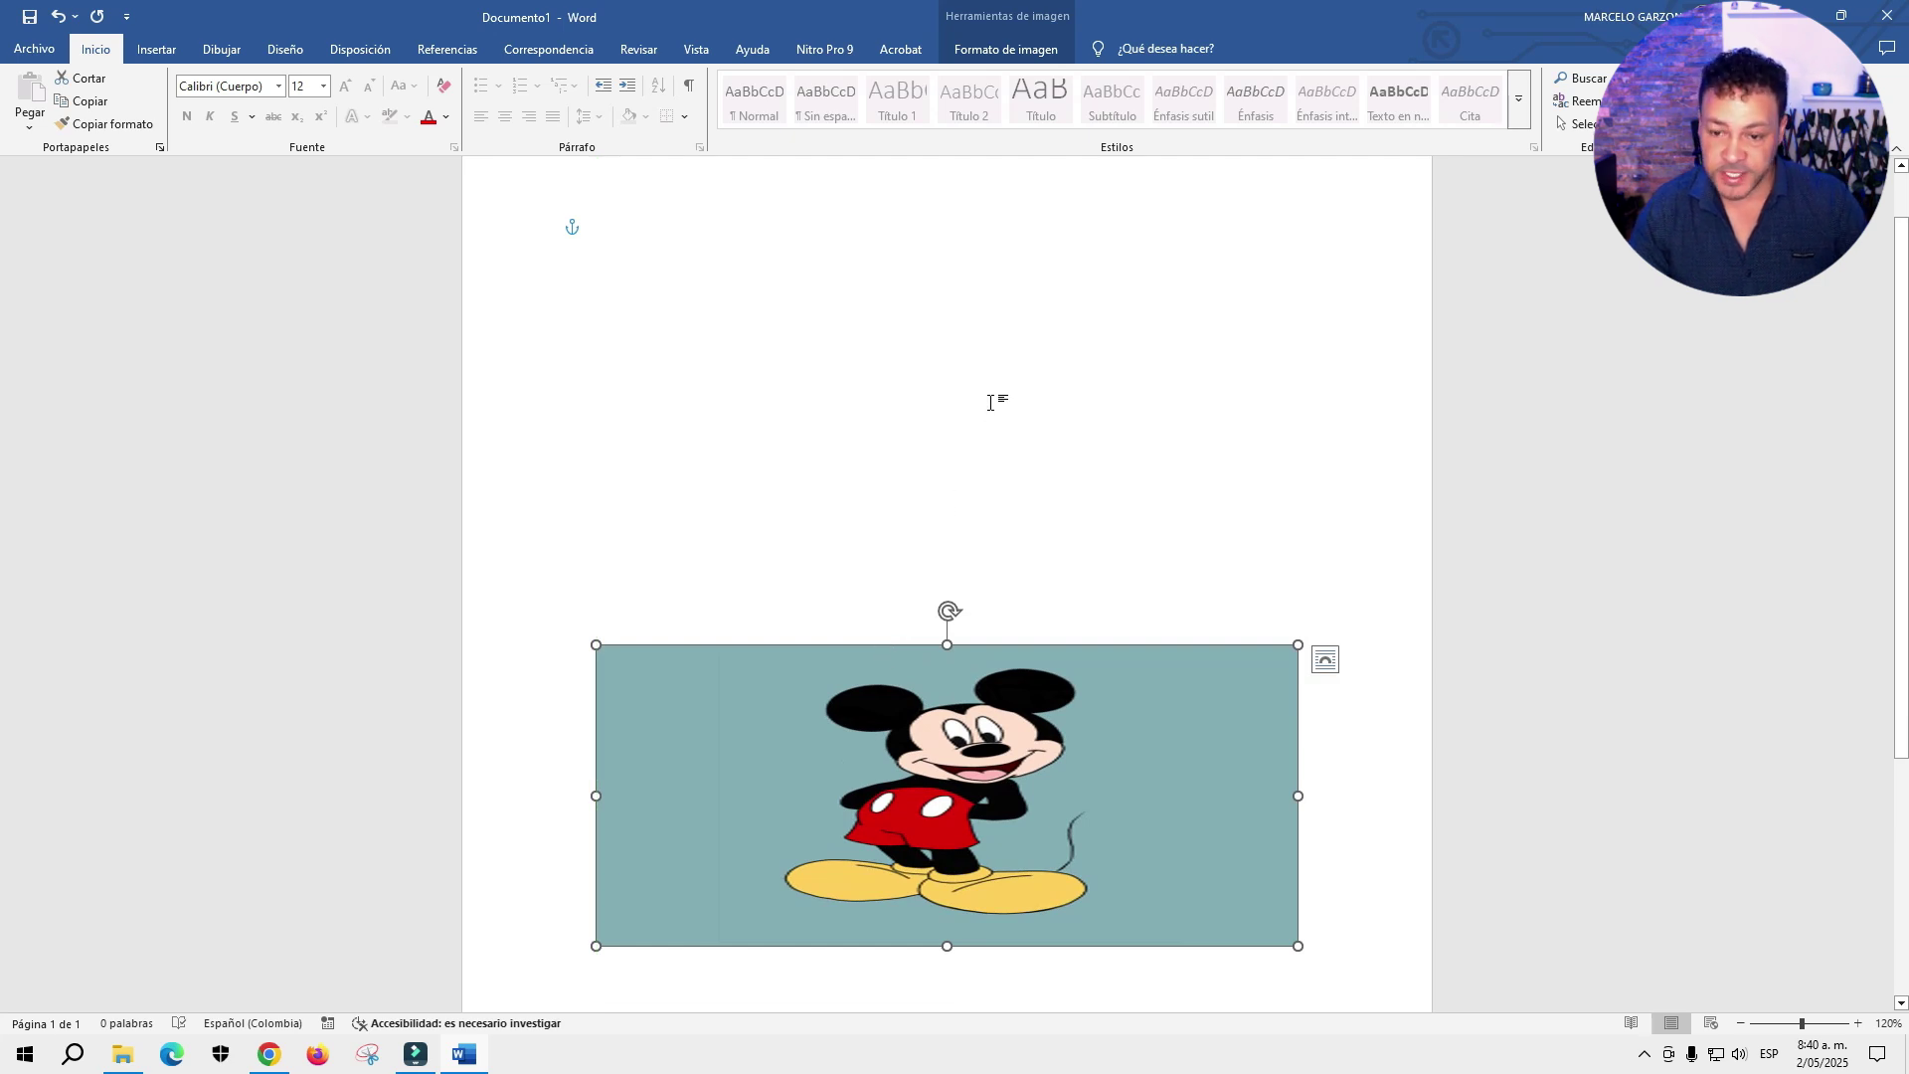
{"action": "key", "text": "ctrl+z"}
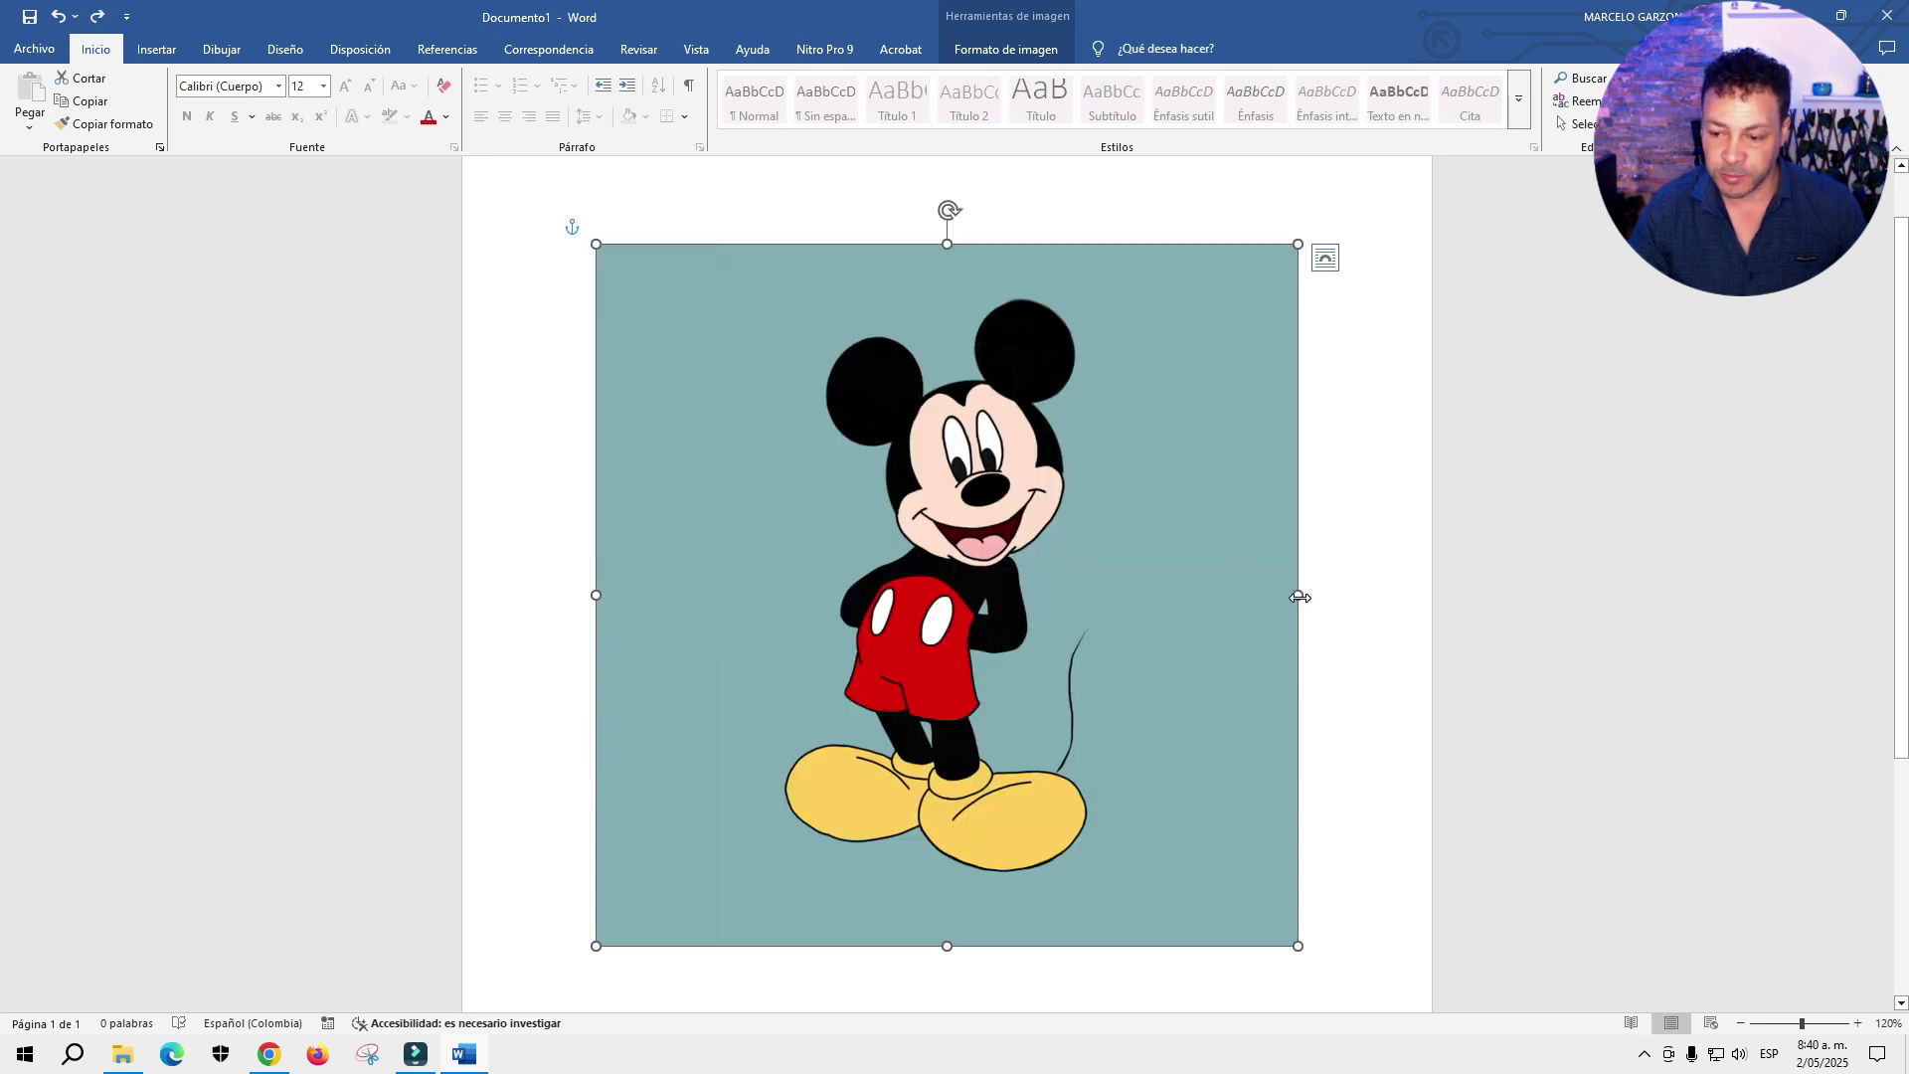
{"action": "left_click_drag", "start_coordinate": [1300, 596], "coordinate": [850, 603]}
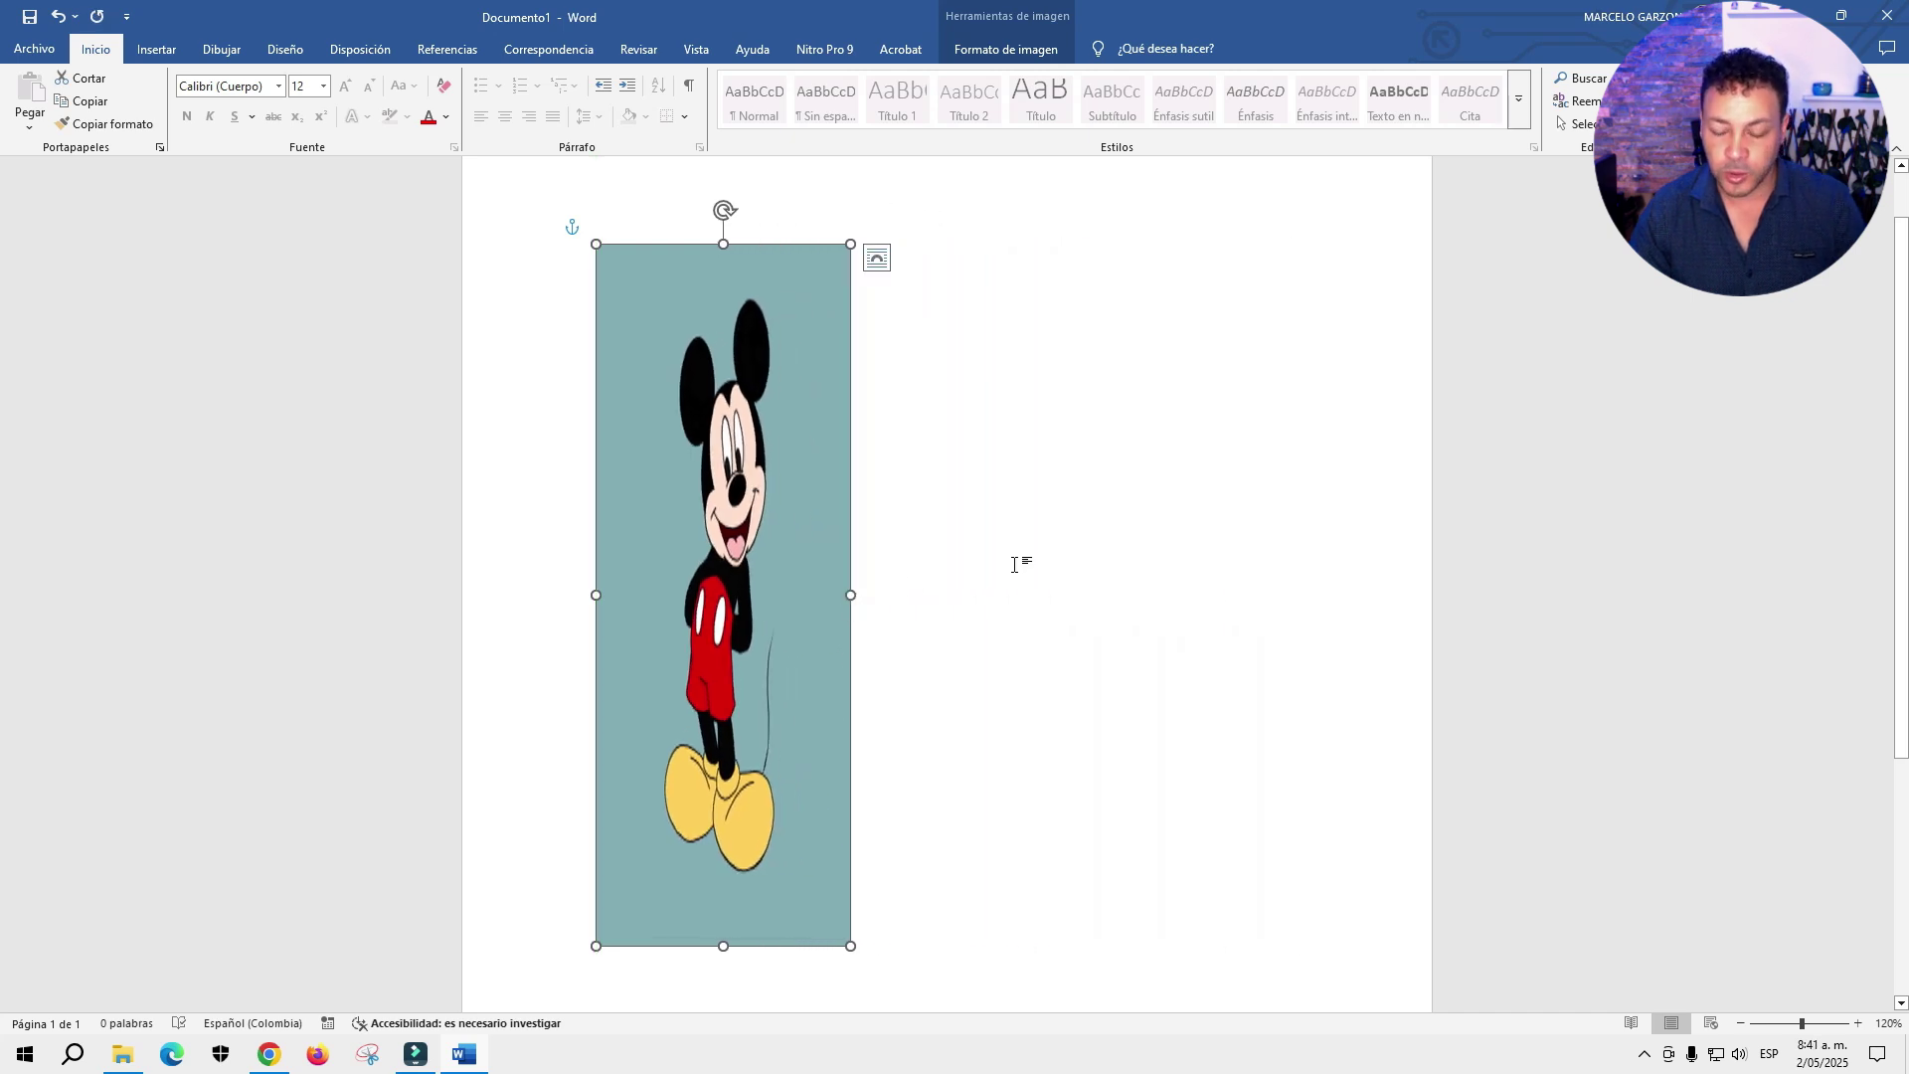
{"action": "key", "text": "ctrl+z"}
{"action": "mouse_move", "coordinate": [1219, 338]}
{"action": "left_mouse_down"}
{"action": "mouse_move", "coordinate": [1053, 324]}
{"action": "mouse_move", "coordinate": [1076, 340]}
{"action": "left_mouse_up"}
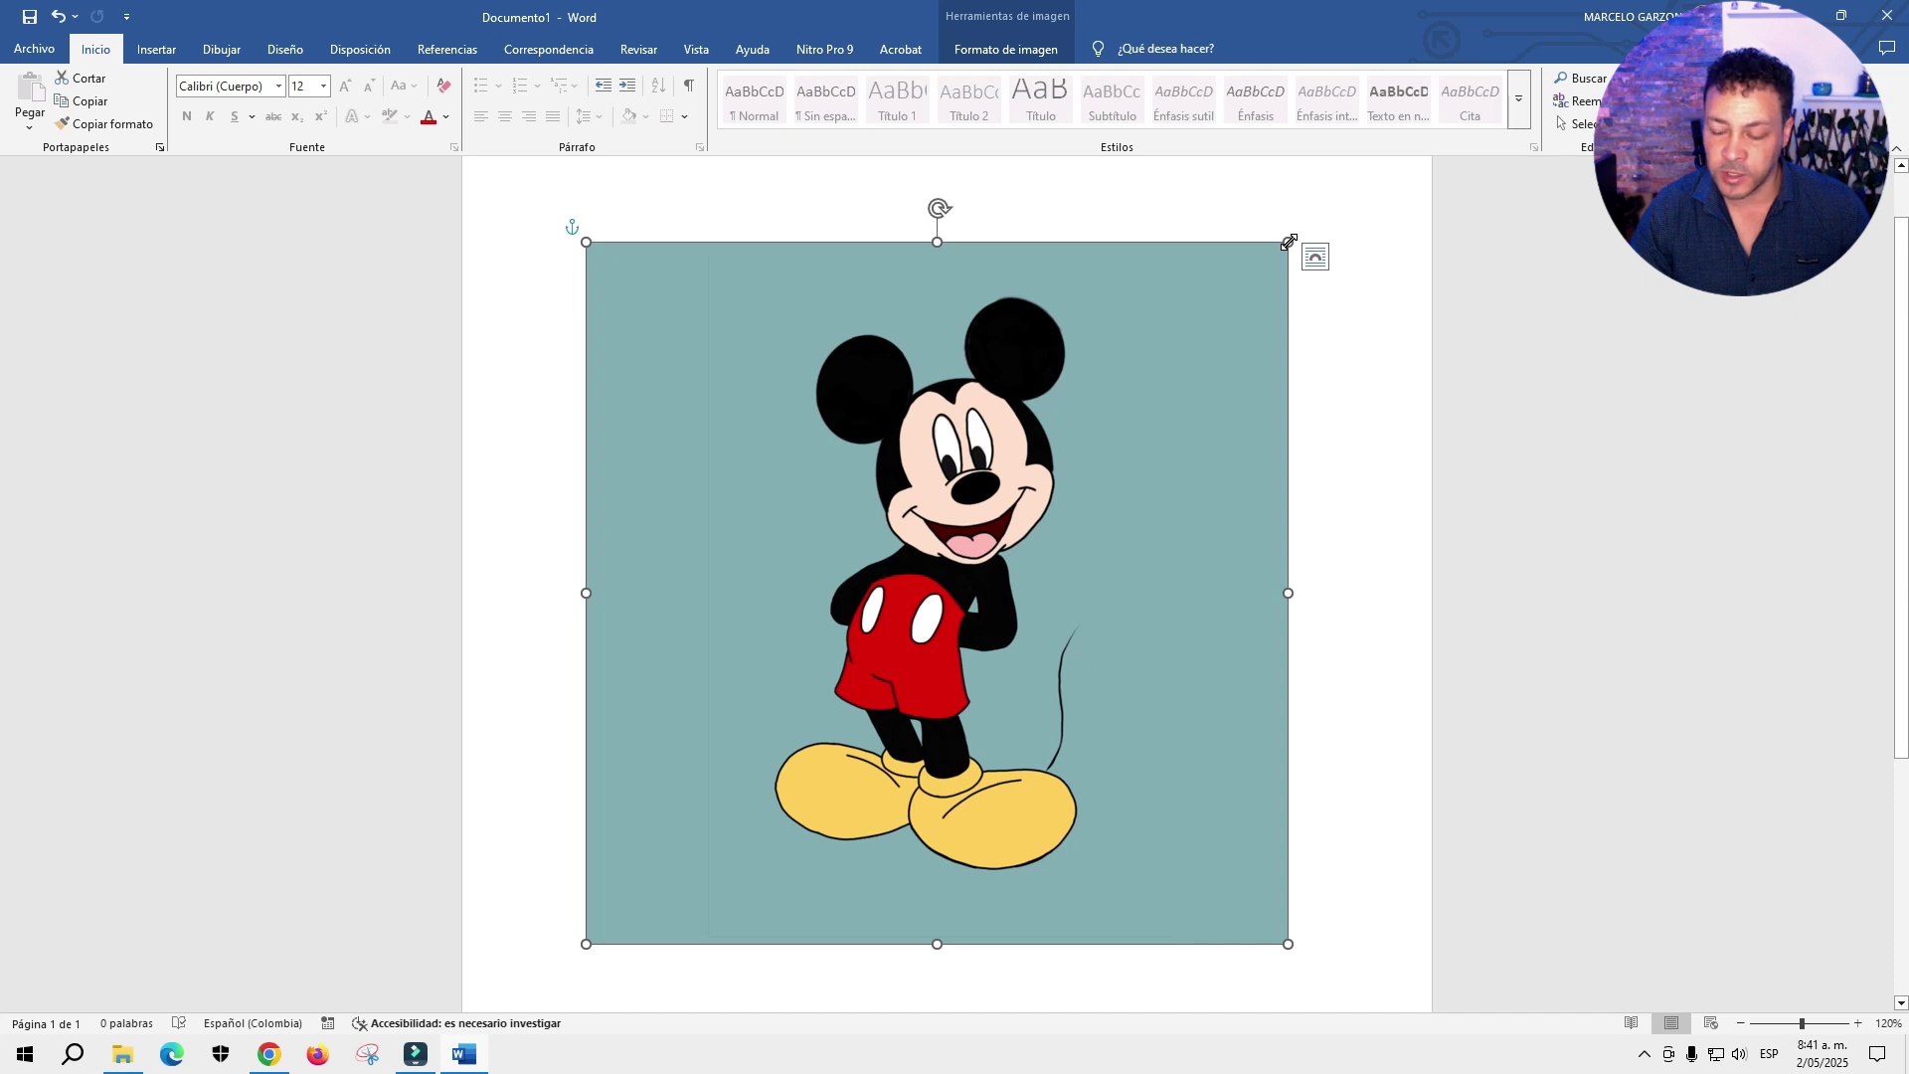
- Shrink the picture from its corner, place it at the page's top-left, and deselect it
{"action": "left_click", "coordinate": [1288, 242]}
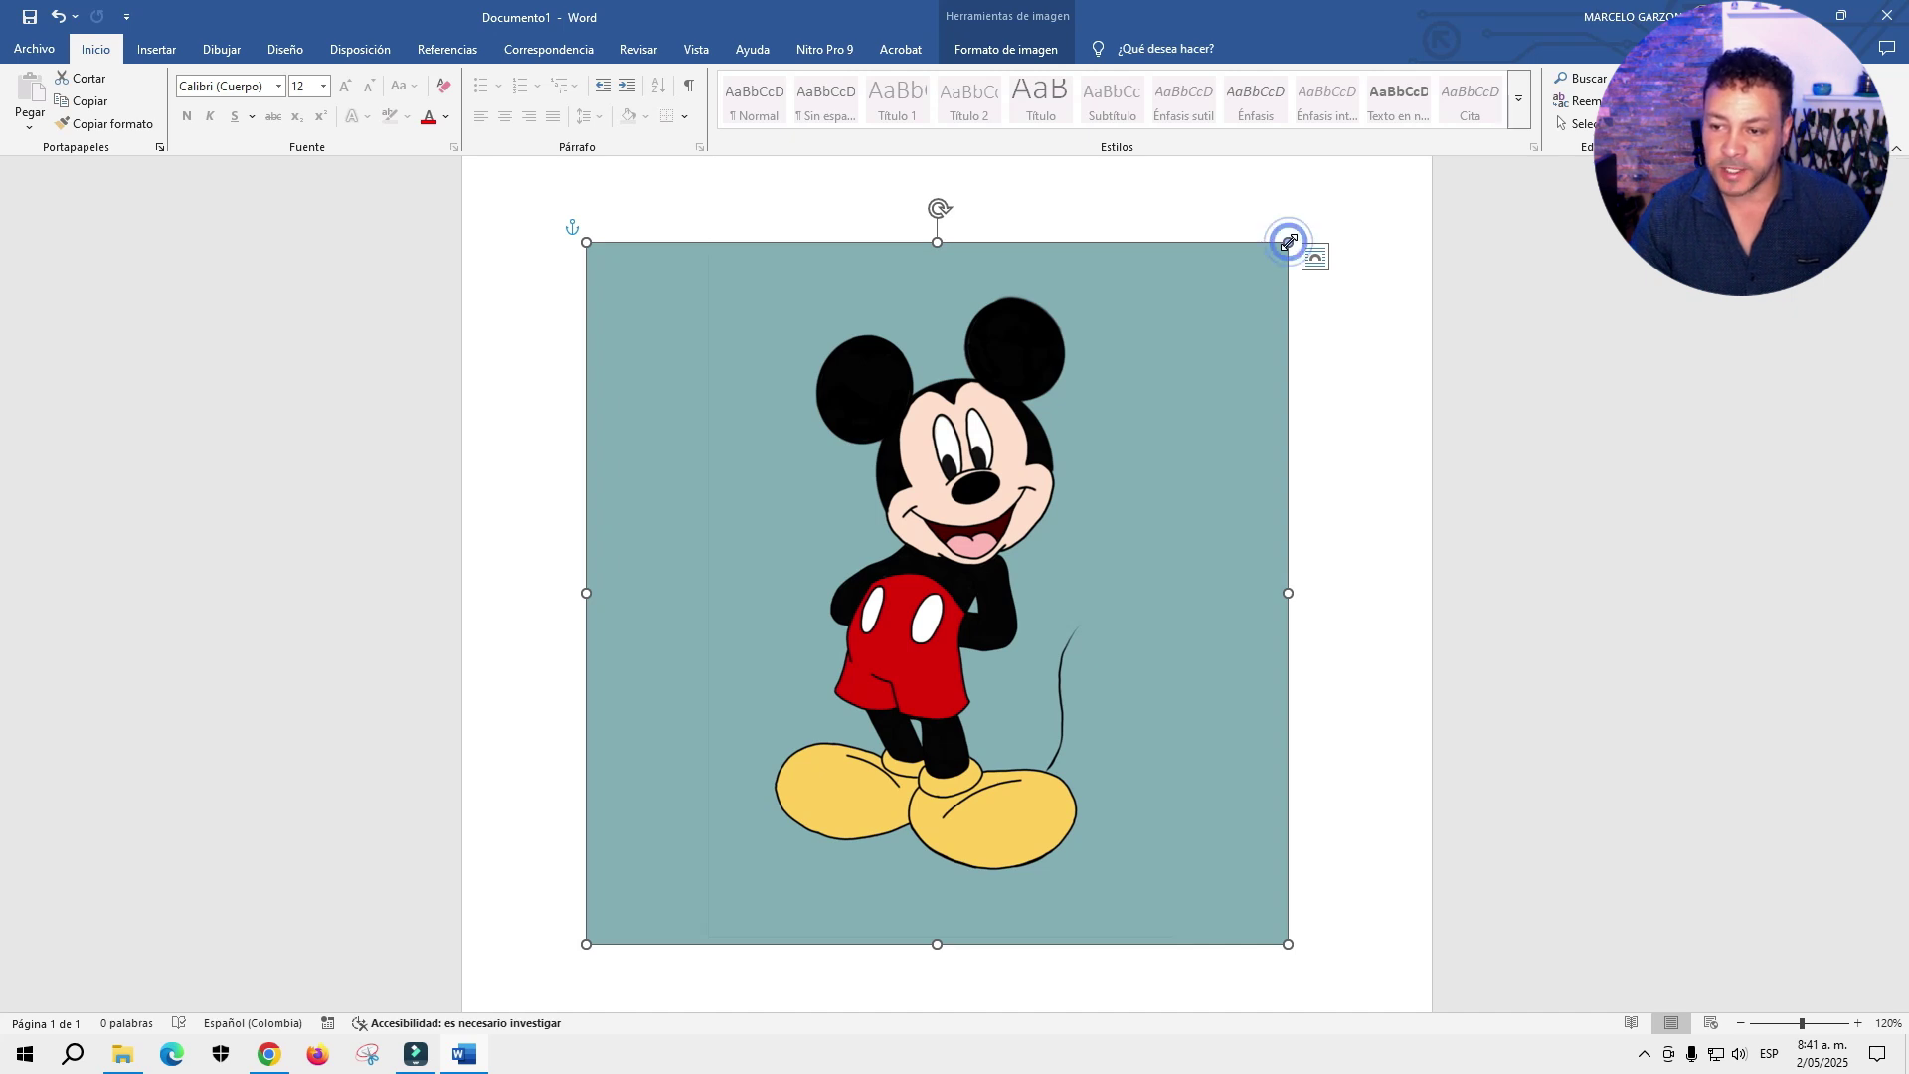
{"action": "mouse_move", "coordinate": [1289, 241]}
{"action": "left_mouse_down"}
{"action": "mouse_move", "coordinate": [1036, 485]}
{"action": "mouse_move", "coordinate": [764, 702]}
{"action": "left_mouse_up"}
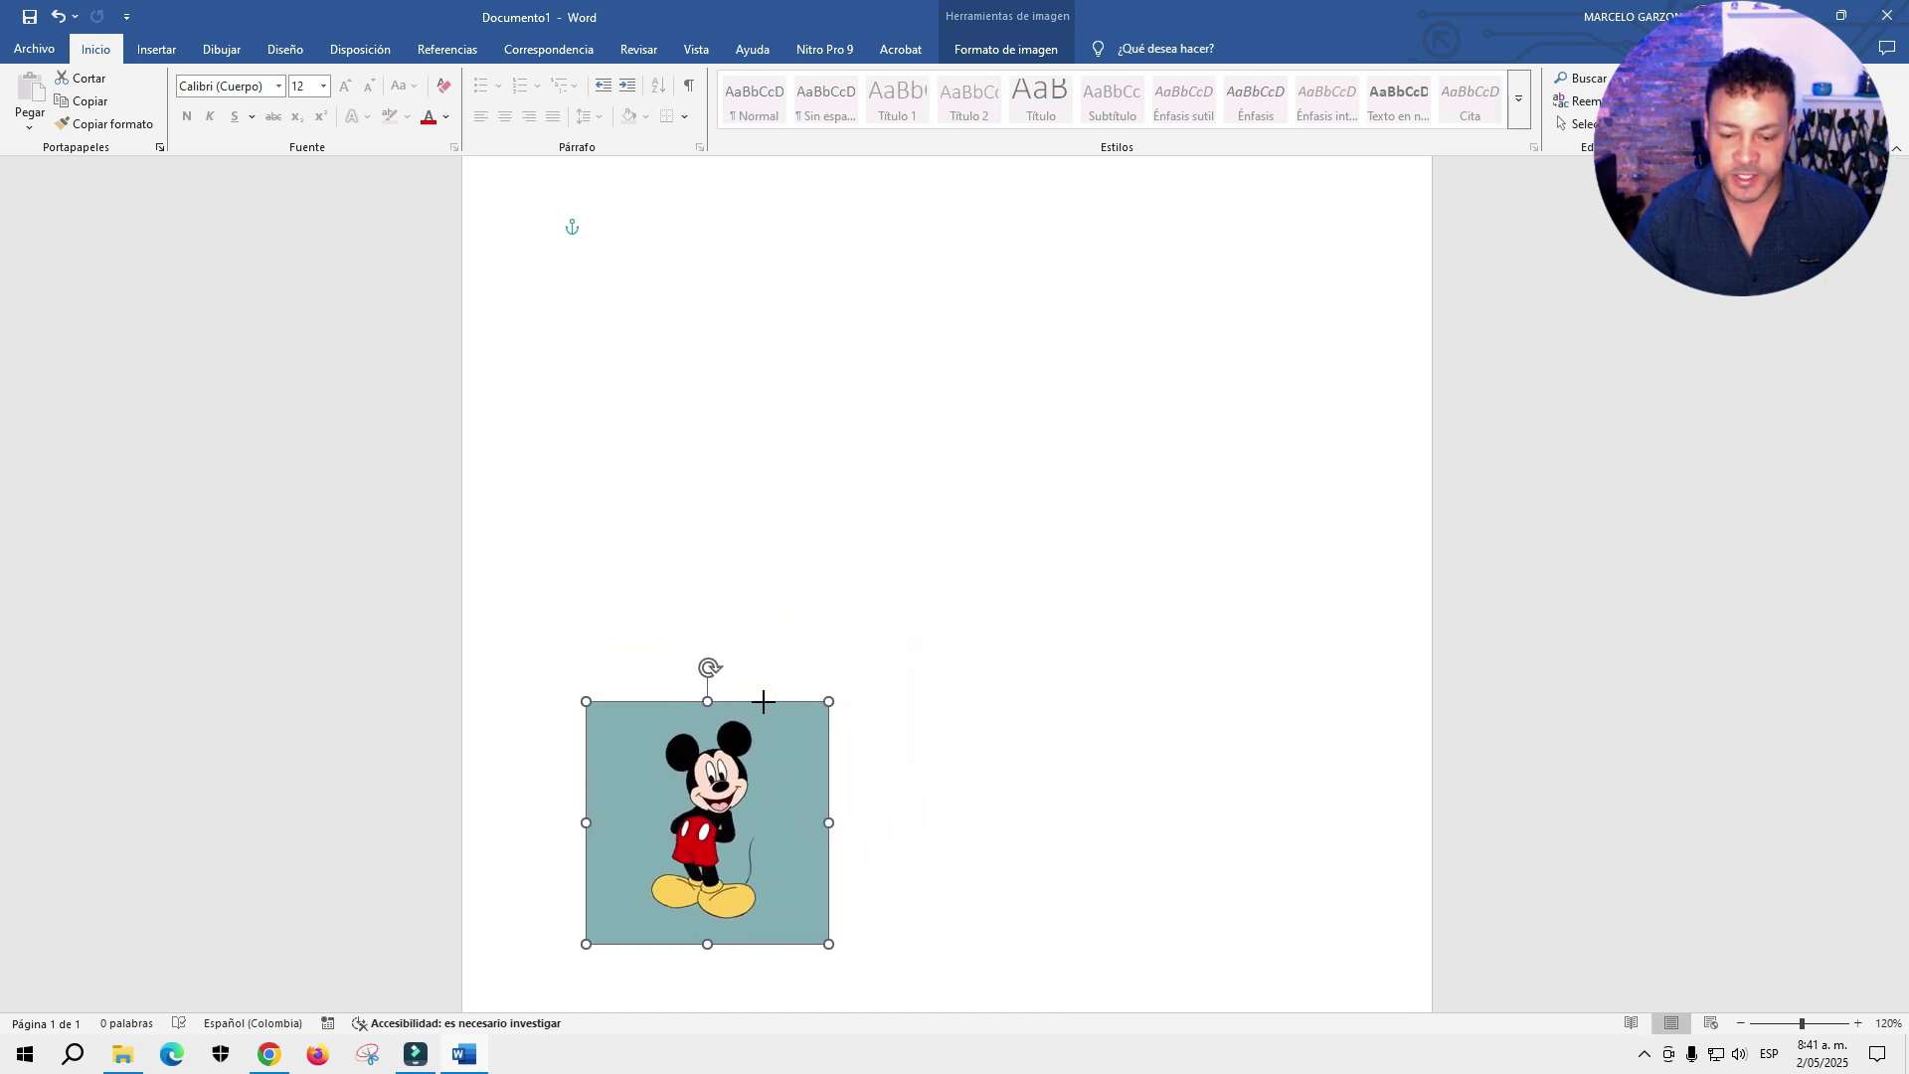
{"action": "left_click_drag", "start_coordinate": [764, 706], "coordinate": [693, 195]}
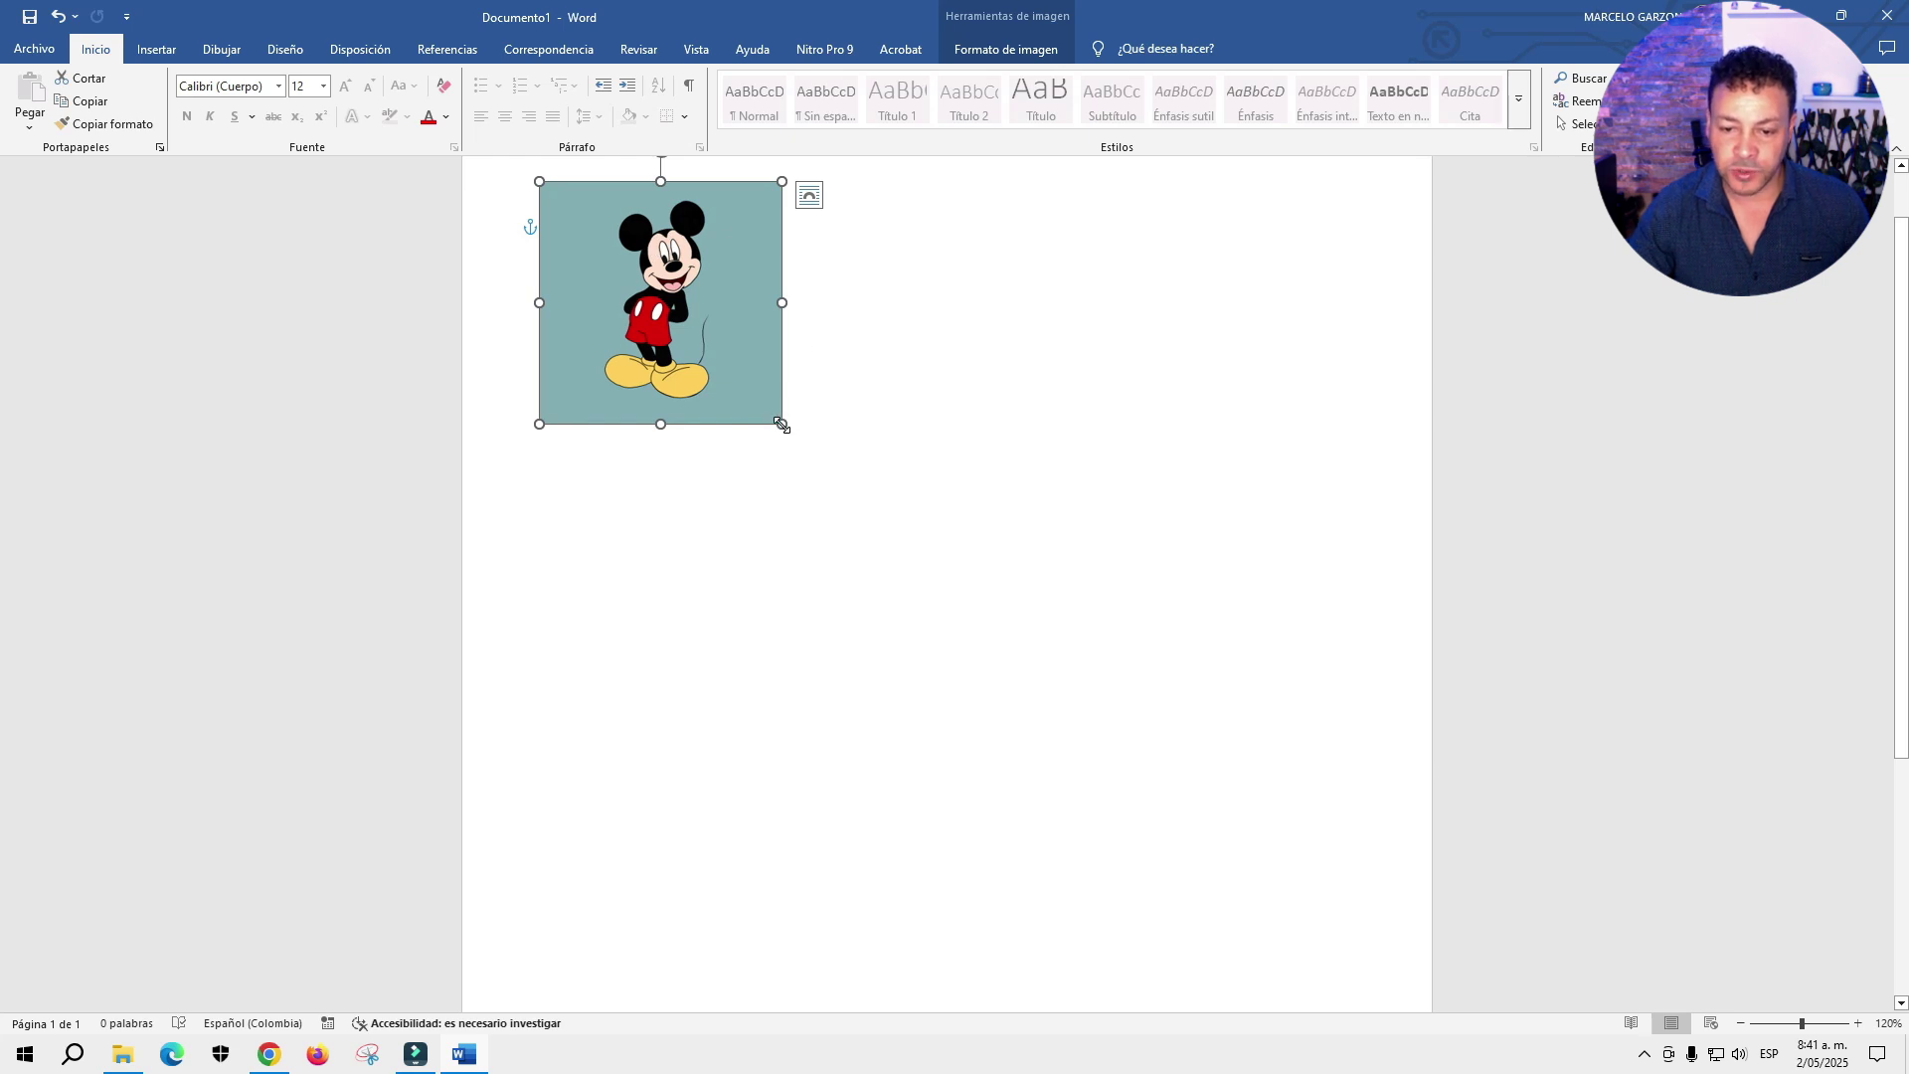
{"action": "mouse_move", "coordinate": [781, 425]}
{"action": "left_mouse_down"}
{"action": "mouse_move", "coordinate": [858, 579]}
{"action": "mouse_move", "coordinate": [828, 553]}
{"action": "left_mouse_up"}
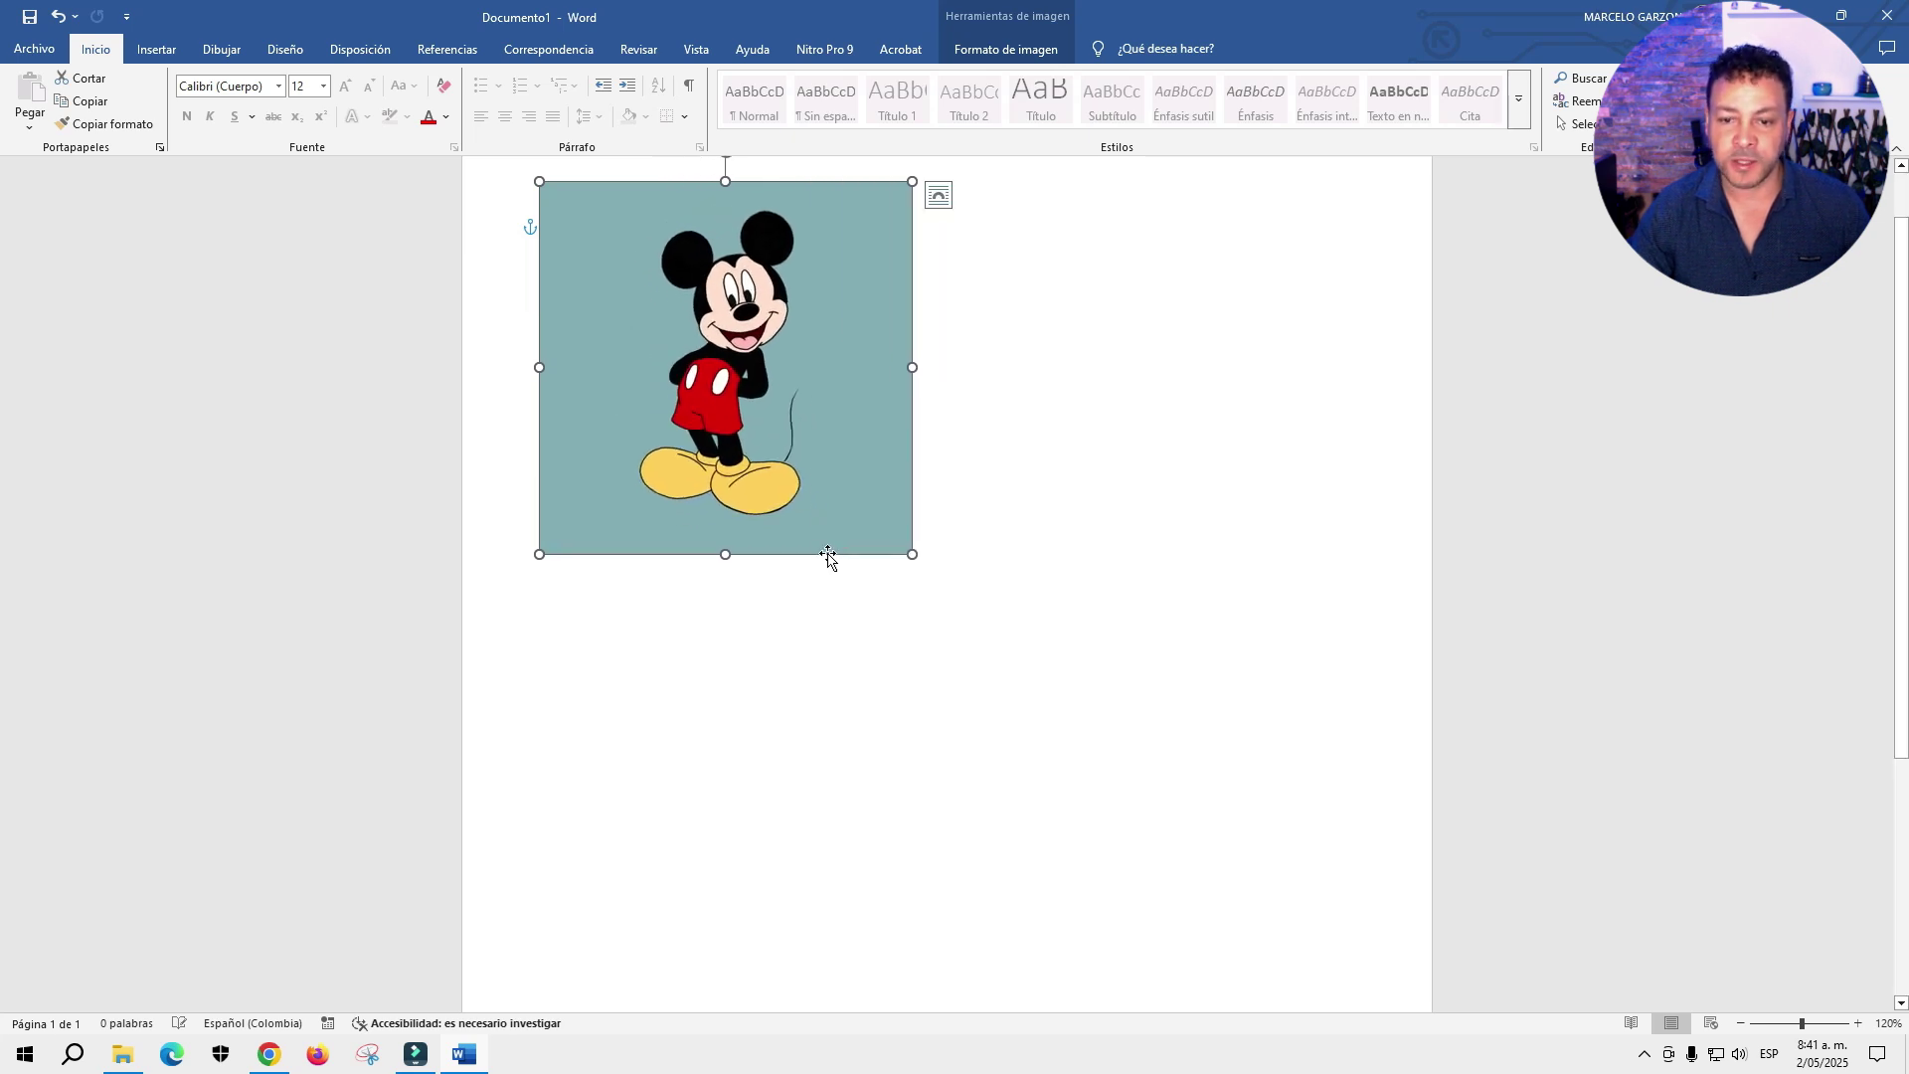
{"action": "left_click", "coordinate": [974, 438]}
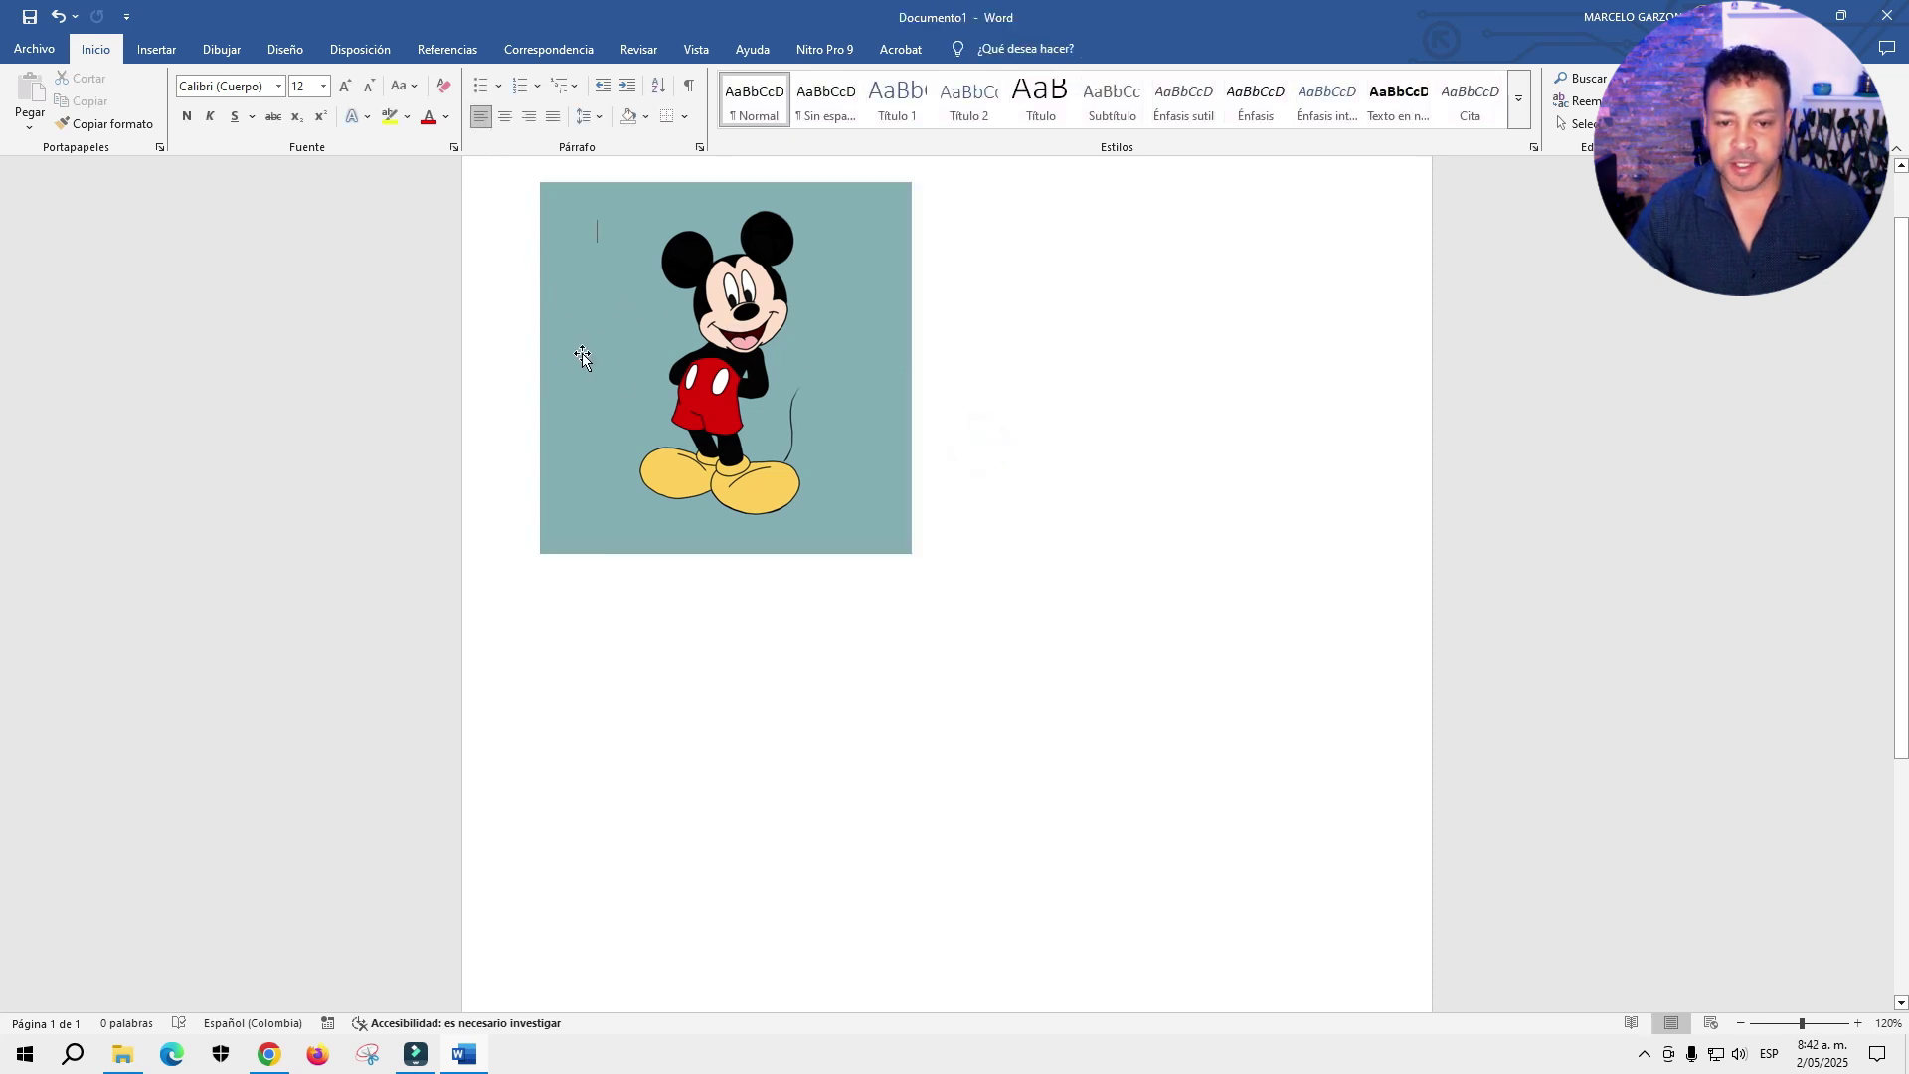
- Select the Mickey picture, undo the last change, and start Quitar fondo
{"action": "left_click", "coordinate": [641, 369]}
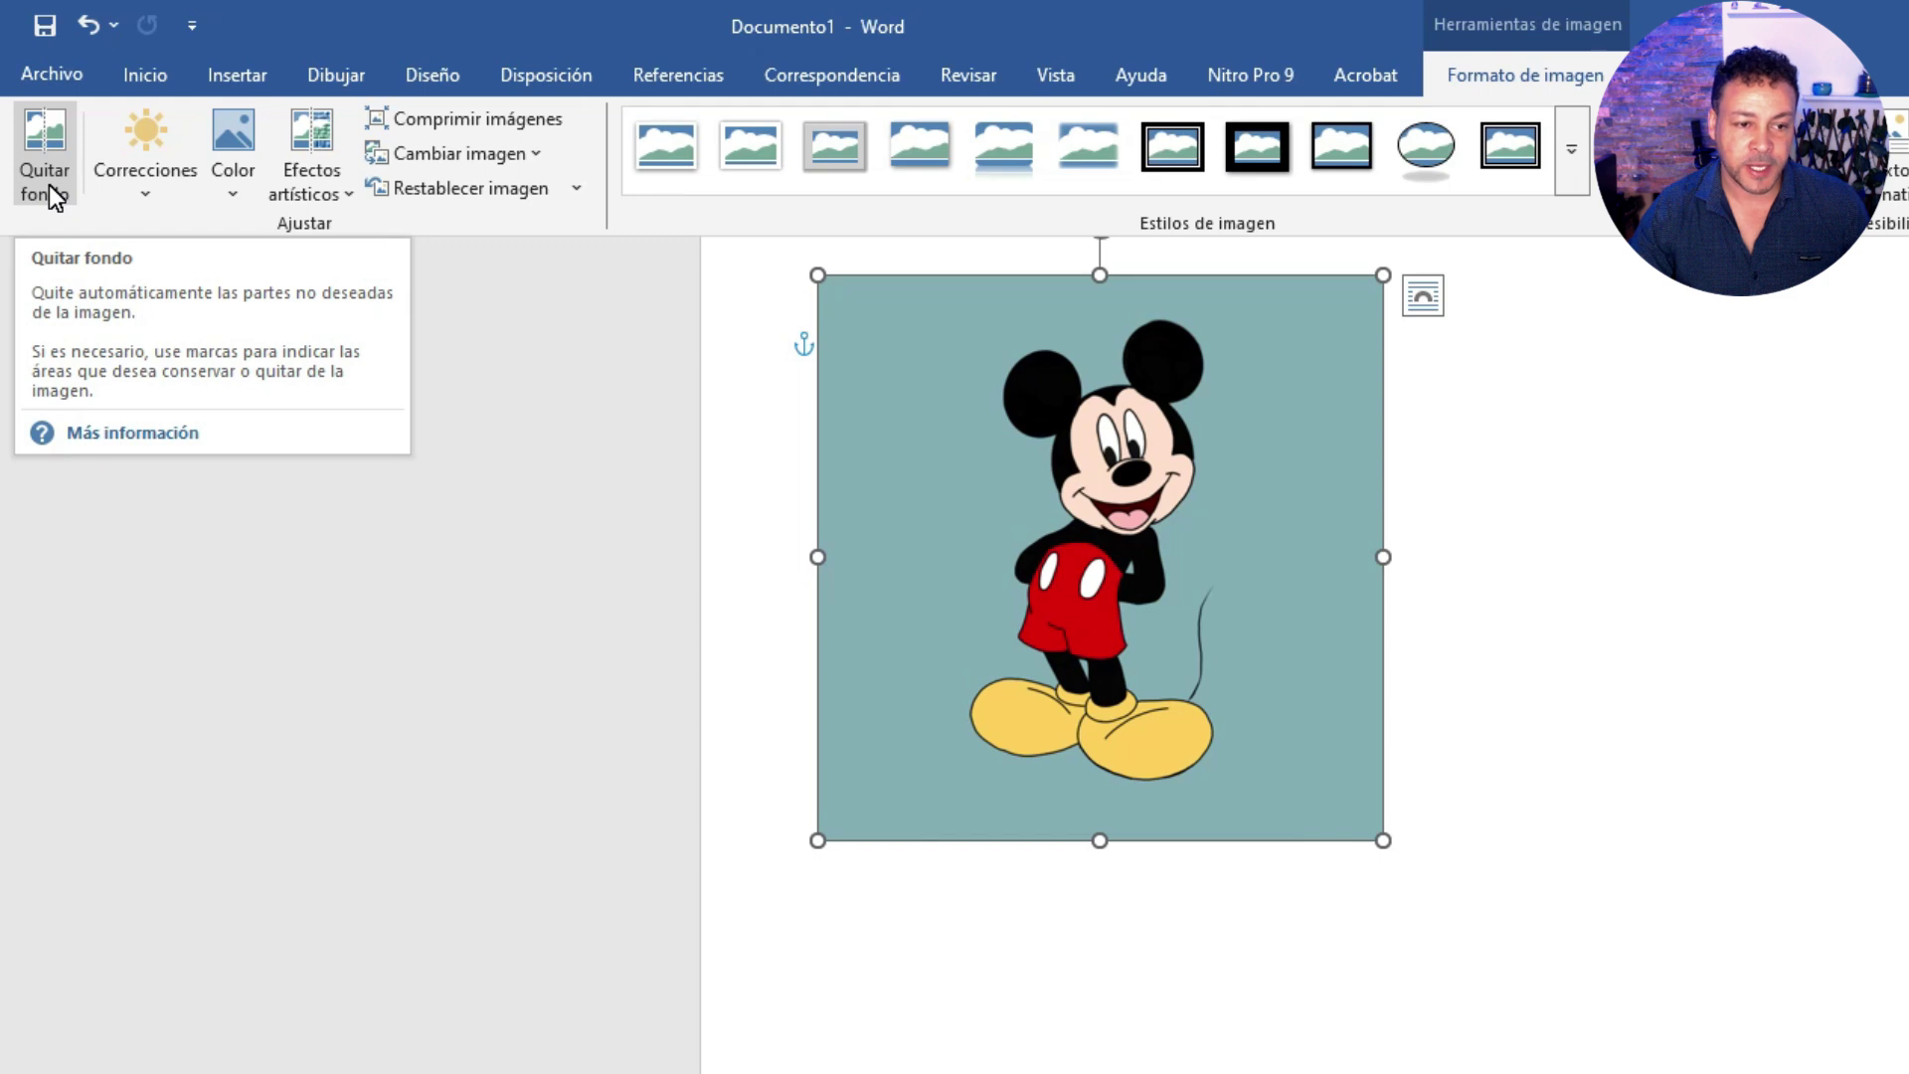
{"action": "key", "text": "ctrl+z"}
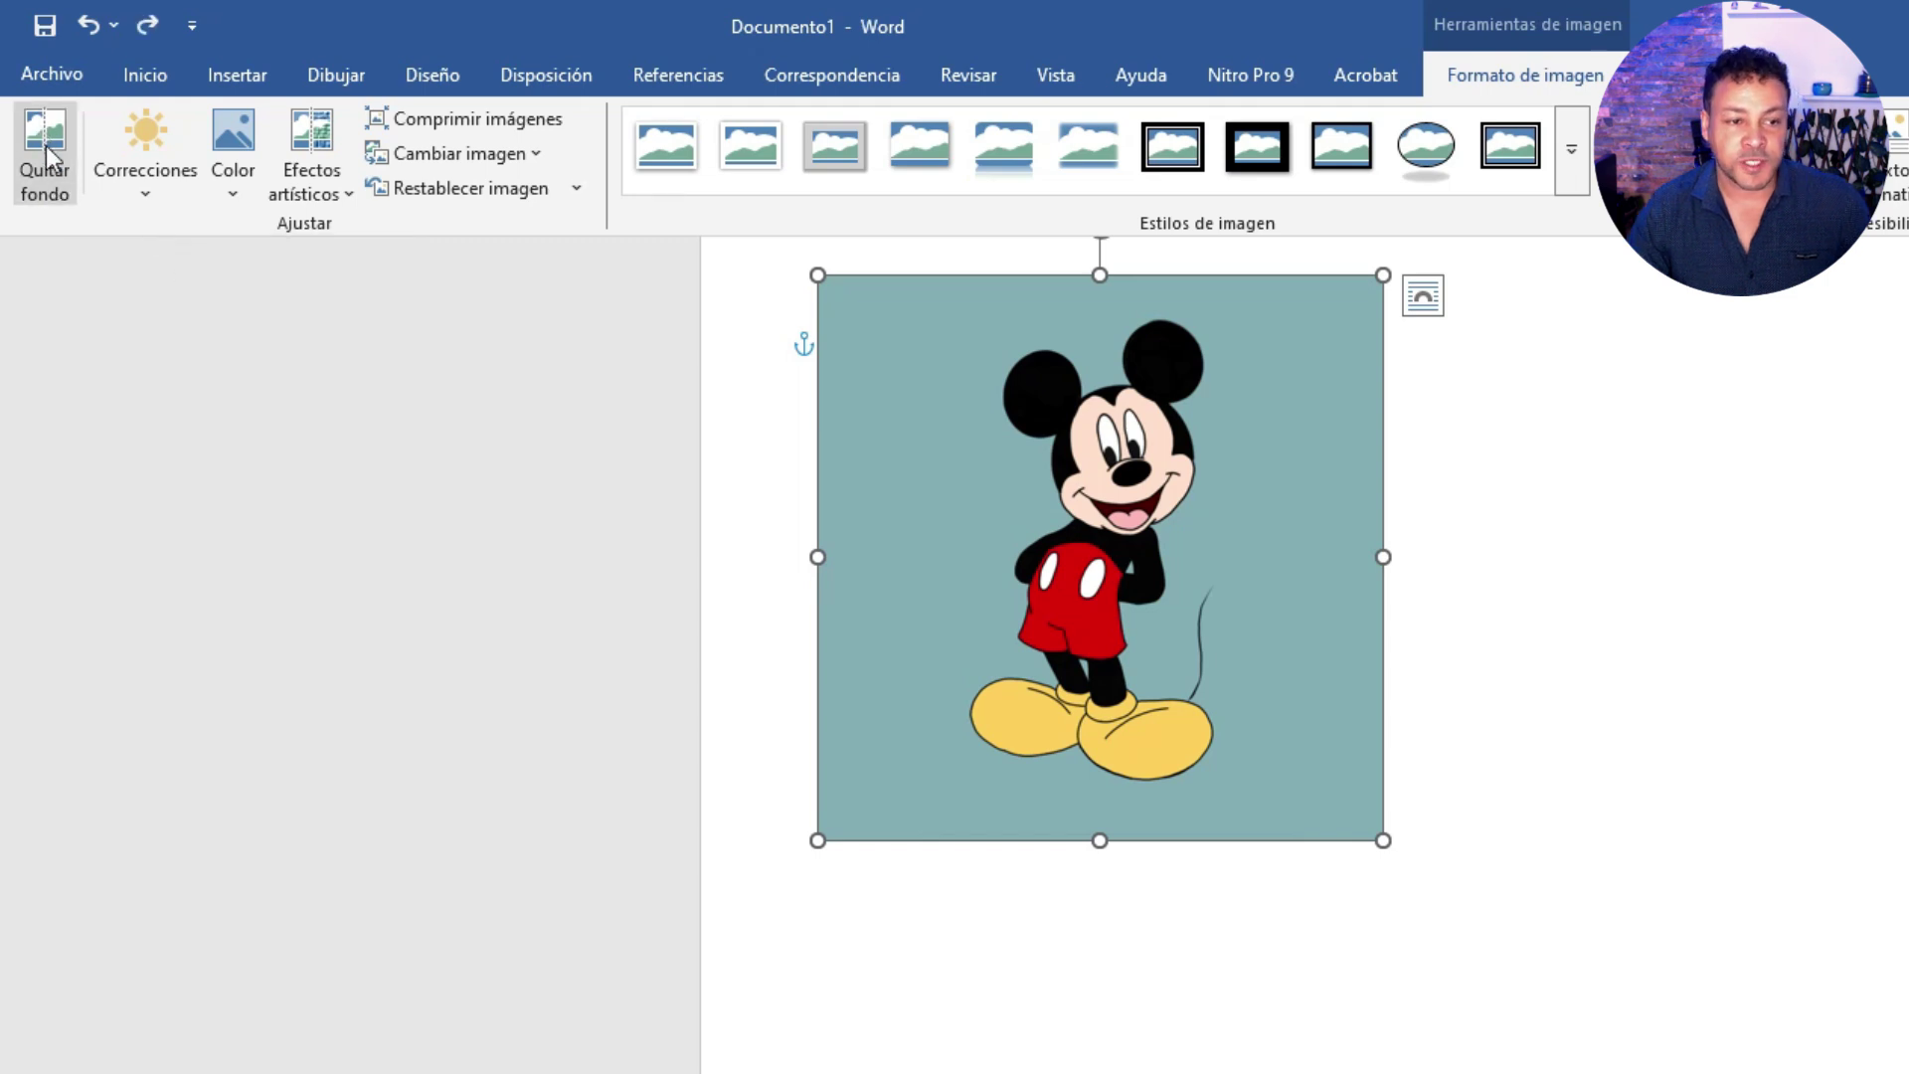
{"action": "left_click", "coordinate": [48, 151]}
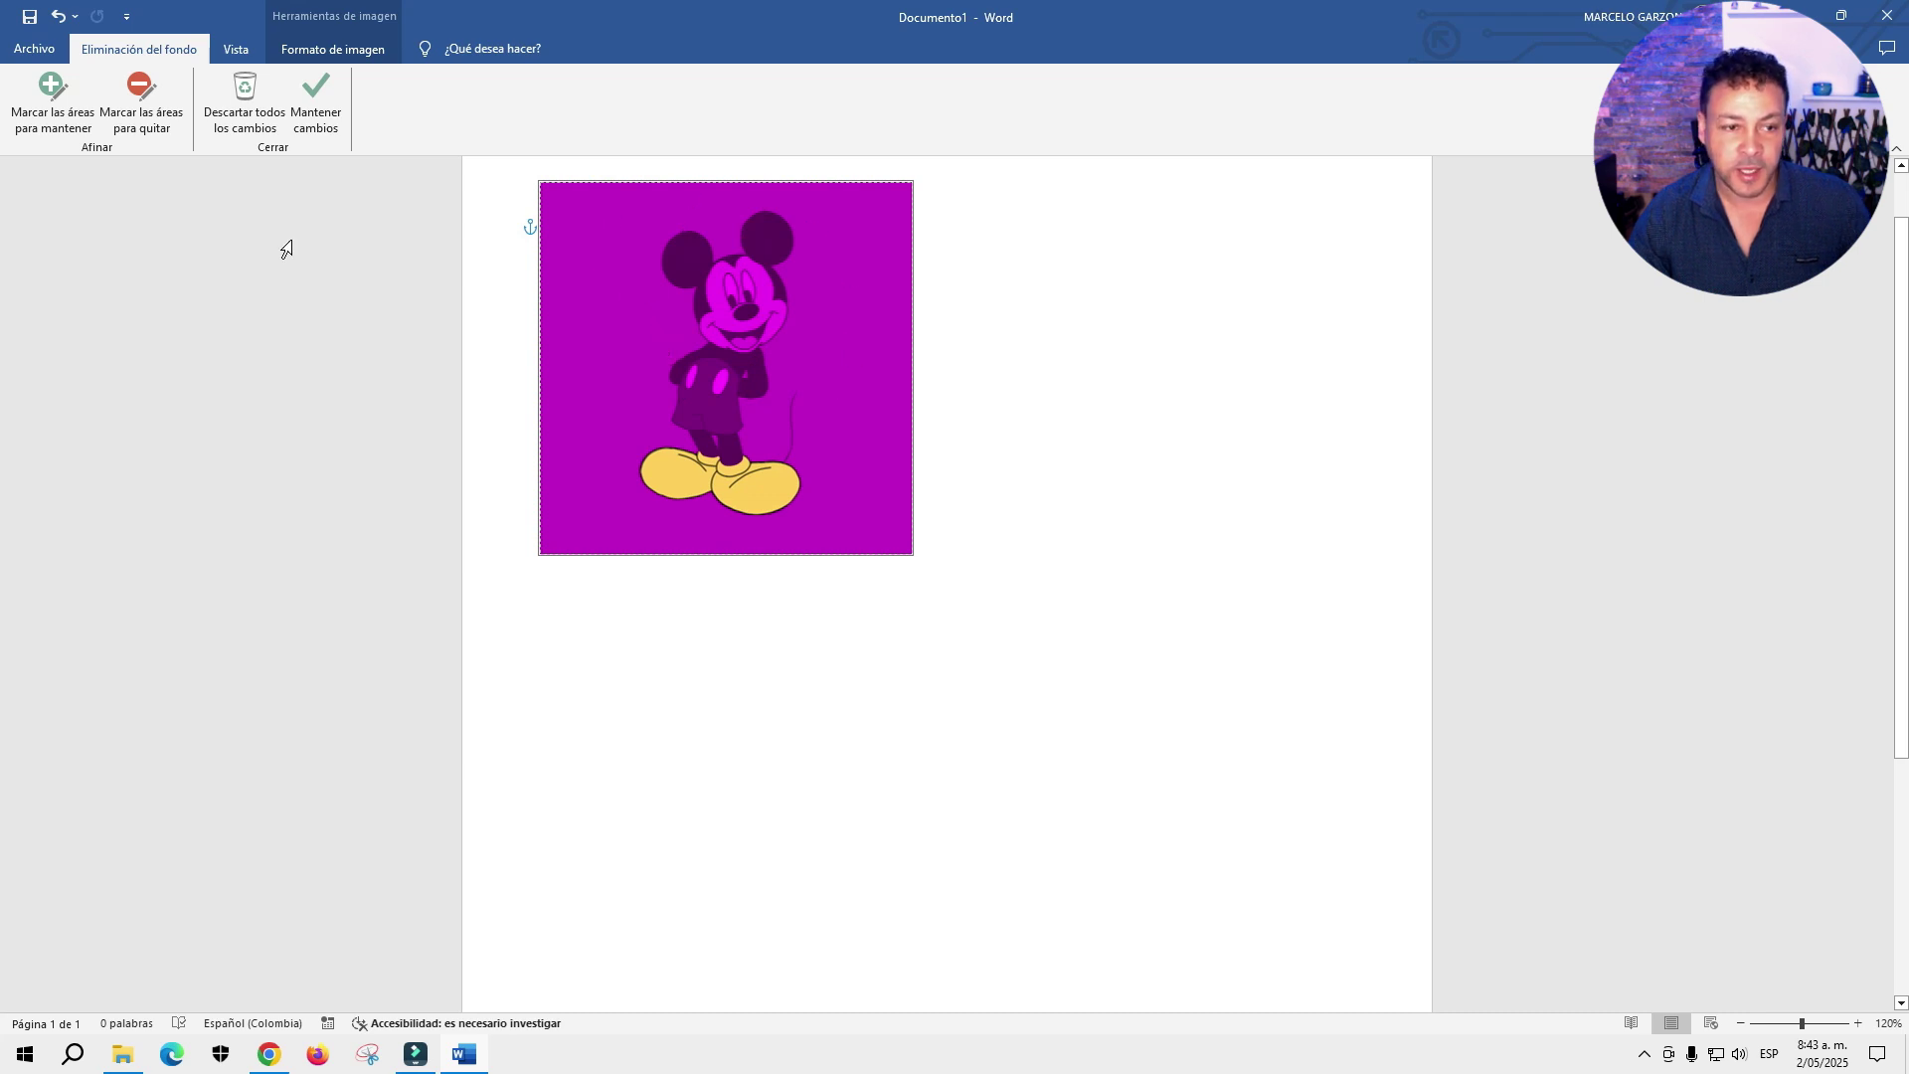
- Mark Mickey's right ear as an area to keep and a spot inside his ear to remove
{"action": "left_click", "coordinate": [51, 117]}
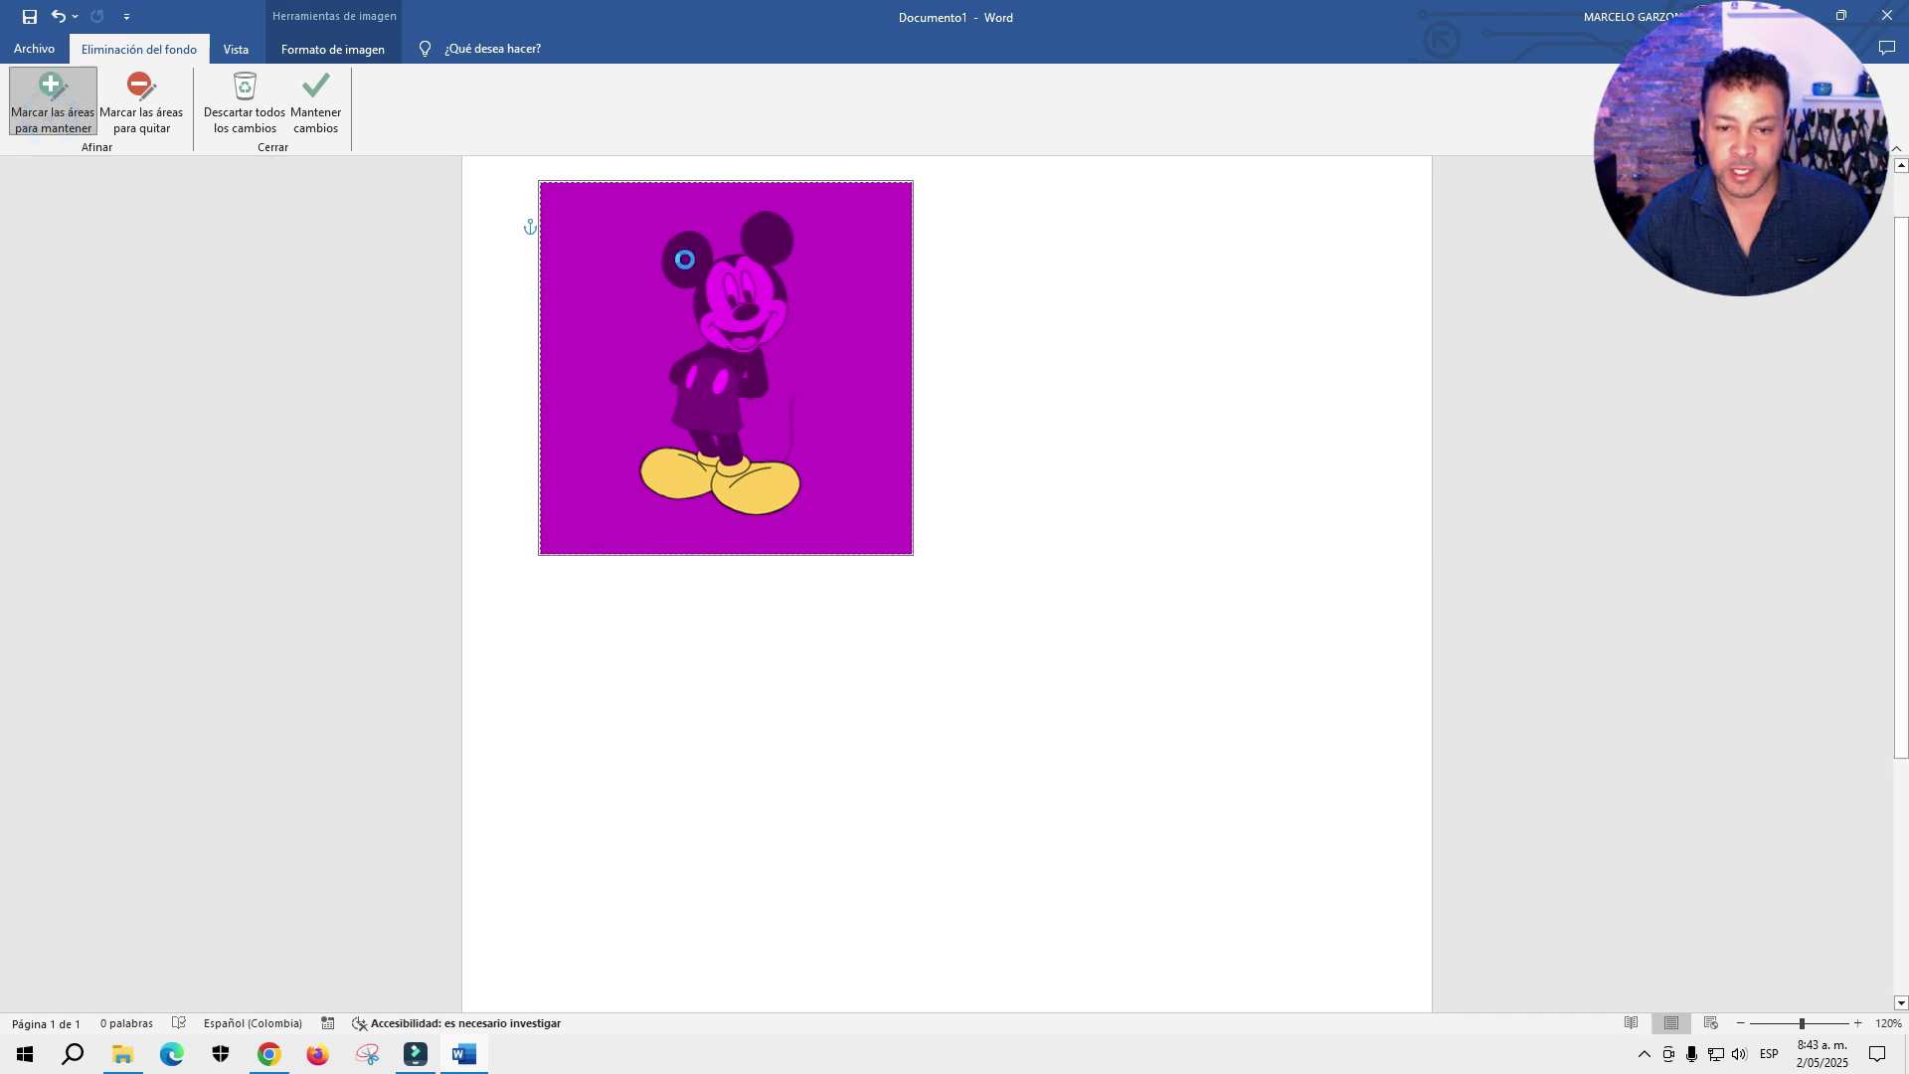
{"action": "mouse_move", "coordinate": [772, 231]}
{"action": "left_mouse_down"}
{"action": "mouse_move", "coordinate": [753, 263]}
{"action": "mouse_move", "coordinate": [784, 239]}
{"action": "mouse_move", "coordinate": [773, 220]}
{"action": "mouse_move", "coordinate": [671, 239]}
{"action": "mouse_move", "coordinate": [717, 334]}
{"action": "mouse_move", "coordinate": [684, 363]}
{"action": "mouse_move", "coordinate": [674, 448]}
{"action": "mouse_move", "coordinate": [791, 477]}
{"action": "mouse_move", "coordinate": [764, 329]}
{"action": "mouse_move", "coordinate": [791, 238]}
{"action": "mouse_move", "coordinate": [744, 211]}
{"action": "left_mouse_up"}
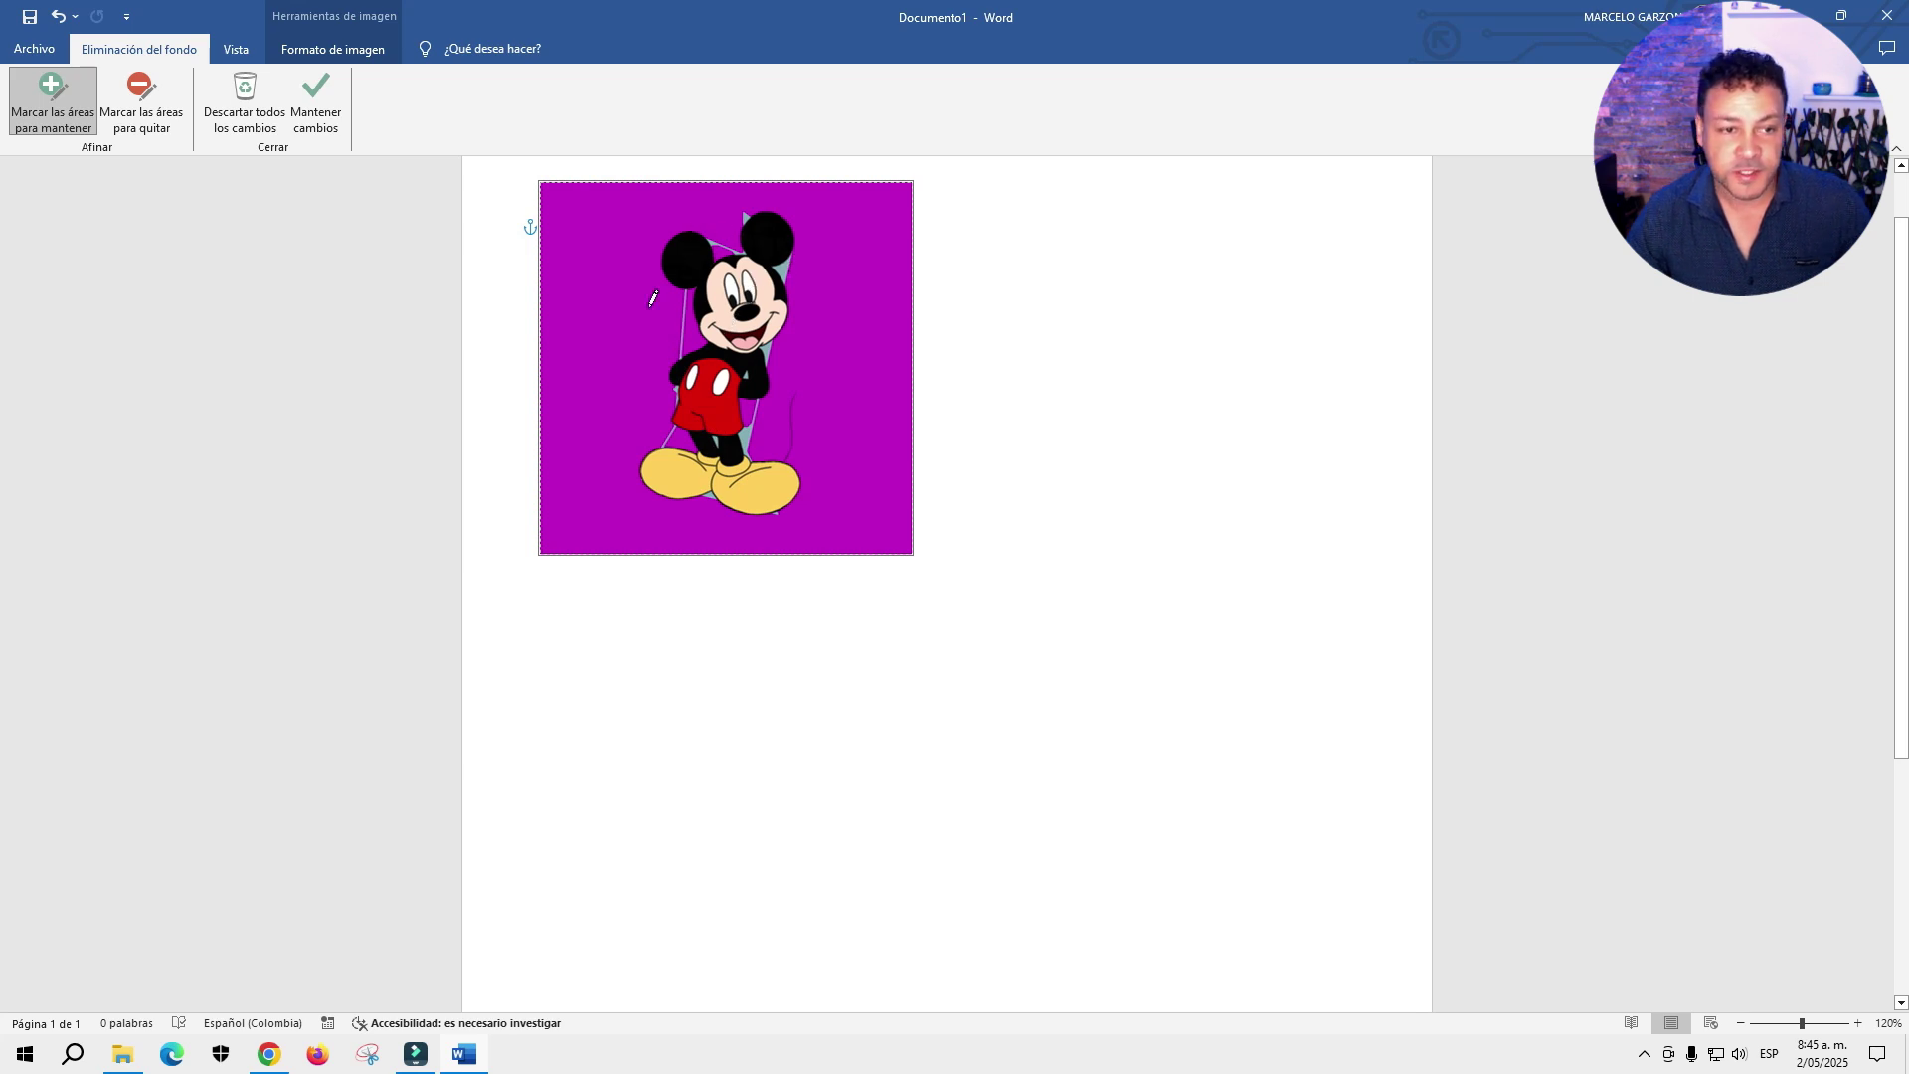
{"action": "left_click", "coordinate": [159, 122]}
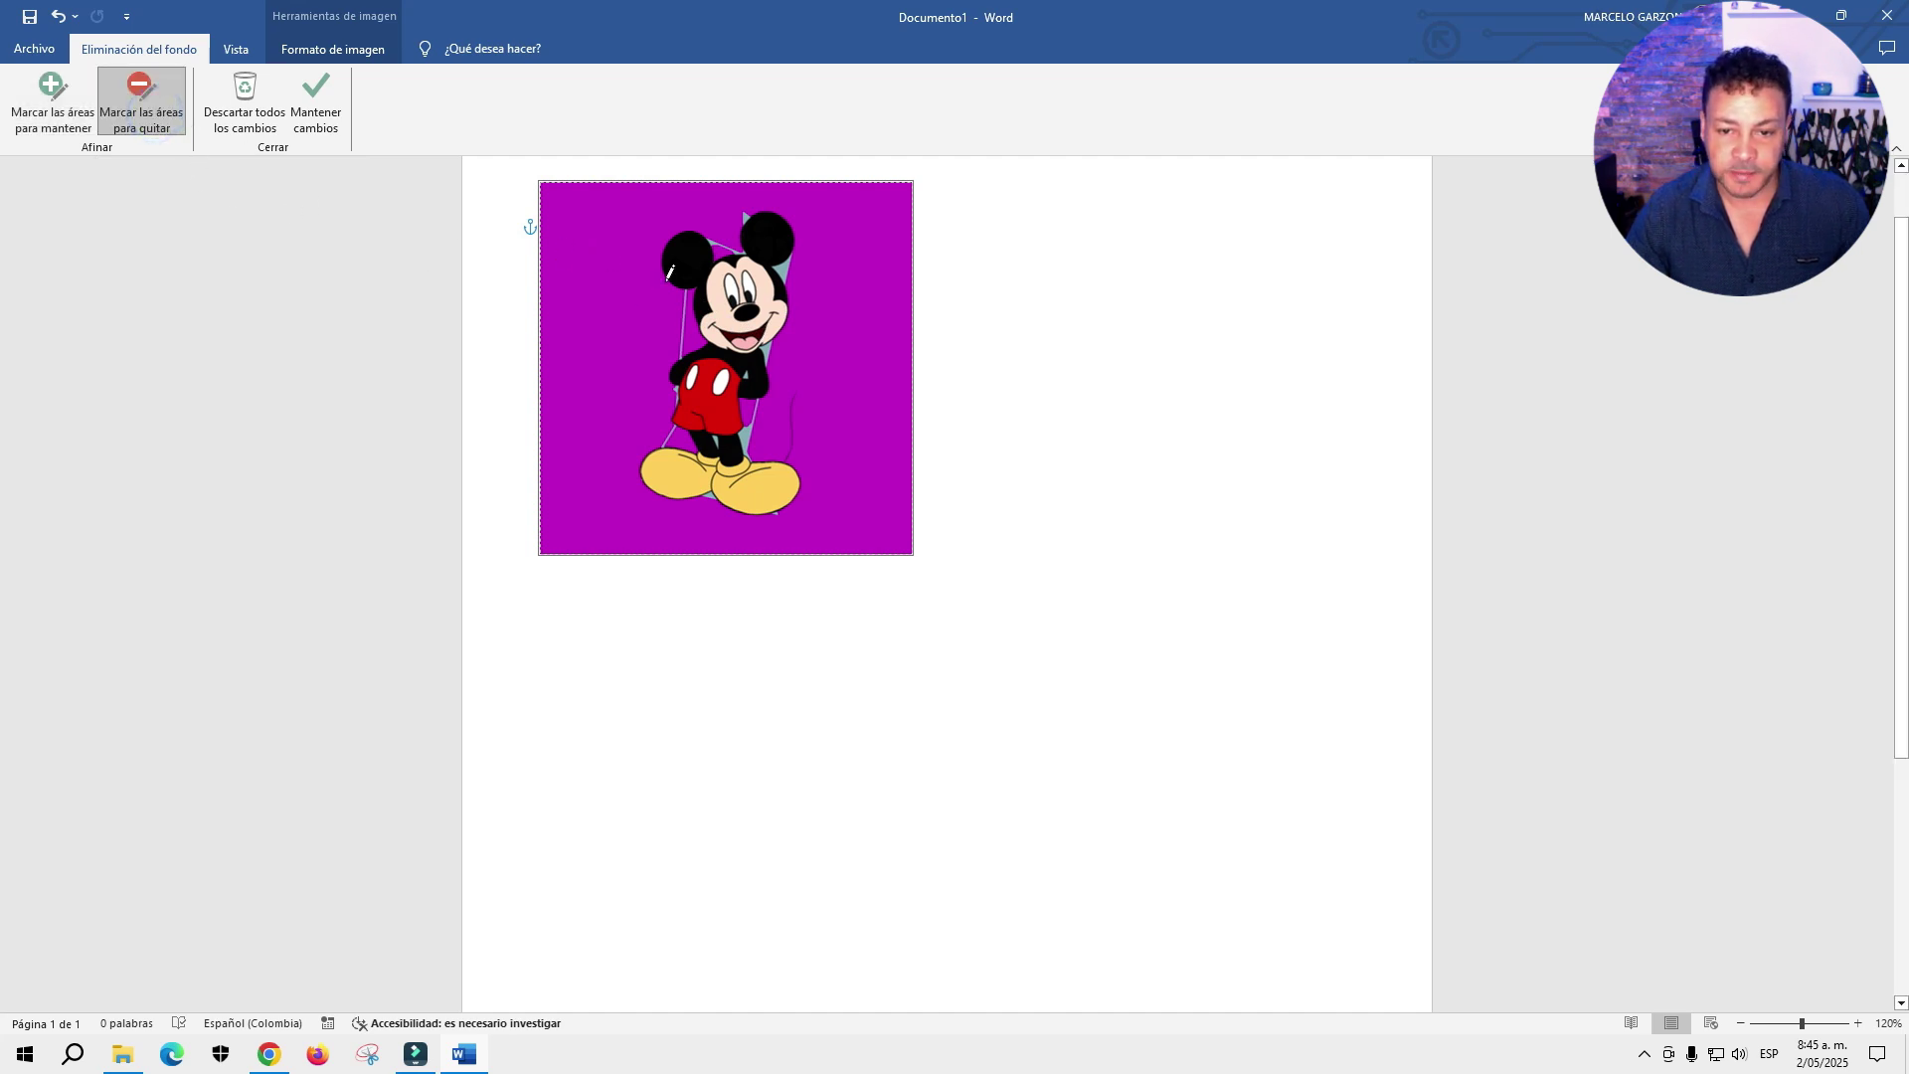
{"action": "left_click_drag", "start_coordinate": [789, 264], "coordinate": [785, 265]}
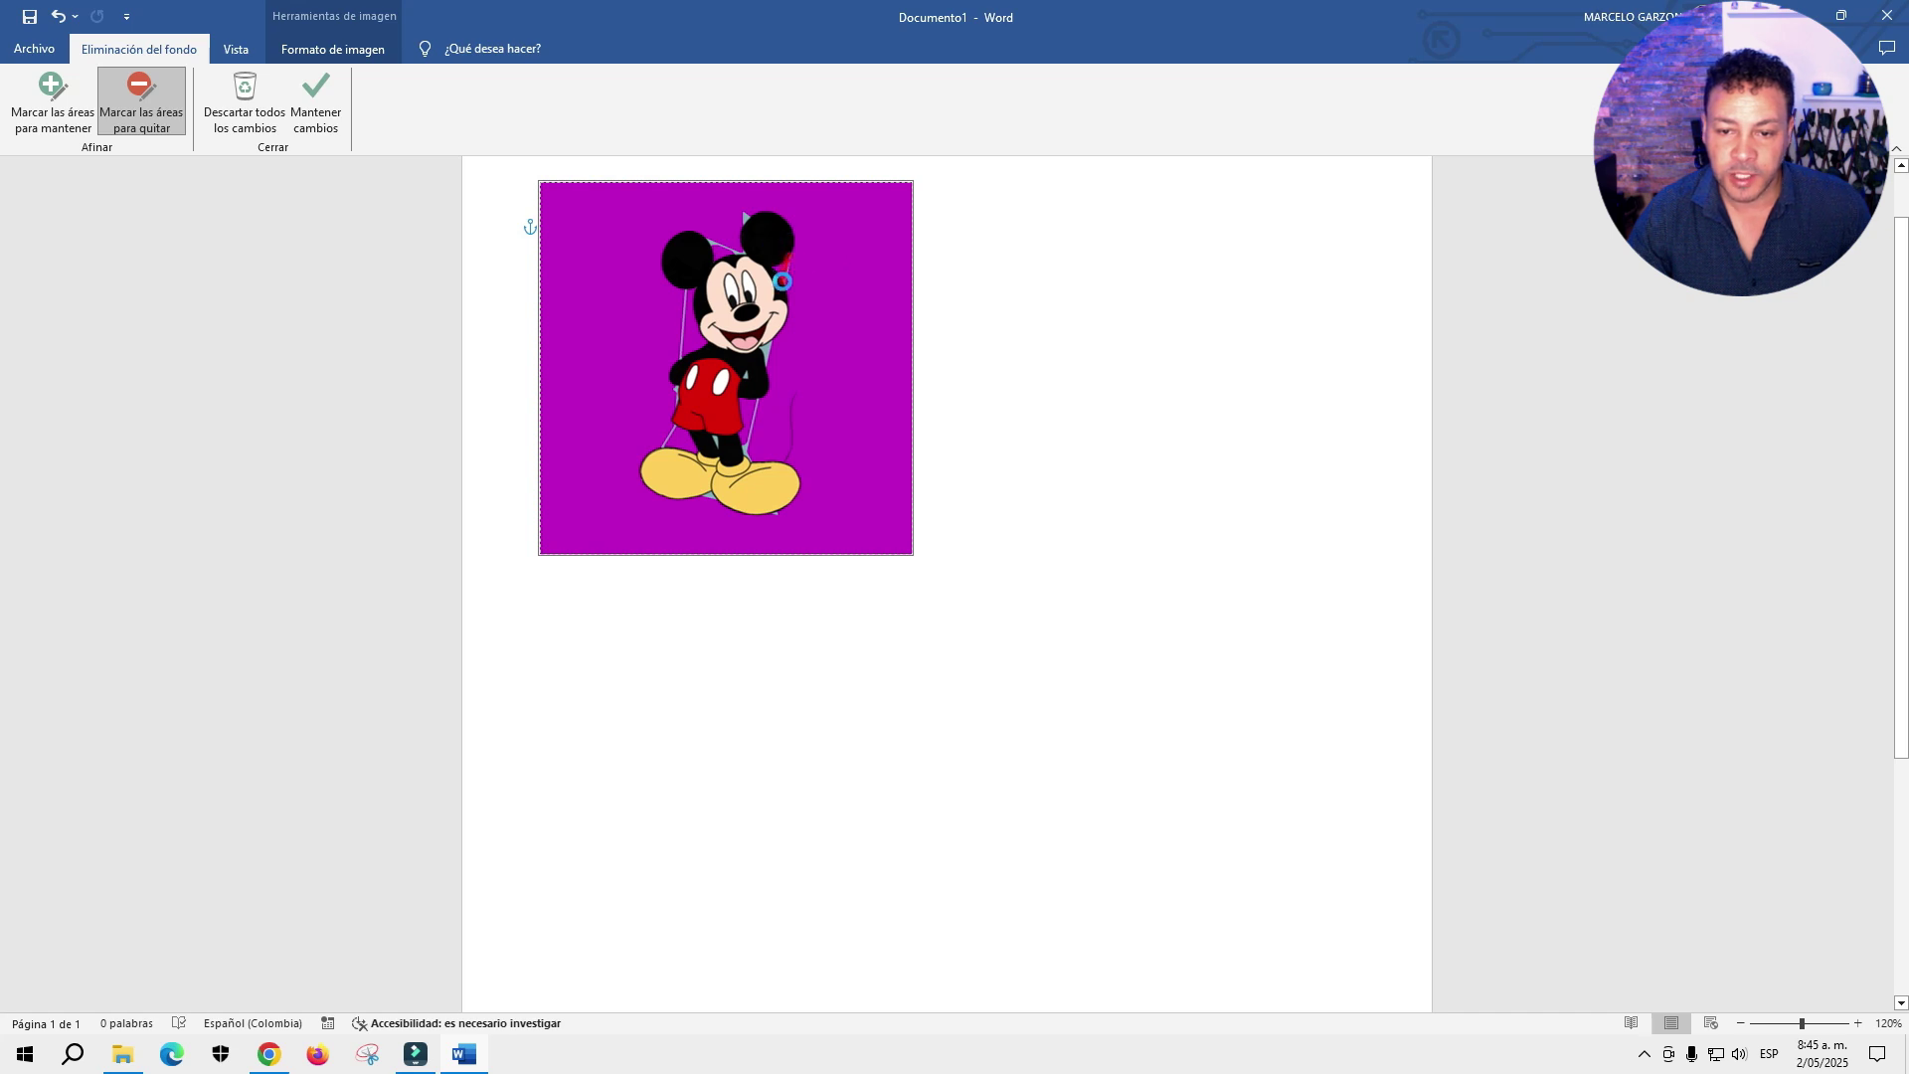
{"action": "left_click", "coordinate": [797, 246]}
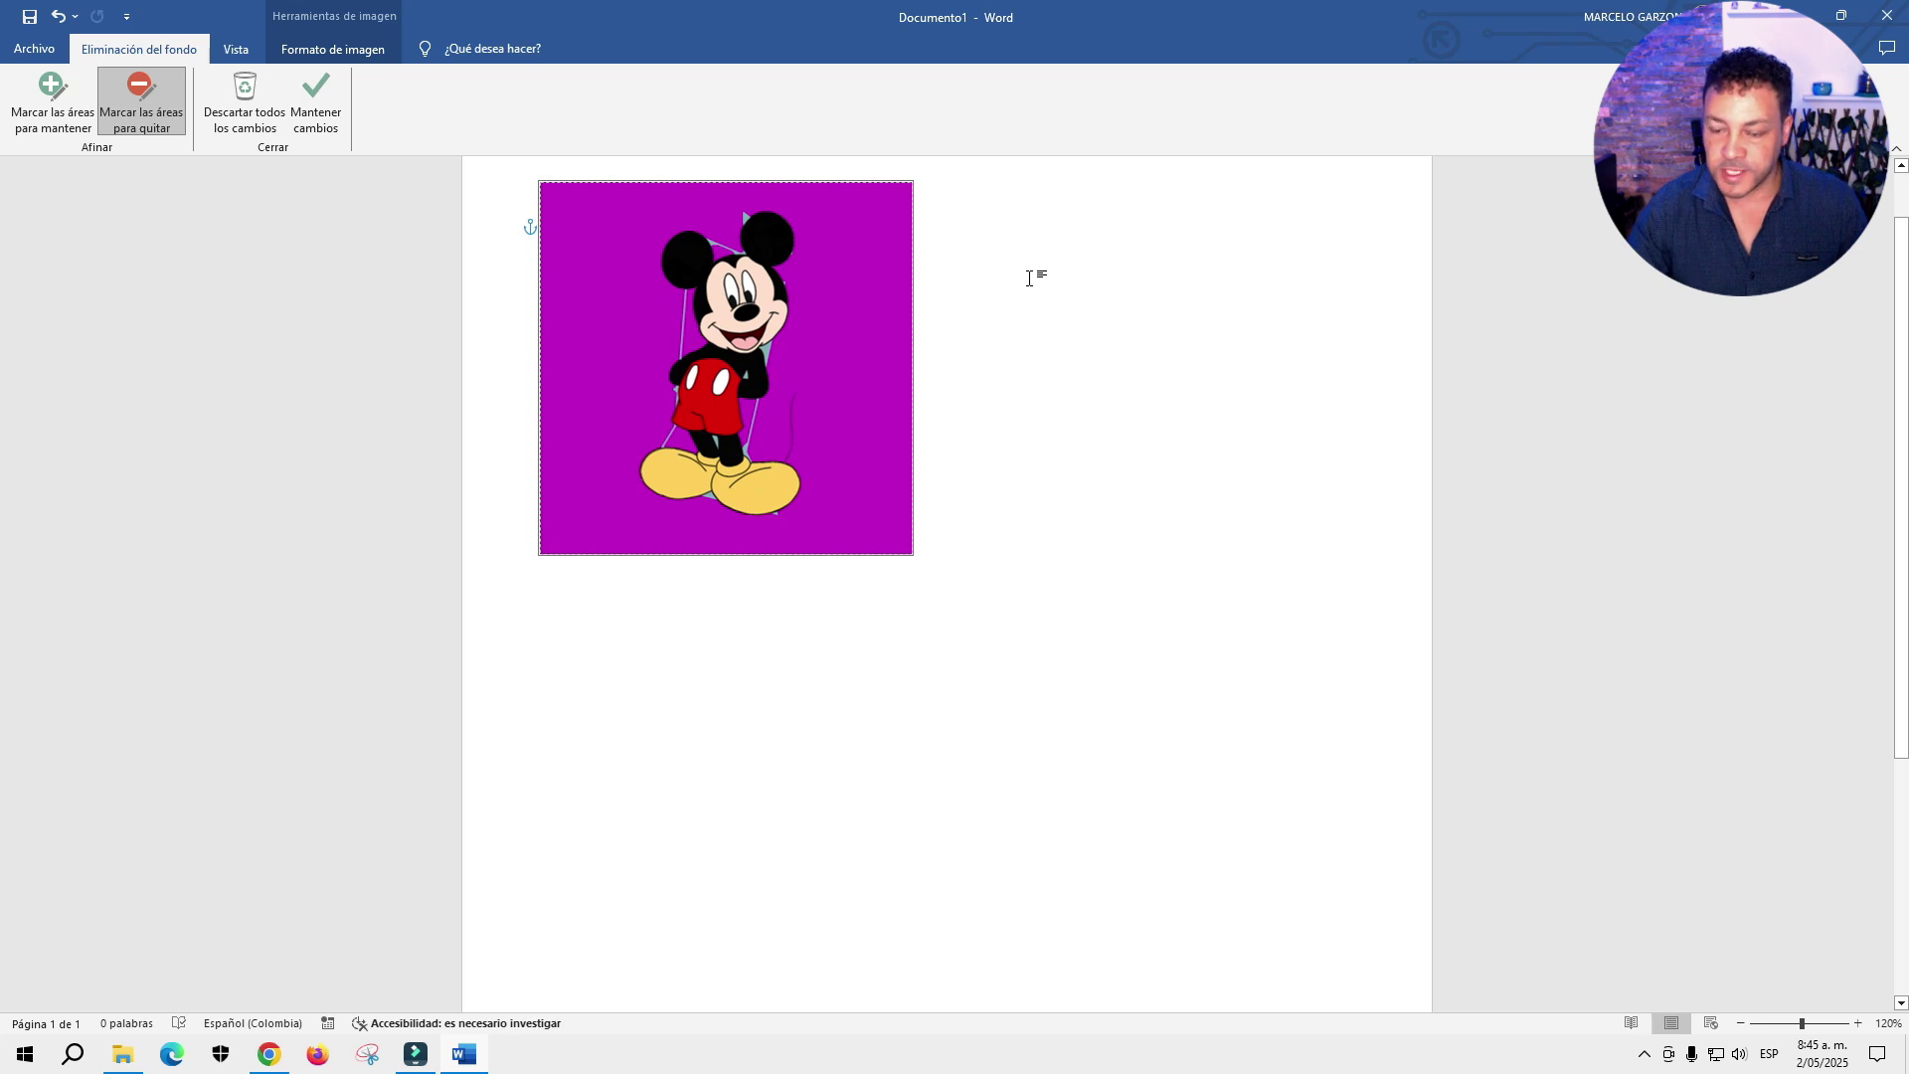
- Zoom in and mark the leftover blue strips around Mickey's ears, cheek, shorts and feet for removal
{"action": "left_click", "coordinate": [1858, 1023]}
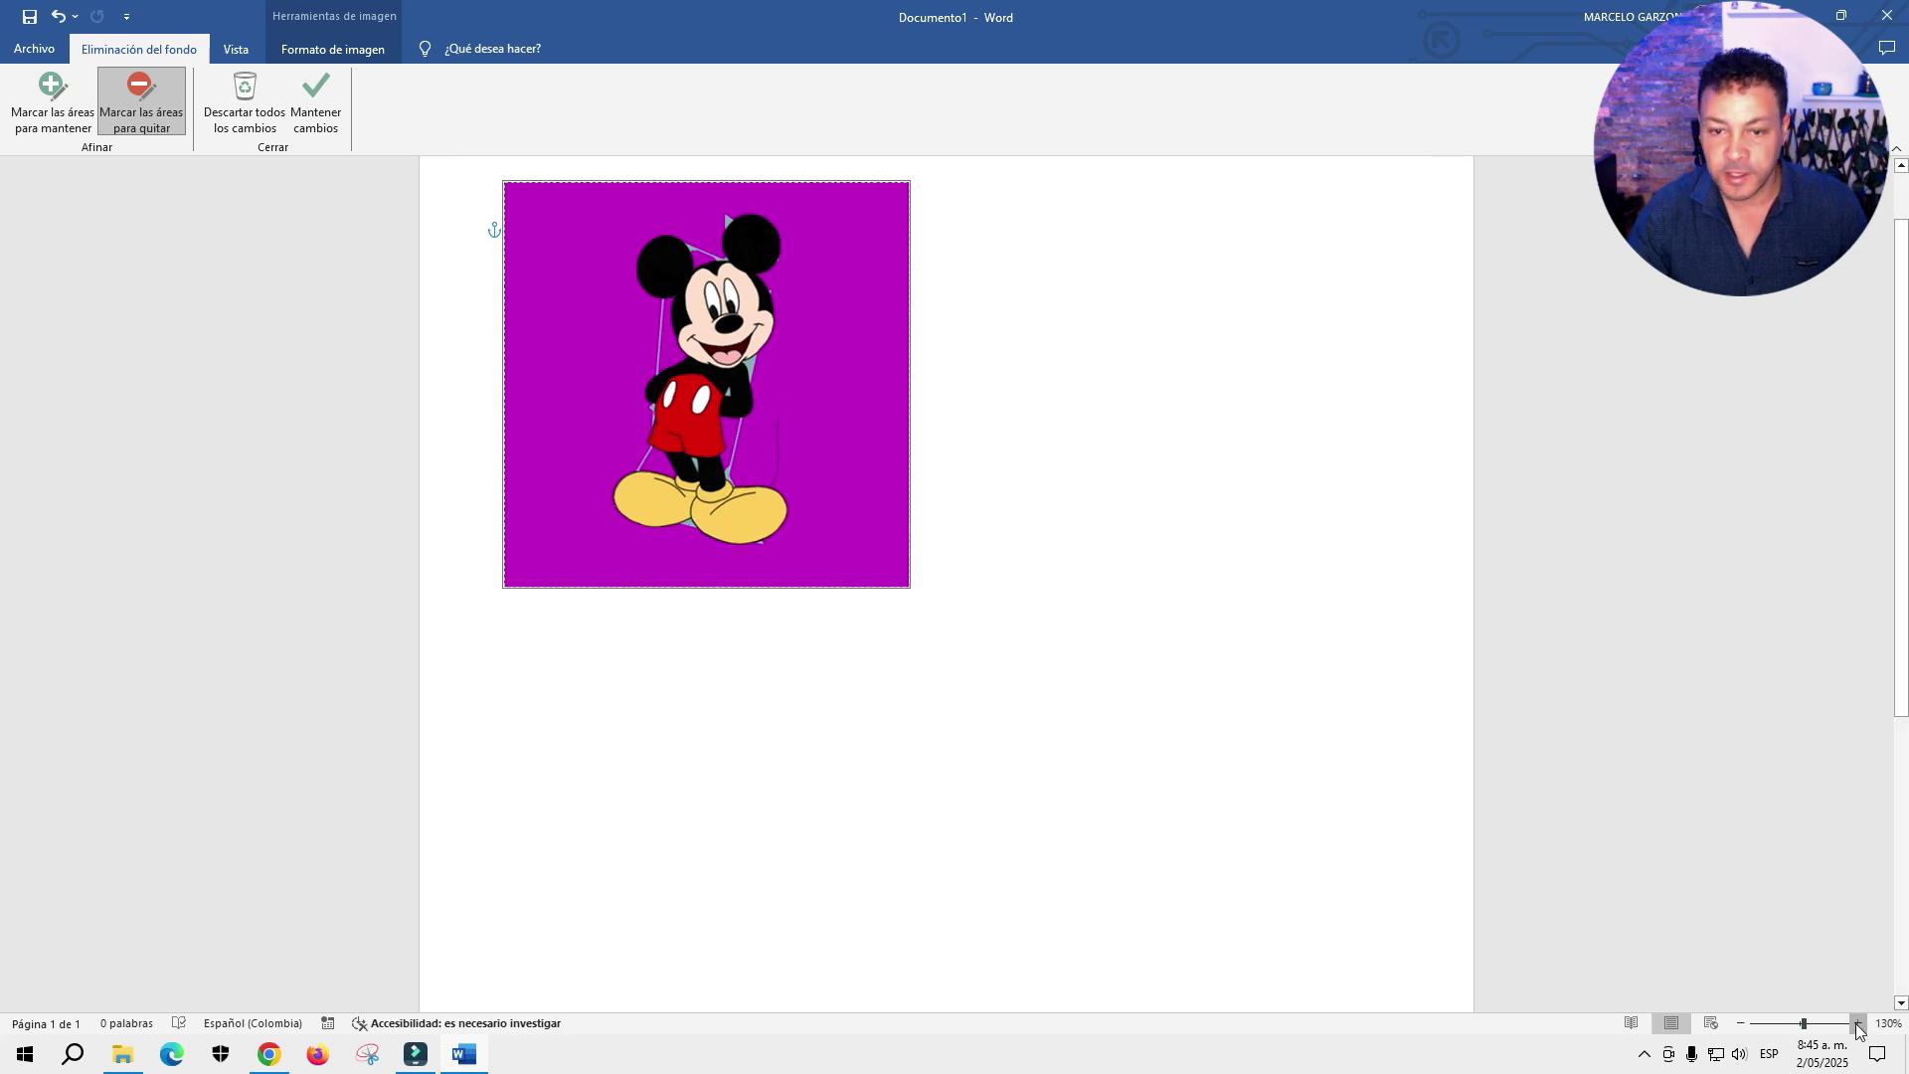
{"action": "triple_click", "coordinate": [1858, 1023]}
{"action": "triple_click", "coordinate": [1857, 1023]}
{"action": "double_click", "coordinate": [1857, 1023]}
{"action": "triple_click", "coordinate": [1857, 1023]}
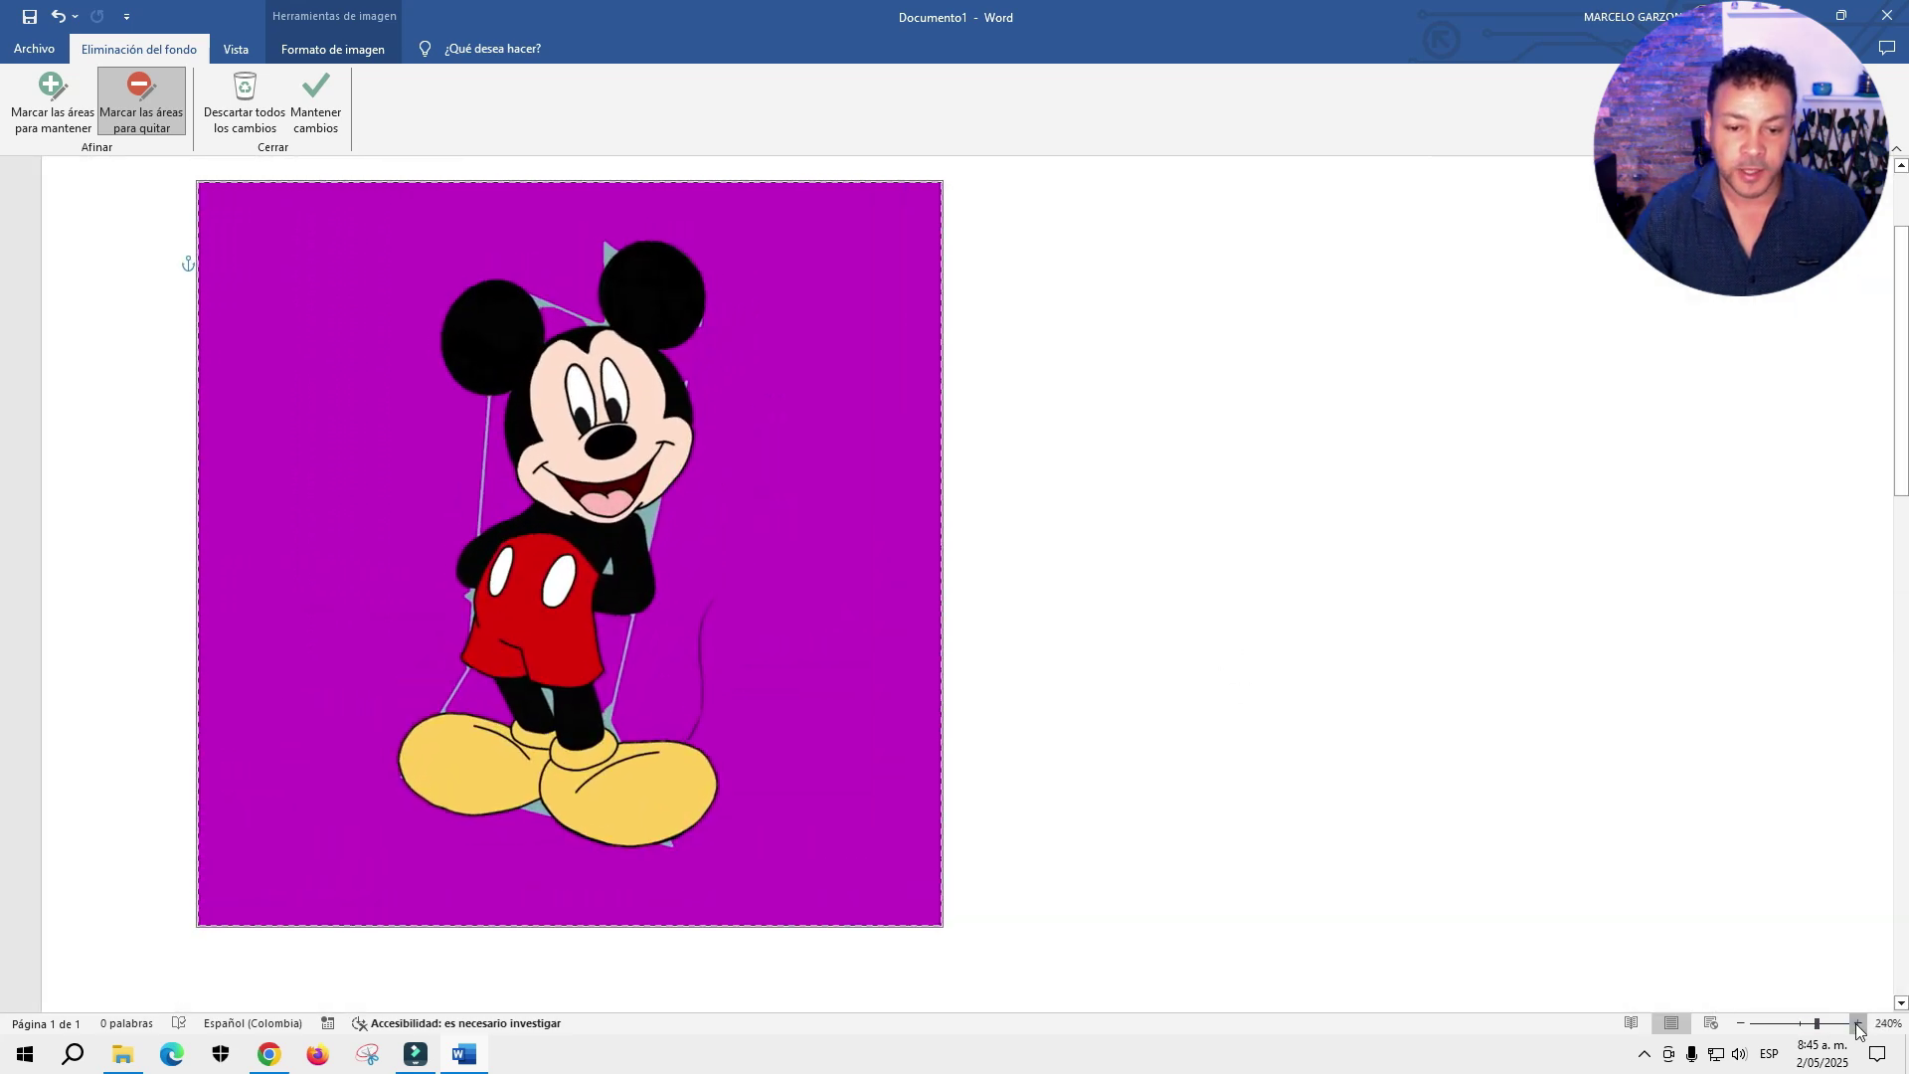
{"action": "triple_click", "coordinate": [1857, 1023]}
{"action": "left_click", "coordinate": [1856, 1023]}
{"action": "left_click_drag", "start_coordinate": [600, 316], "coordinate": [676, 350]}
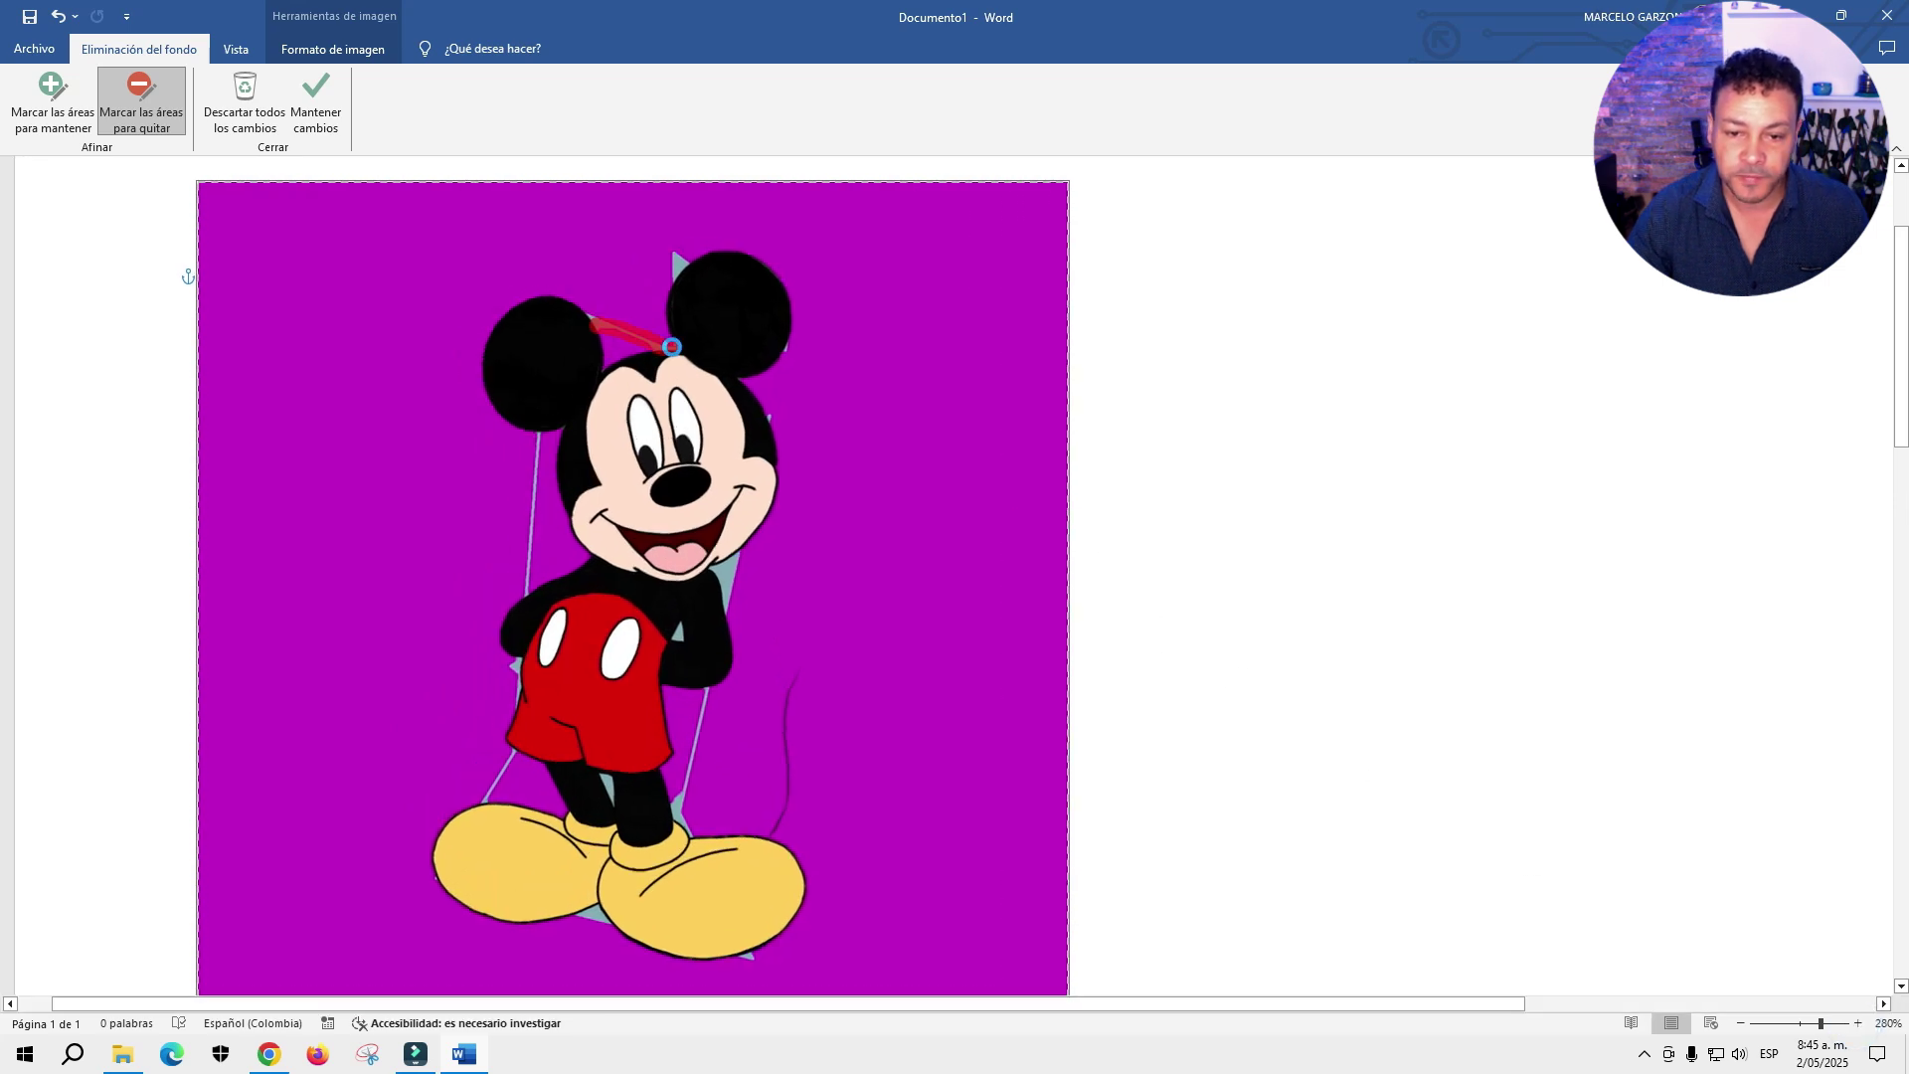
{"action": "left_click_drag", "start_coordinate": [541, 432], "coordinate": [522, 591]}
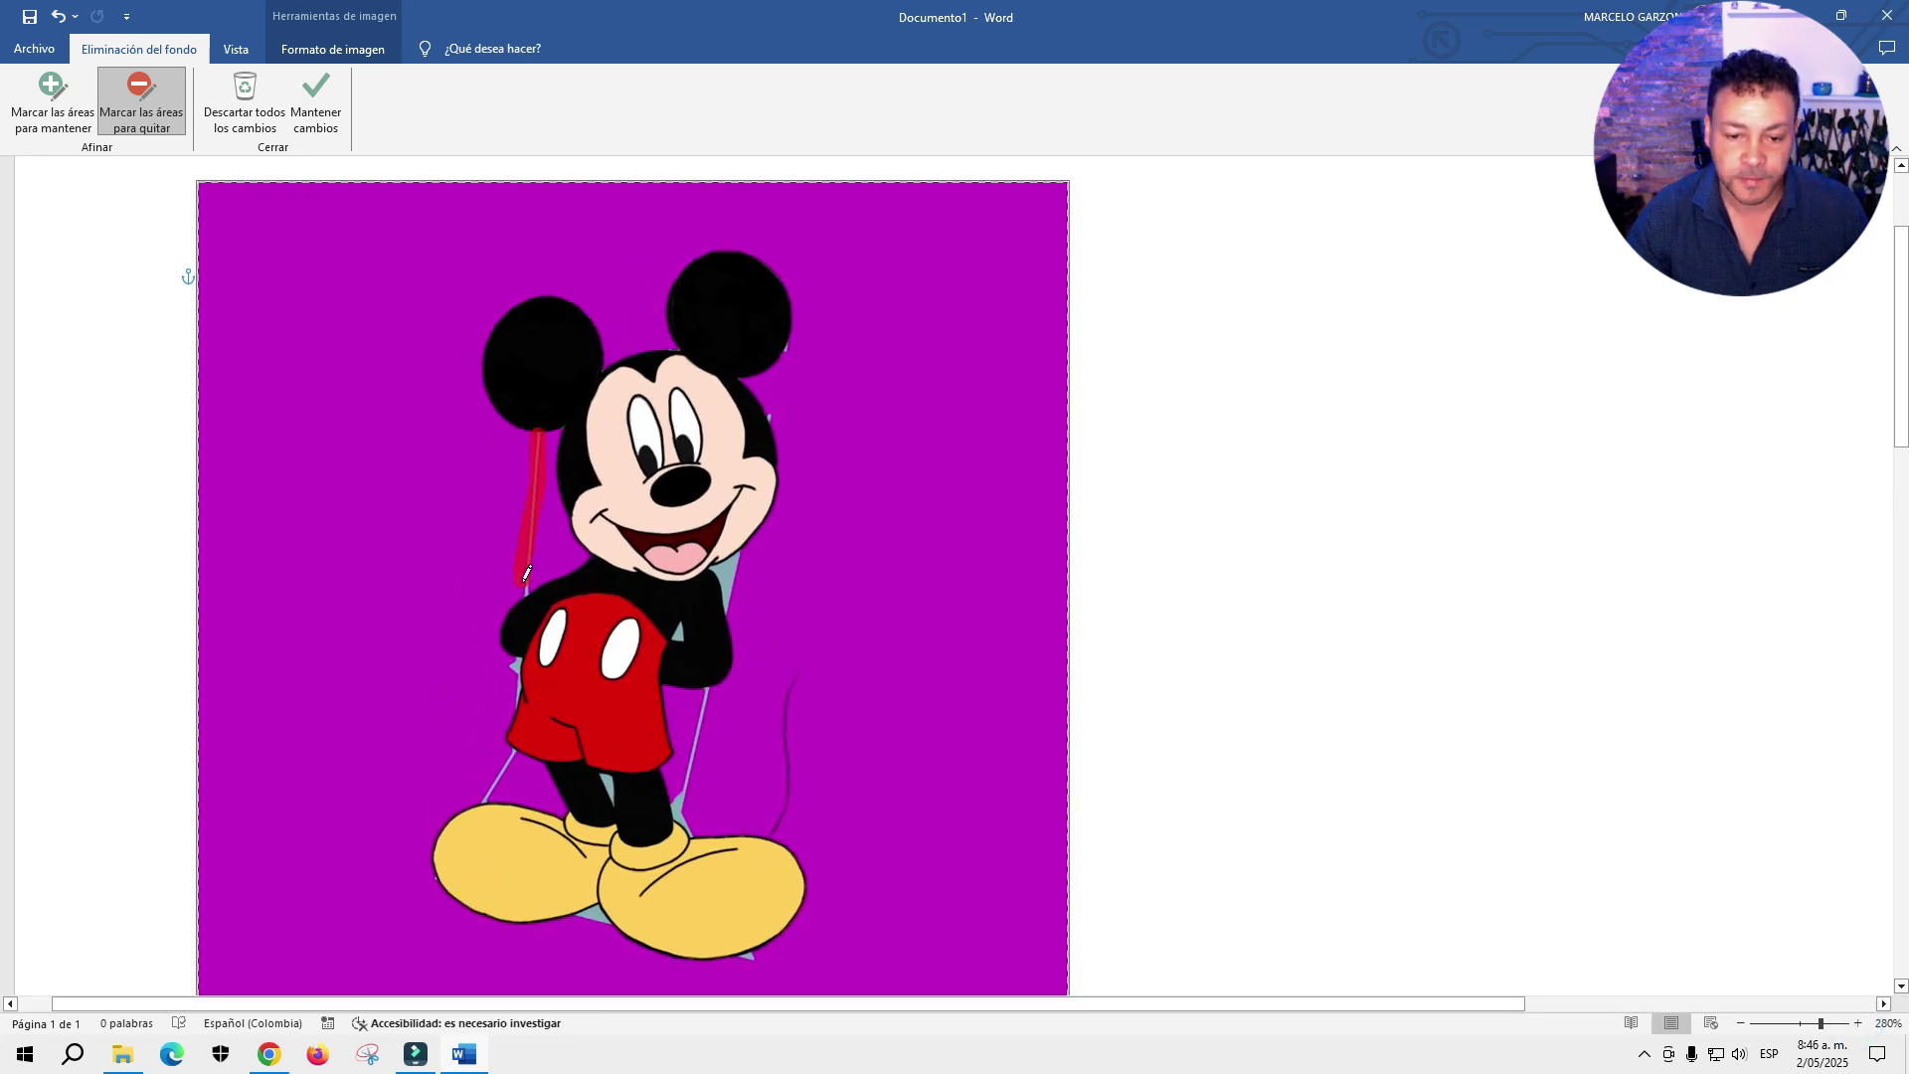
{"action": "left_click_drag", "start_coordinate": [773, 416], "coordinate": [786, 338]}
{"action": "left_click_drag", "start_coordinate": [726, 607], "coordinate": [738, 547]}
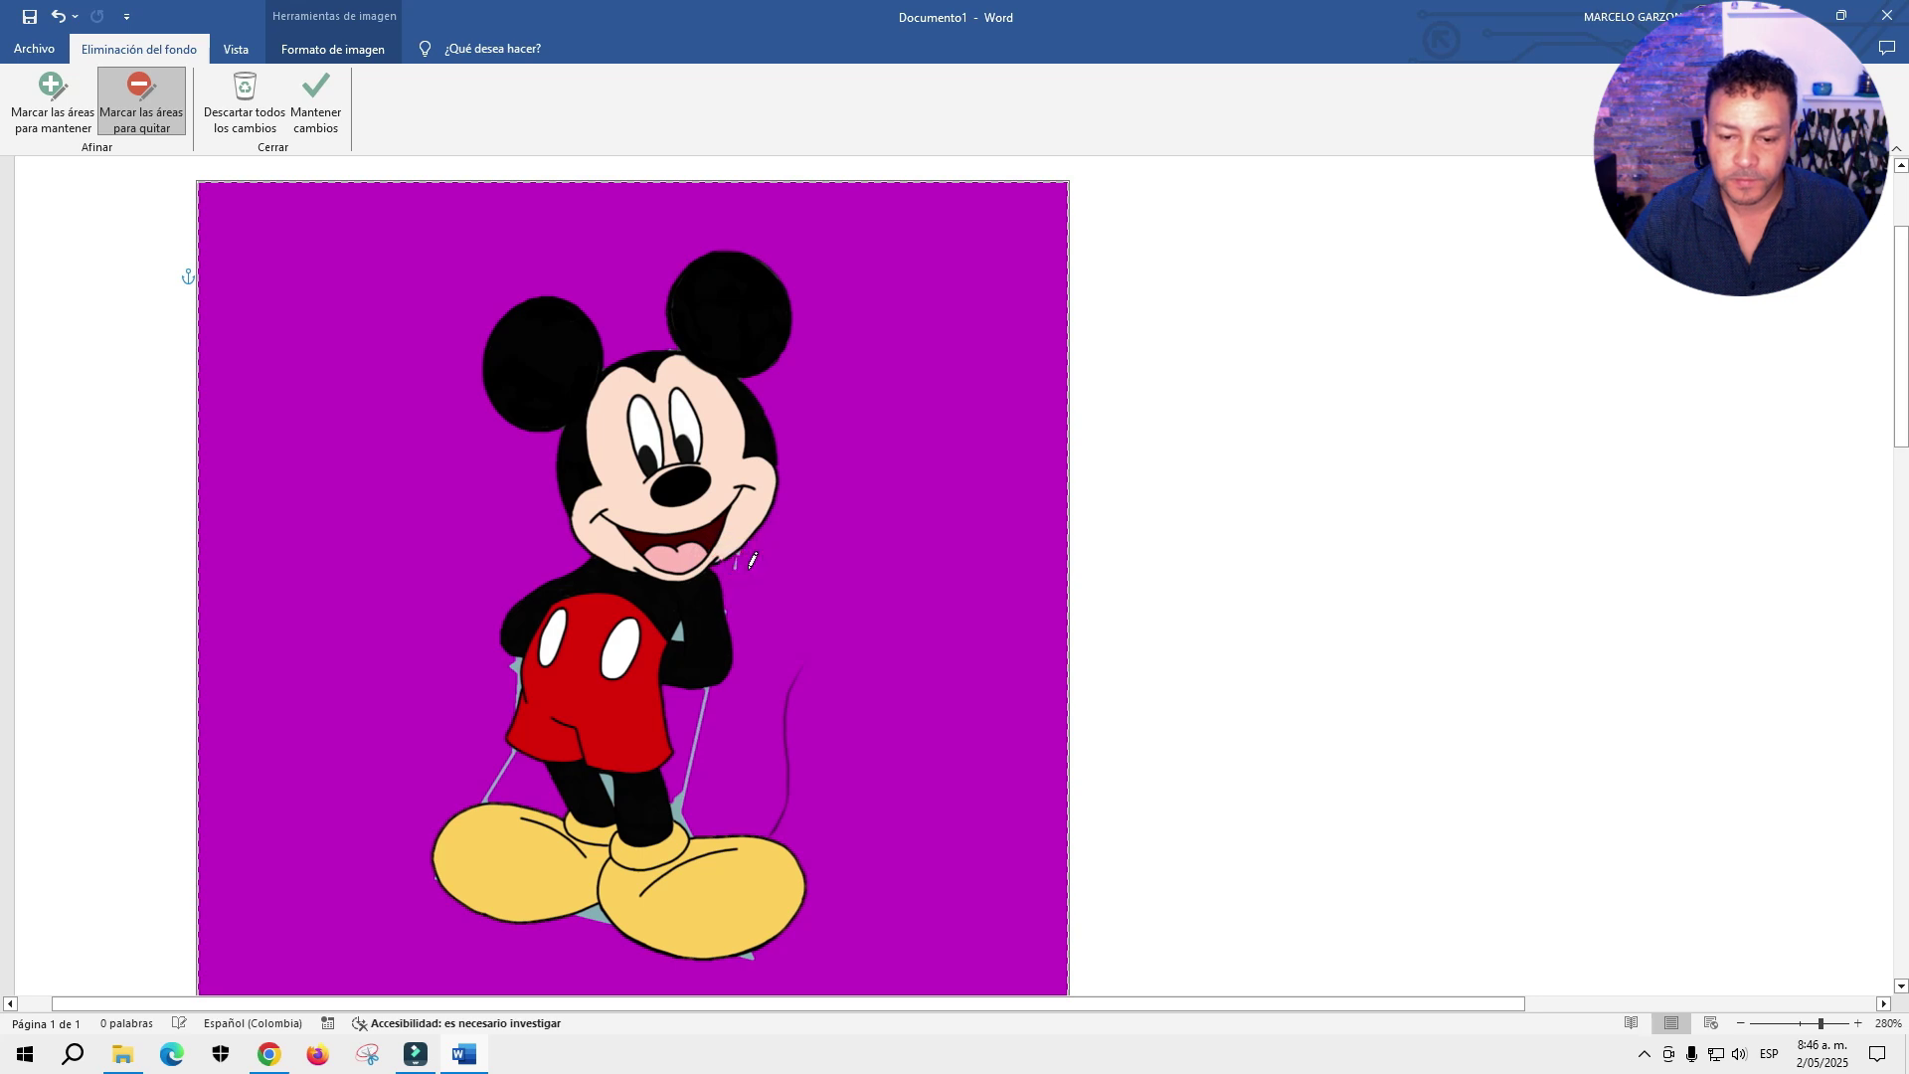
{"action": "left_click_drag", "start_coordinate": [712, 684], "coordinate": [683, 824]}
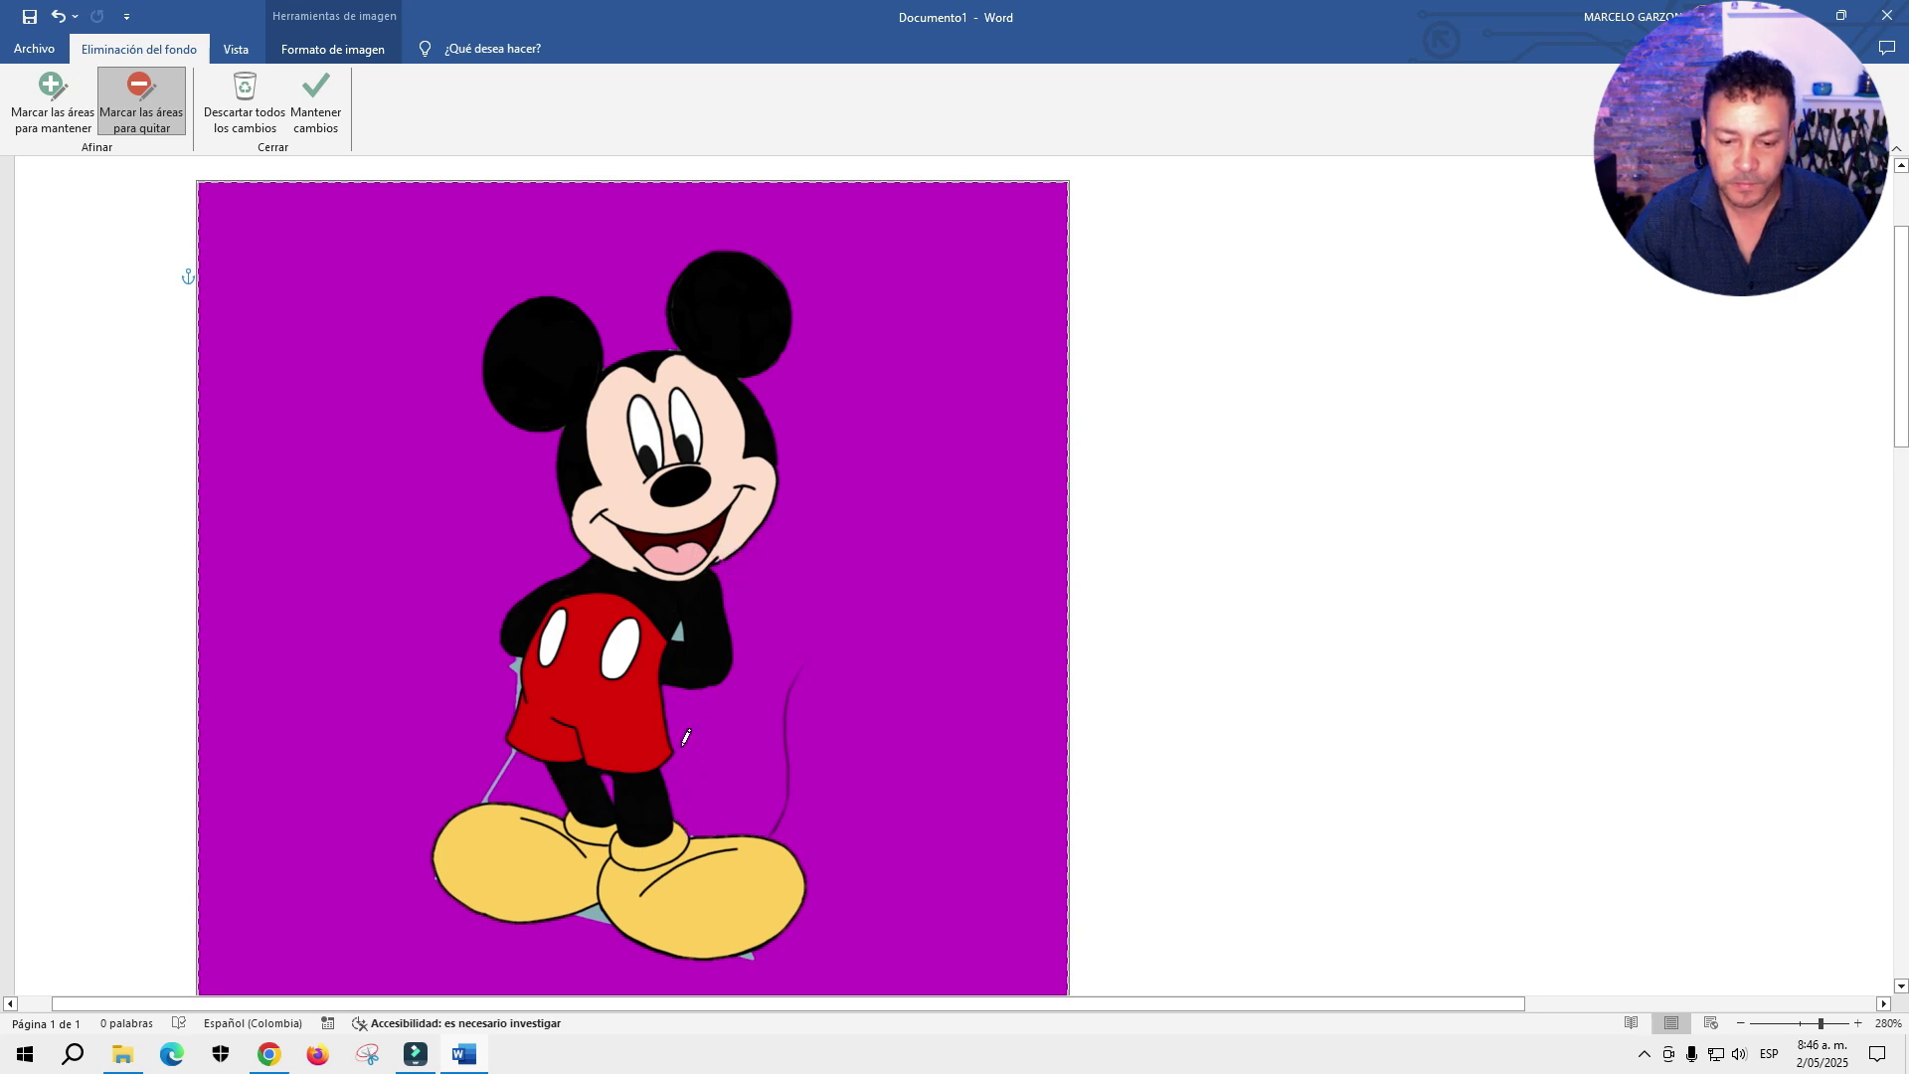
{"action": "left_click_drag", "start_coordinate": [522, 651], "coordinate": [484, 800]}
{"action": "left_click_drag", "start_coordinate": [746, 959], "coordinate": [713, 963]}
{"action": "left_click_drag", "start_coordinate": [576, 910], "coordinate": [616, 930]}
- Zoom back out and apply the background removal to the picture
{"action": "scroll", "coordinate": [1882, 1041], "scroll_direction": "down", "scroll_amount": 2}
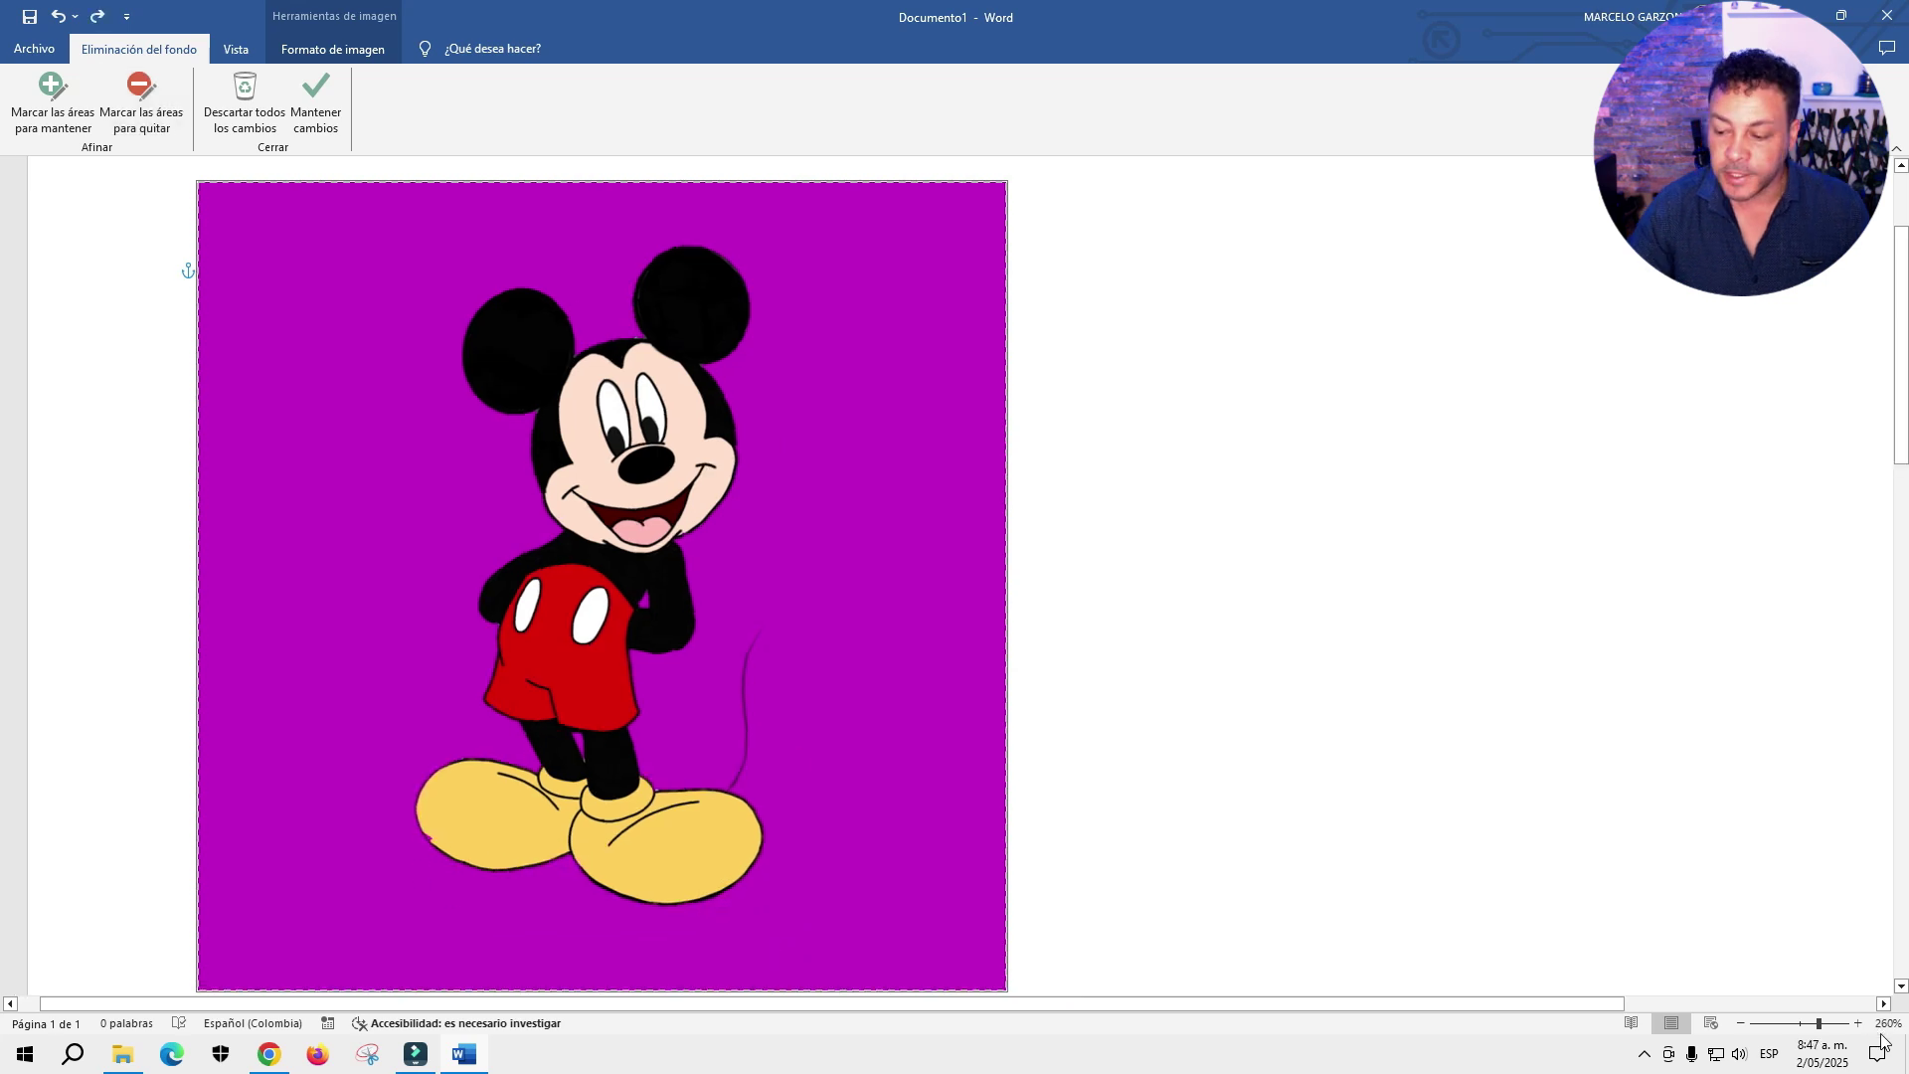
{"action": "left_click", "coordinate": [1741, 1024]}
{"action": "left_click", "coordinate": [1741, 1024]}
{"action": "left_click", "coordinate": [1741, 1024]}
{"action": "left_click", "coordinate": [1741, 1024]}
{"action": "left_click", "coordinate": [1741, 1024]}
{"action": "left_click", "coordinate": [1741, 1024]}
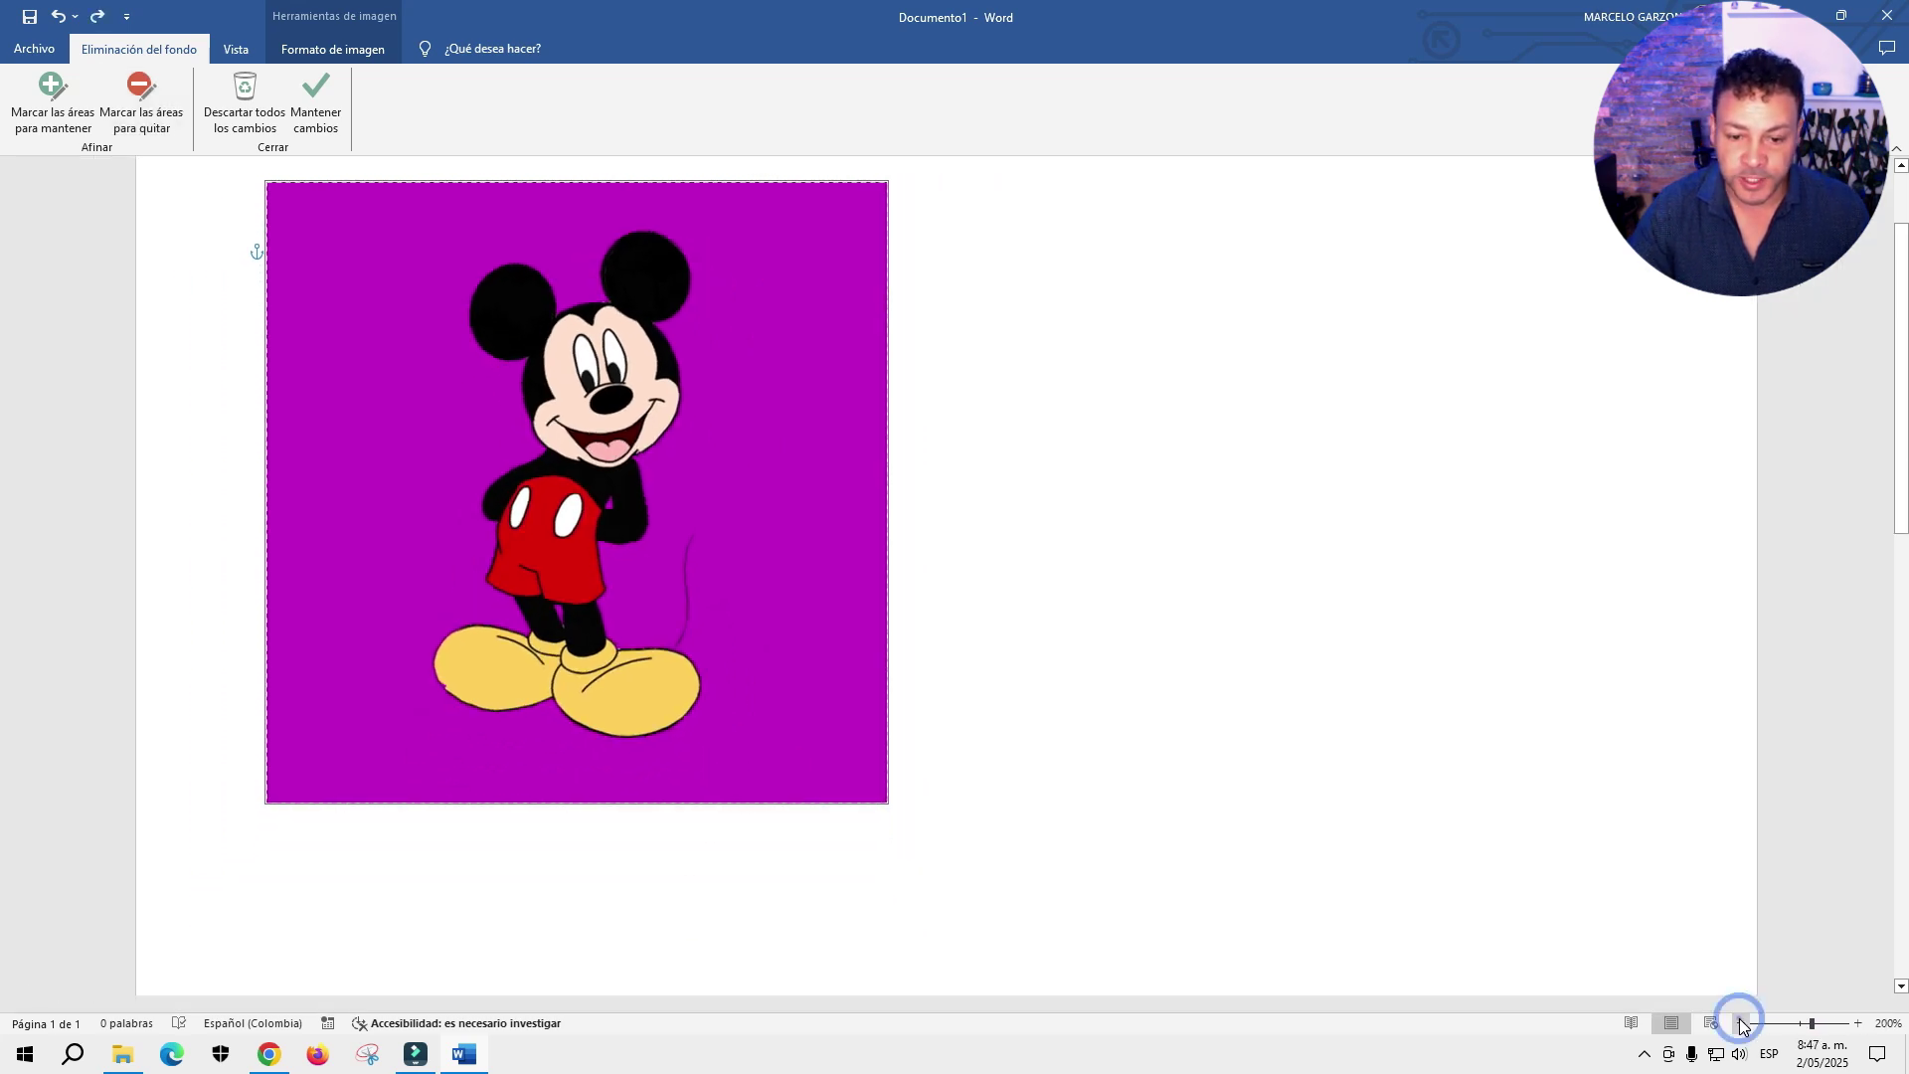
{"action": "left_click", "coordinate": [1741, 1025]}
{"action": "left_click", "coordinate": [1741, 1024]}
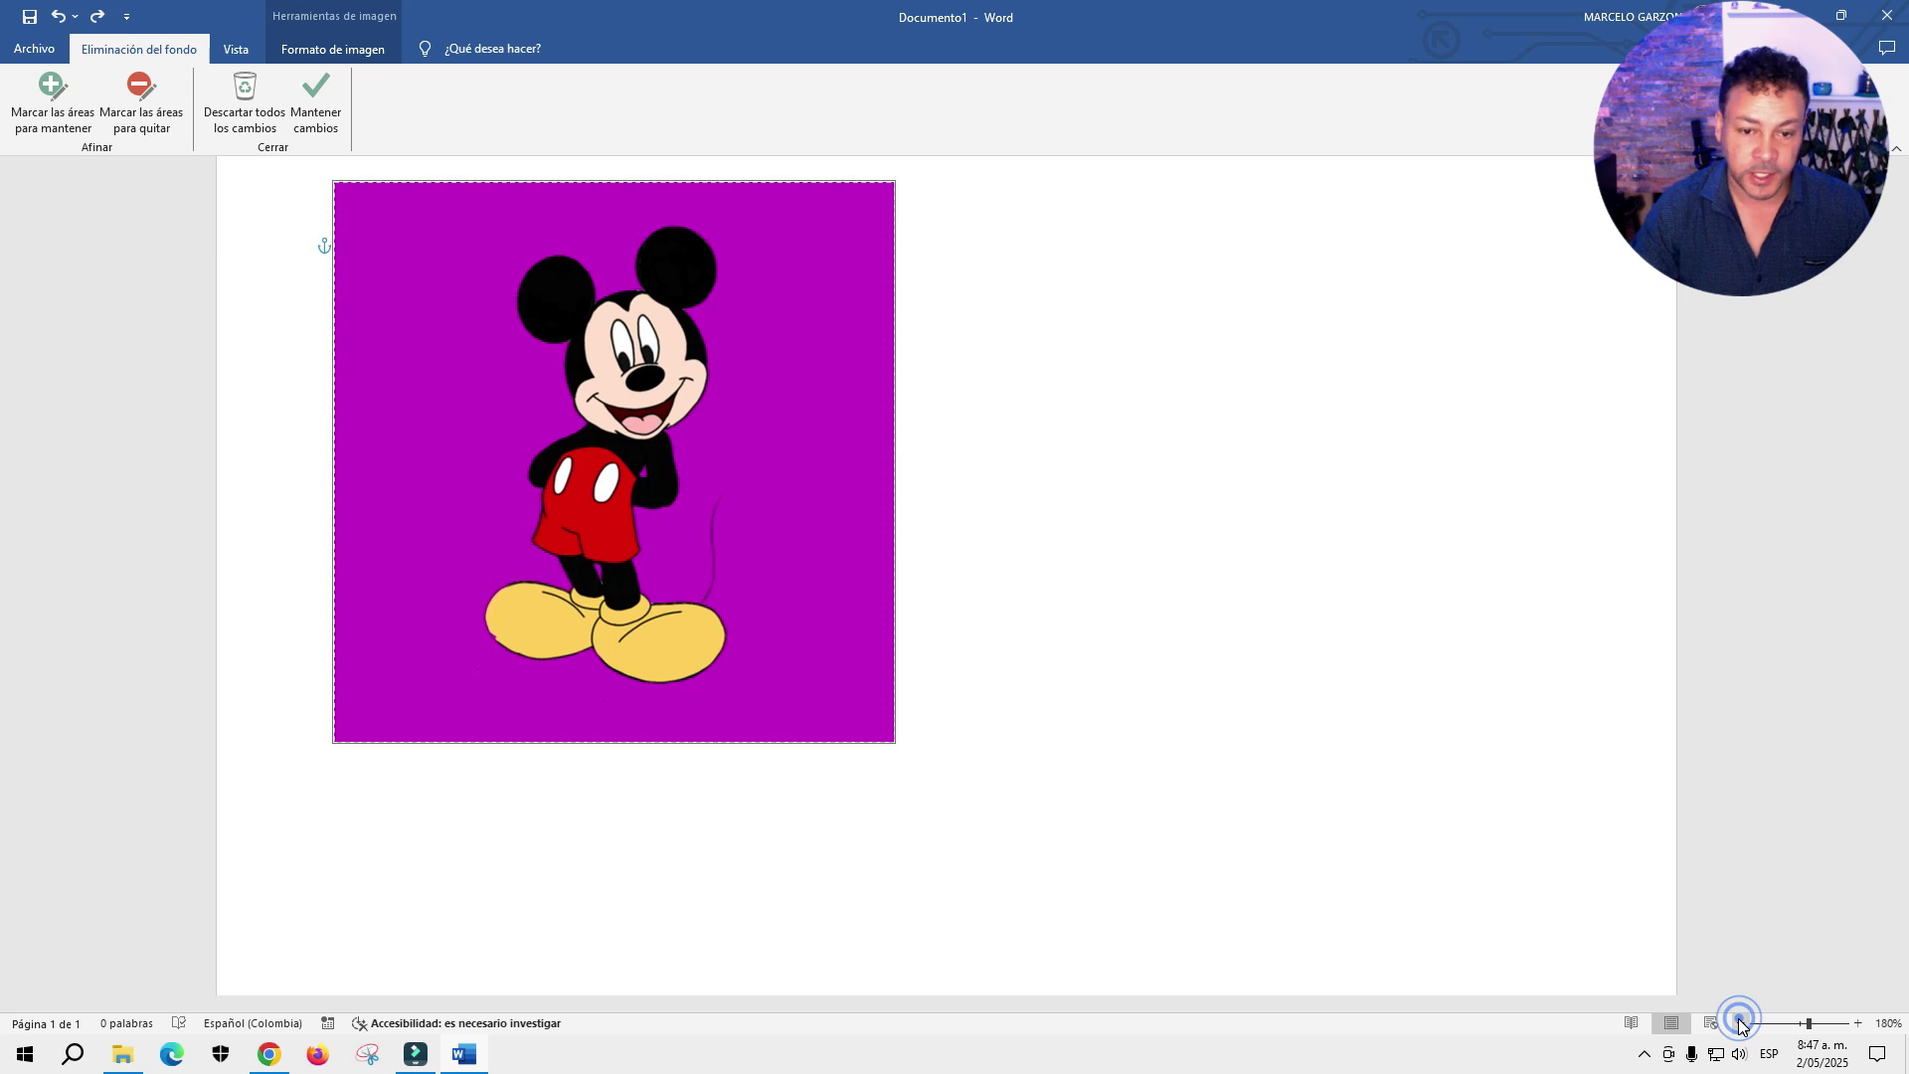
{"action": "key", "text": "Escape"}
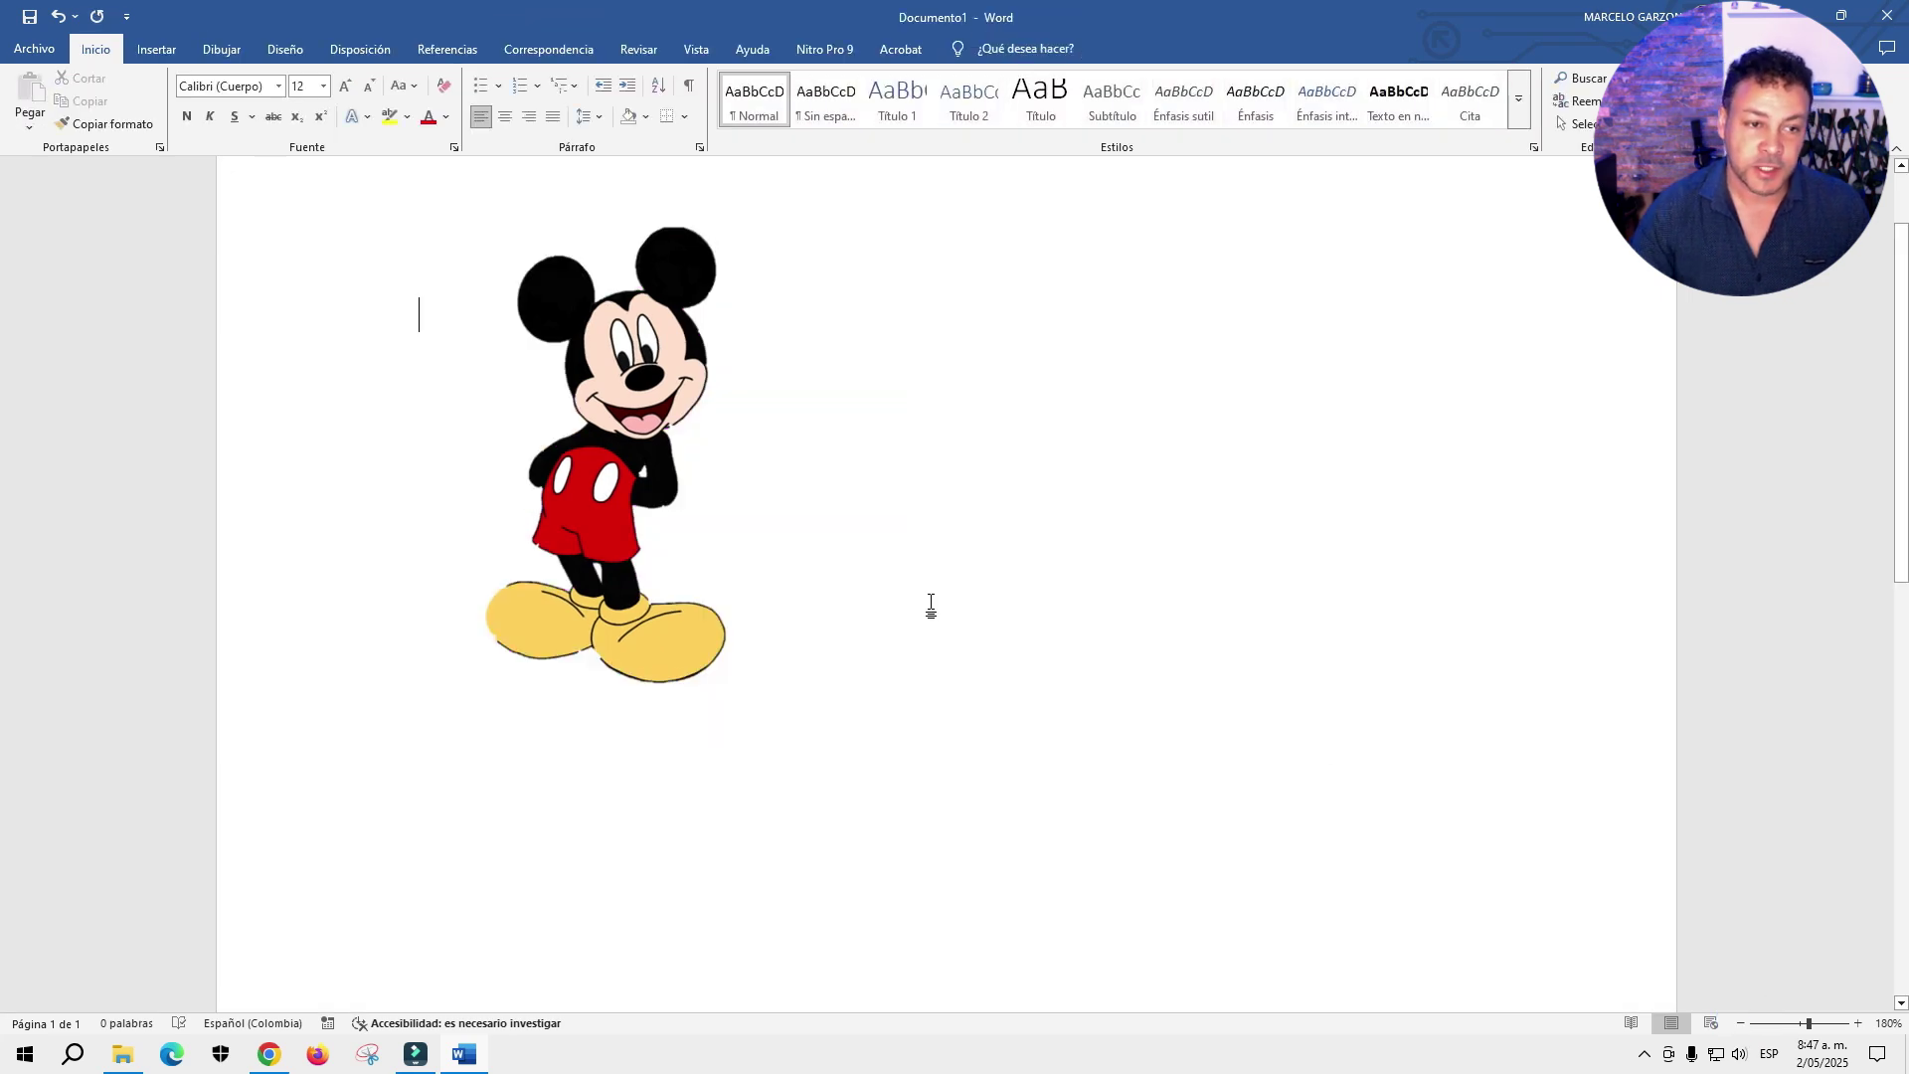
- Drag the Mickey picture right and down, then undo the move and deselect it
{"action": "left_click_drag", "start_coordinate": [646, 393], "coordinate": [820, 529]}
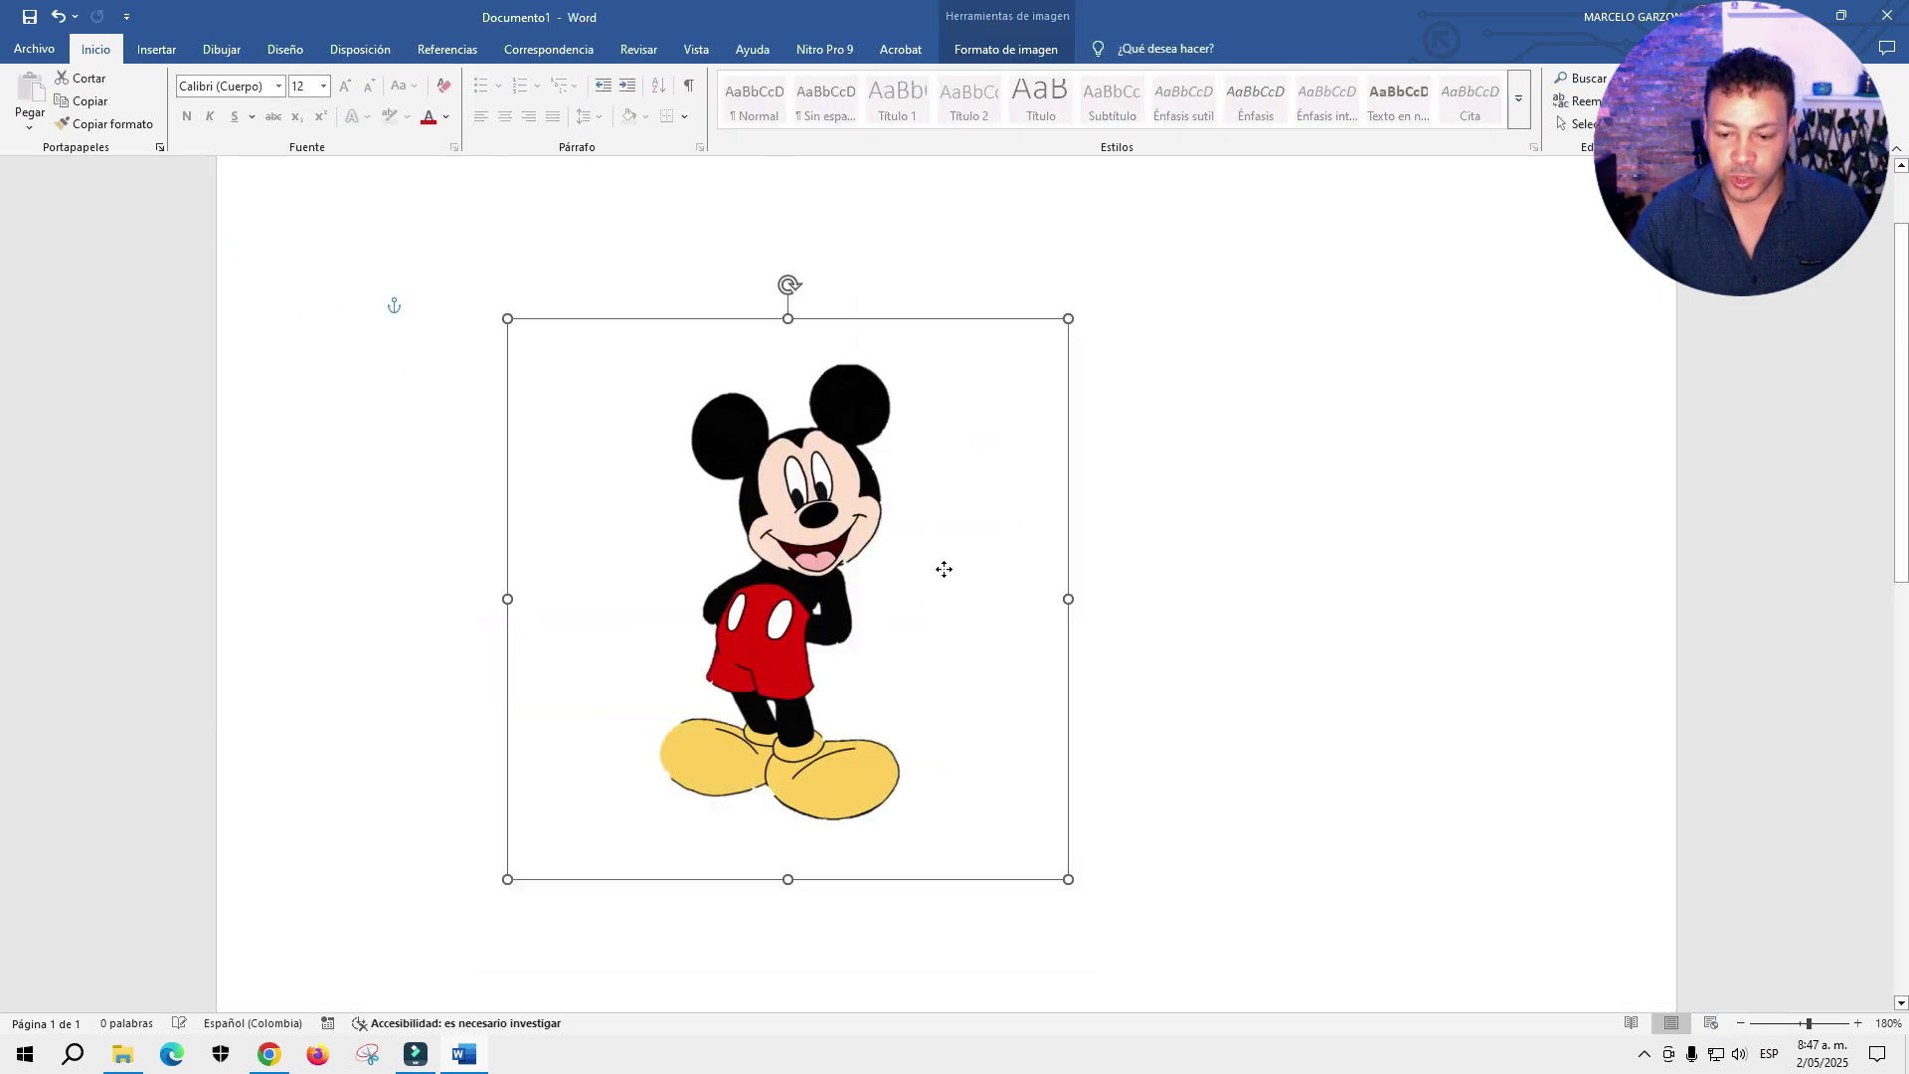
{"action": "mouse_move", "coordinate": [945, 569]}
{"action": "left_mouse_down"}
{"action": "mouse_move", "coordinate": [615, 403]}
{"action": "mouse_move", "coordinate": [632, 538]}
{"action": "left_mouse_up"}
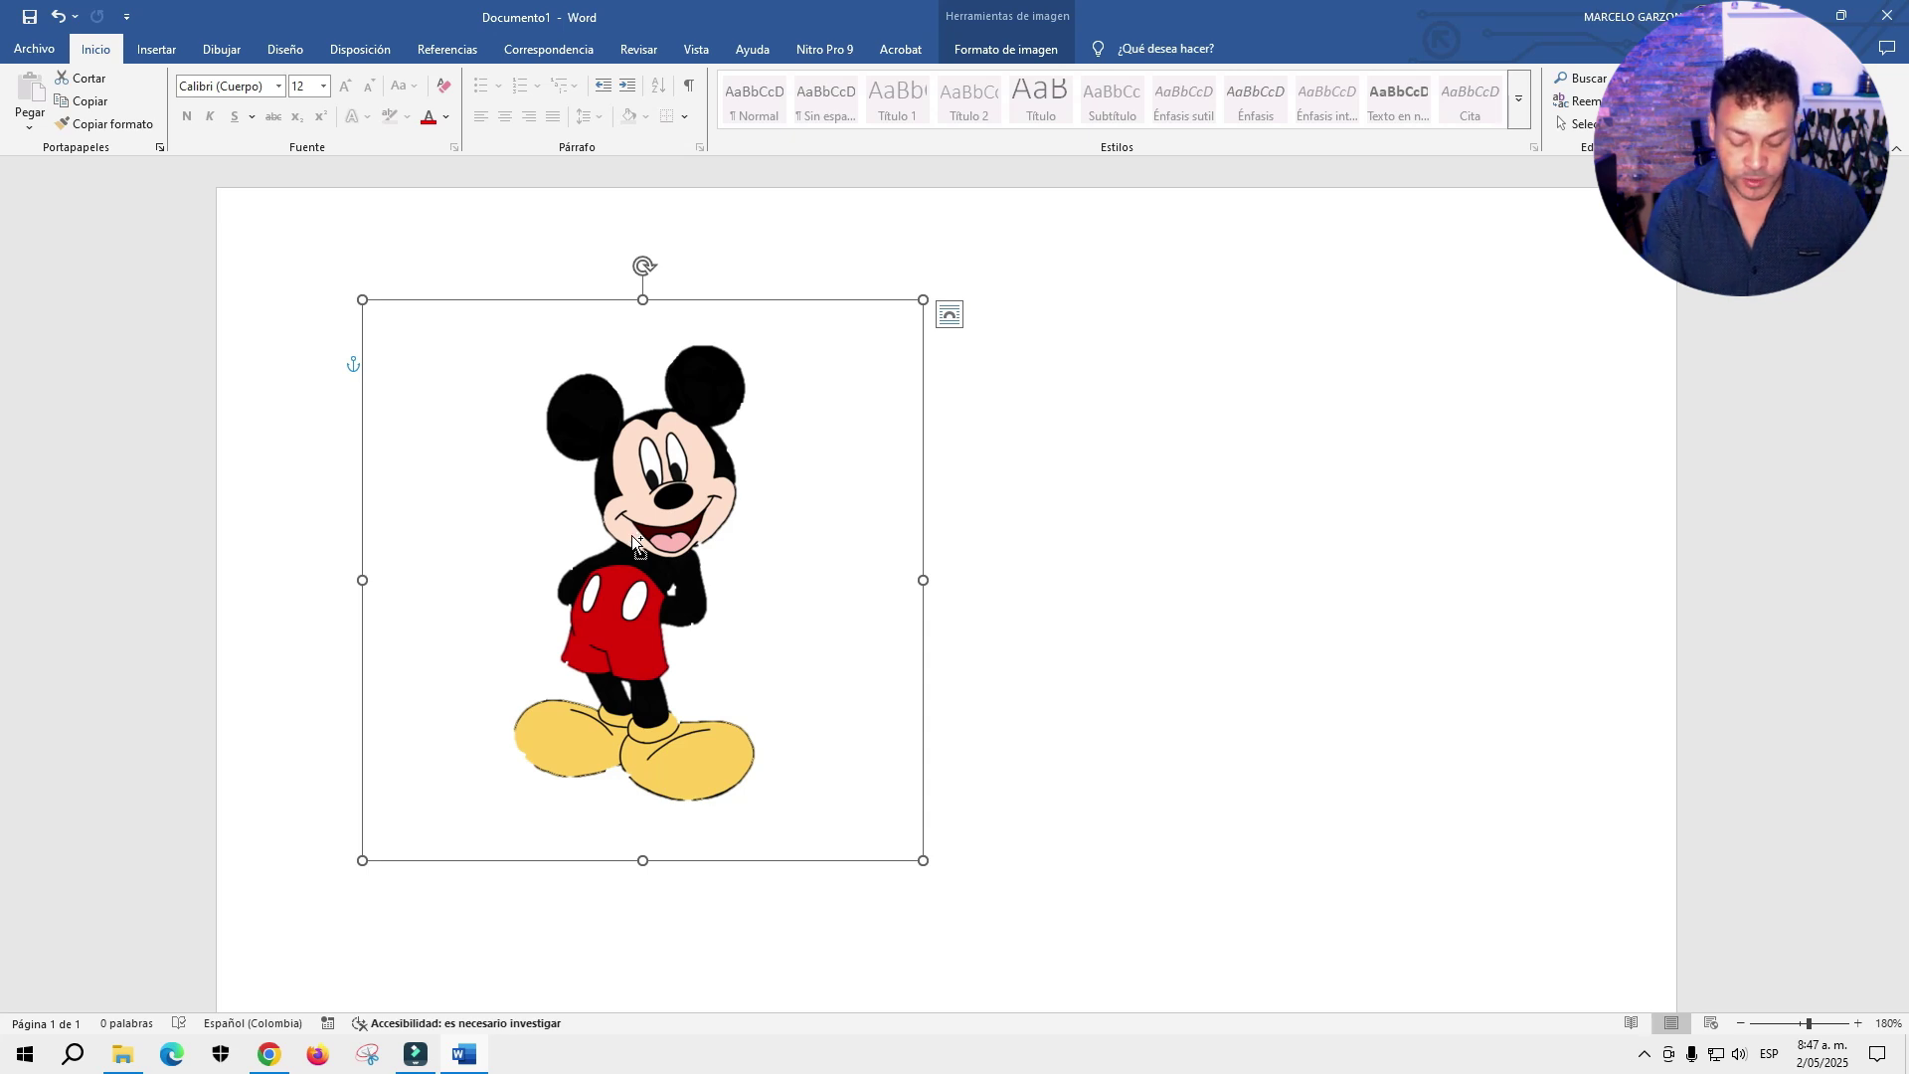
{"action": "key", "text": "ctrl+z"}
{"action": "key", "text": "ctrl+z"}
{"action": "key", "text": "ctrl+z"}
{"action": "key", "text": "Escape"}
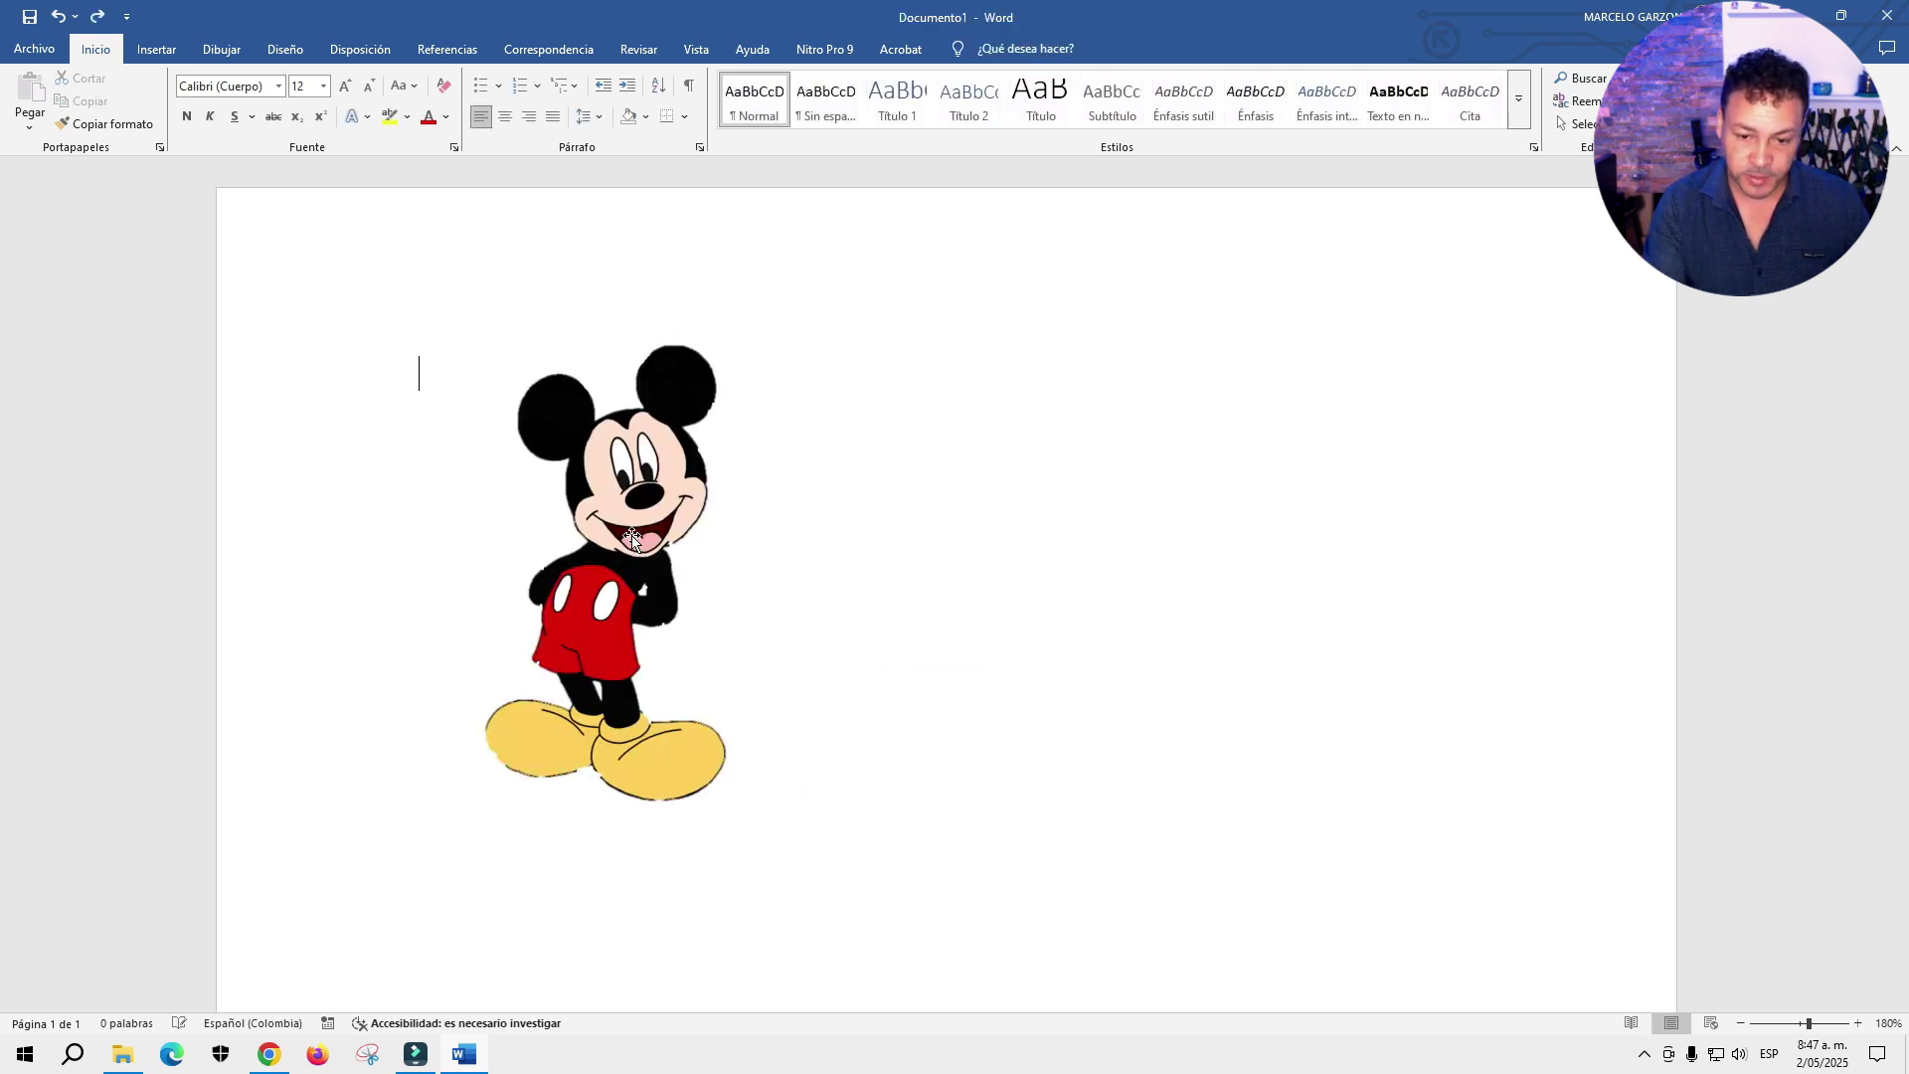
- Reopen Quitar fondo on the picture and discard all background removal changes
{"action": "double_click", "coordinate": [633, 601]}
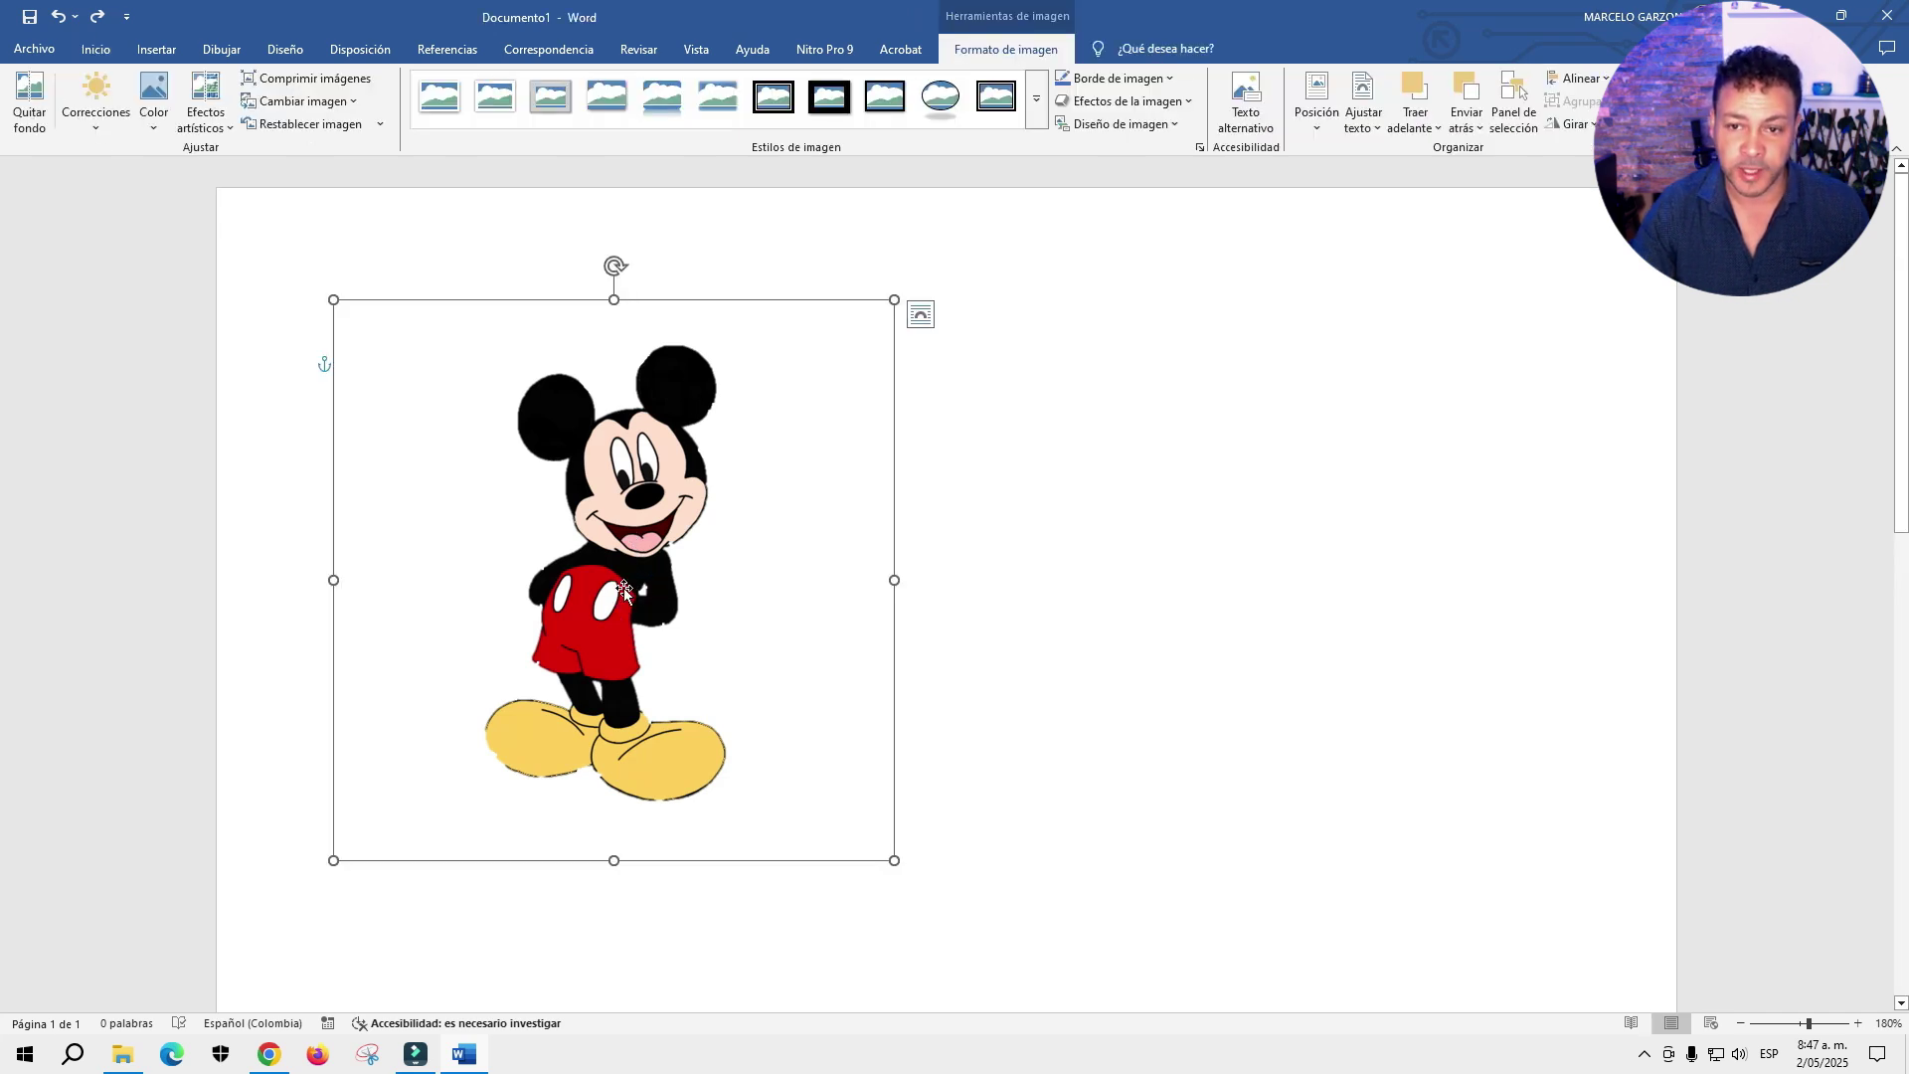
{"action": "left_click", "coordinate": [28, 110]}
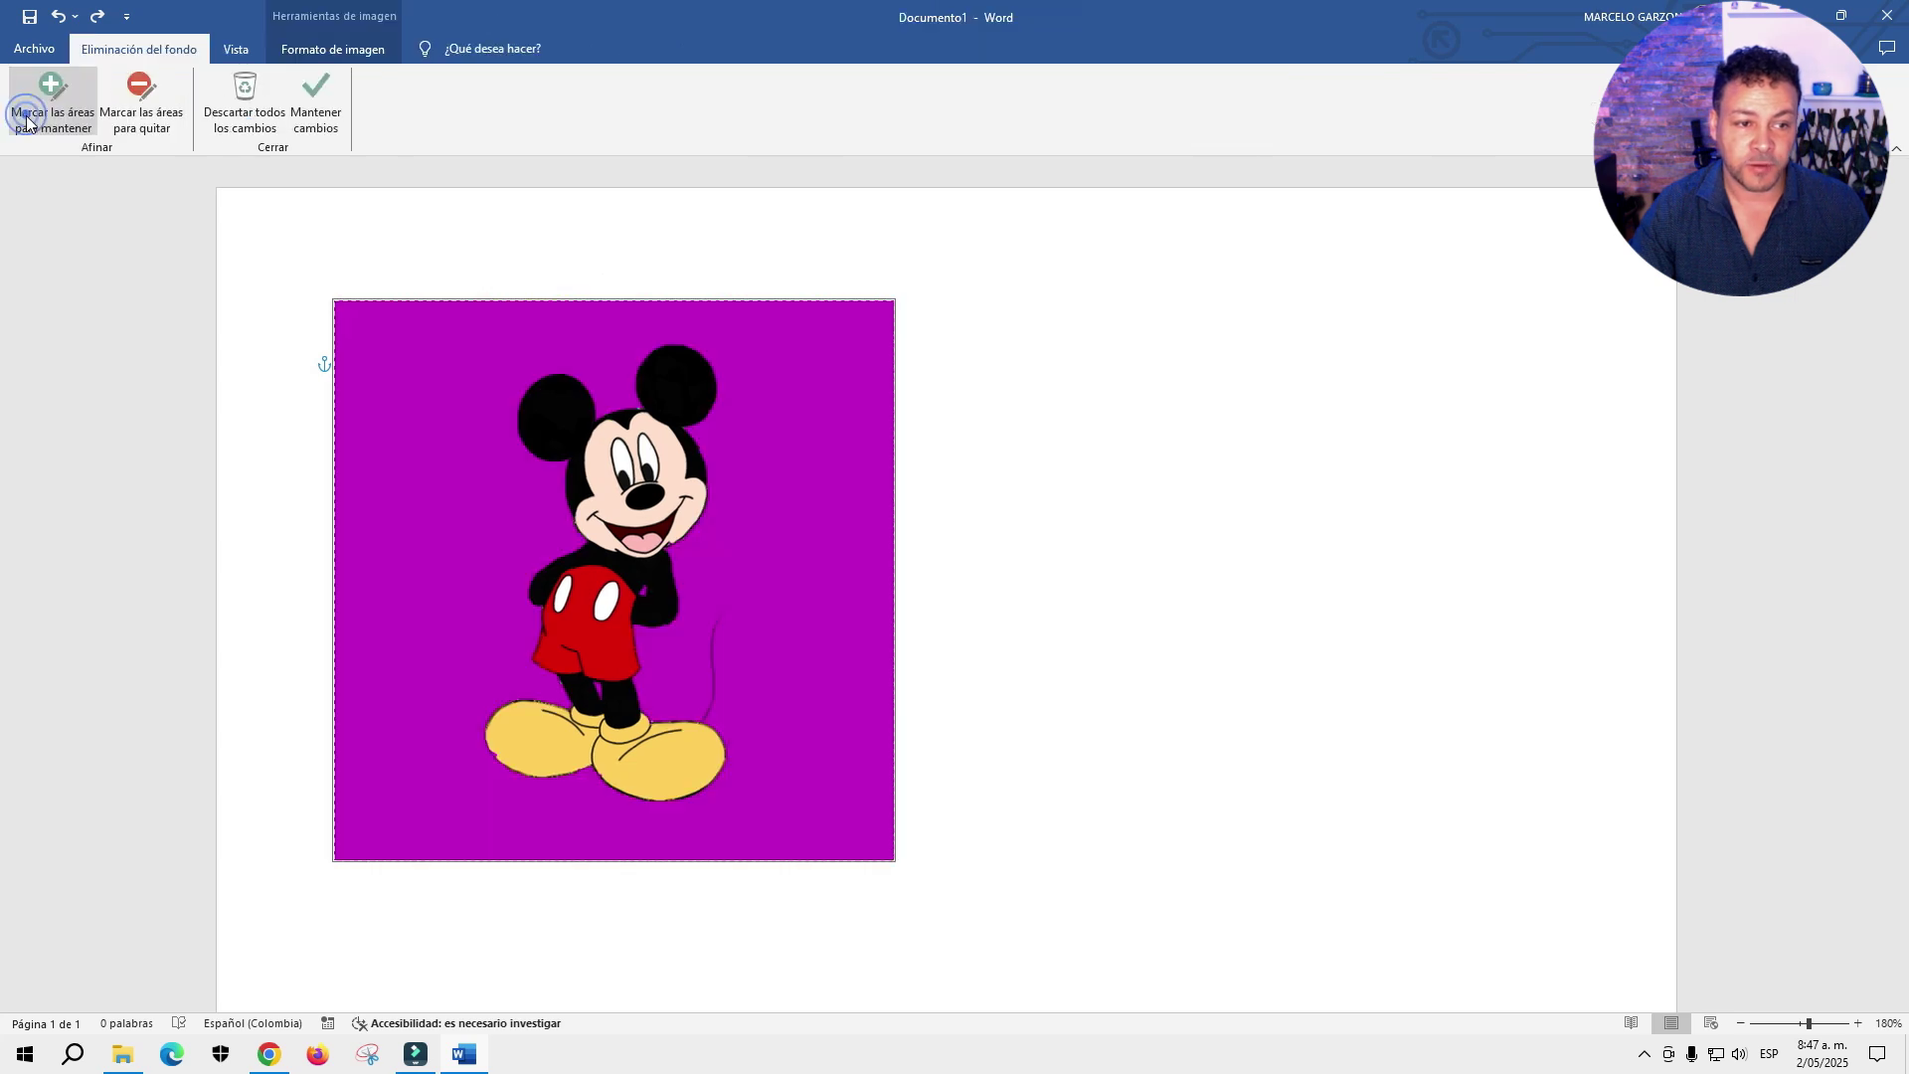
{"action": "left_click", "coordinate": [268, 124]}
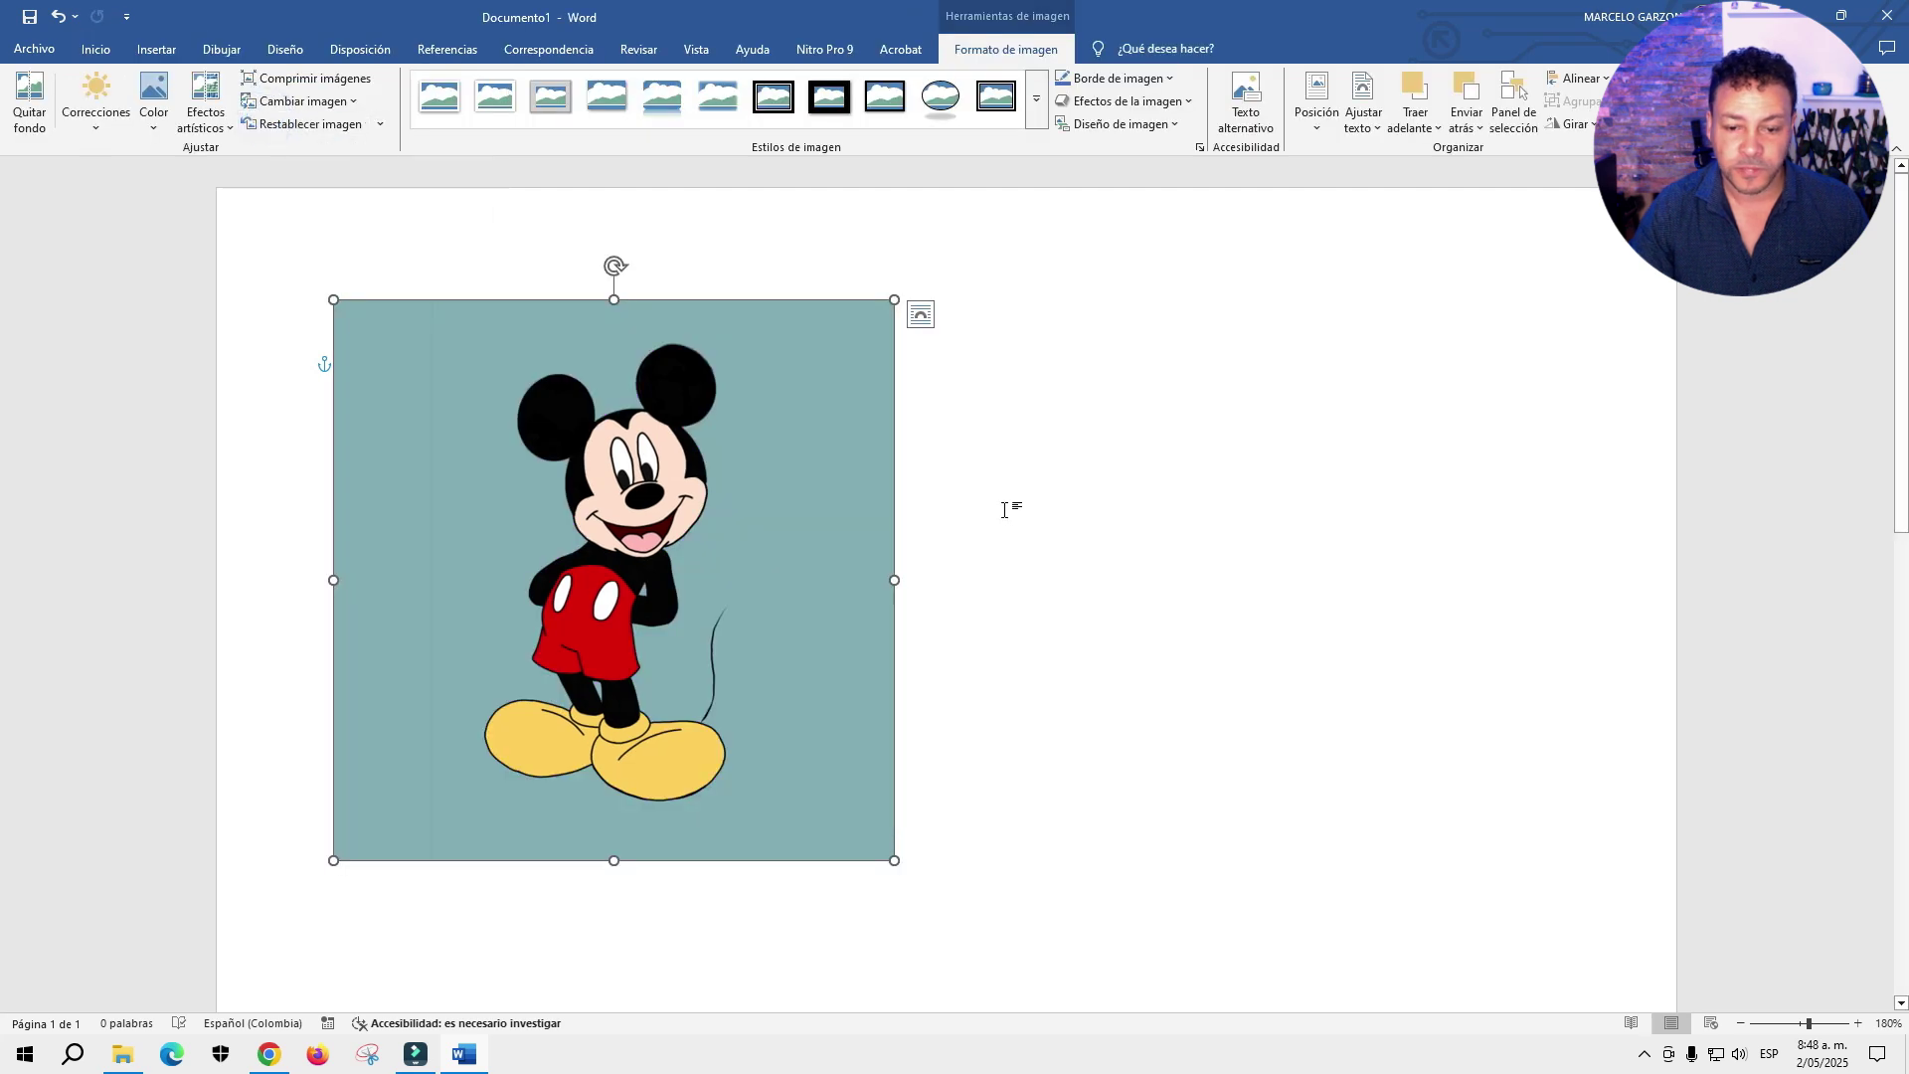
- Apply the Brillo 0%, Contraste +40% correction to the Mickey picture and drag it right
{"action": "left_click", "coordinate": [1008, 514]}
{"action": "mouse_move", "coordinate": [679, 499]}
{"action": "left_mouse_down"}
{"action": "mouse_move", "coordinate": [754, 545]}
{"action": "mouse_move", "coordinate": [724, 506]}
{"action": "left_mouse_up"}
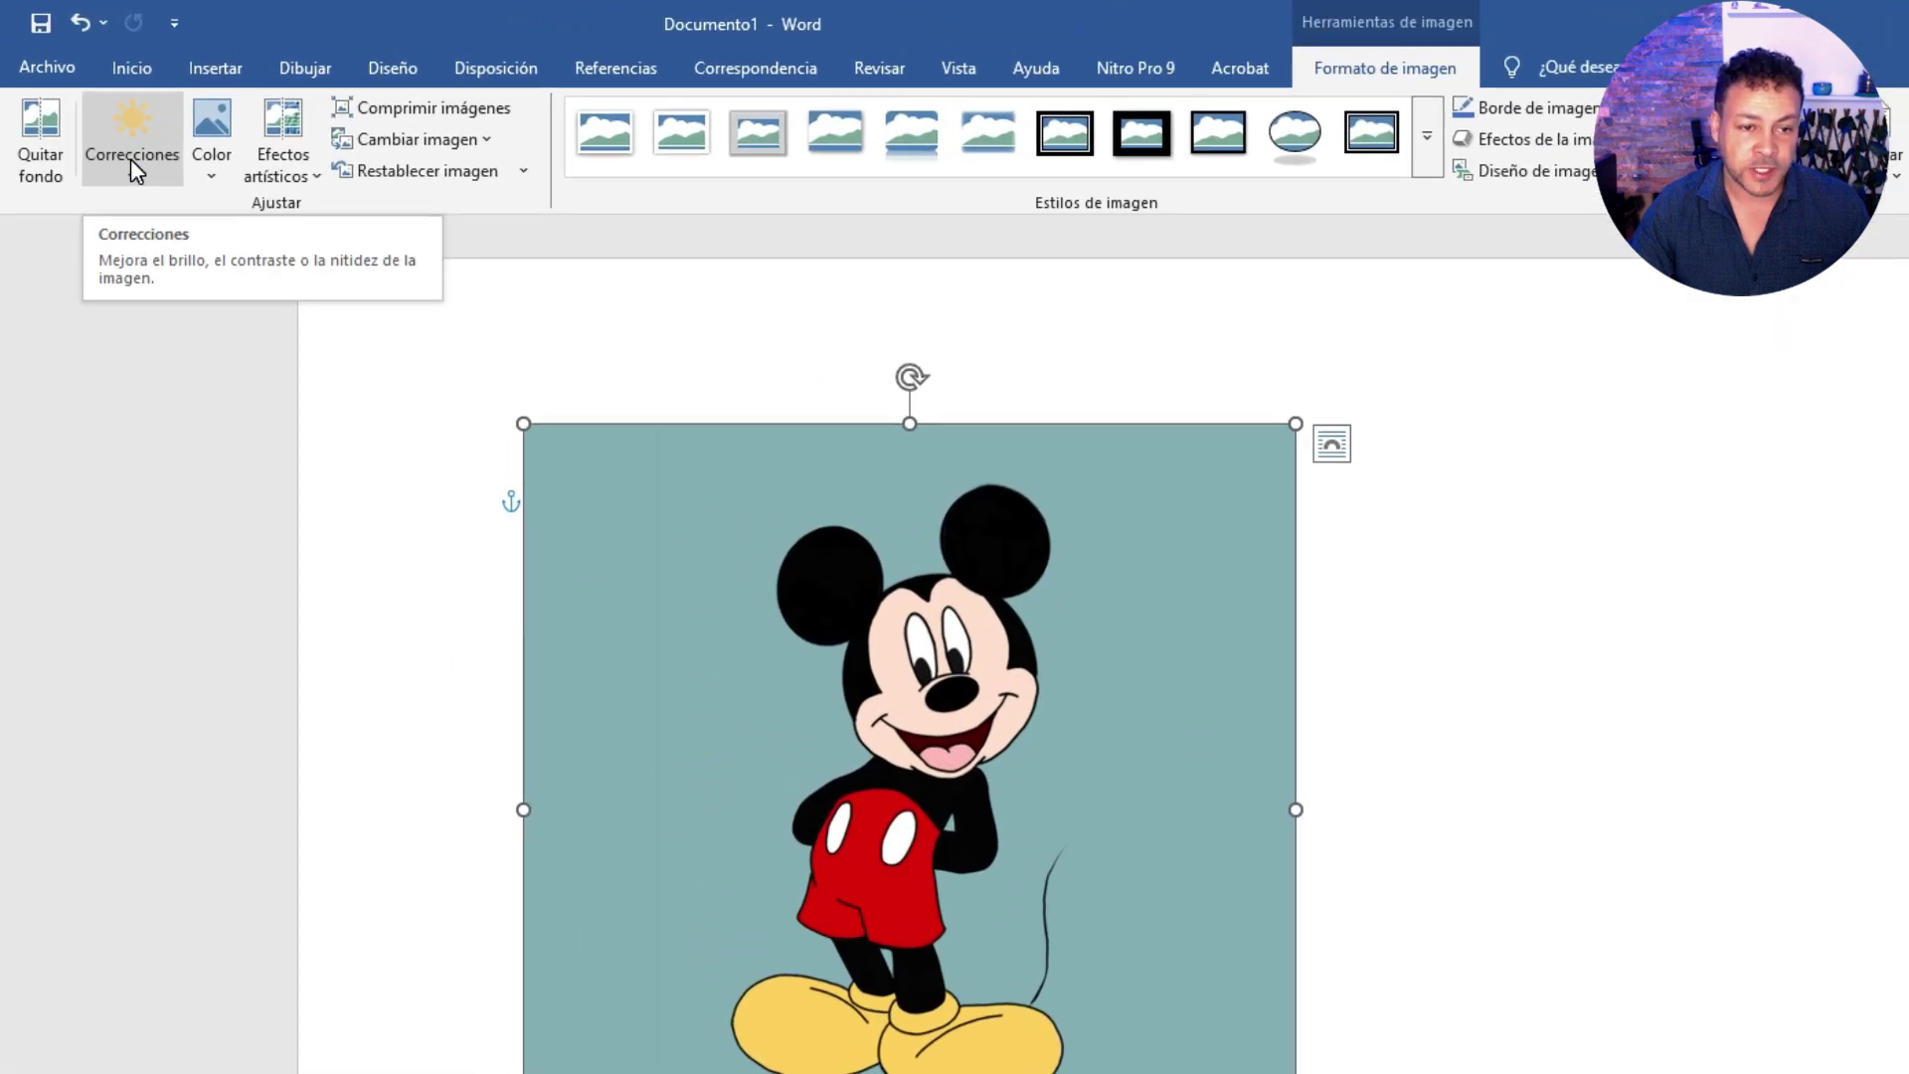
{"action": "left_click", "coordinate": [134, 167]}
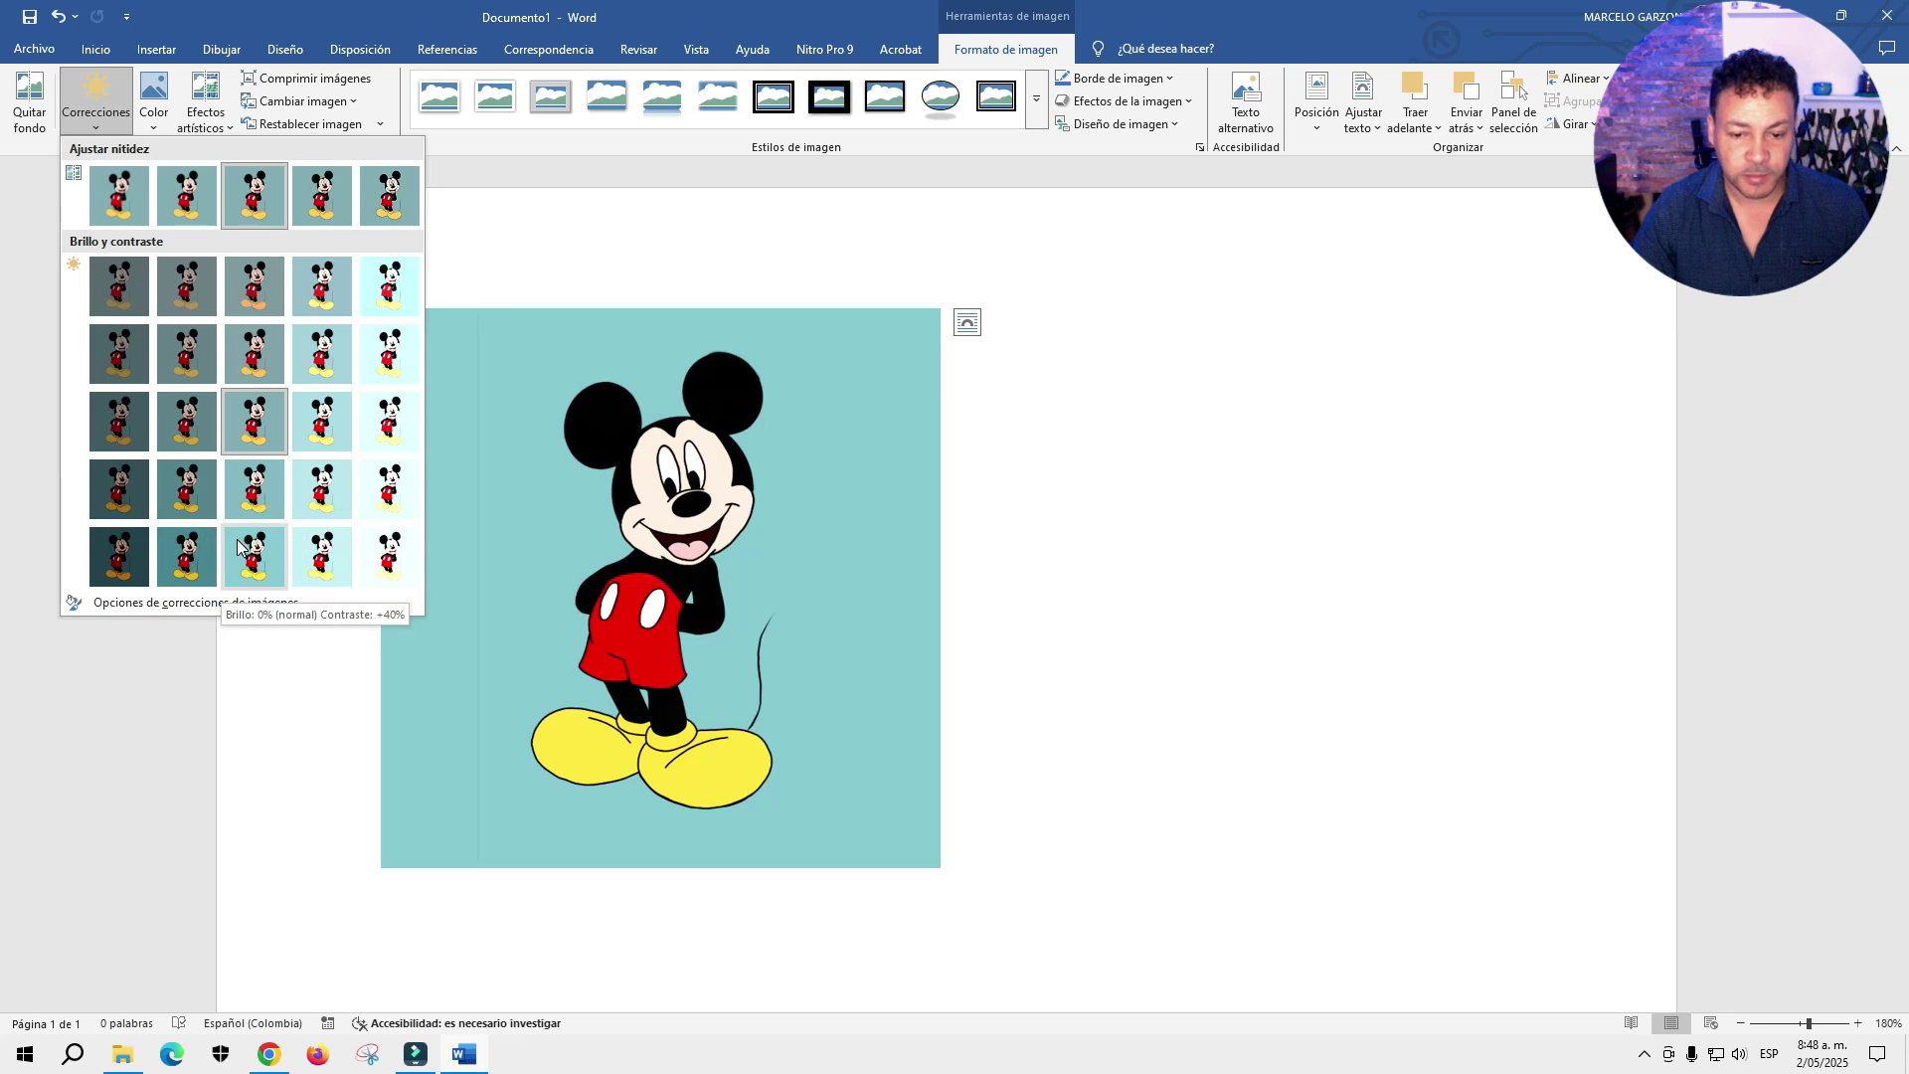
{"action": "left_click", "coordinate": [239, 545]}
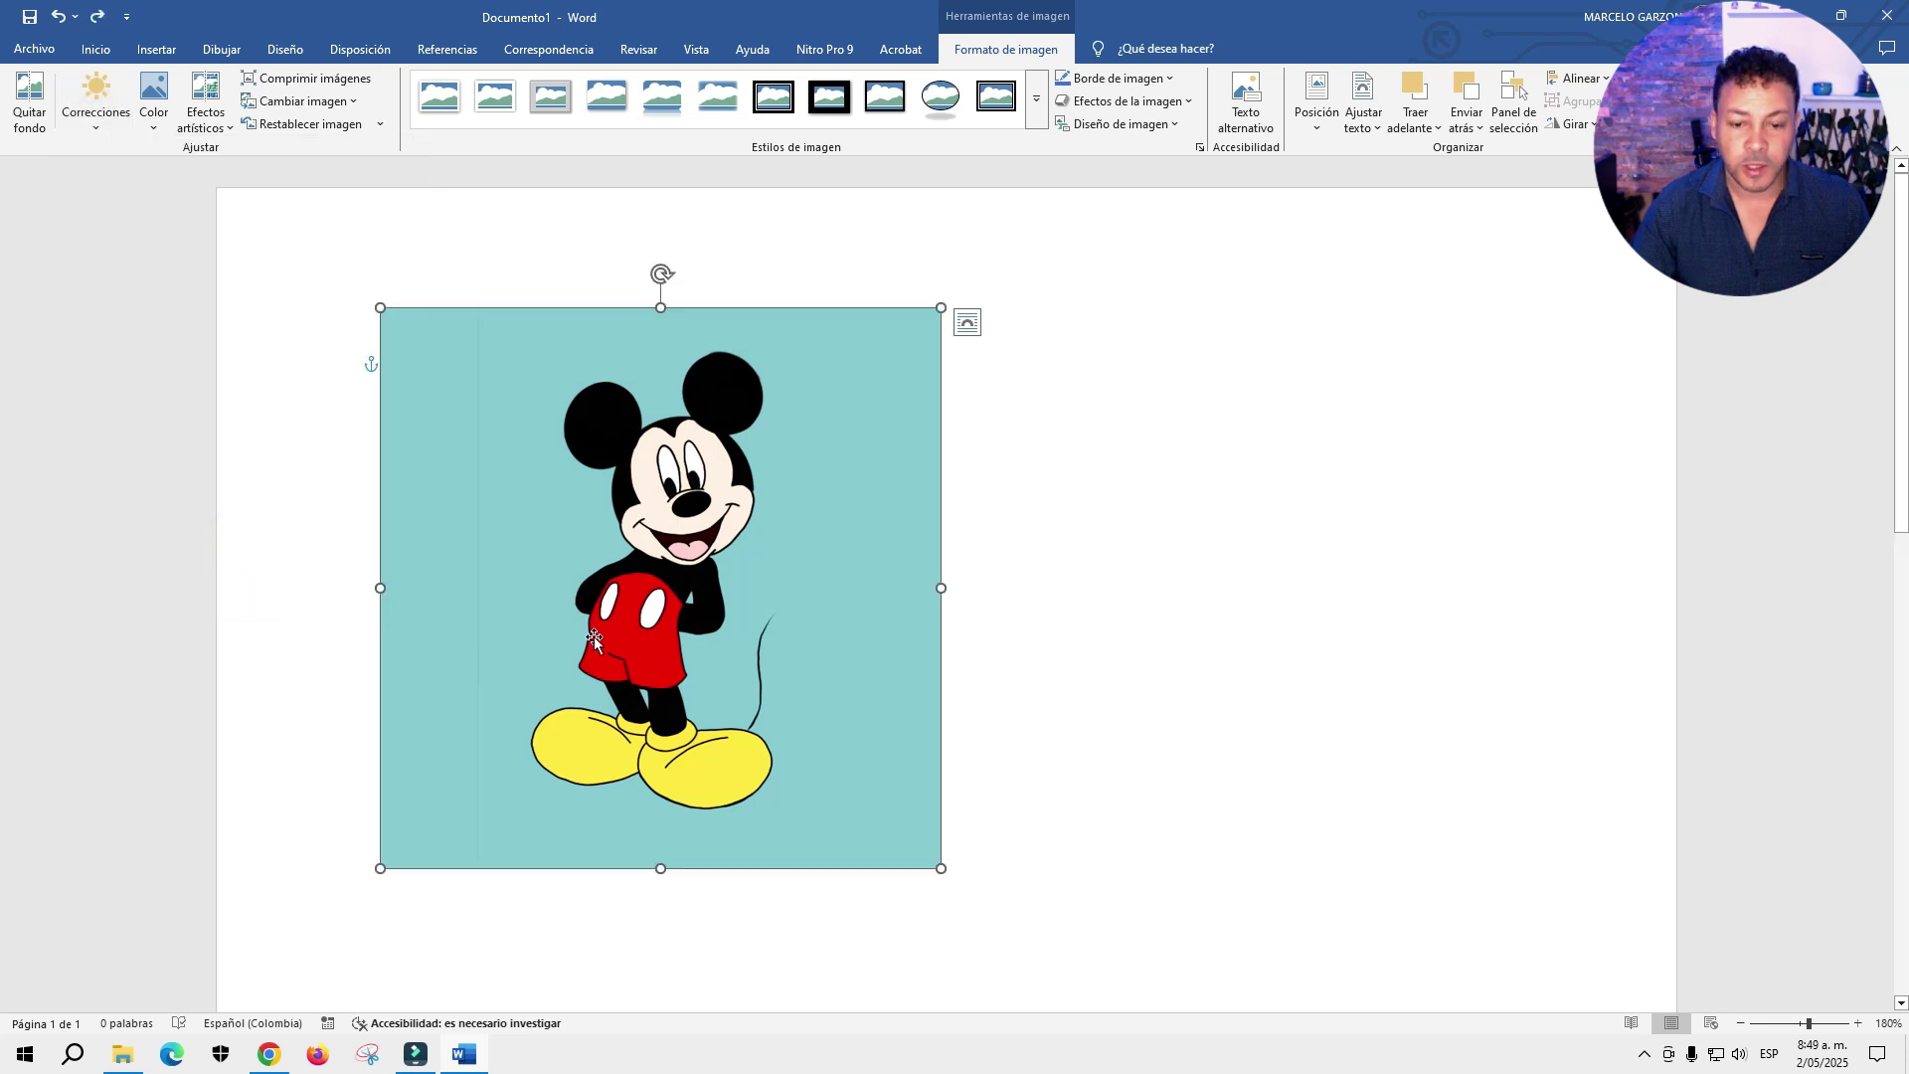
{"action": "left_click_drag", "start_coordinate": [593, 636], "coordinate": [1027, 633]}
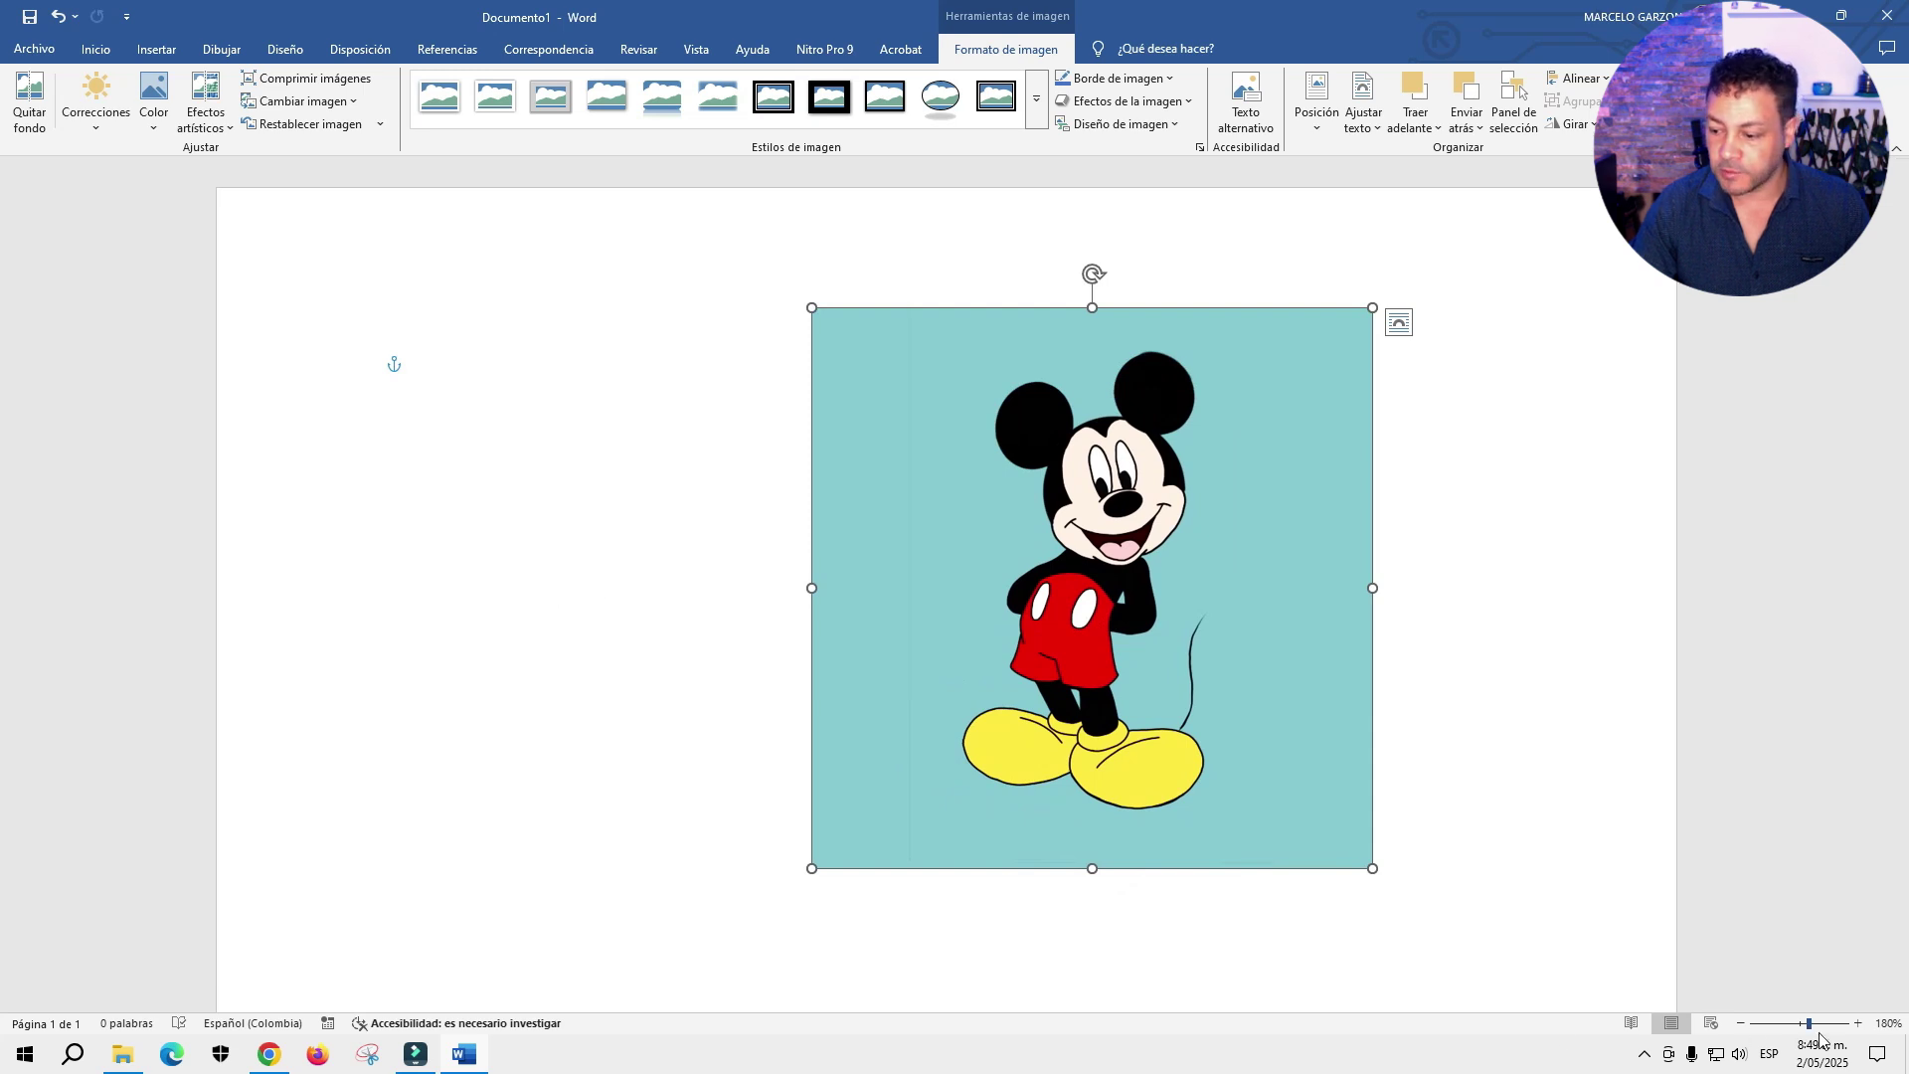
{"action": "left_click", "coordinate": [1858, 1023]}
{"action": "left_click", "coordinate": [1859, 1023]}
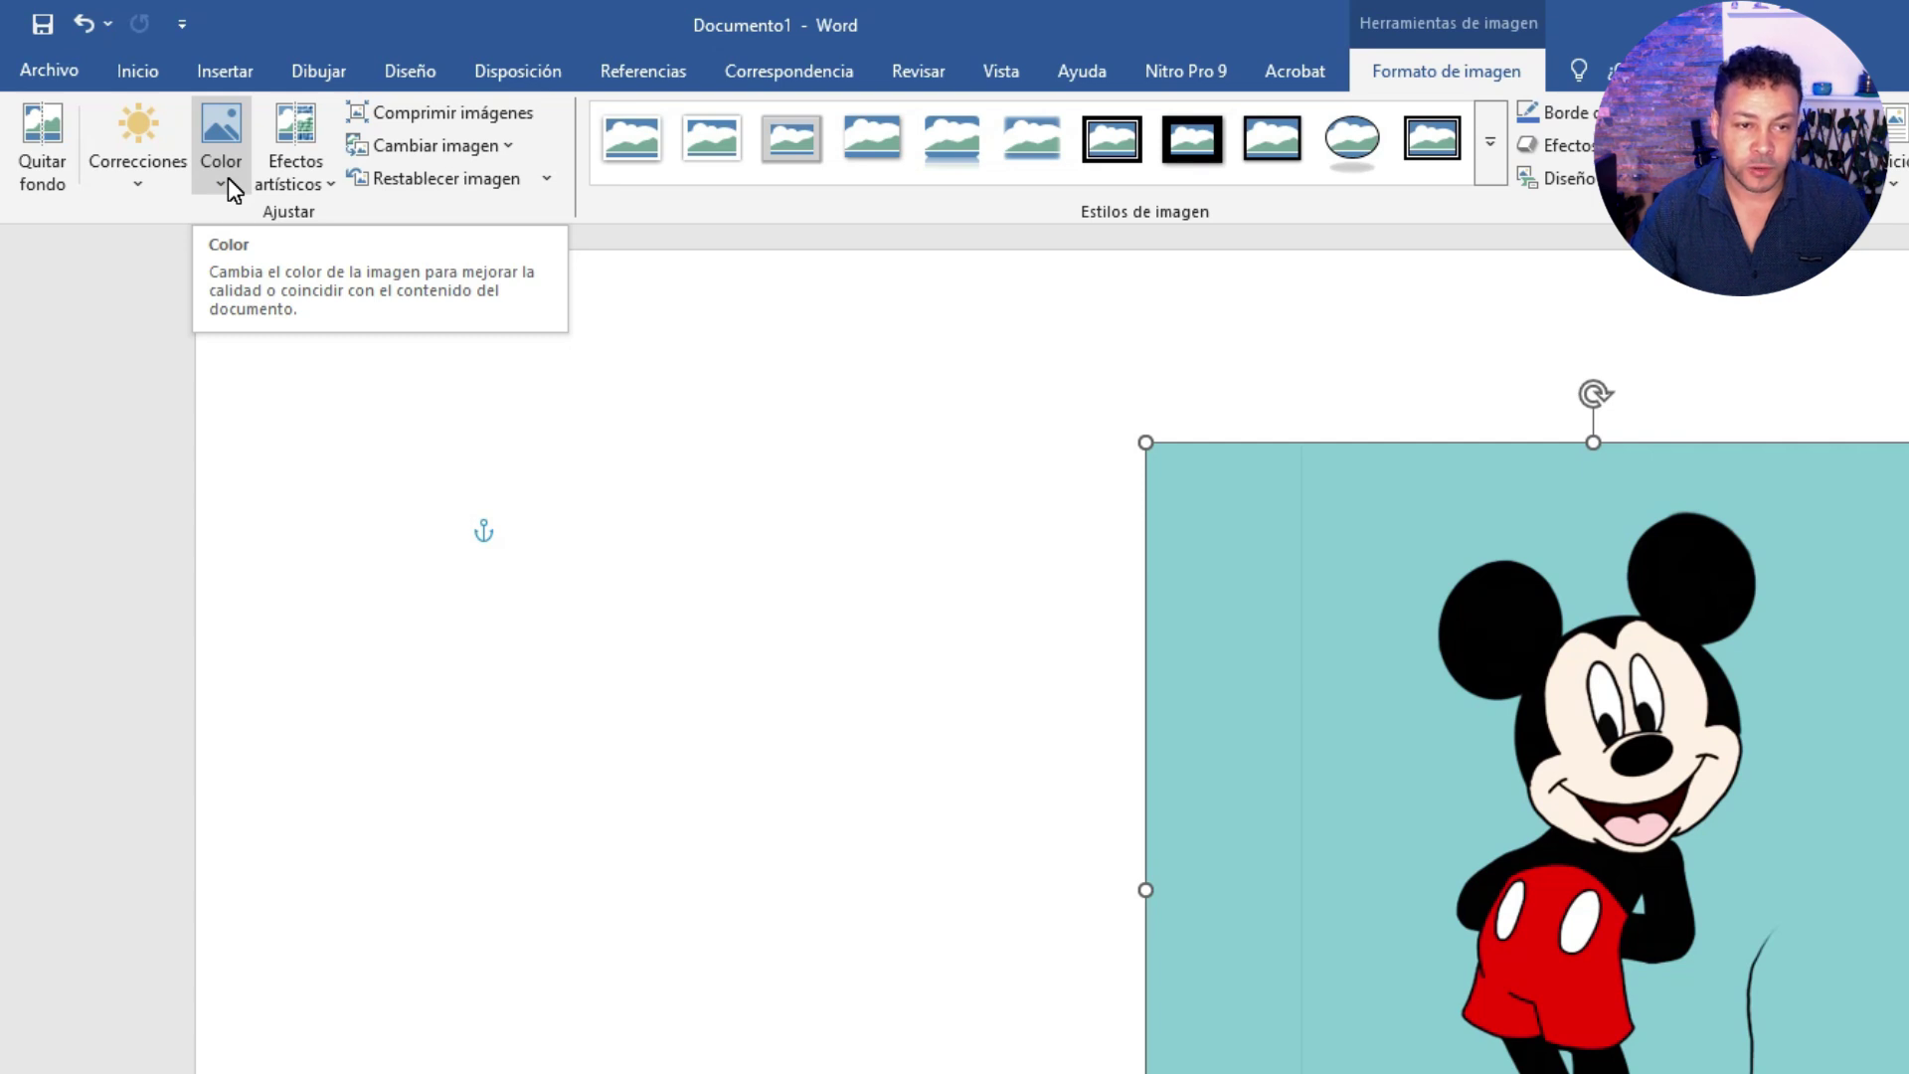
{"action": "left_click", "coordinate": [228, 177]}
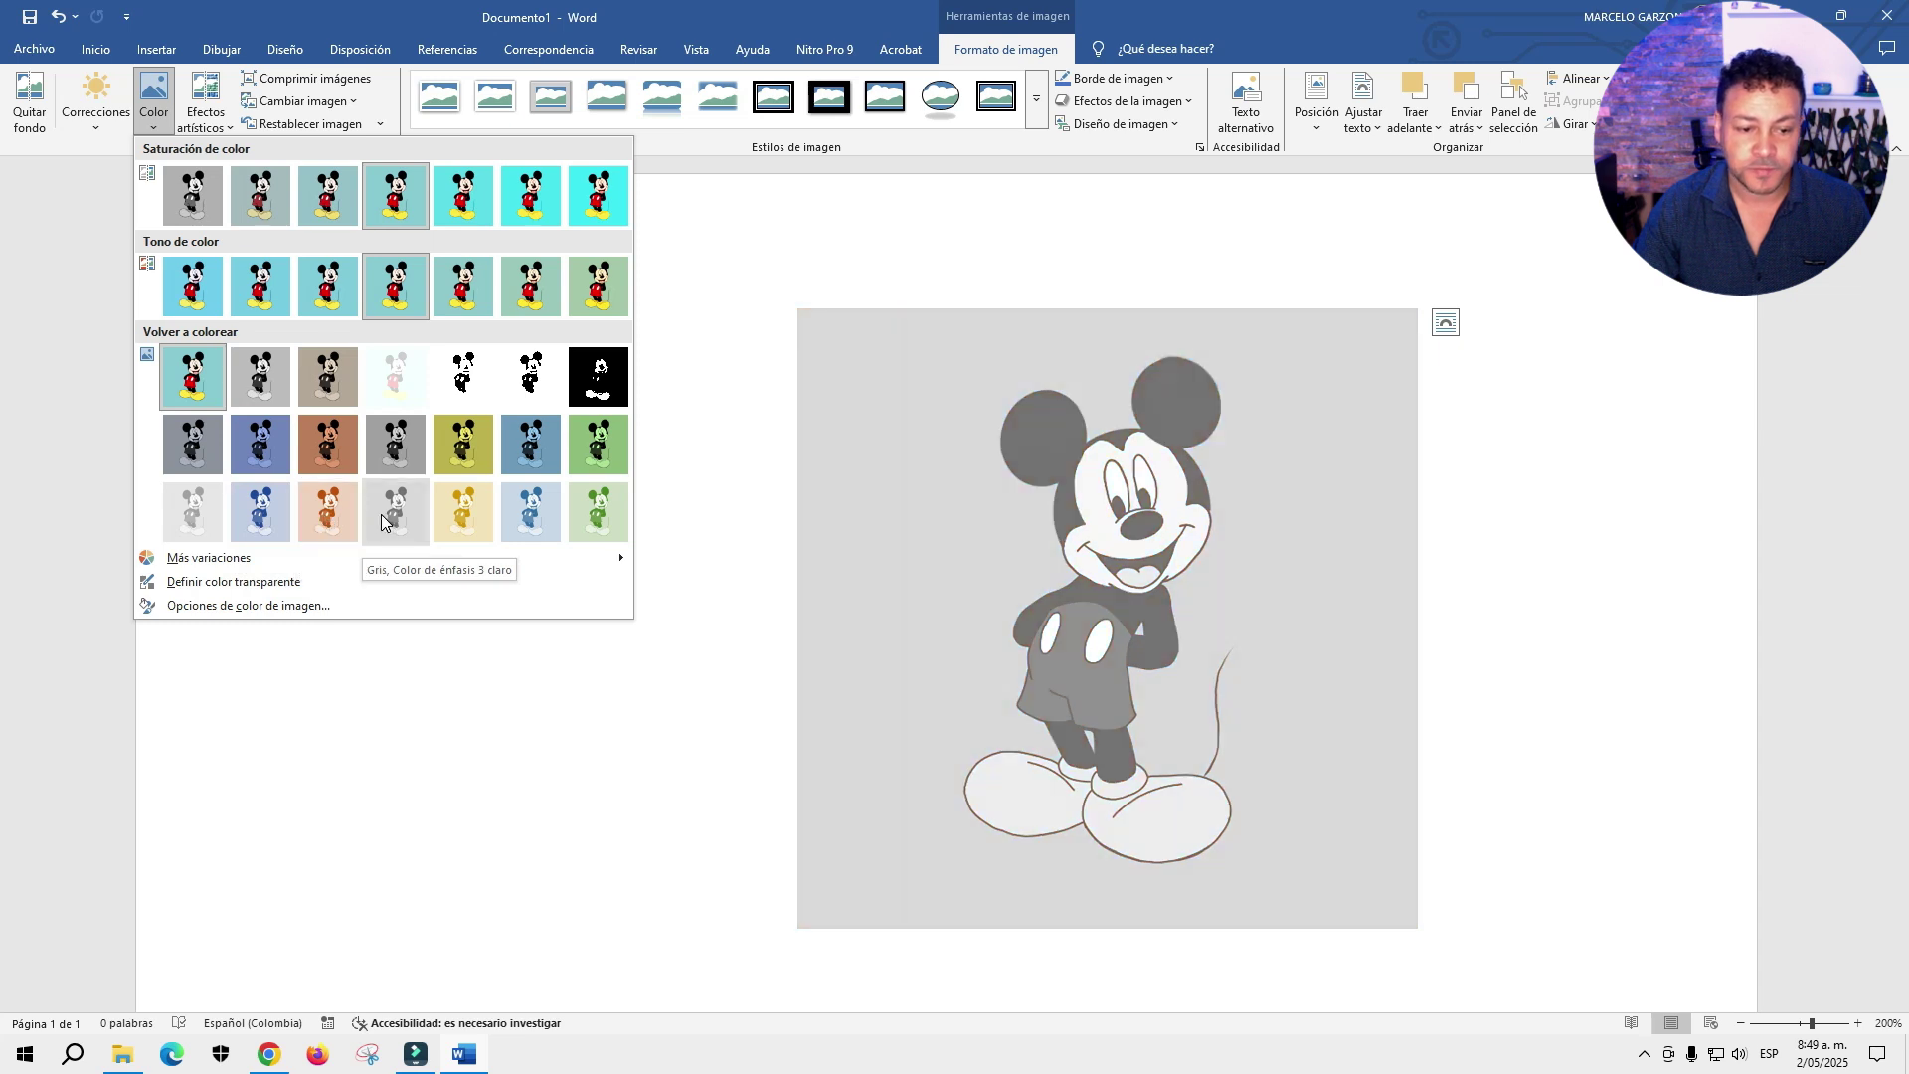
{"action": "mouse_move", "coordinate": [209, 558]}
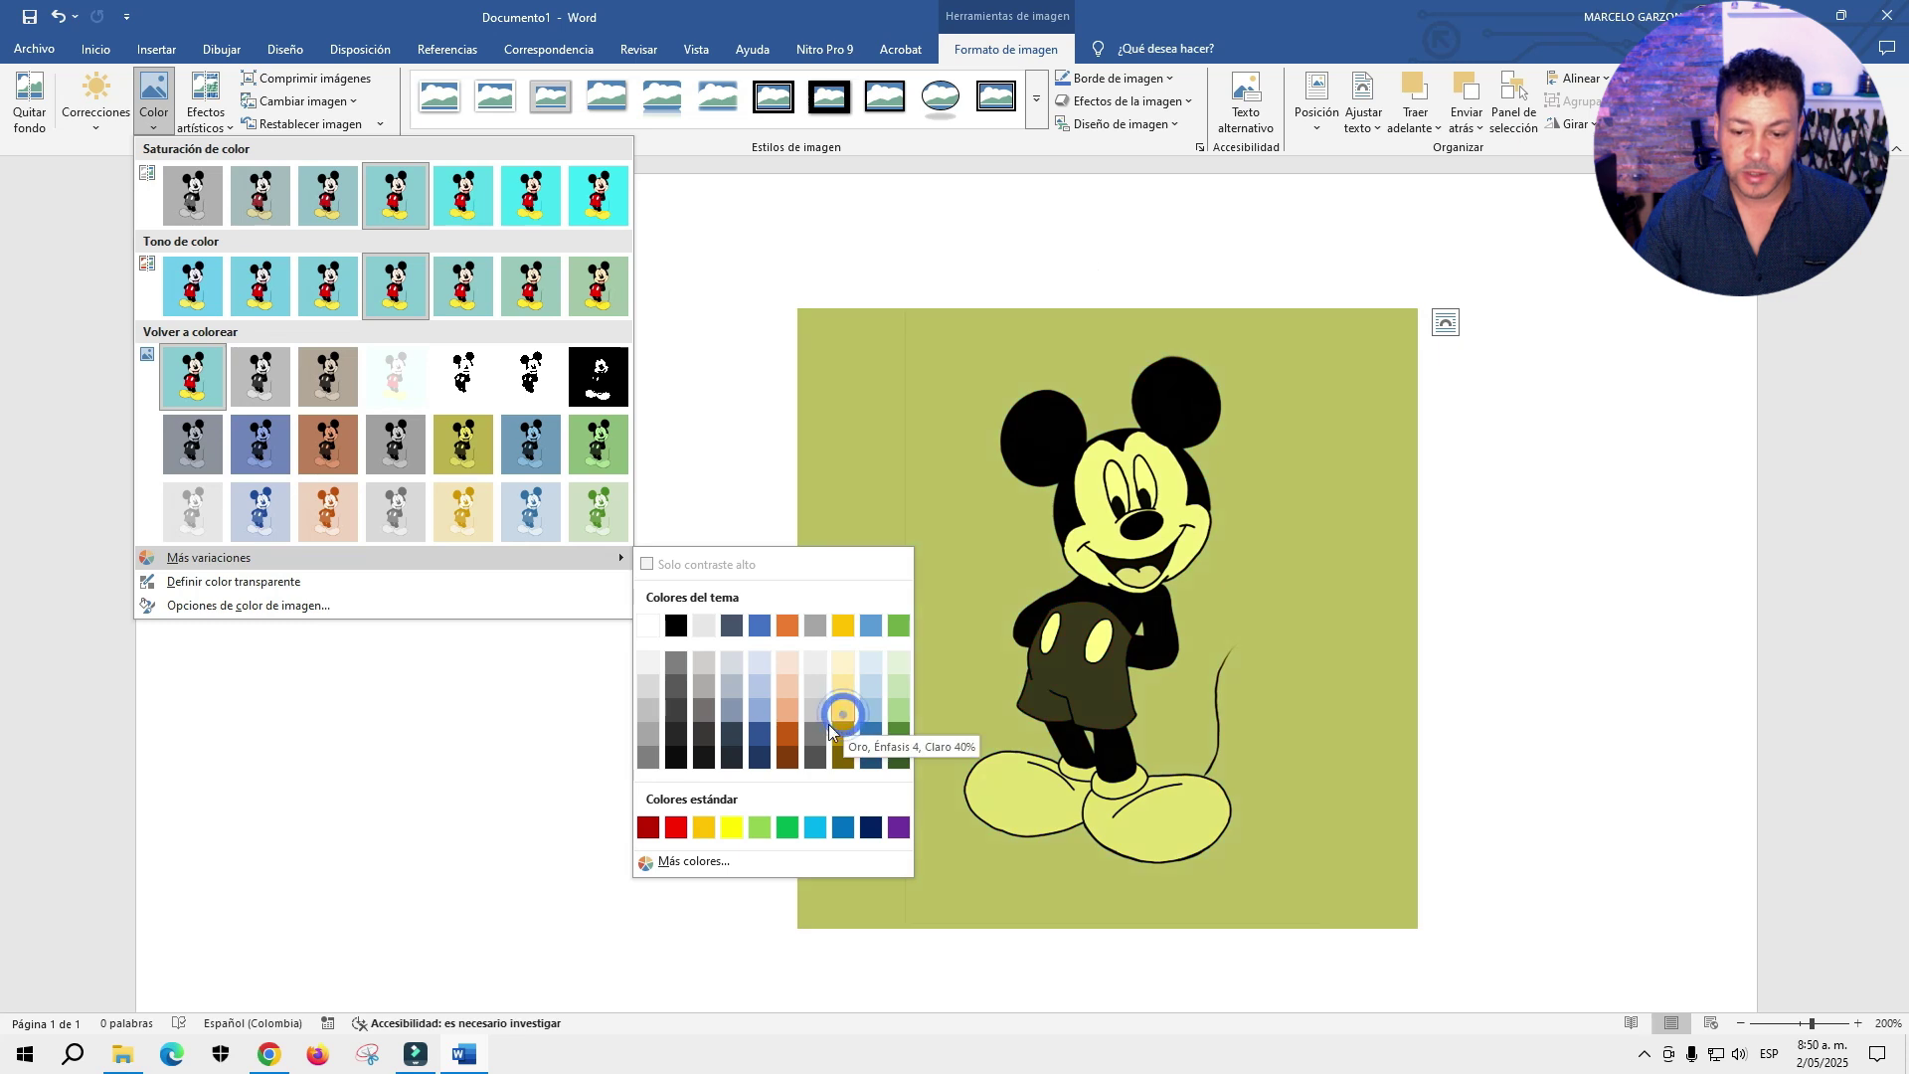
{"action": "left_click", "coordinate": [675, 829]}
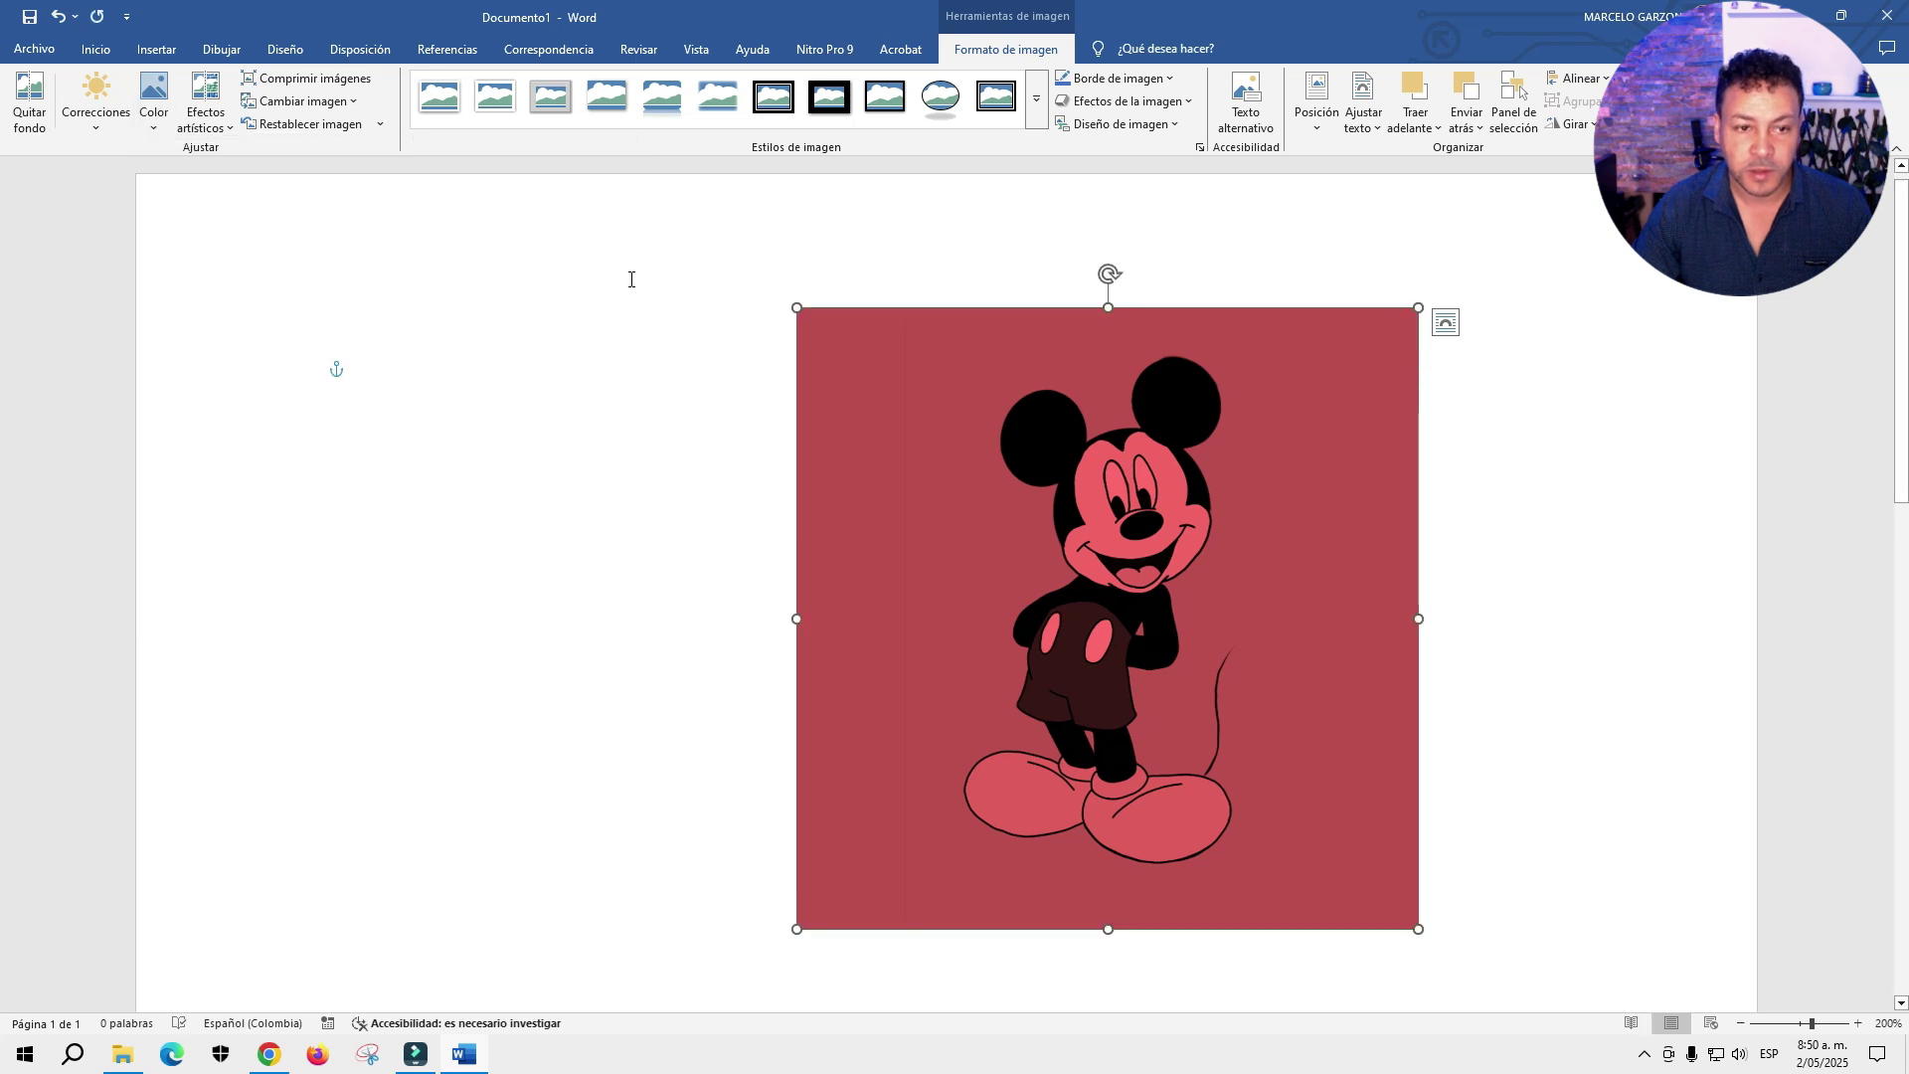
{"action": "key", "text": "ctrl+z"}
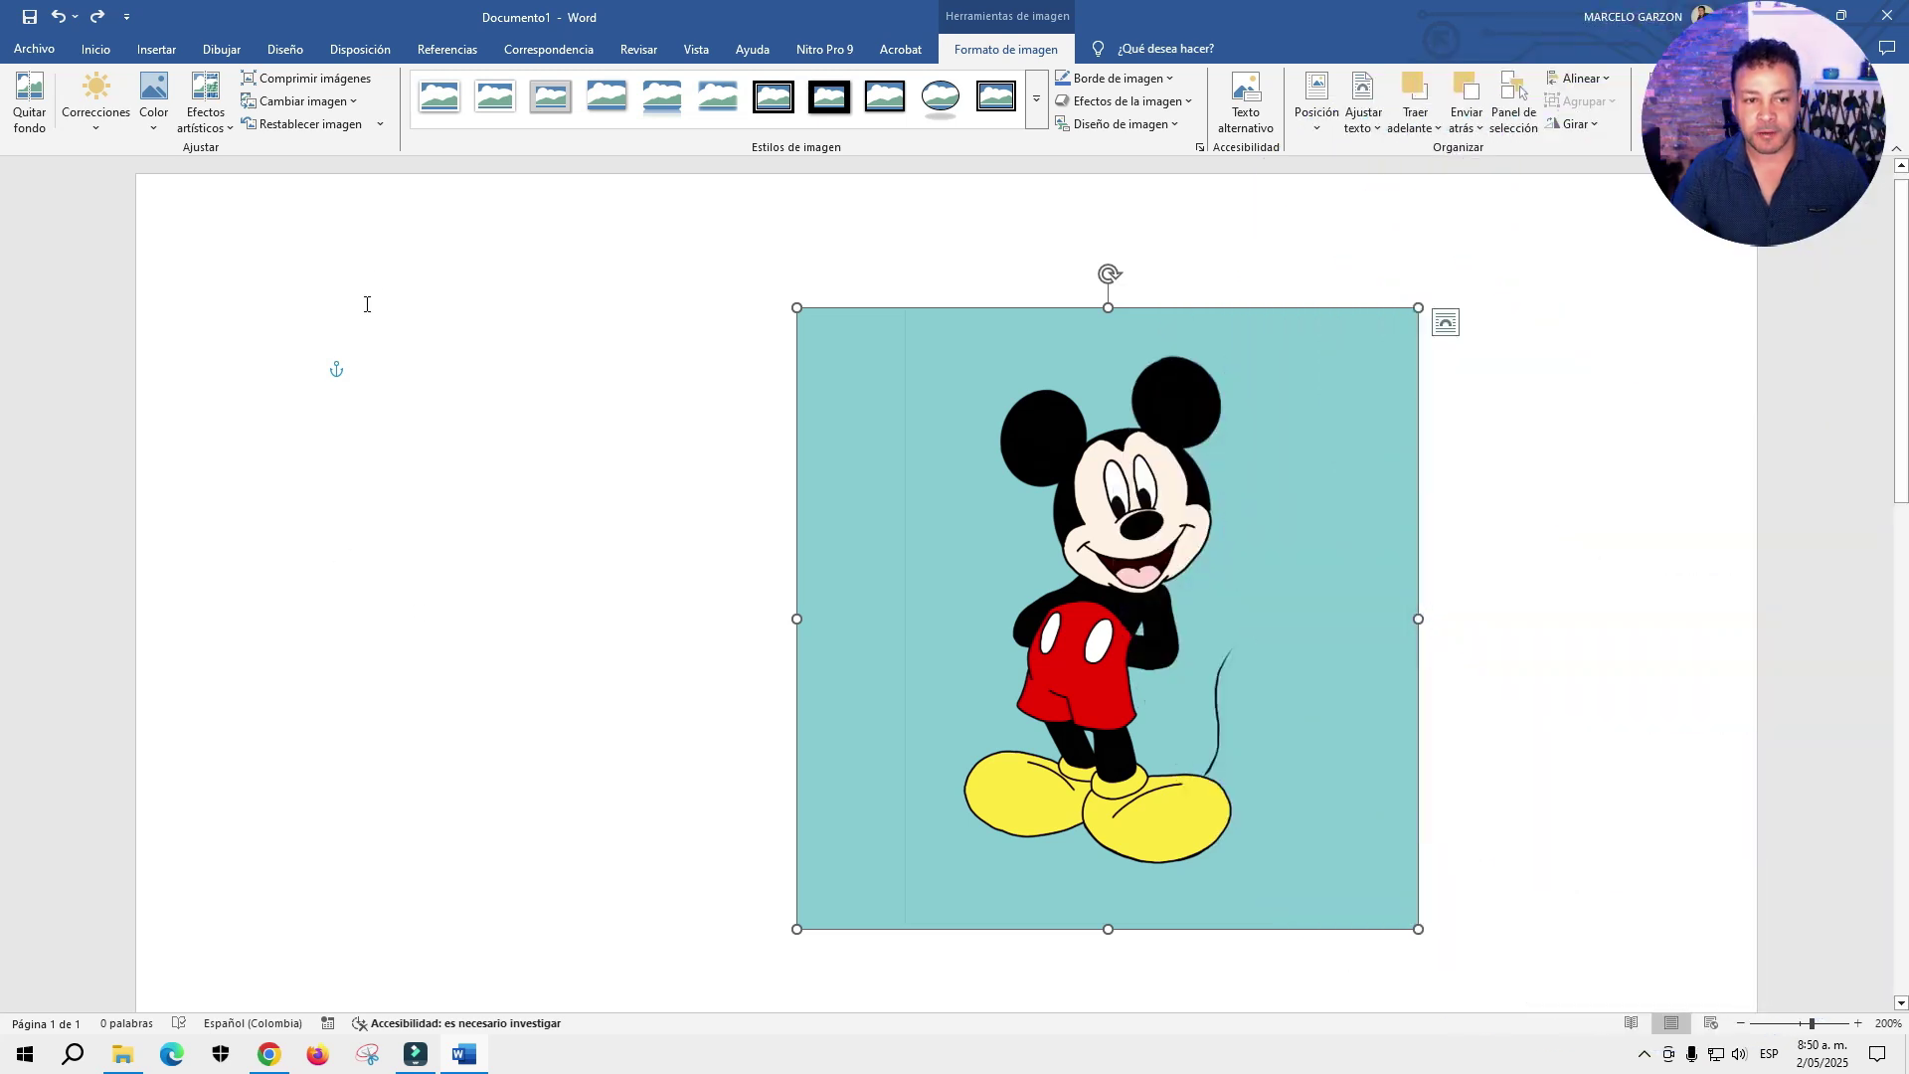
{"action": "left_click", "coordinate": [154, 114]}
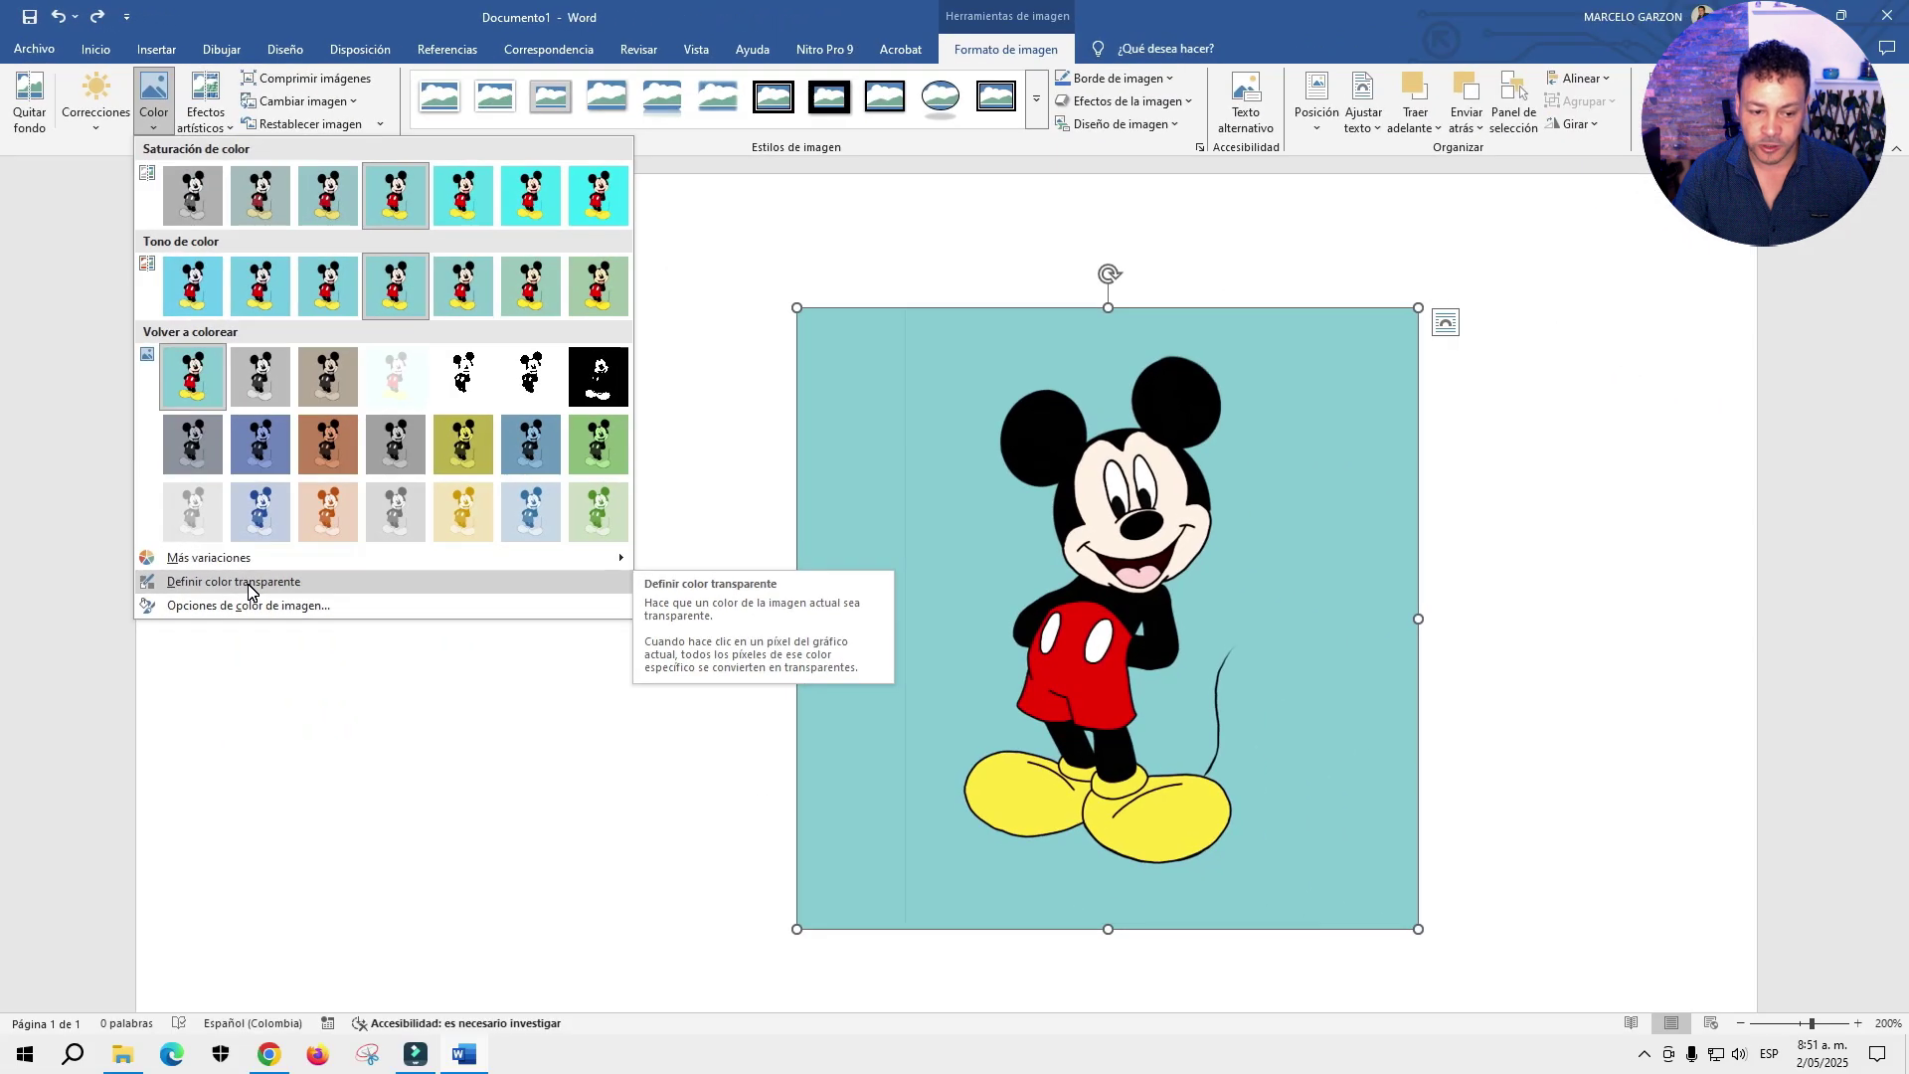
{"action": "left_click", "coordinate": [254, 581]}
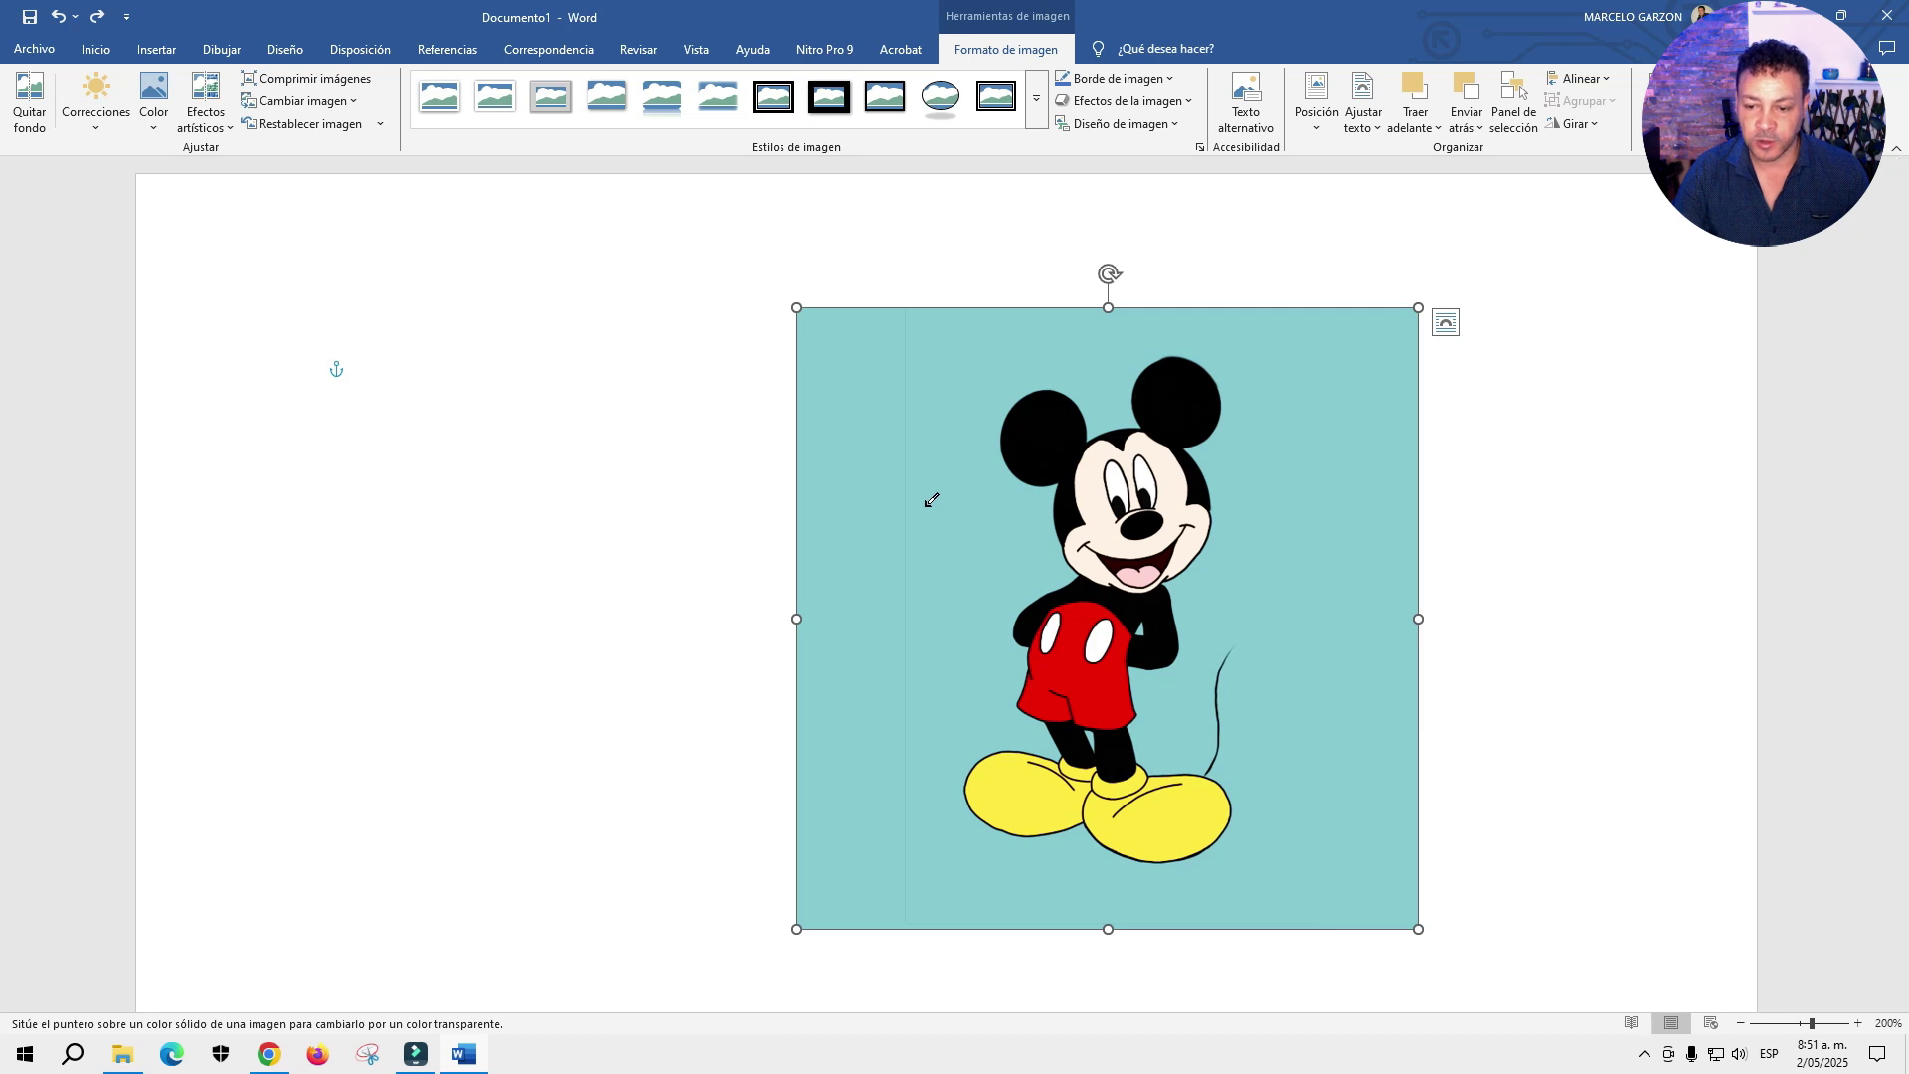
{"action": "left_click", "coordinate": [932, 500]}
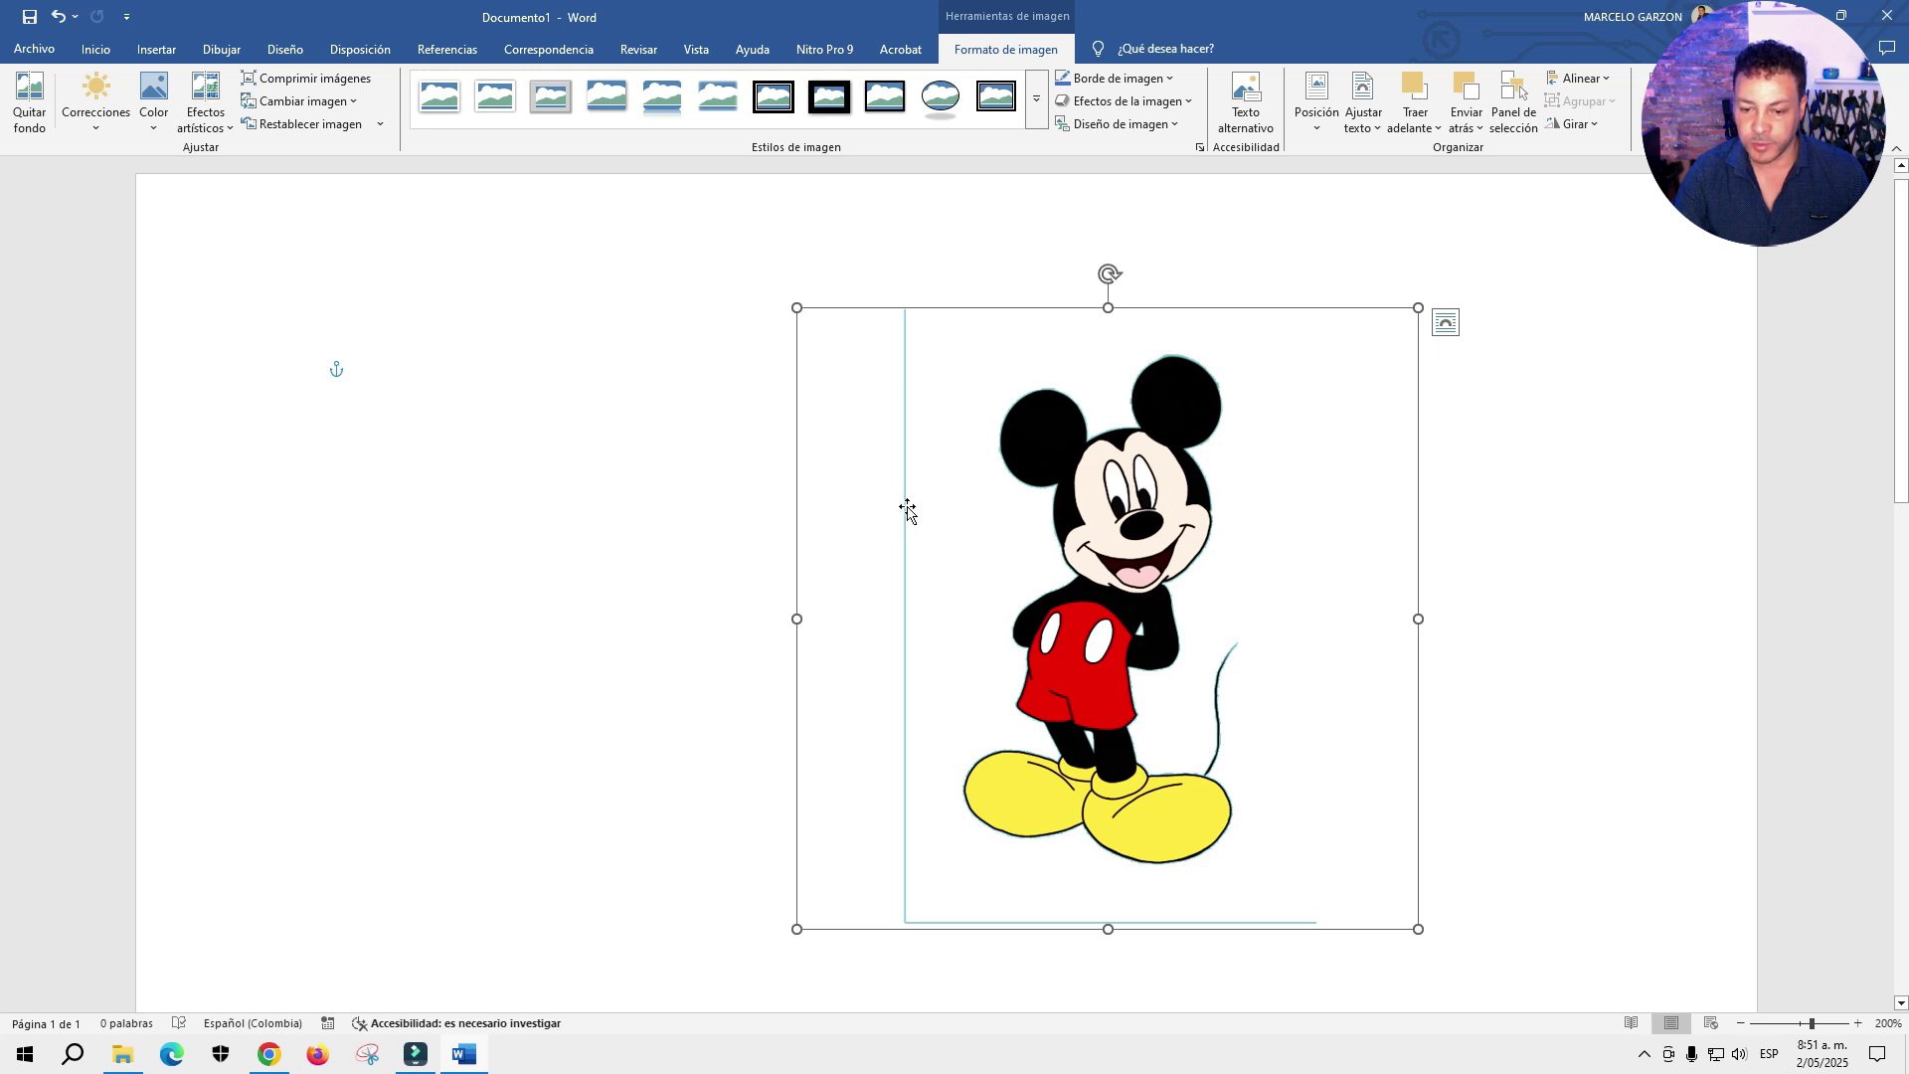
{"action": "left_click", "coordinate": [1450, 415]}
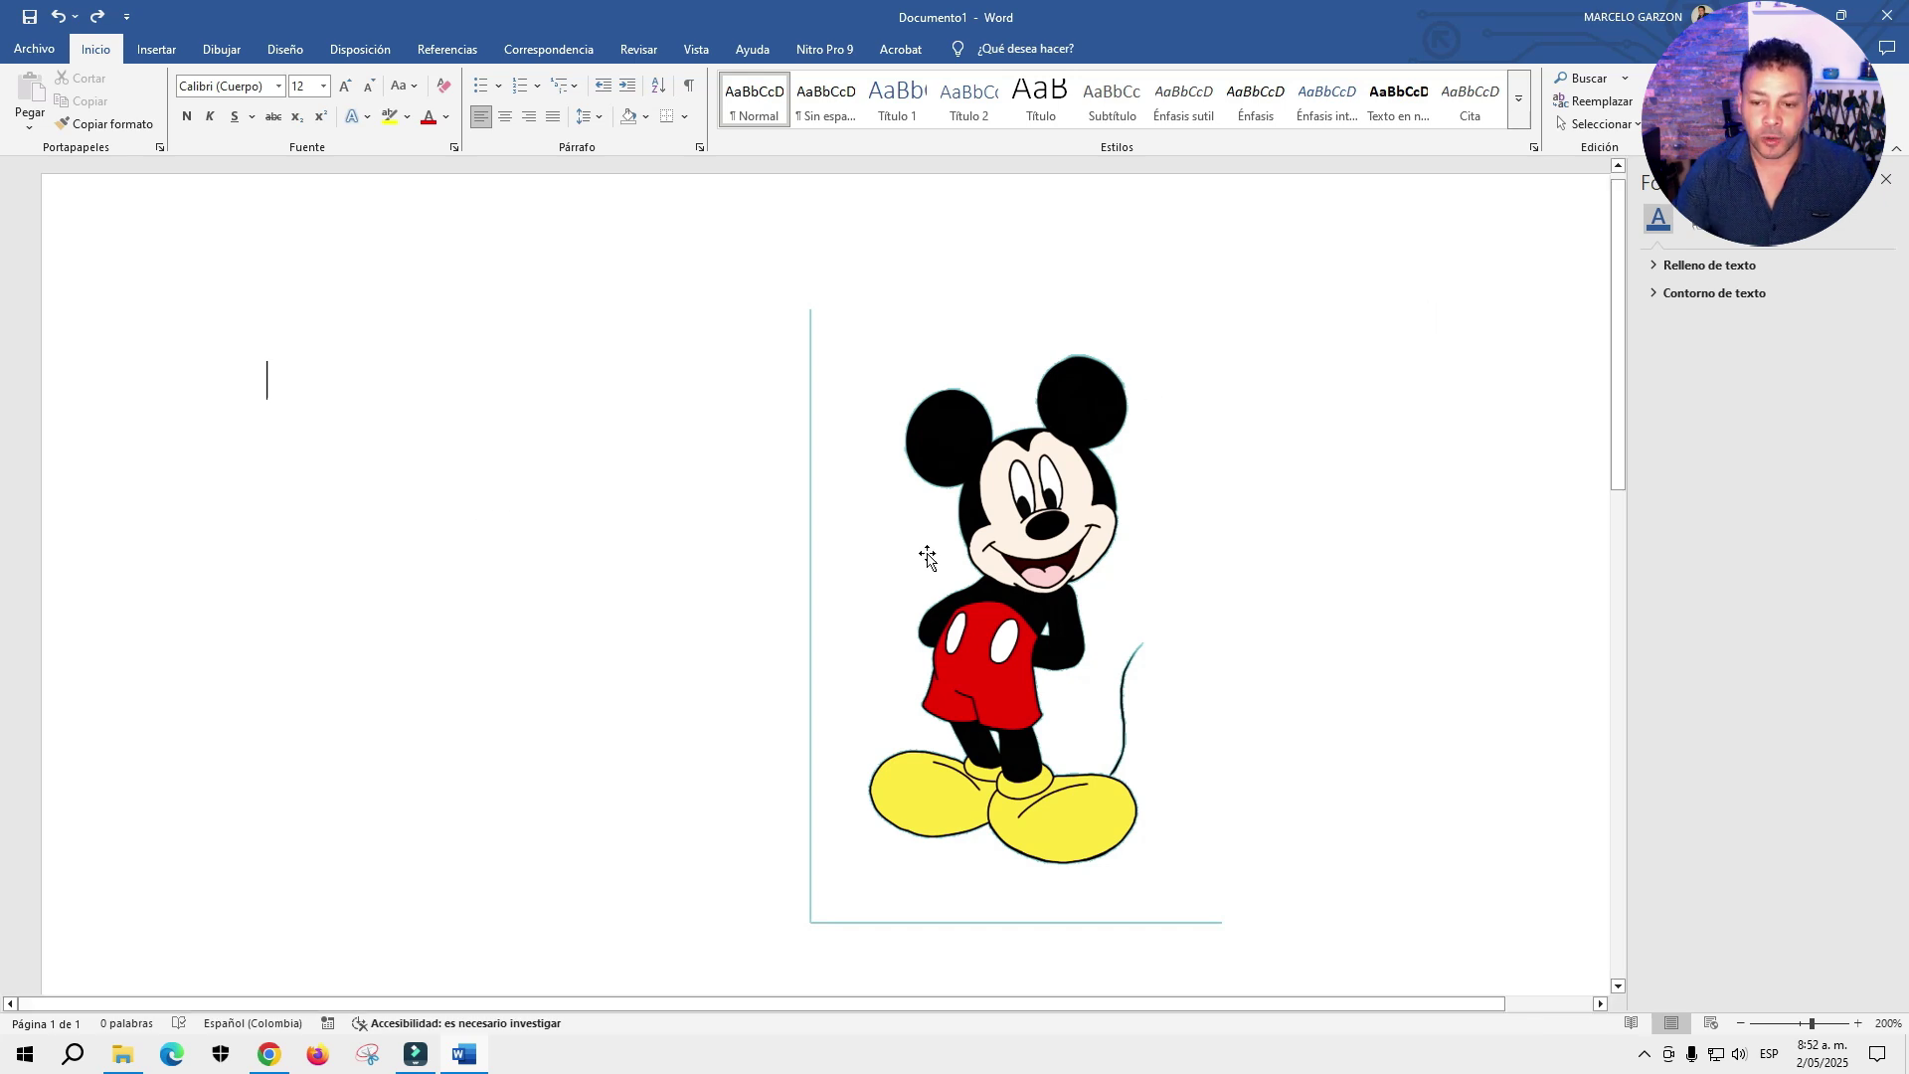
{"action": "left_click", "coordinate": [996, 576]}
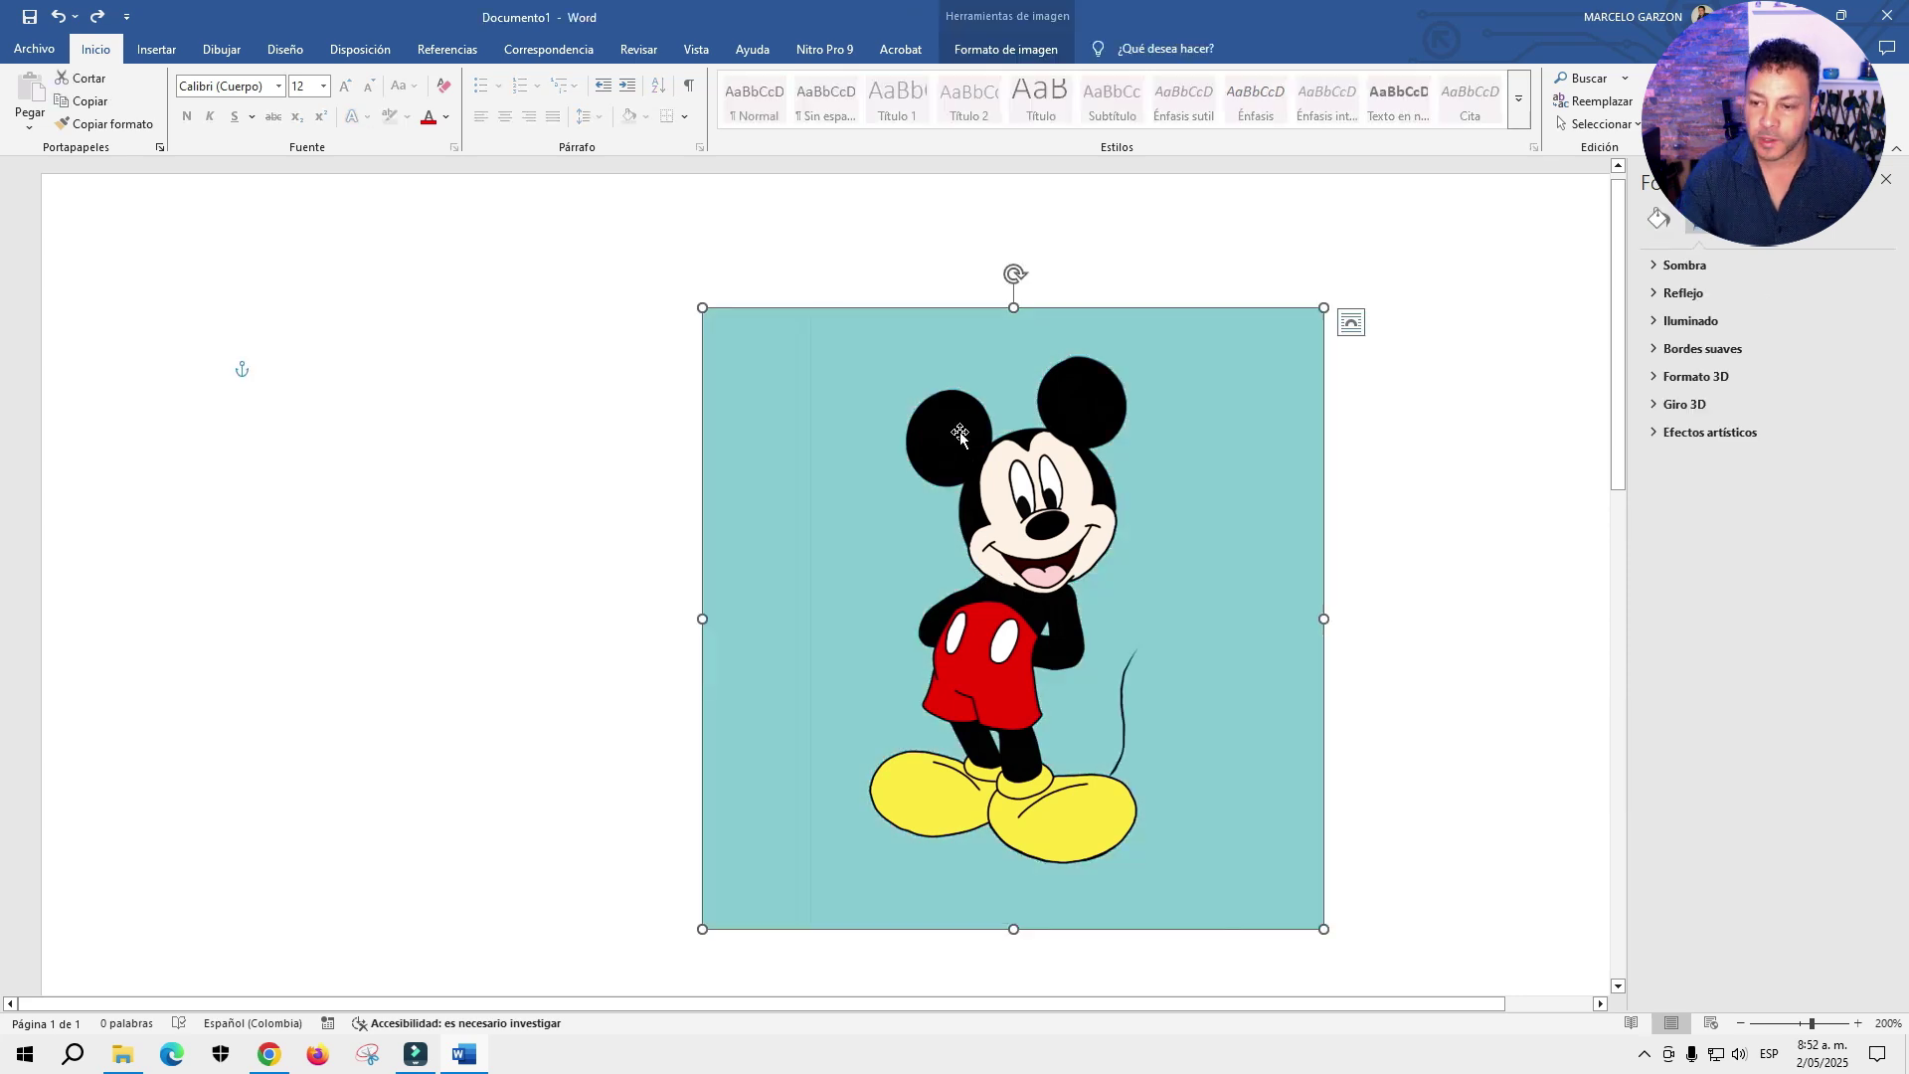
{"action": "left_click", "coordinate": [949, 579]}
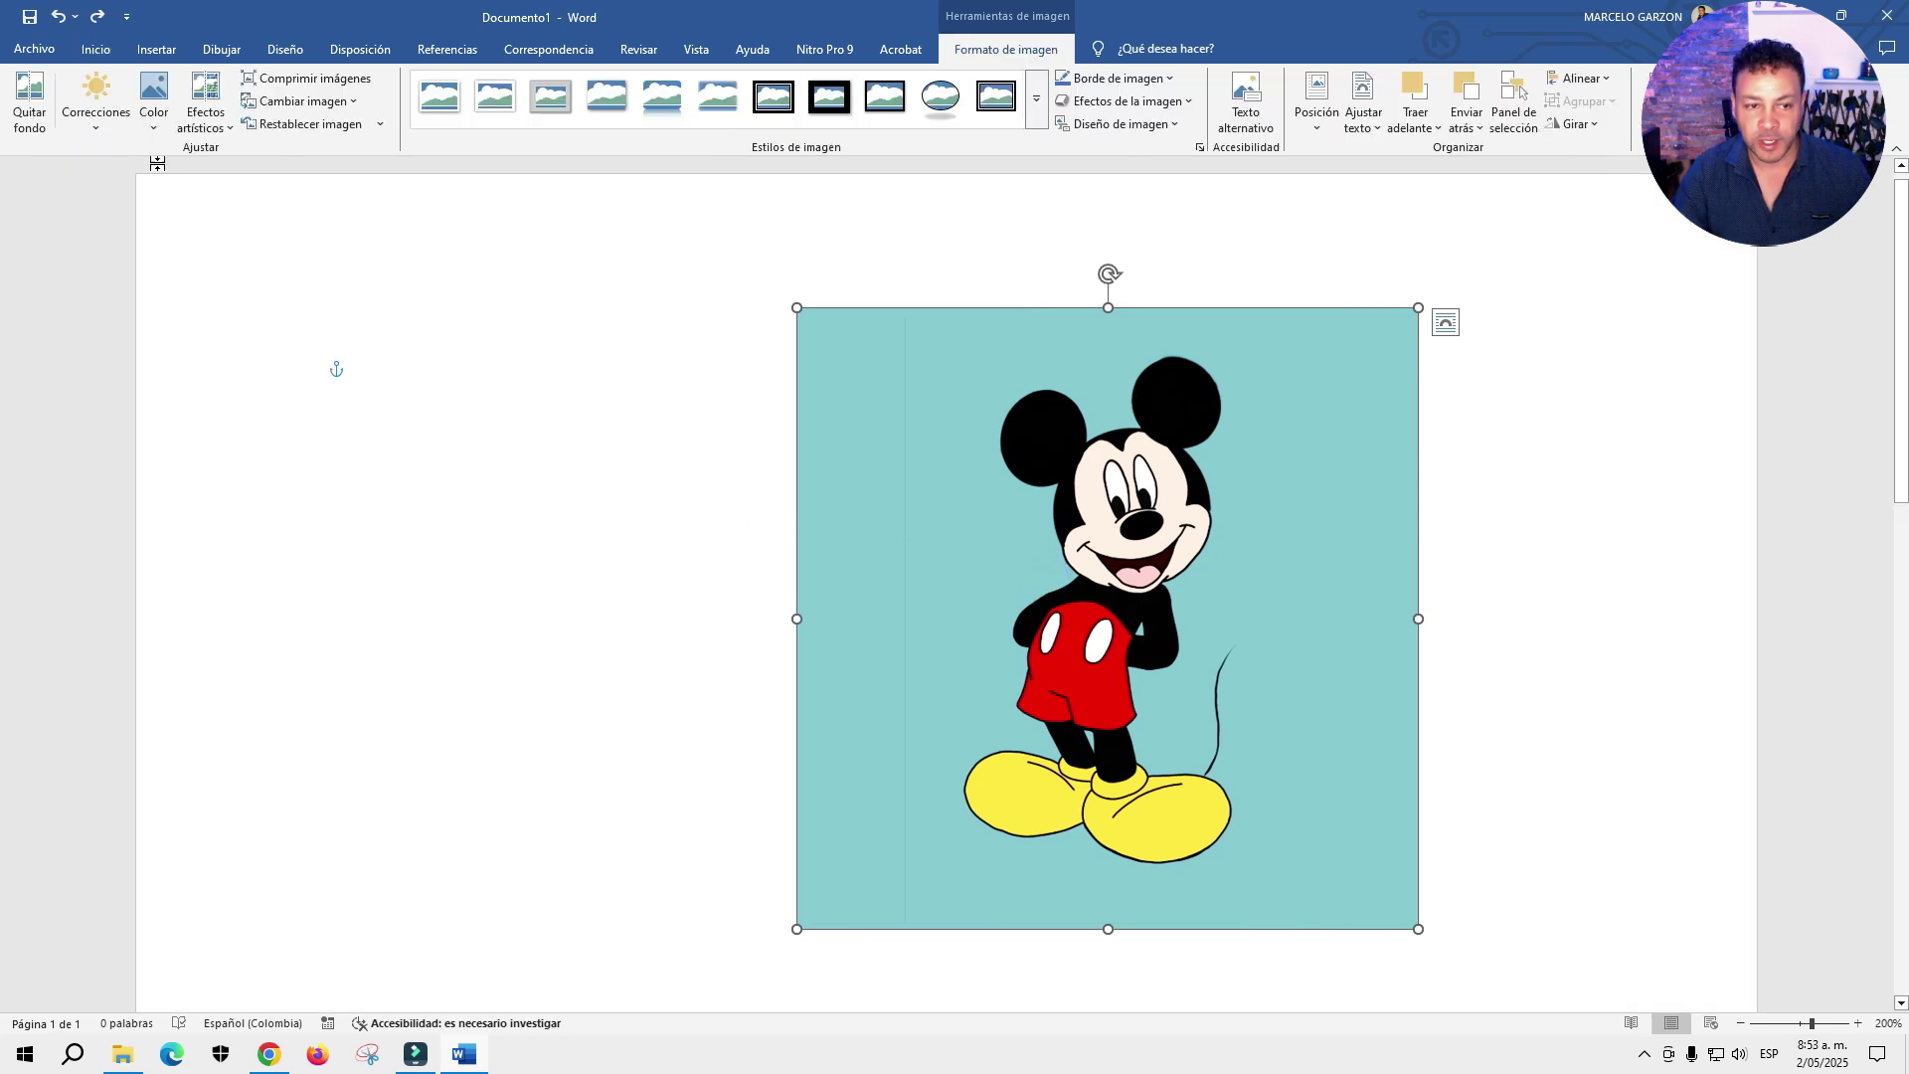
- Raise the Mickey picture's saturation and push its colour temperature to maximum, turning the background vivid green
{"action": "left_click", "coordinate": [153, 104]}
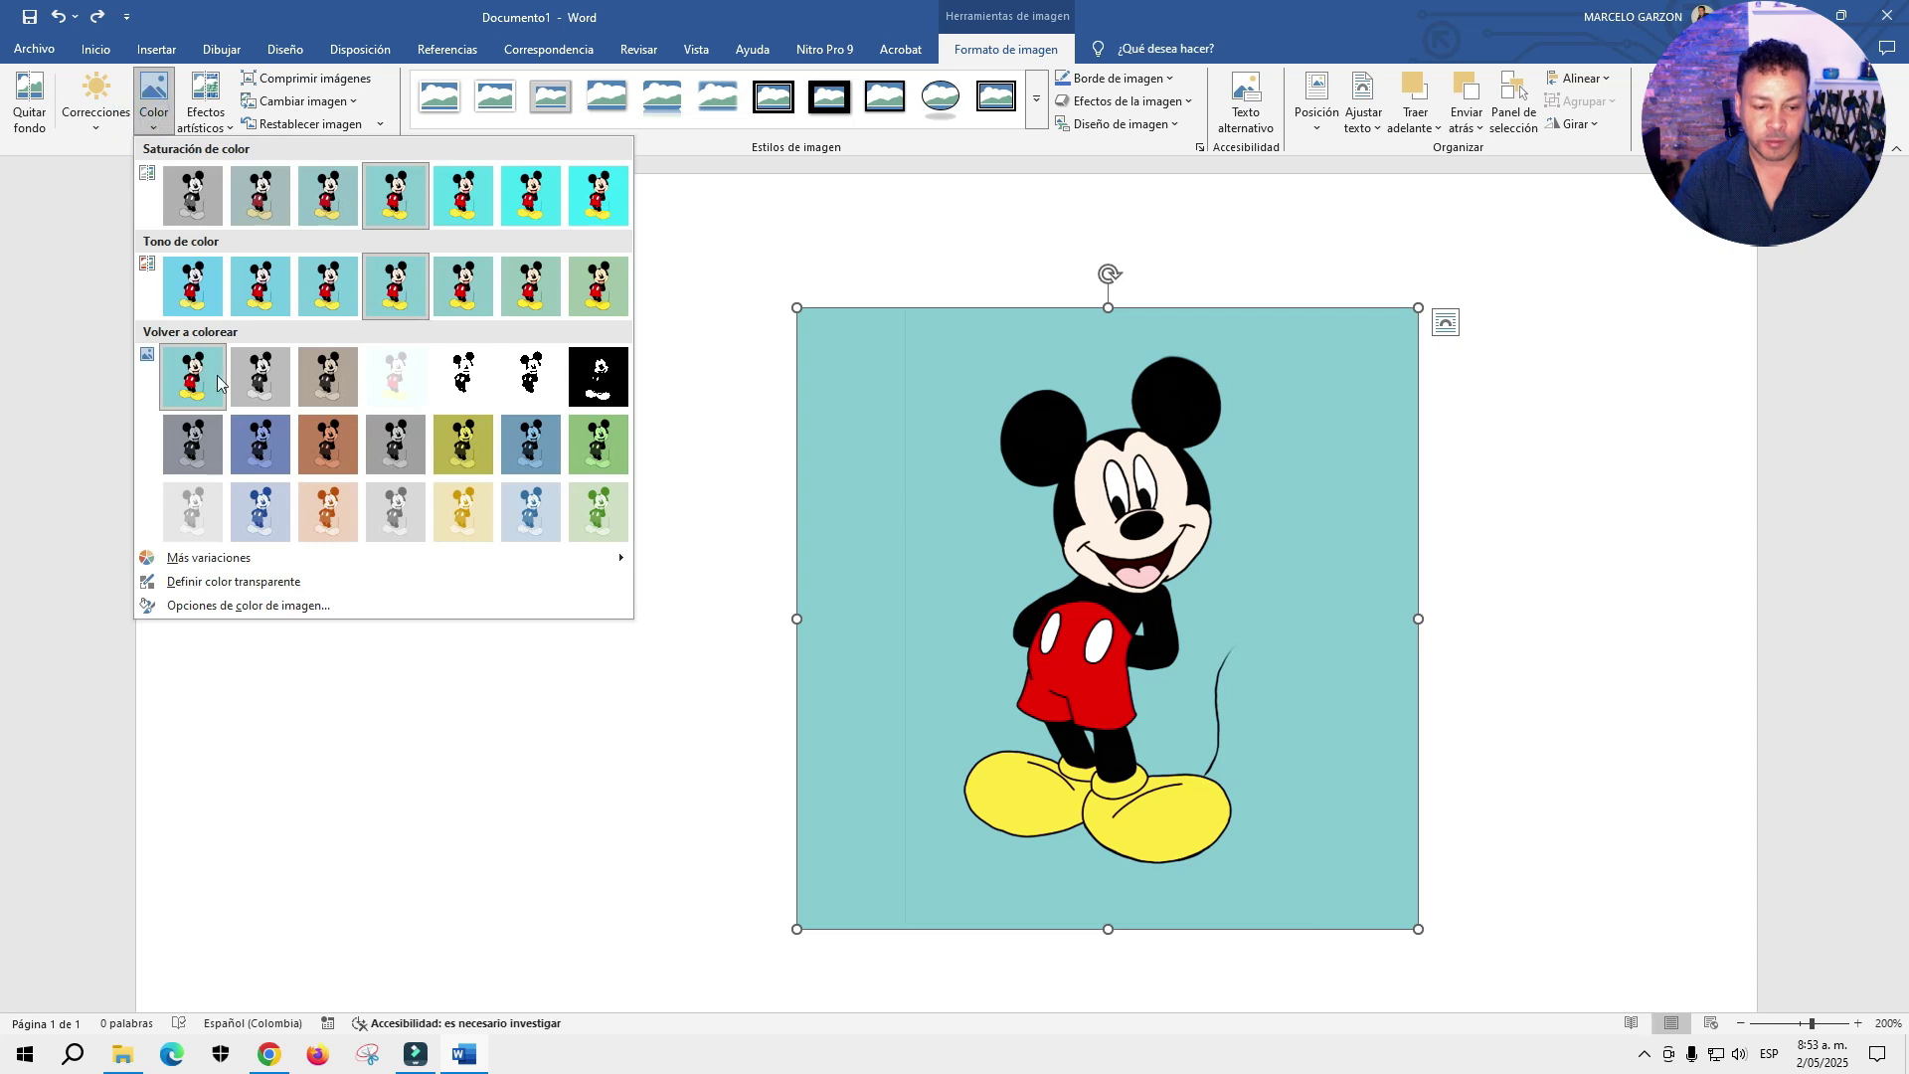
{"action": "left_click", "coordinate": [333, 605]}
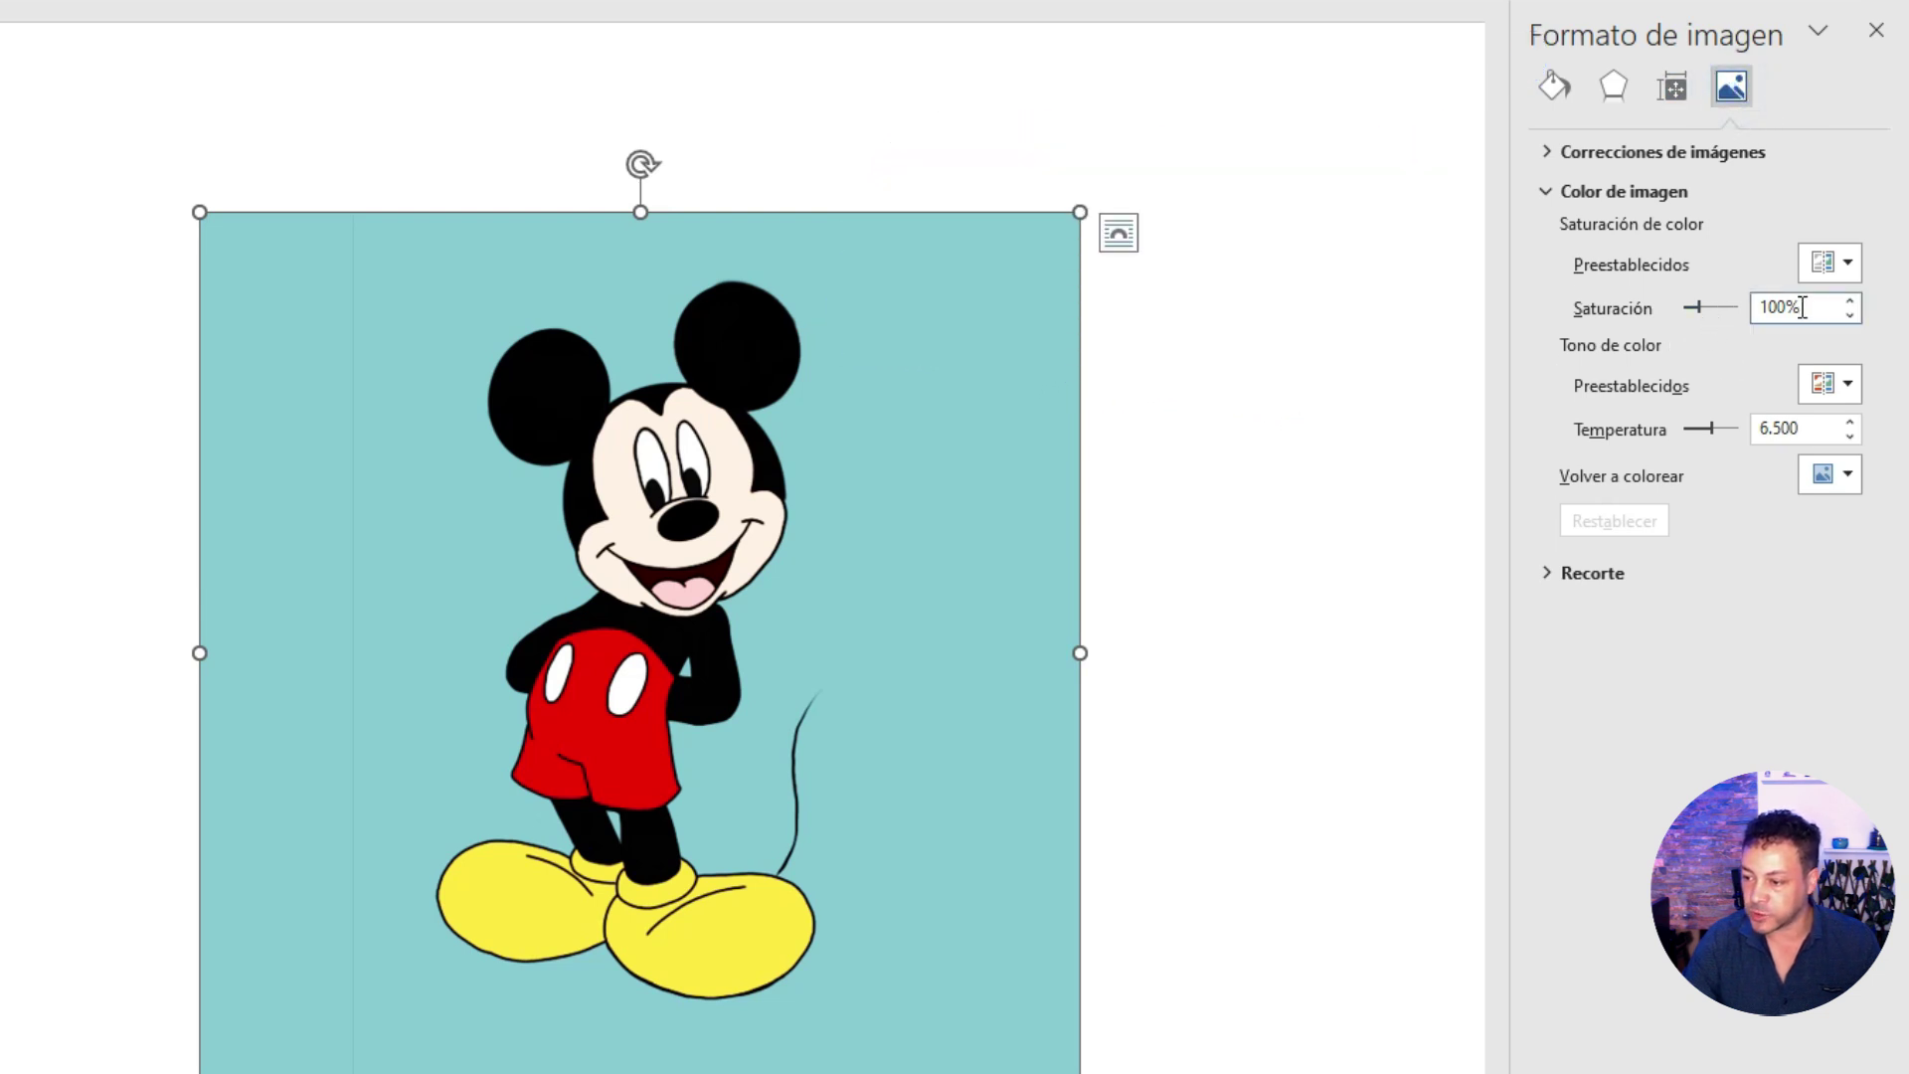
{"action": "left_click_drag", "start_coordinate": [1700, 307], "coordinate": [1747, 311]}
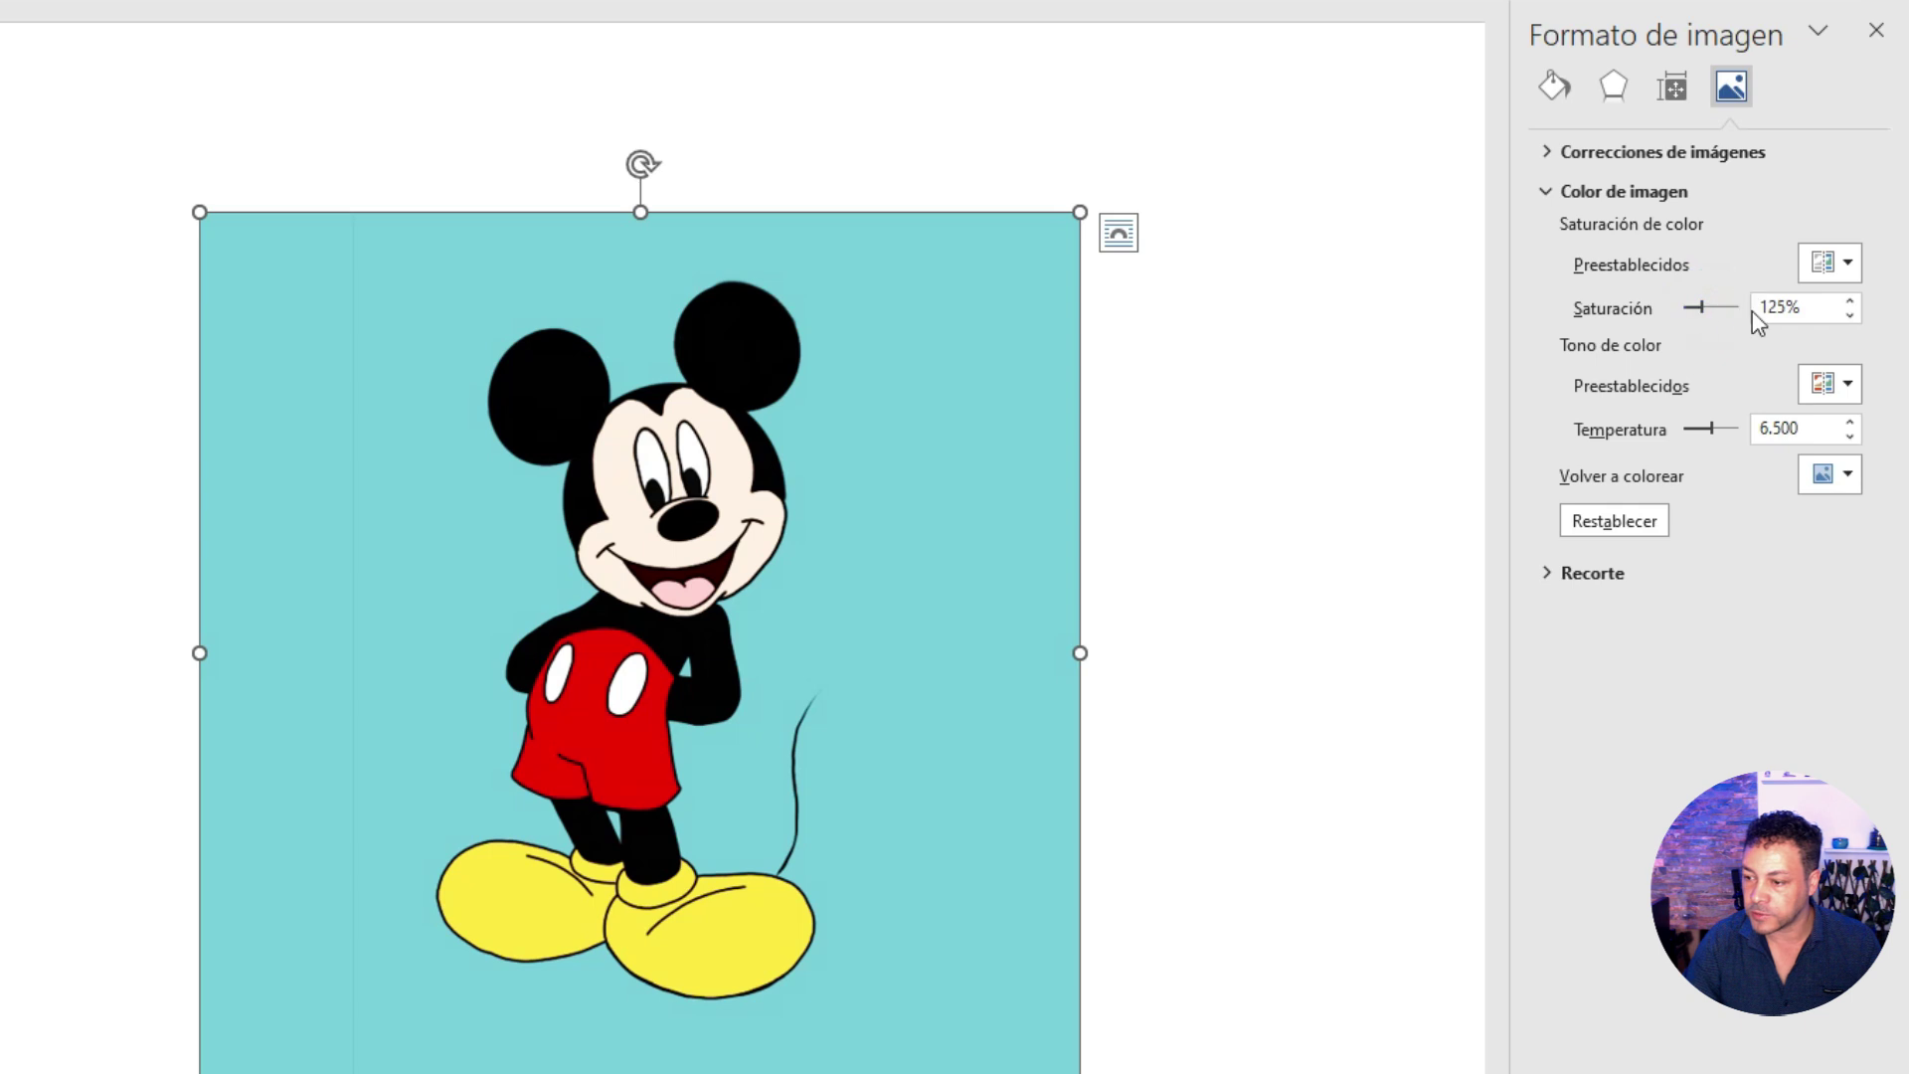
{"action": "left_click_drag", "start_coordinate": [1711, 429], "coordinate": [1741, 465]}
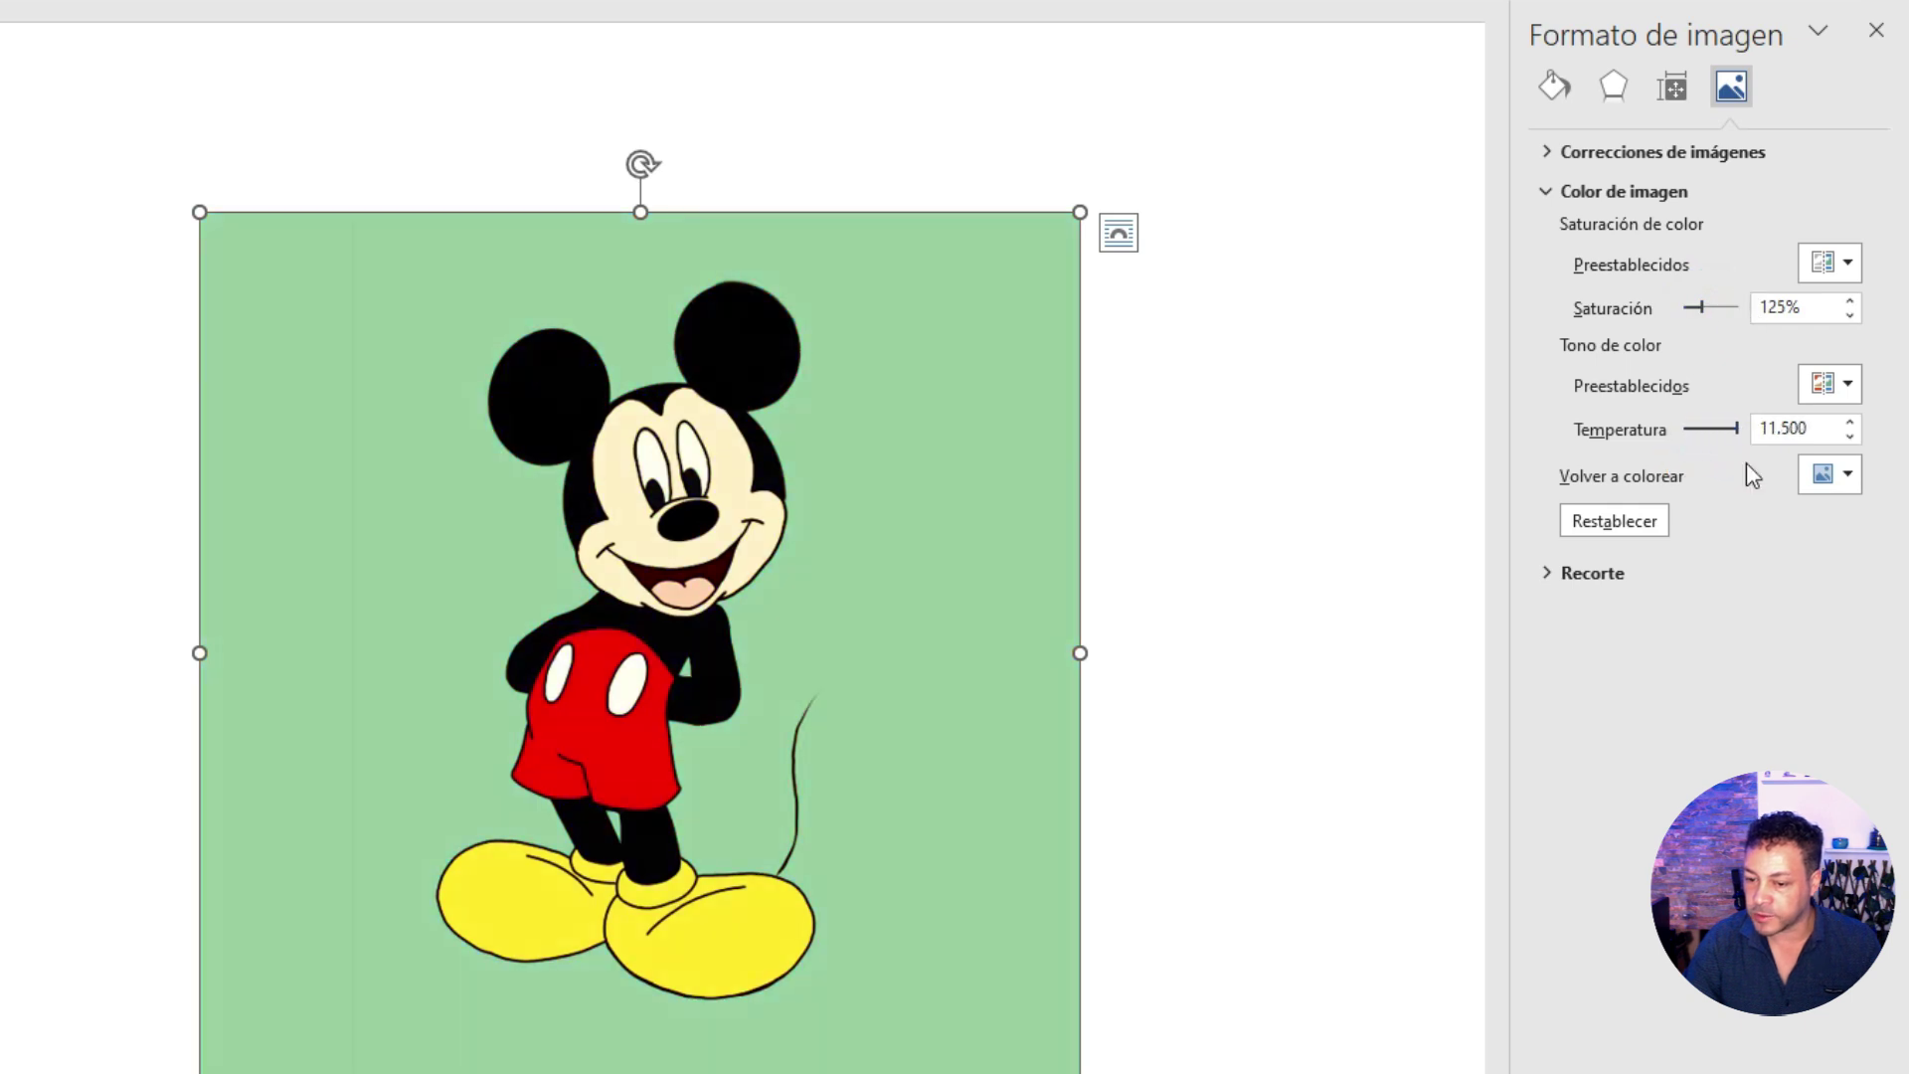
{"action": "left_click_drag", "start_coordinate": [1705, 308], "coordinate": [1728, 308]}
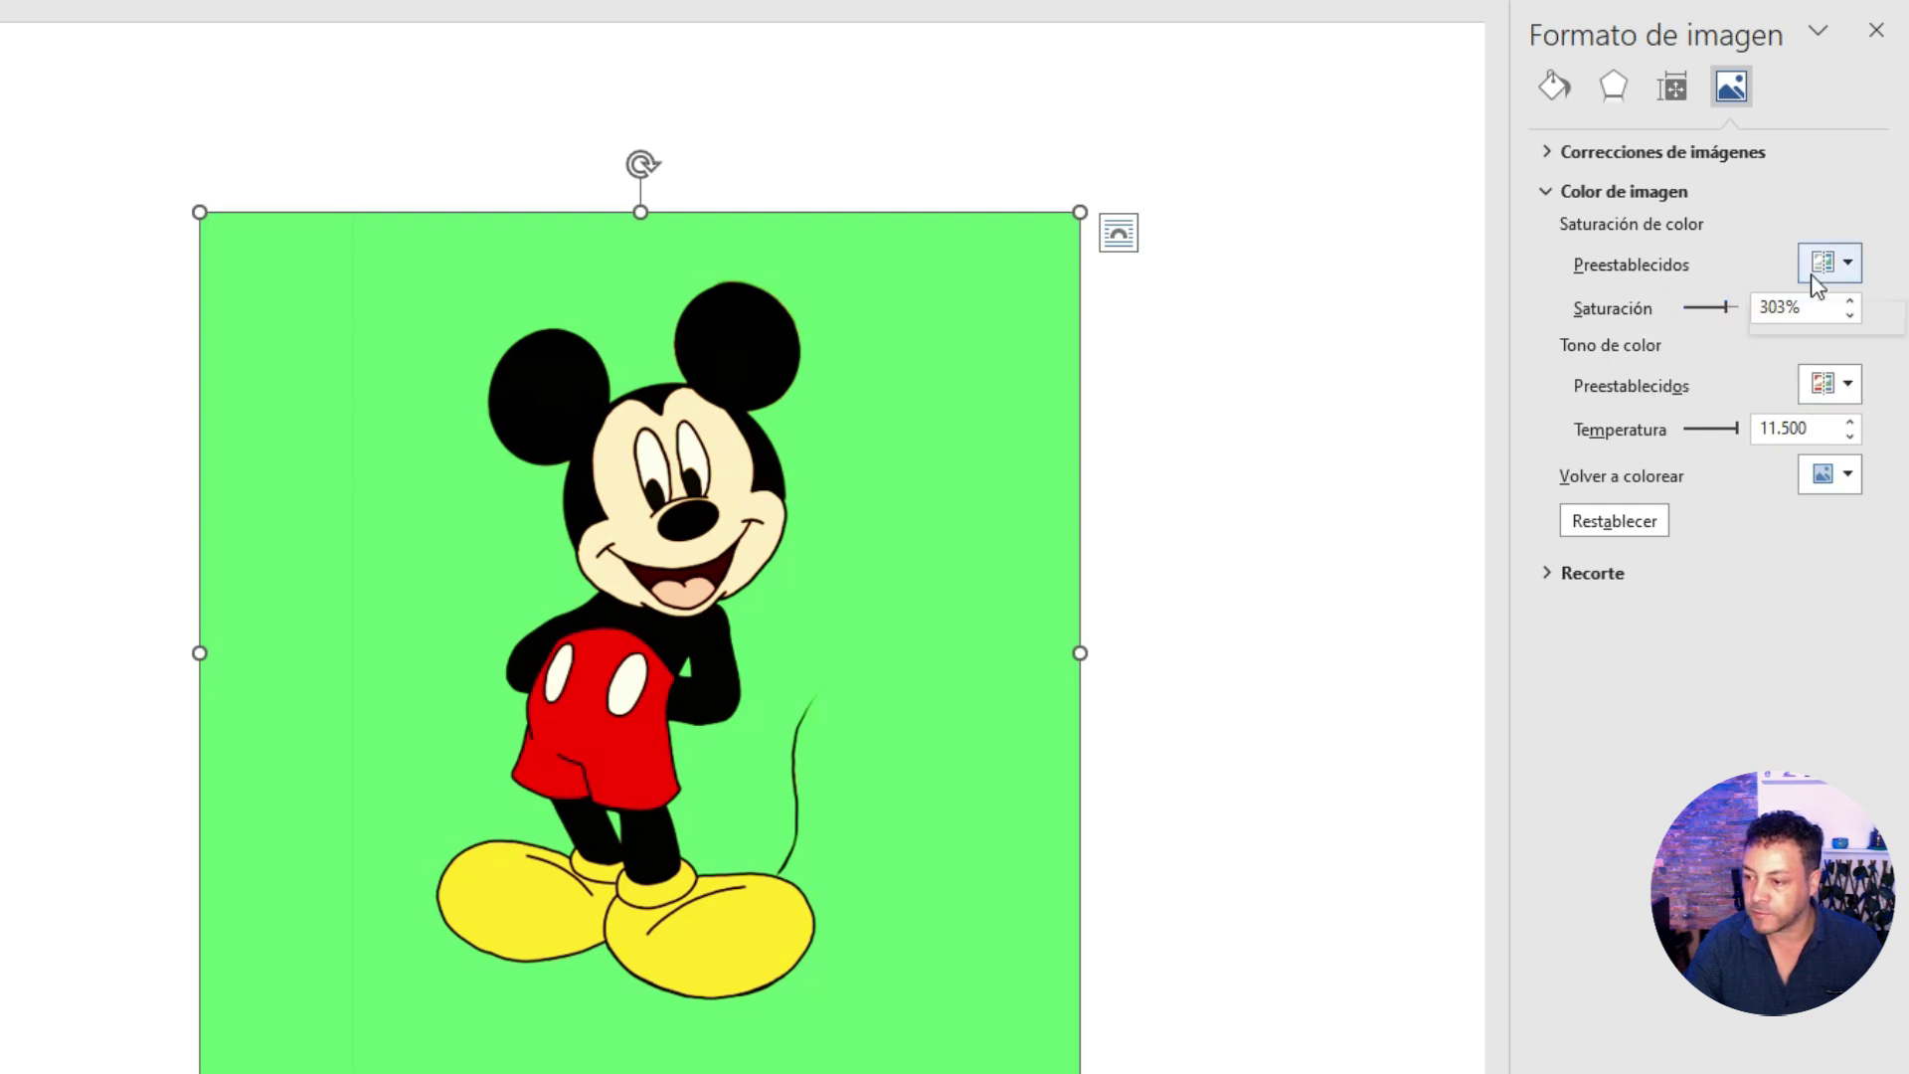
- Try the saturation presets (most saturated, 66%, then 33%) and close the Format Picture pane
{"action": "left_click", "coordinate": [1837, 267]}
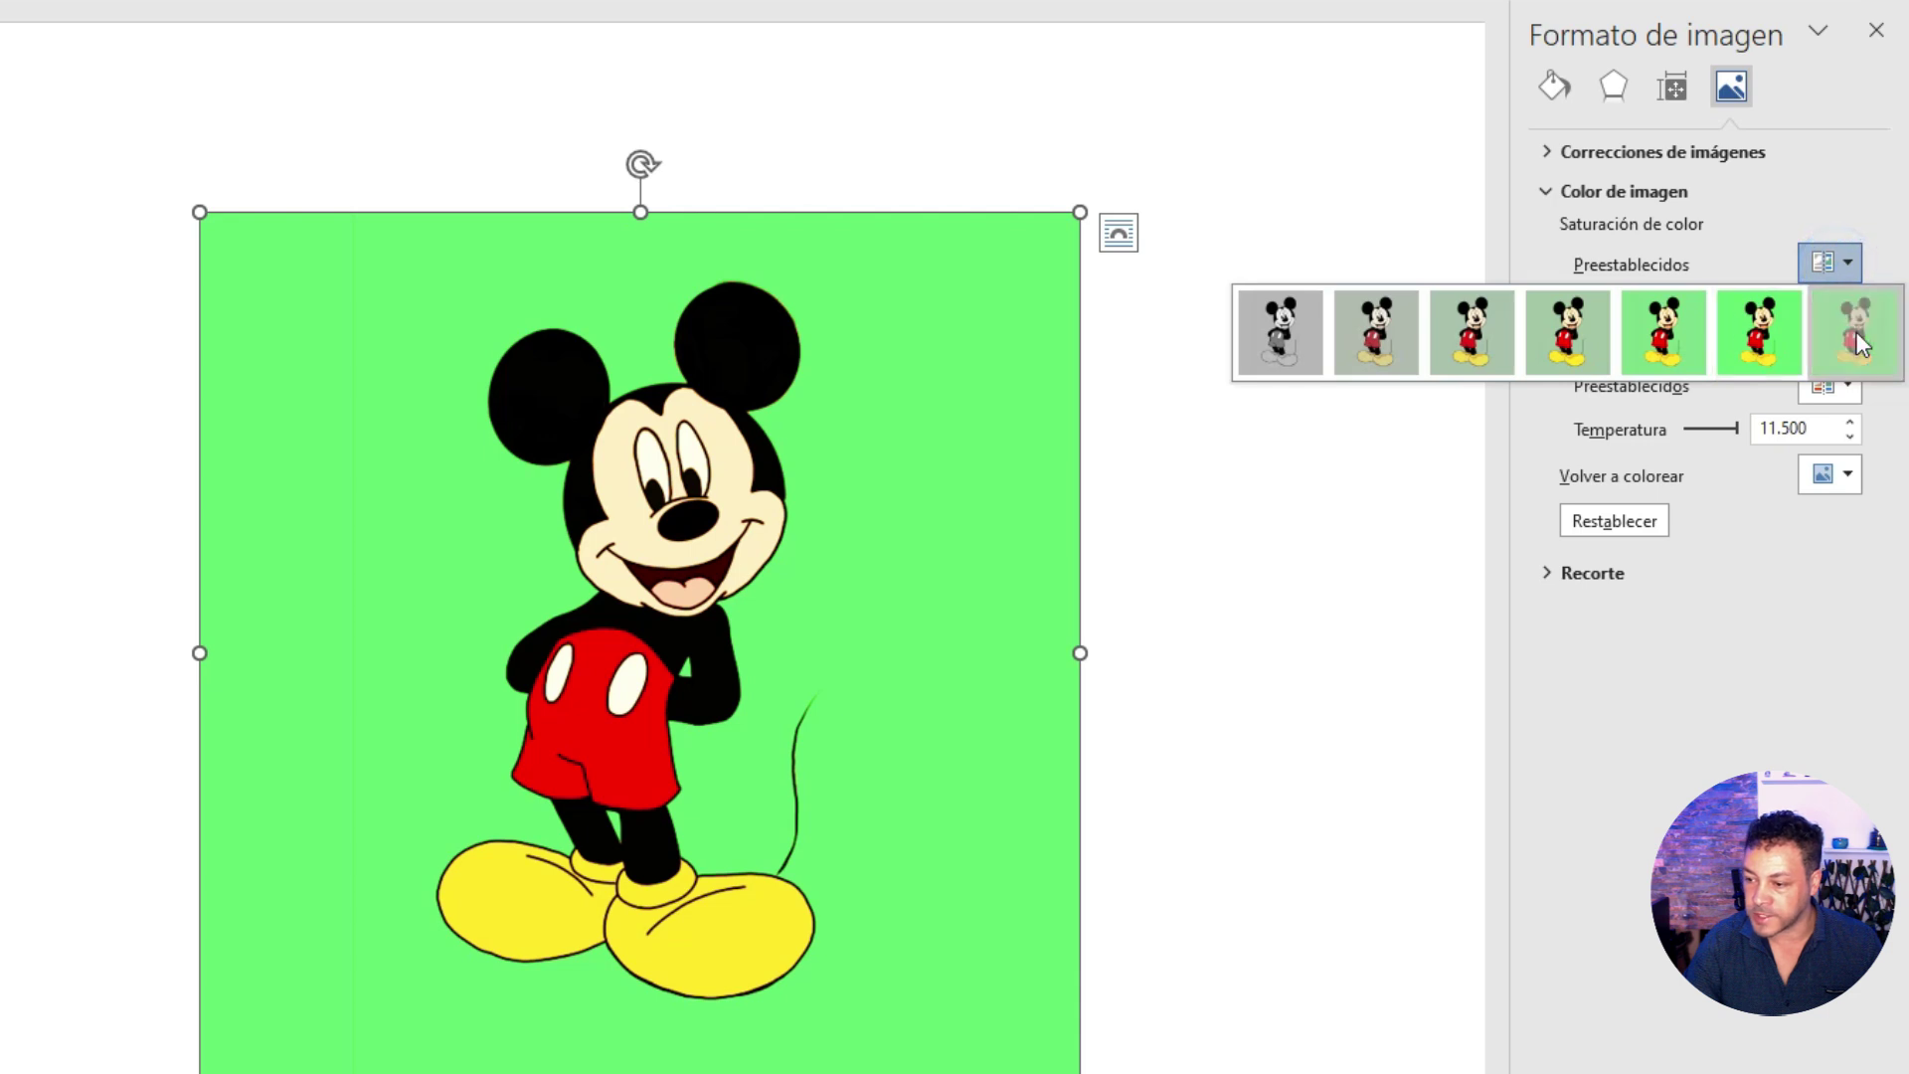
{"action": "left_click", "coordinate": [1854, 331]}
{"action": "left_click", "coordinate": [1829, 270]}
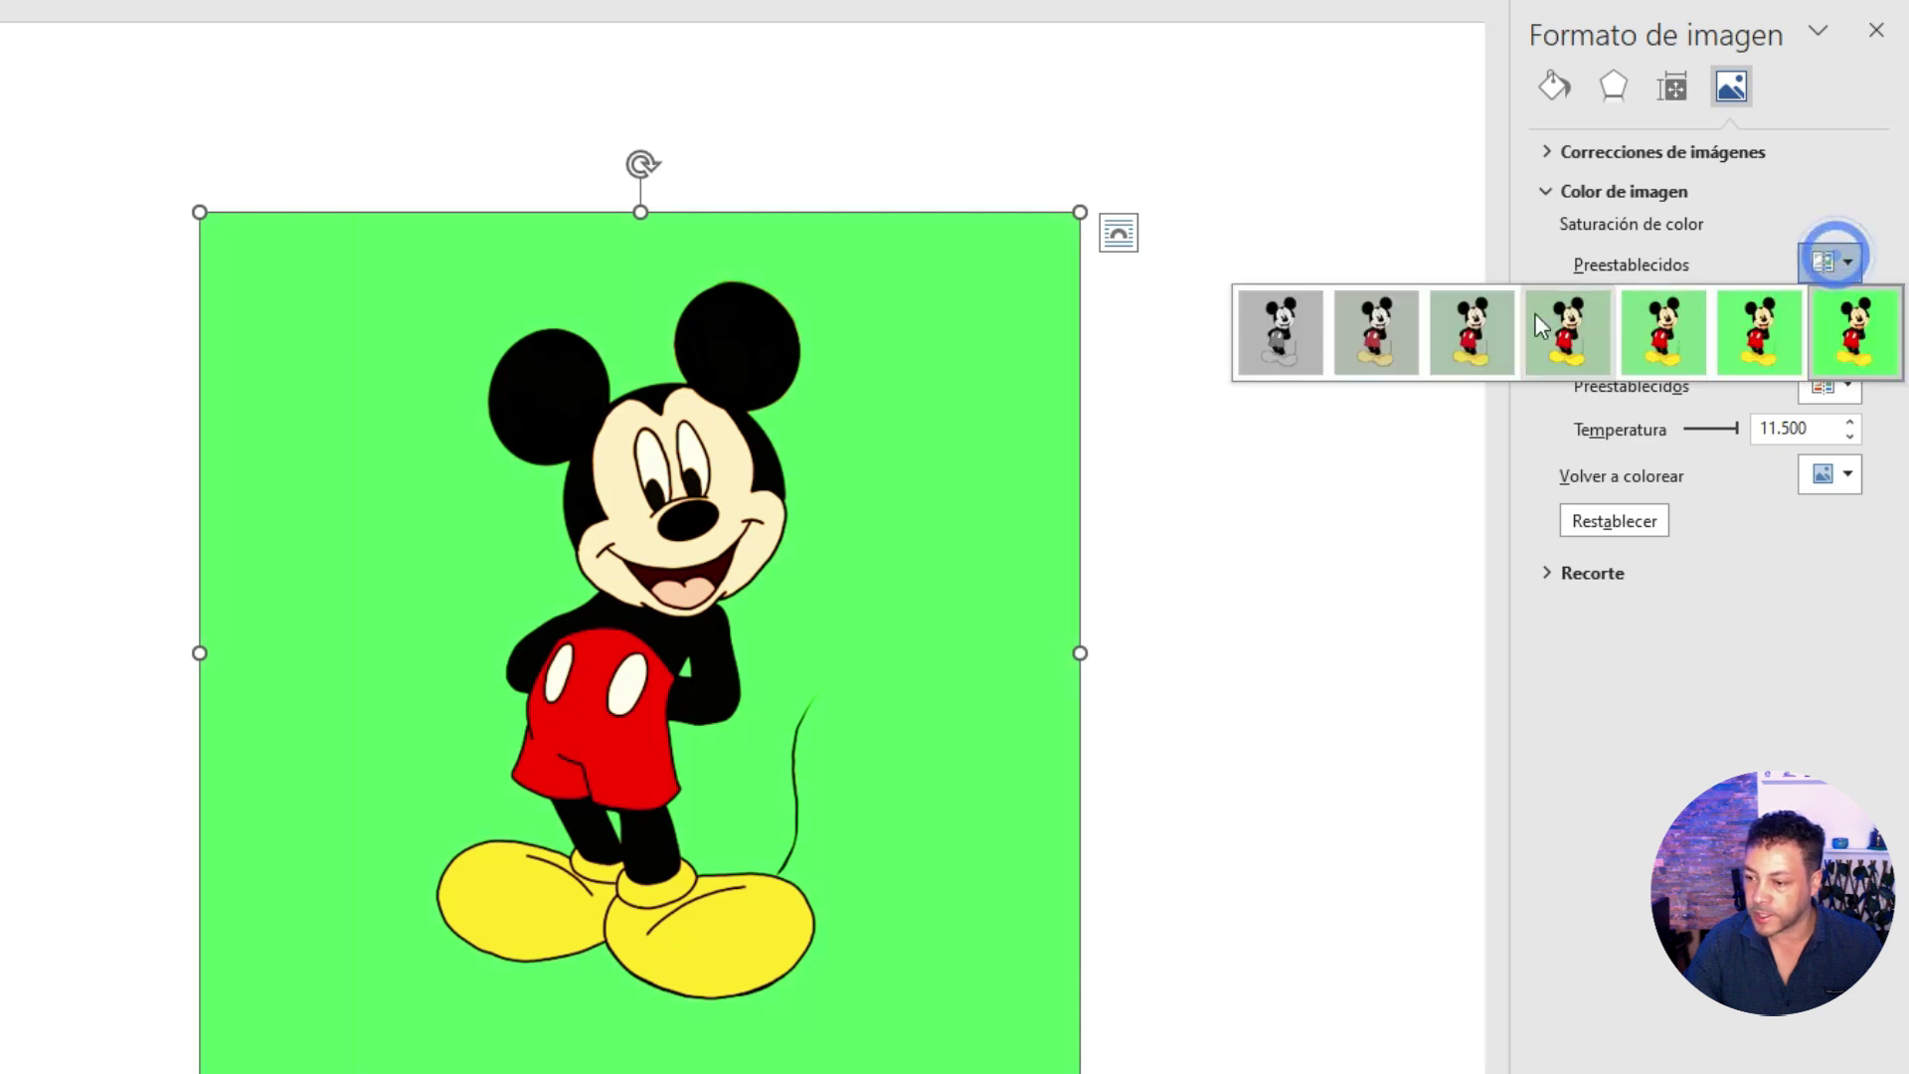
{"action": "left_click", "coordinate": [1460, 326]}
{"action": "left_click", "coordinate": [1837, 264]}
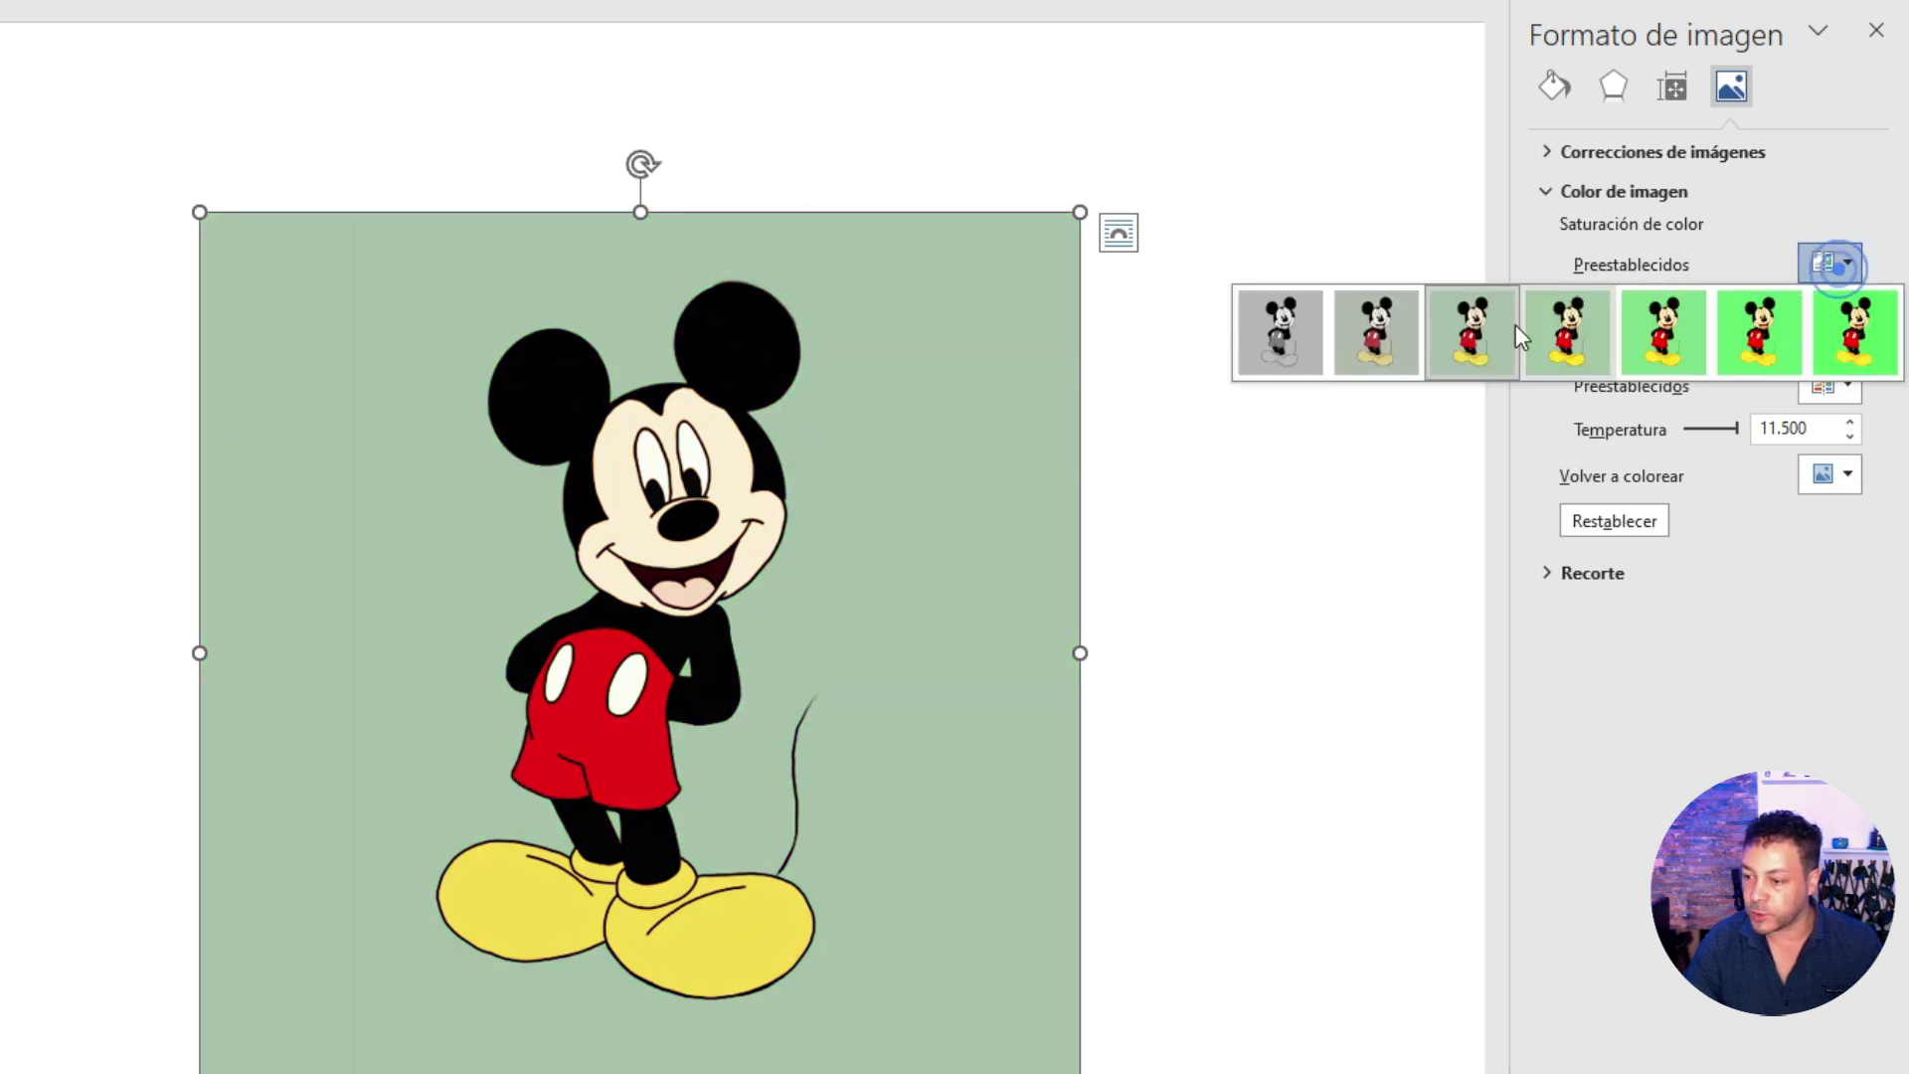
{"action": "left_click", "coordinate": [1394, 332]}
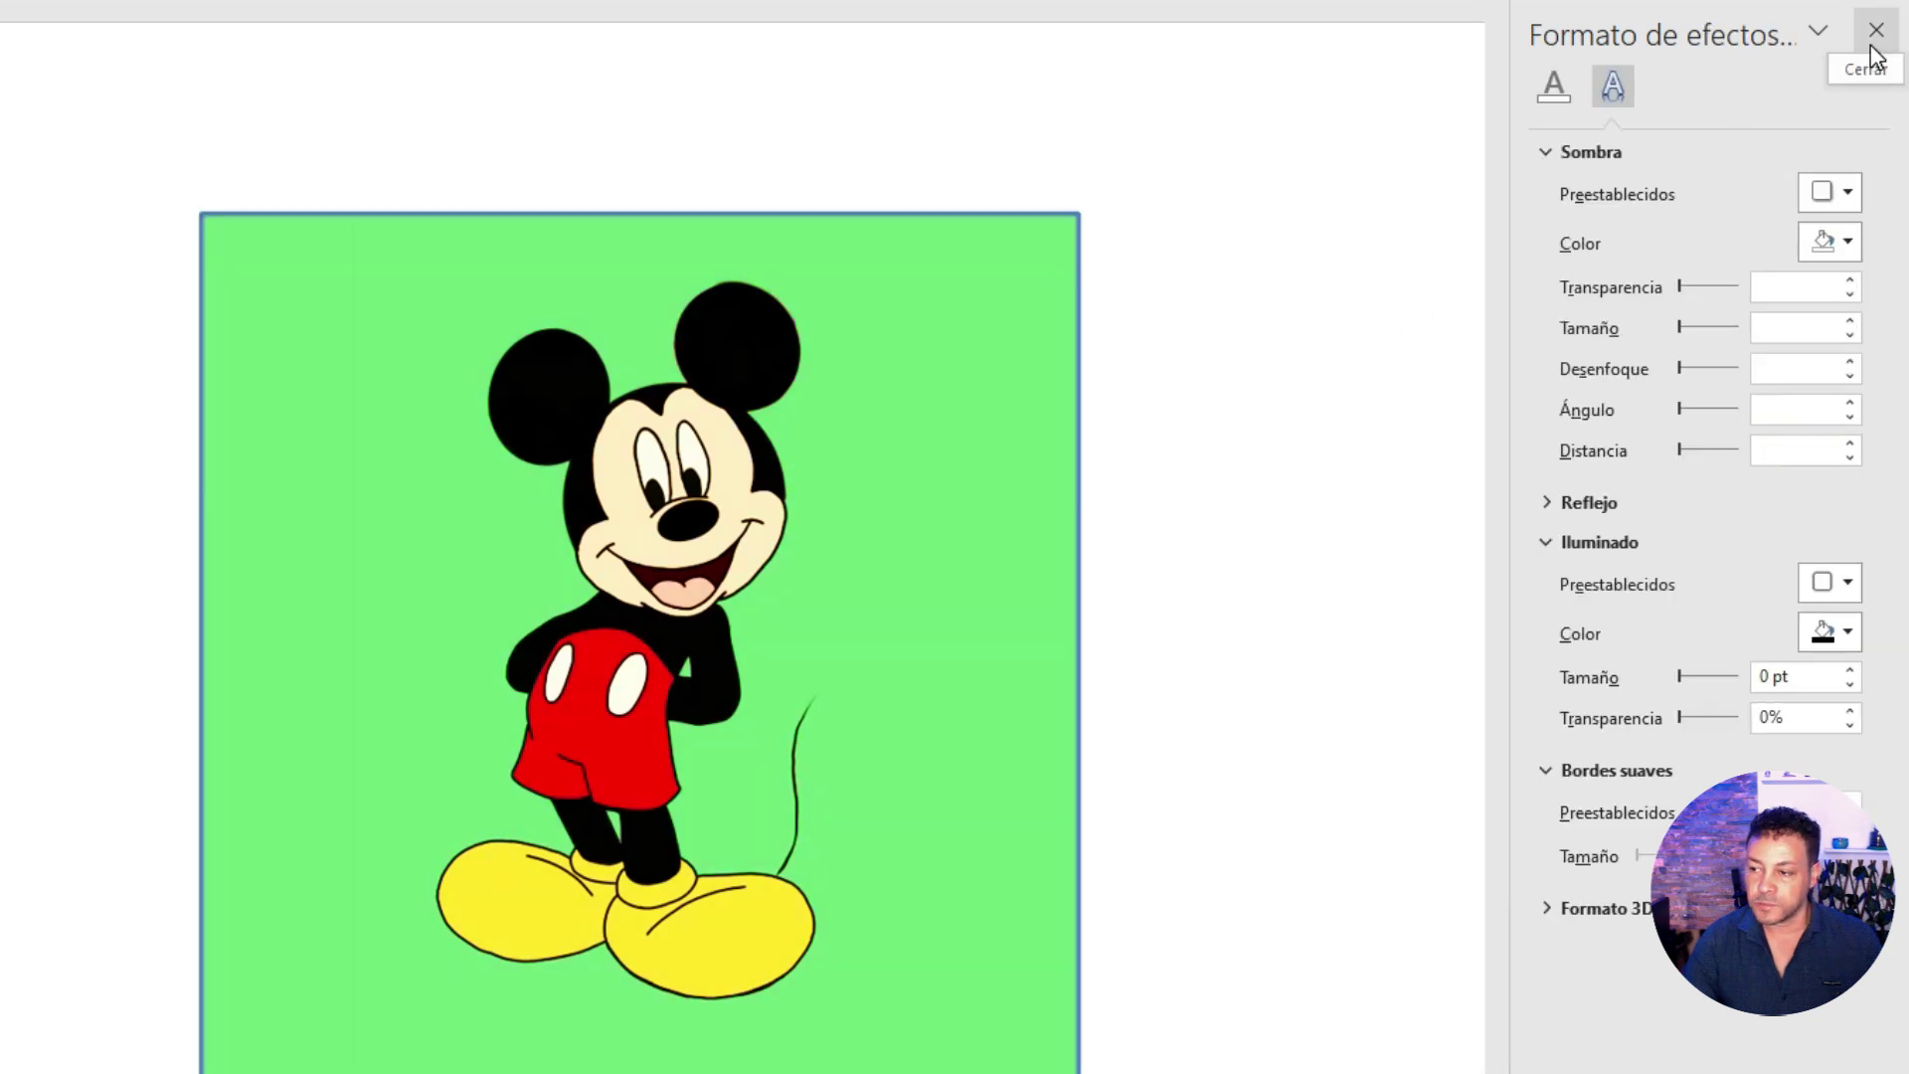
{"action": "left_click", "coordinate": [1872, 47]}
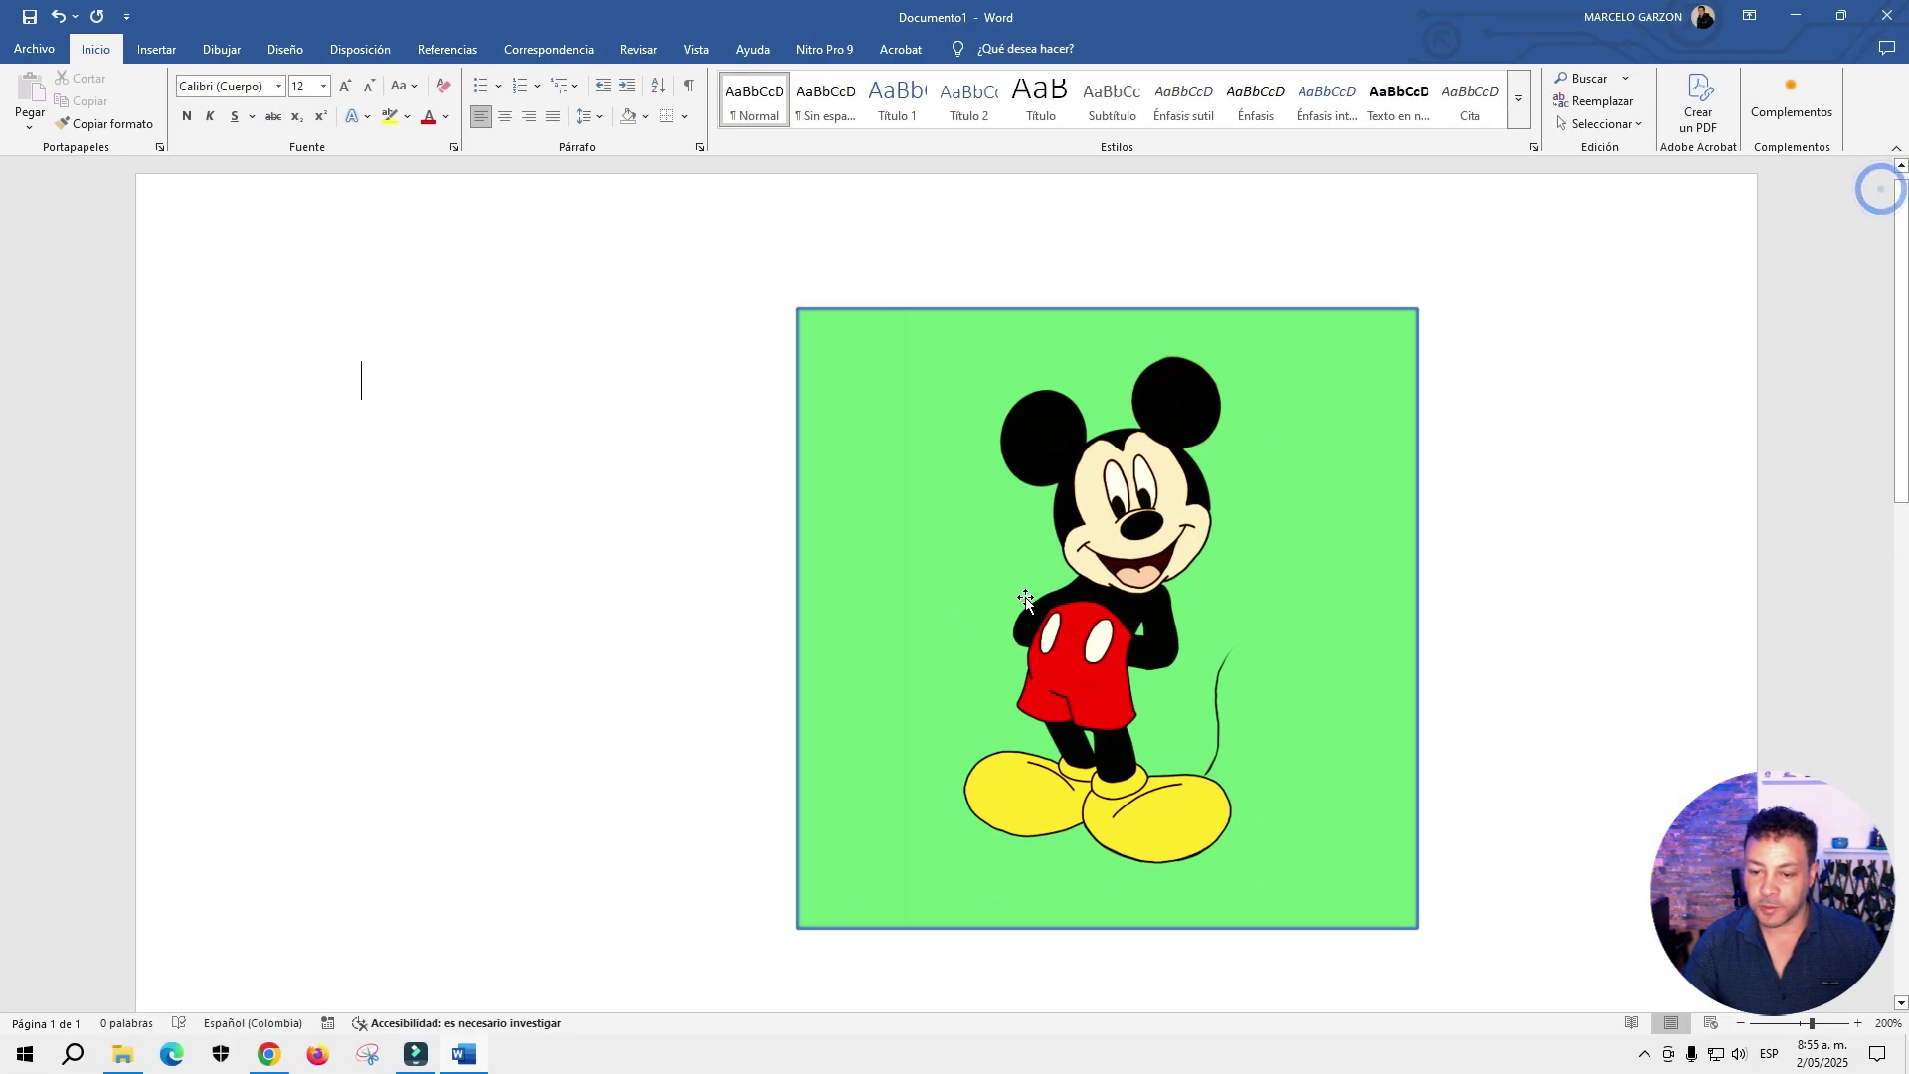
- Apply the Texturizer artistic effect to the Mickey picture and move it slightly up and left
{"action": "left_click", "coordinate": [909, 580]}
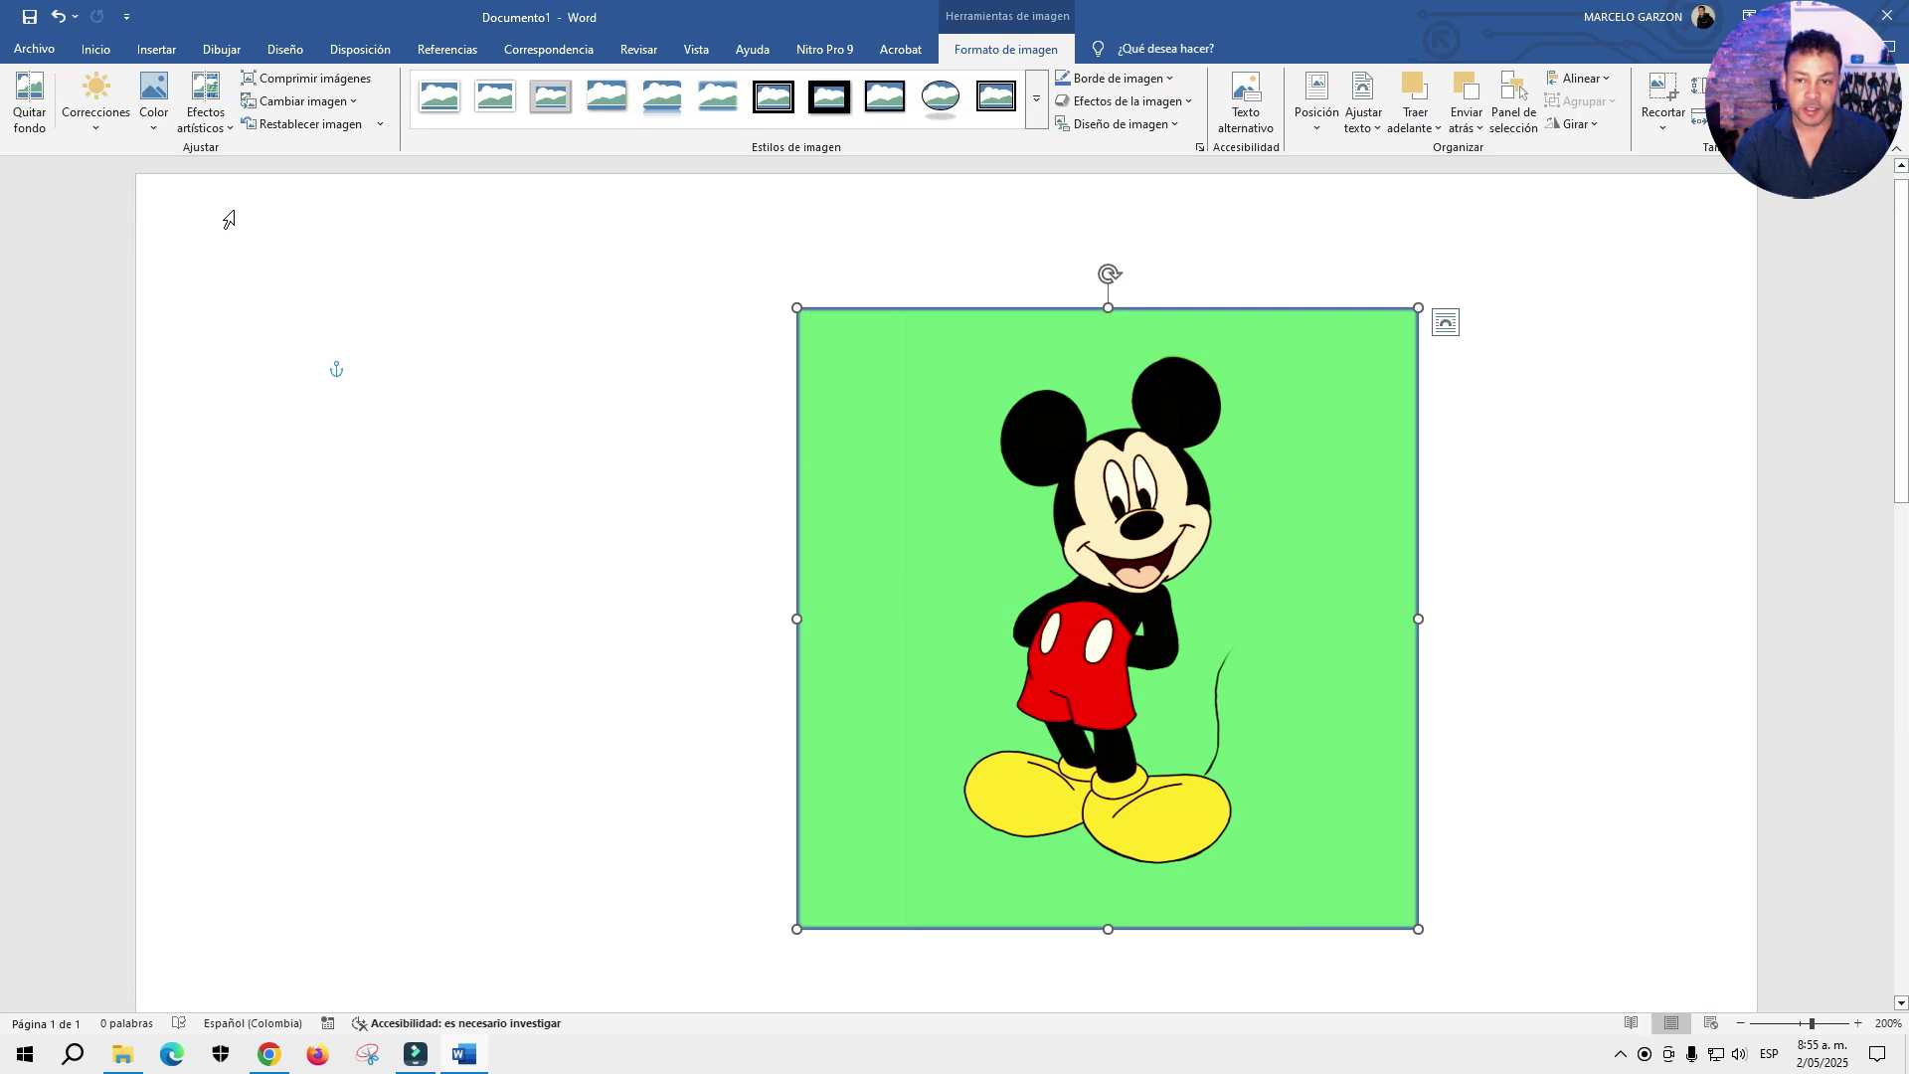
{"action": "left_click", "coordinate": [228, 133]}
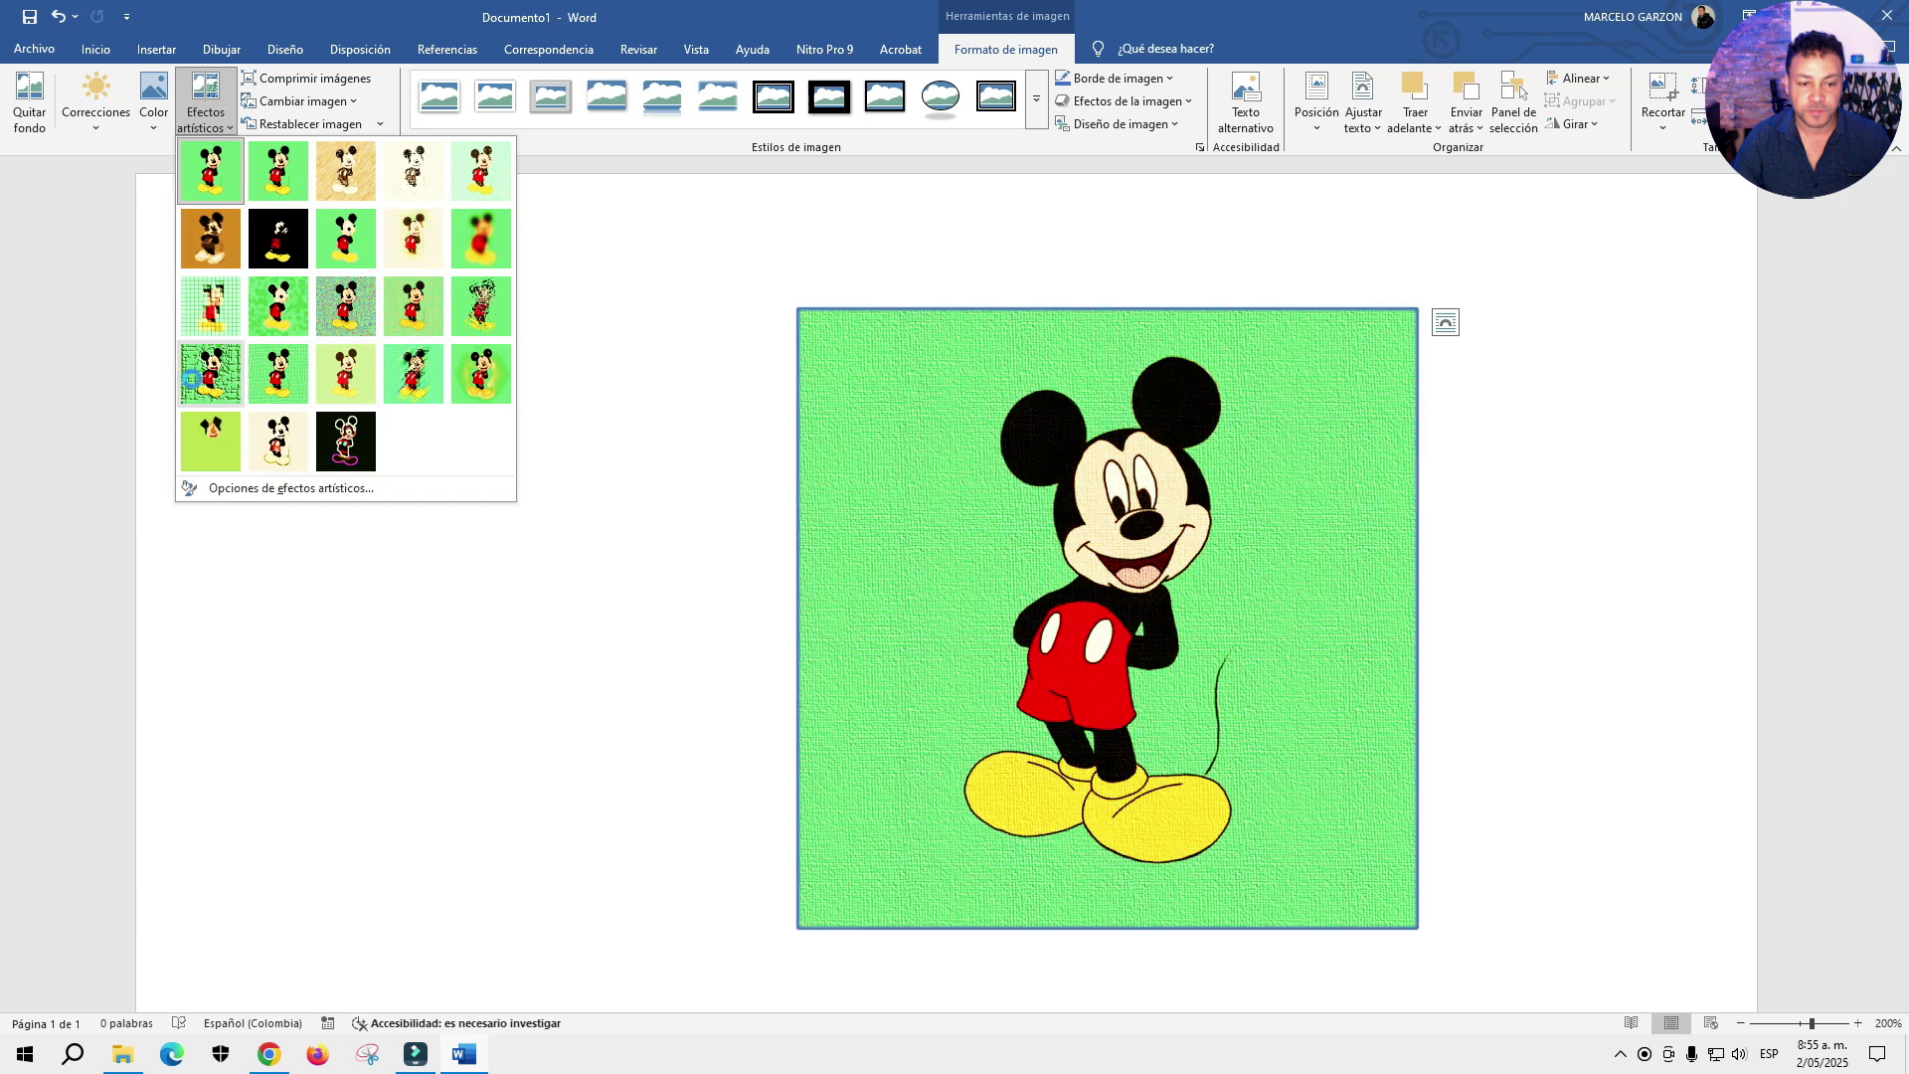
{"action": "left_click", "coordinate": [202, 385]}
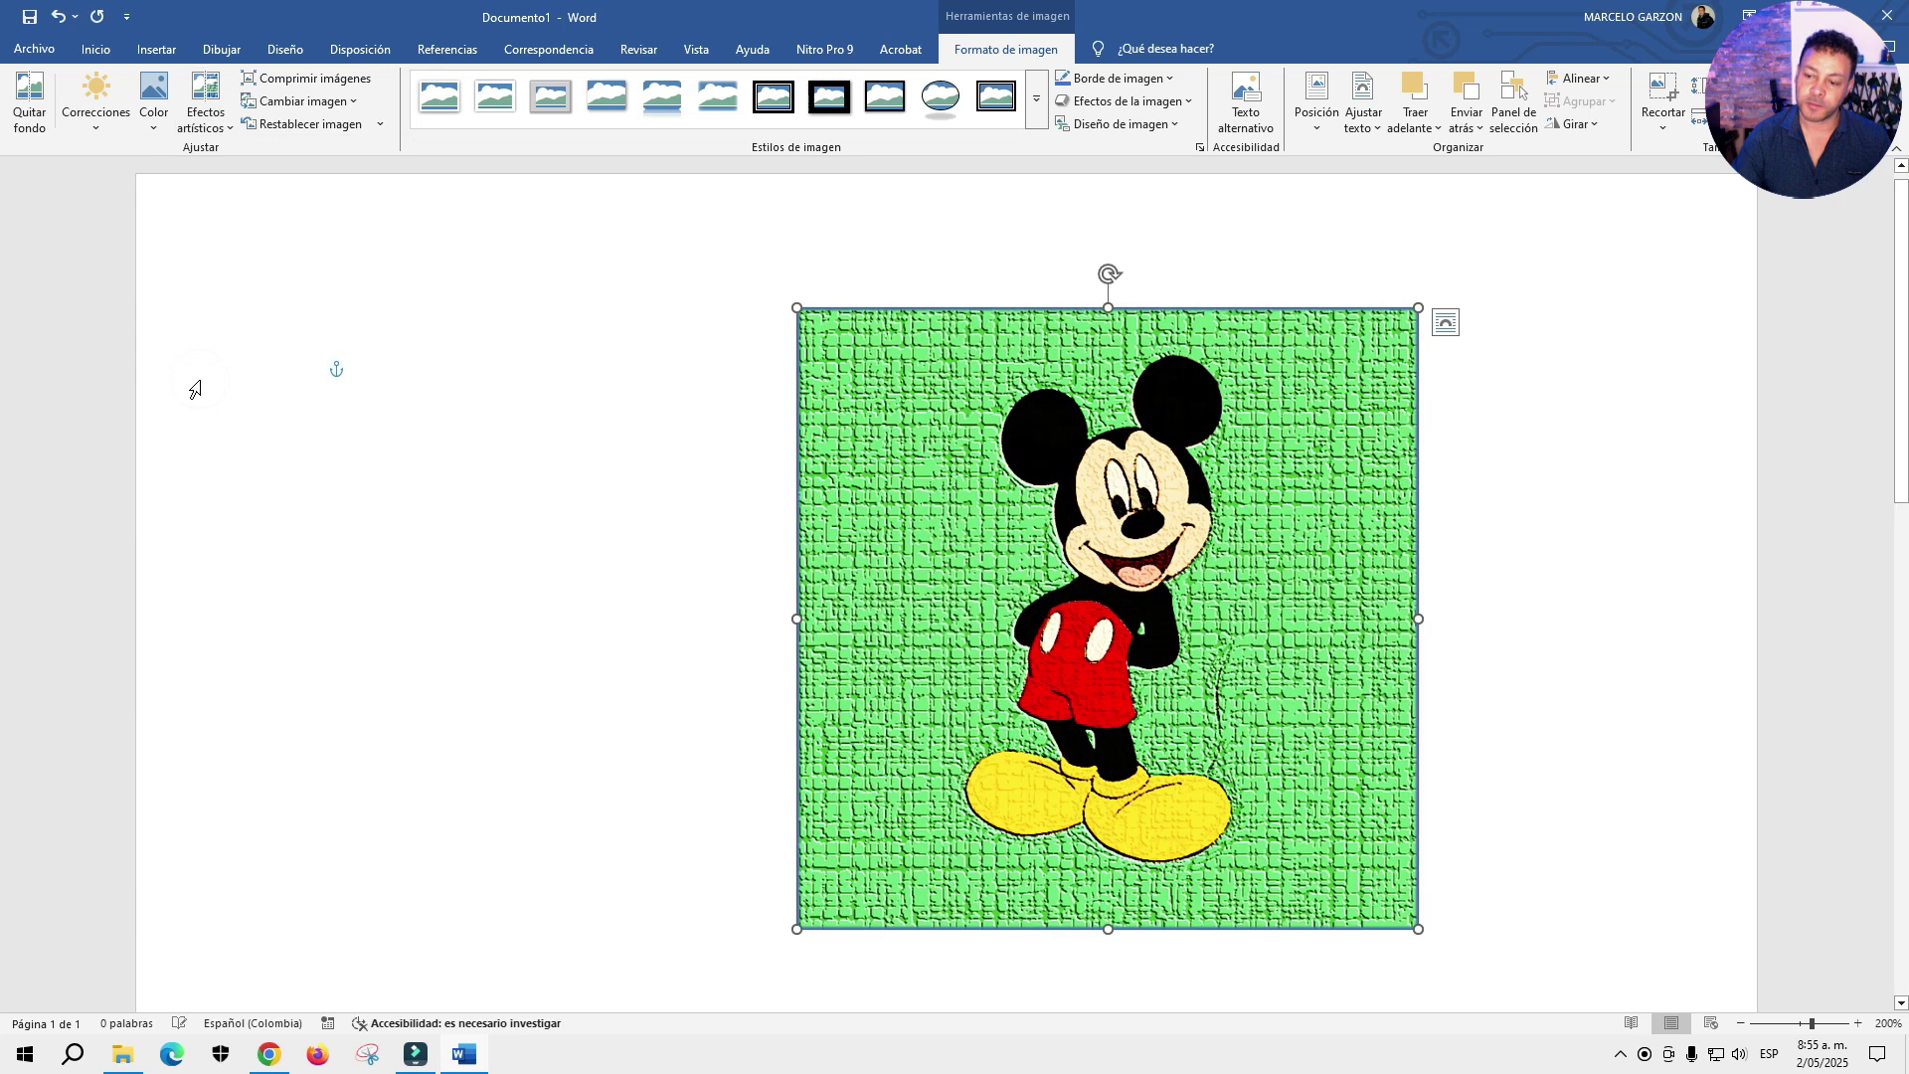
{"action": "left_click_drag", "start_coordinate": [1215, 581], "coordinate": [850, 508]}
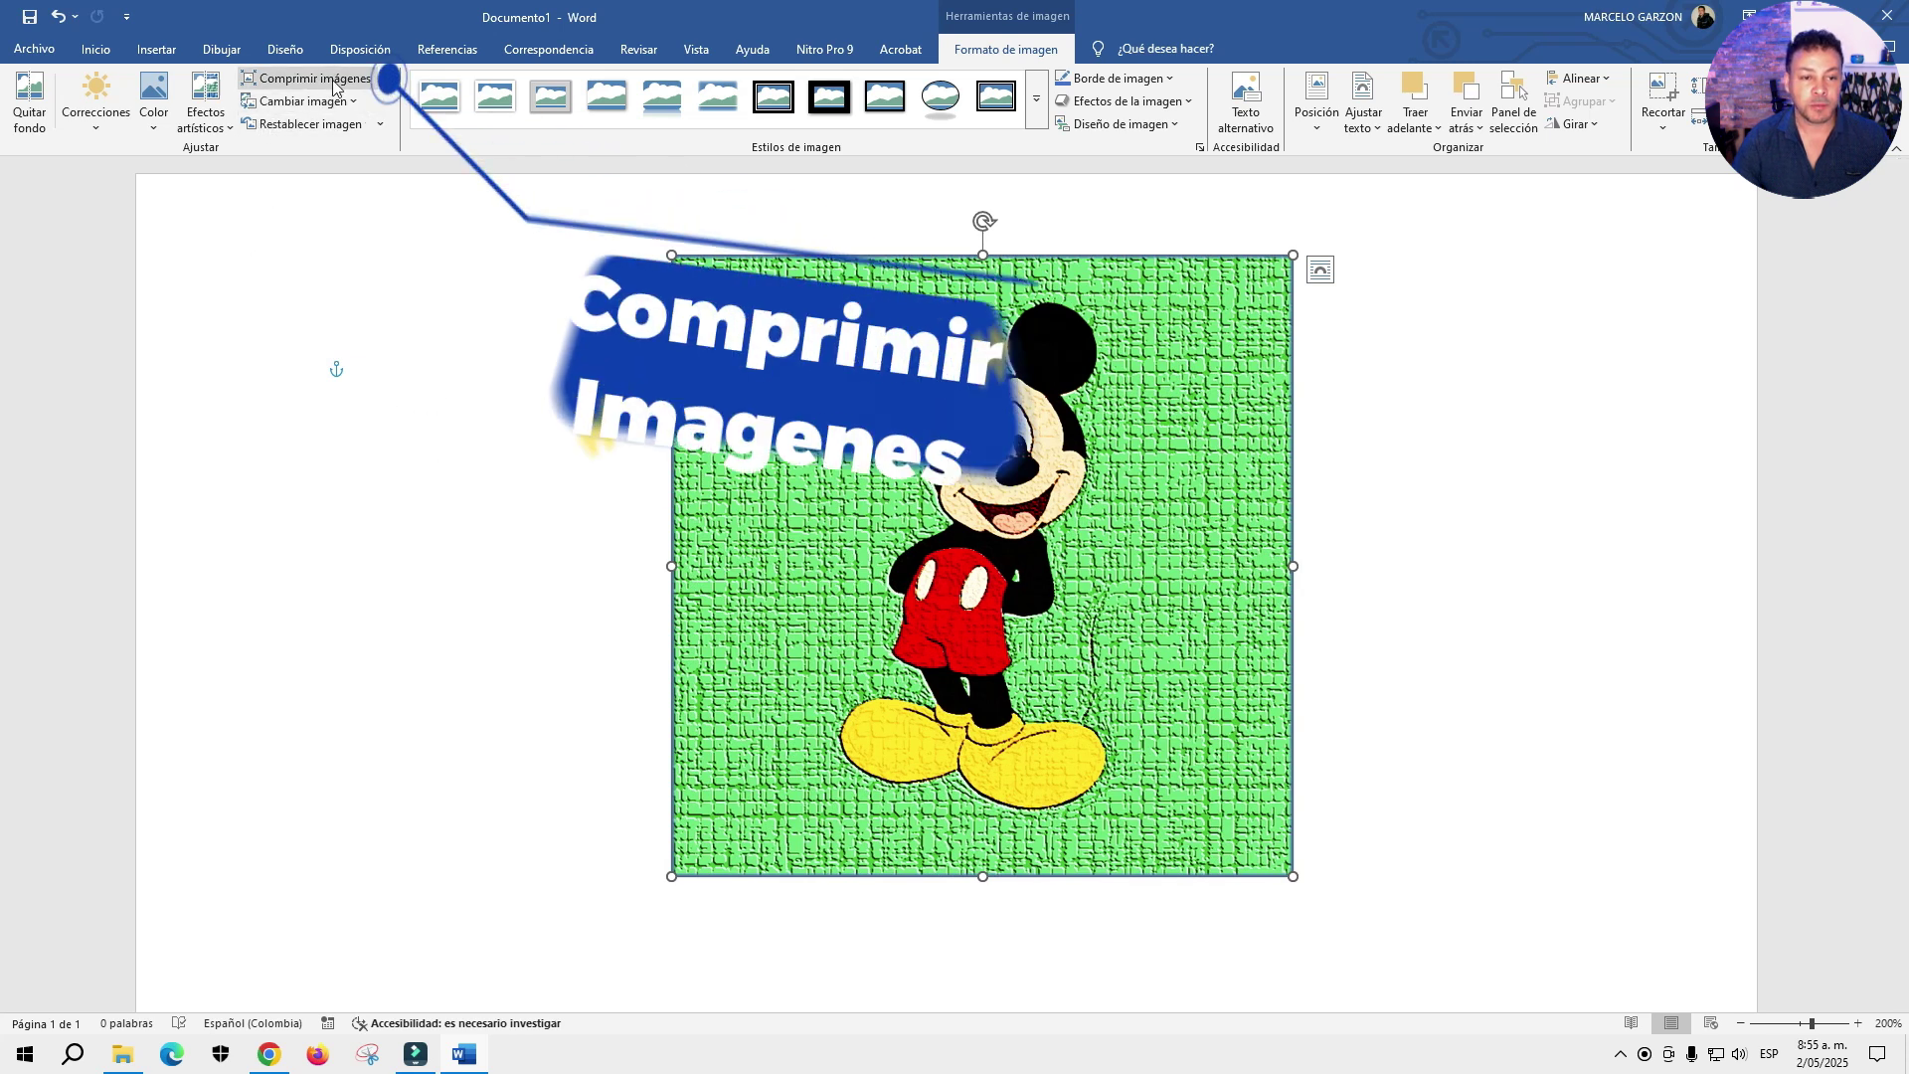
- Select HD (330 ppp) in the Comprimir imágenes dialog, then close it without compressing
{"action": "left_click", "coordinate": [366, 86]}
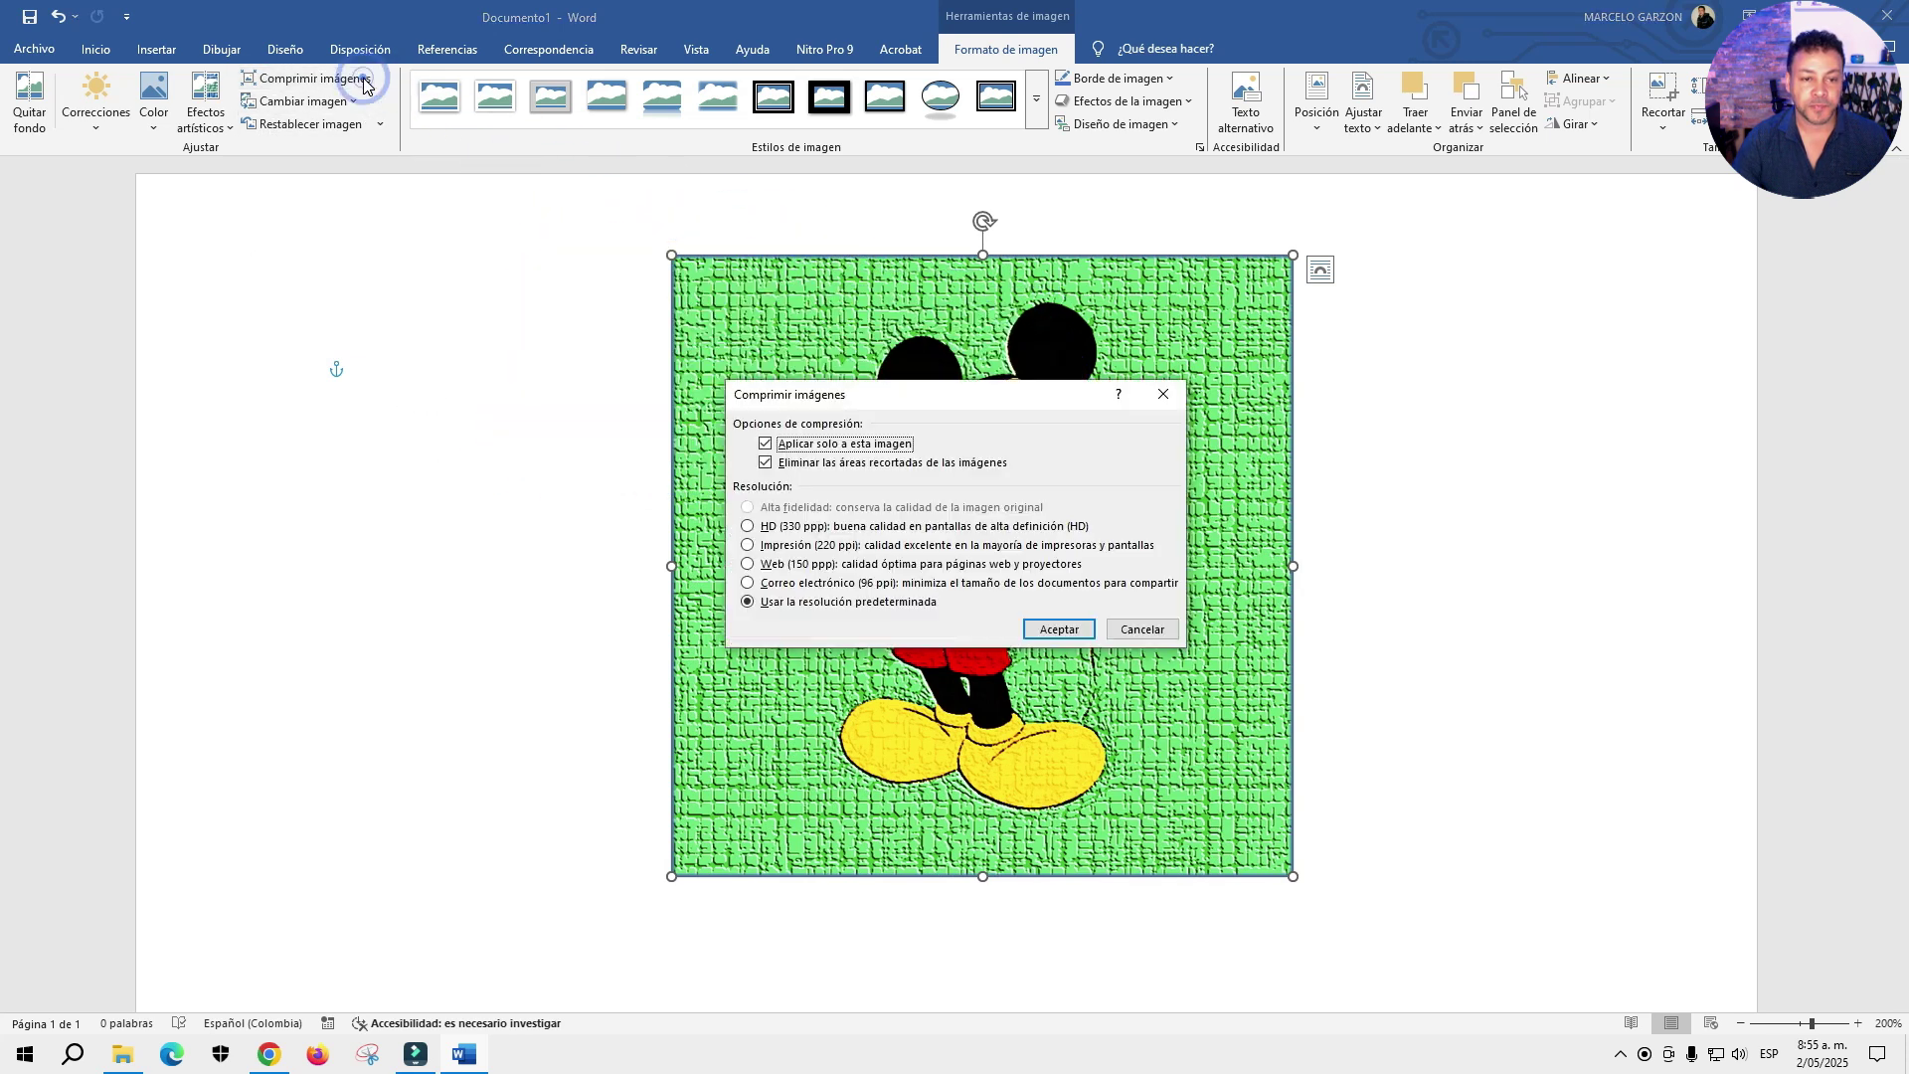
{"action": "left_click_drag", "start_coordinate": [1022, 400], "coordinate": [1006, 422]}
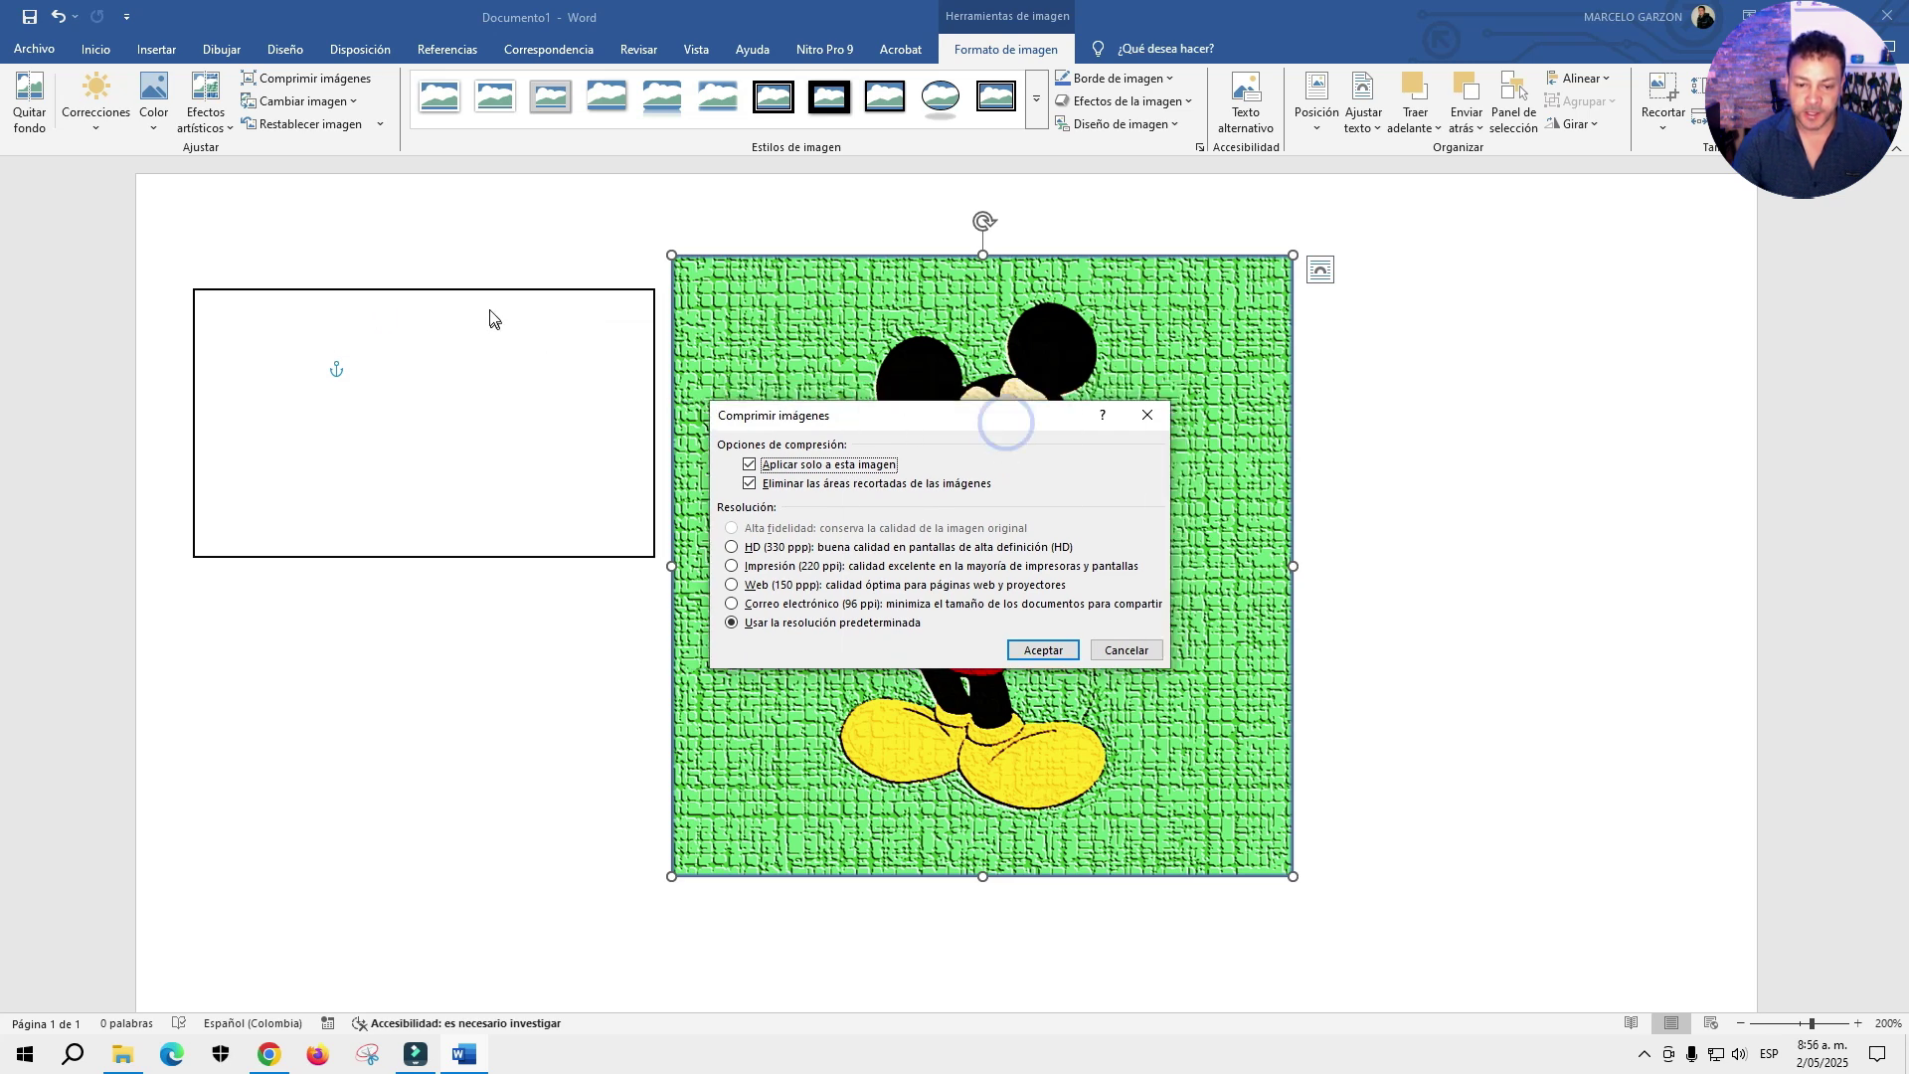
{"action": "left_click_drag", "start_coordinate": [444, 369], "coordinate": [494, 316]}
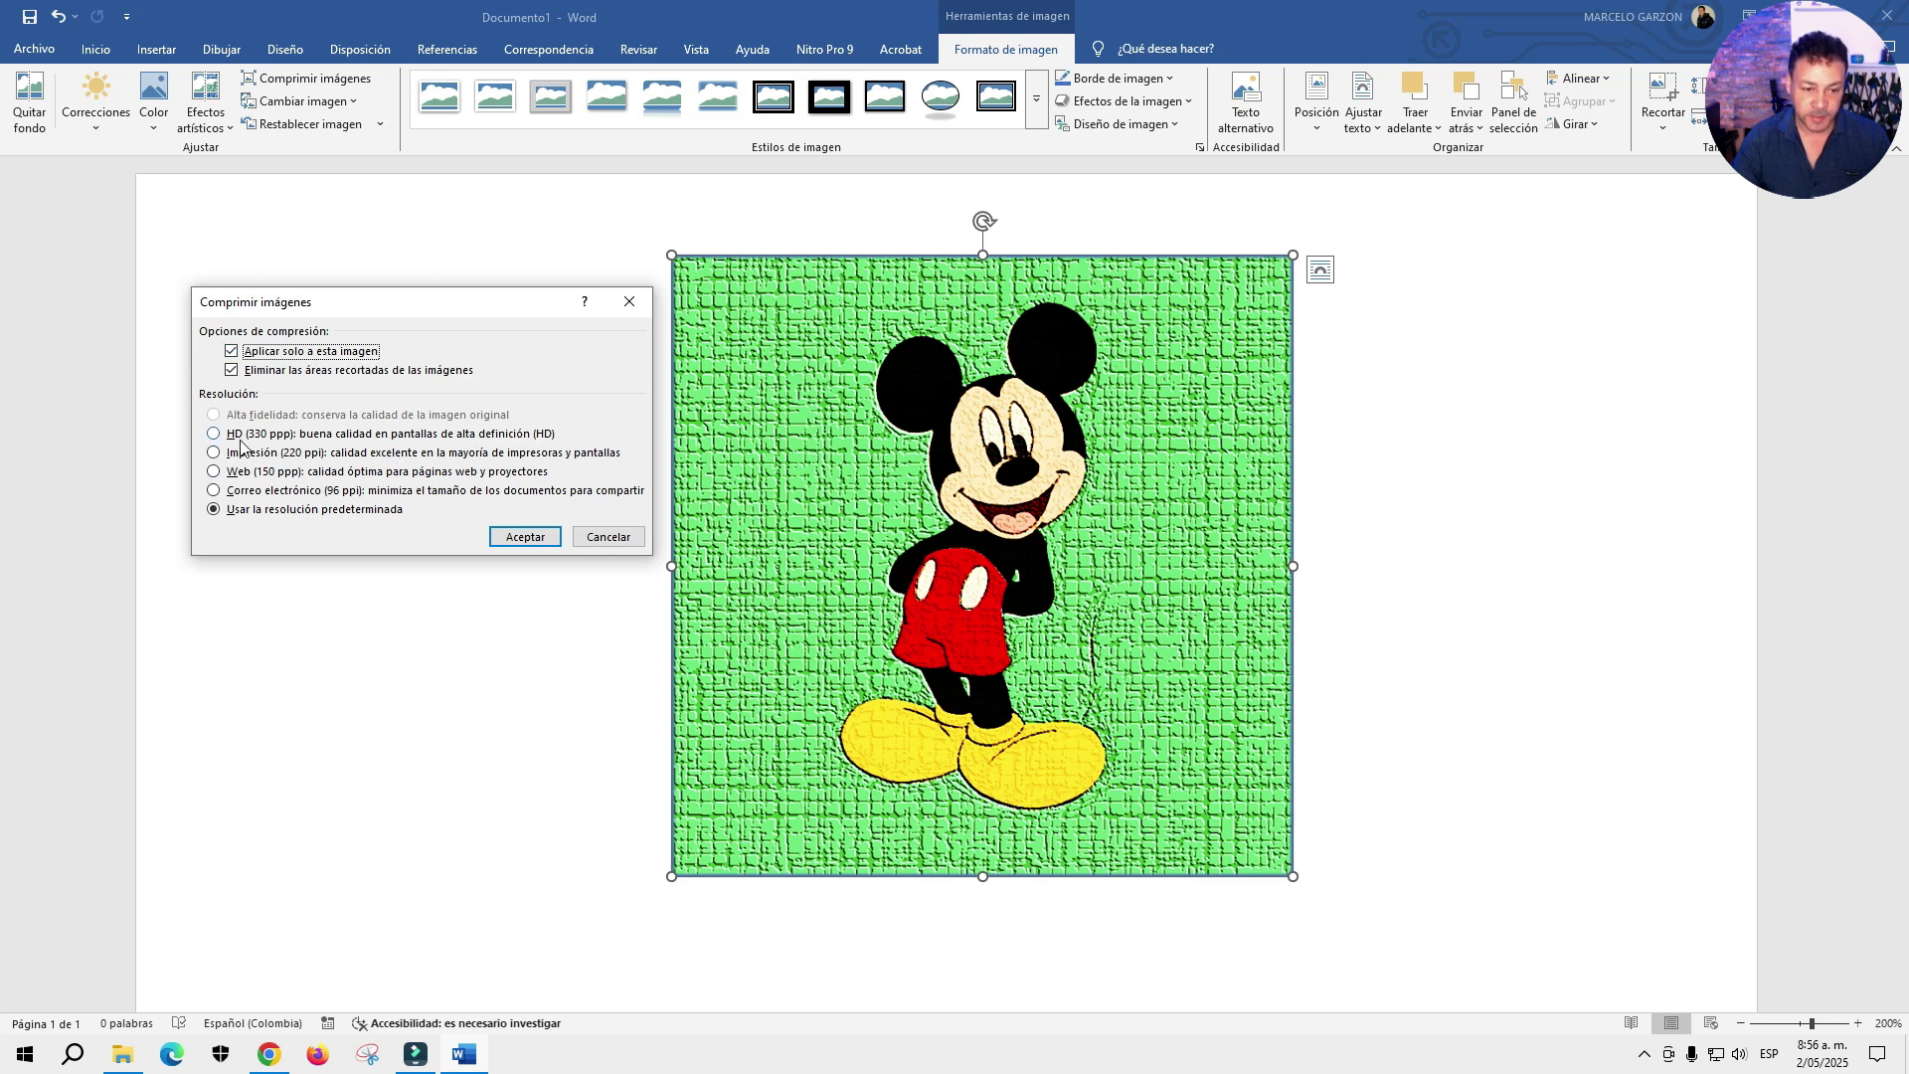
{"action": "key", "text": "Tab"}
{"action": "key", "text": "Tab"}
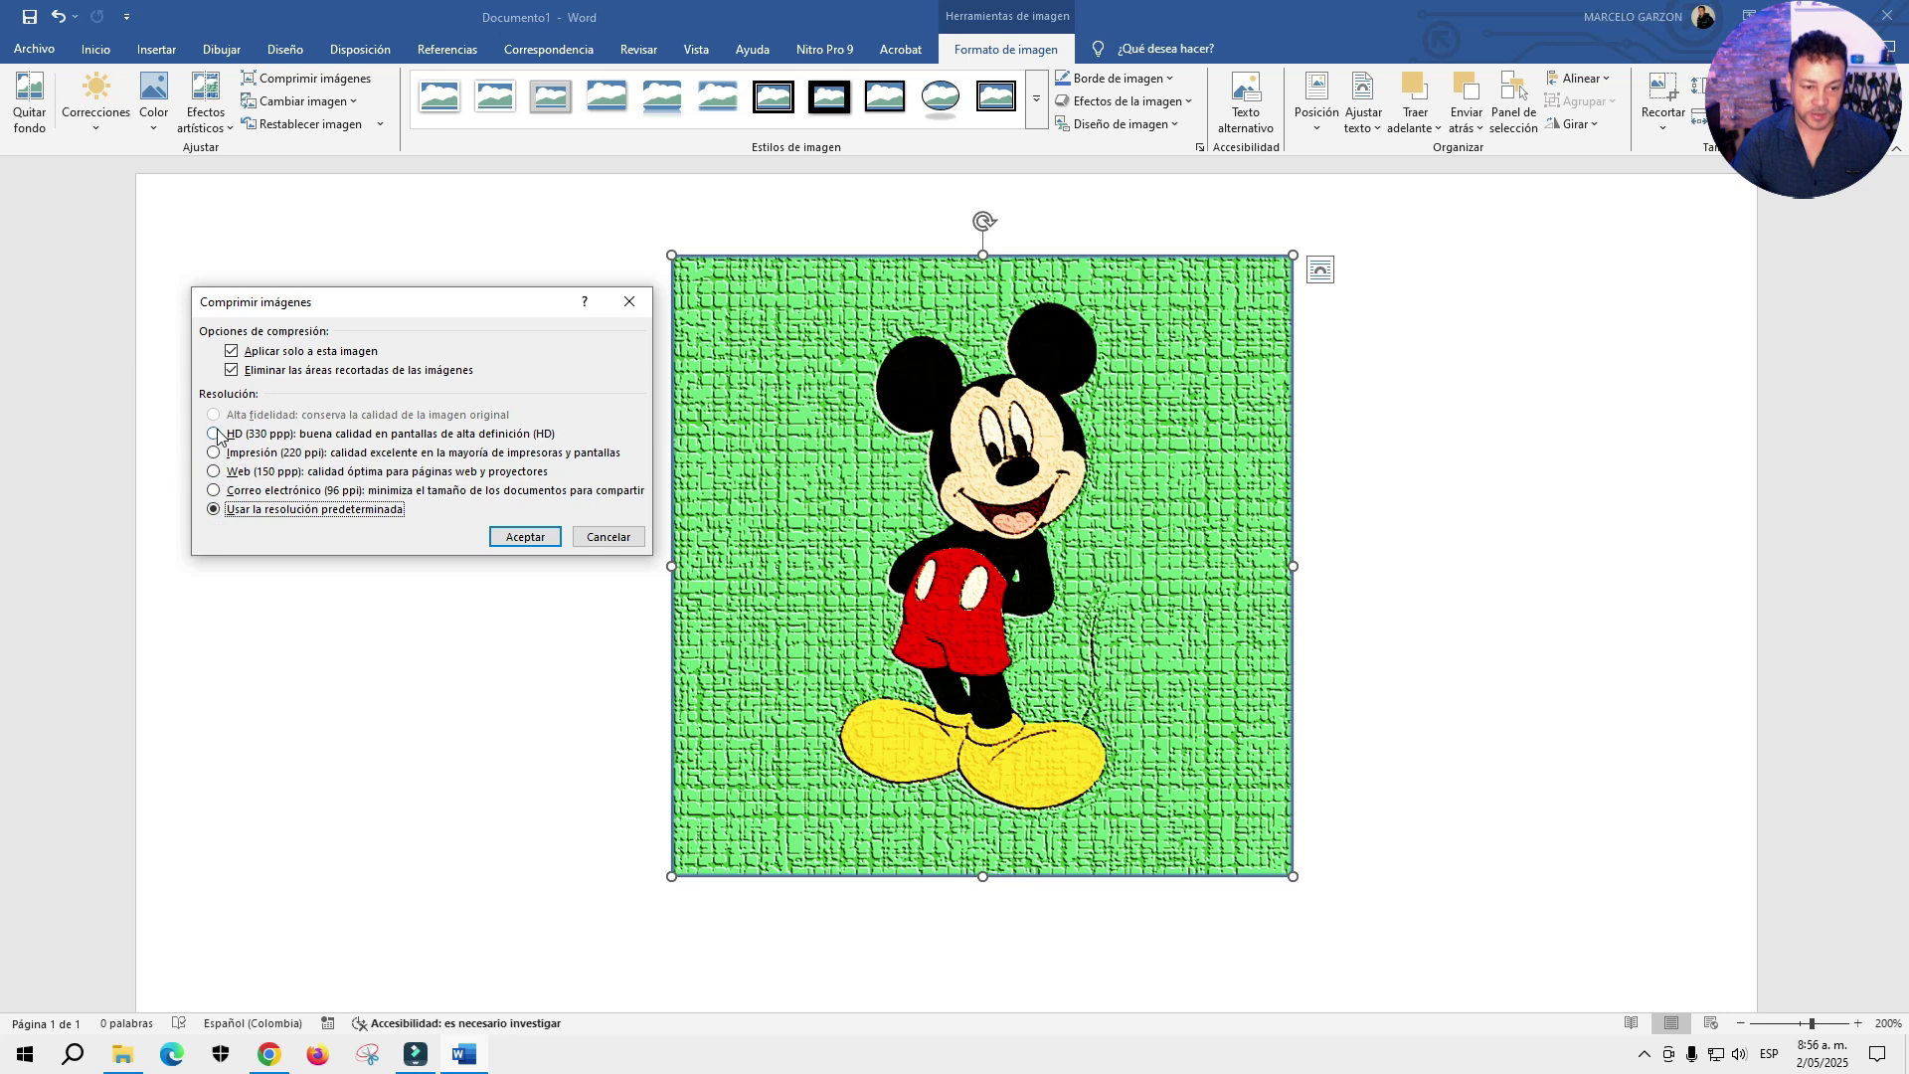
{"action": "left_click", "coordinate": [216, 435]}
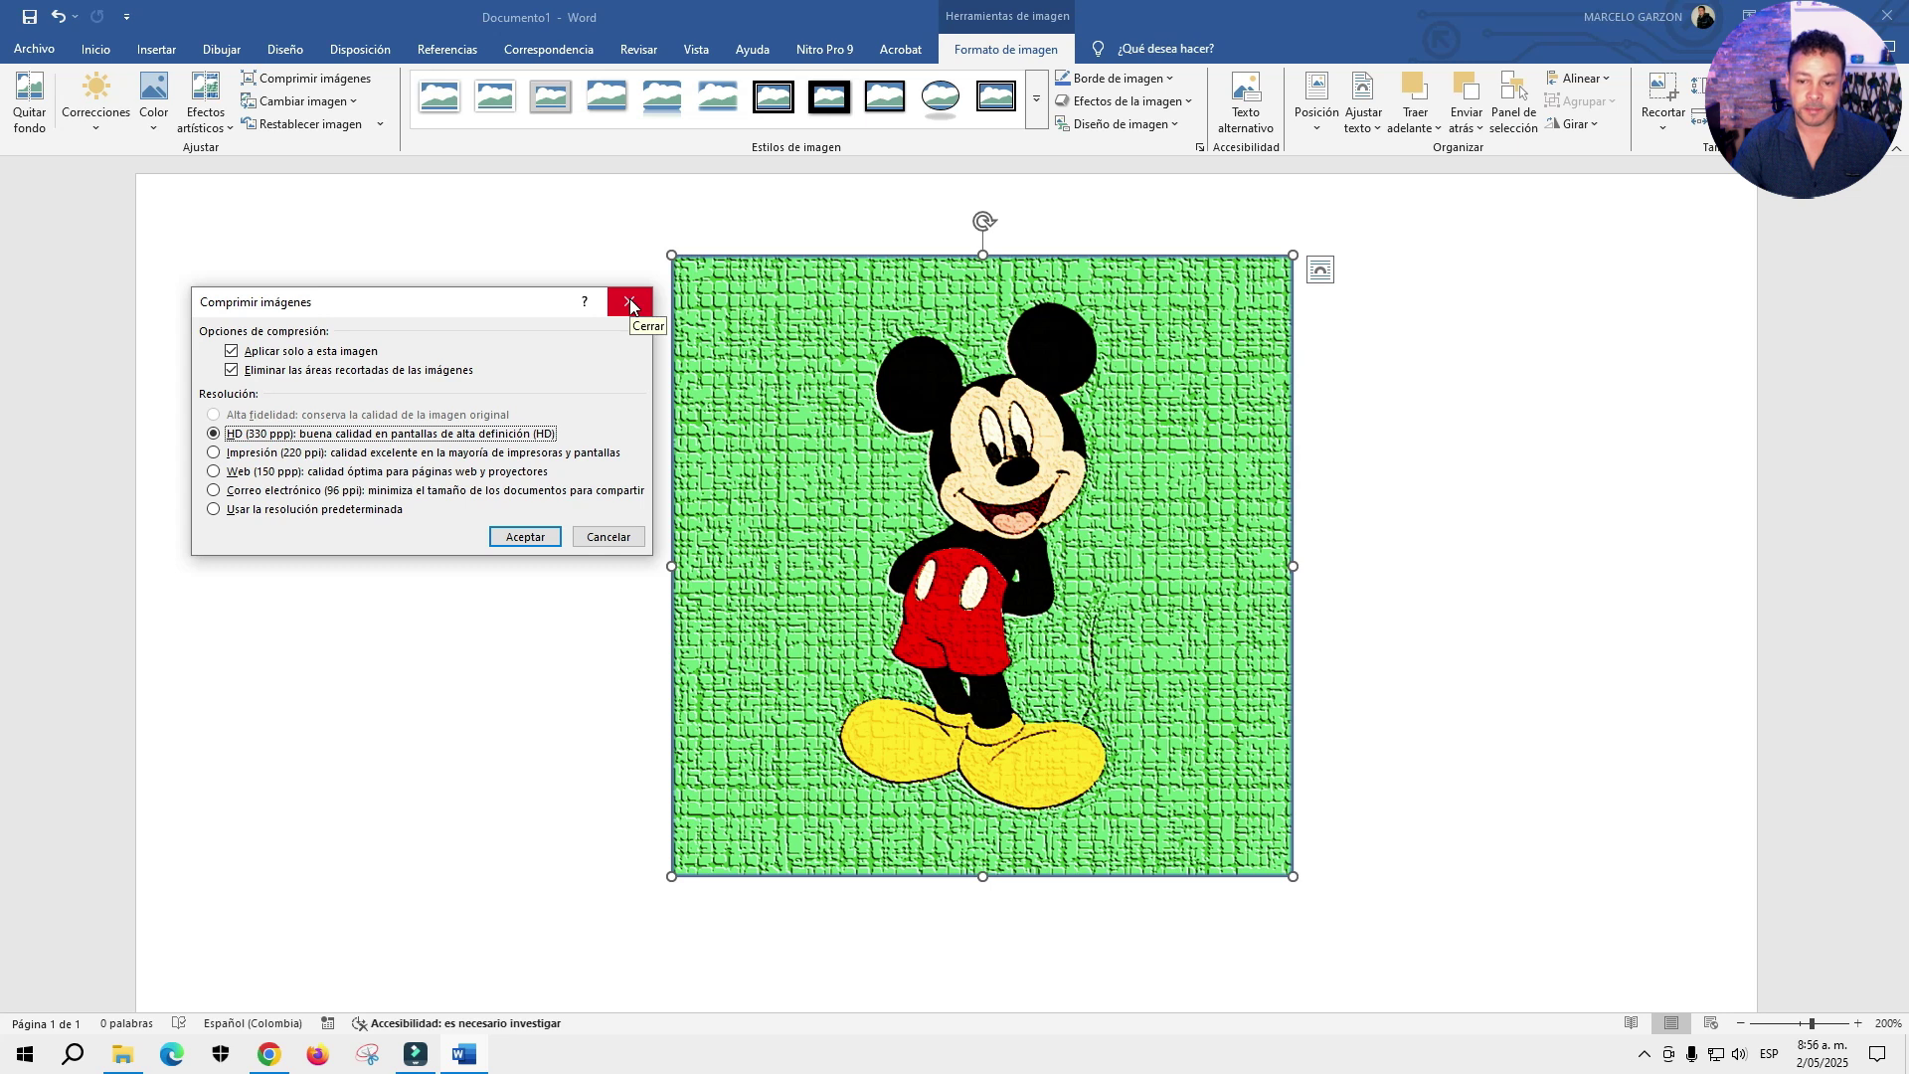
{"action": "left_click", "coordinate": [631, 303]}
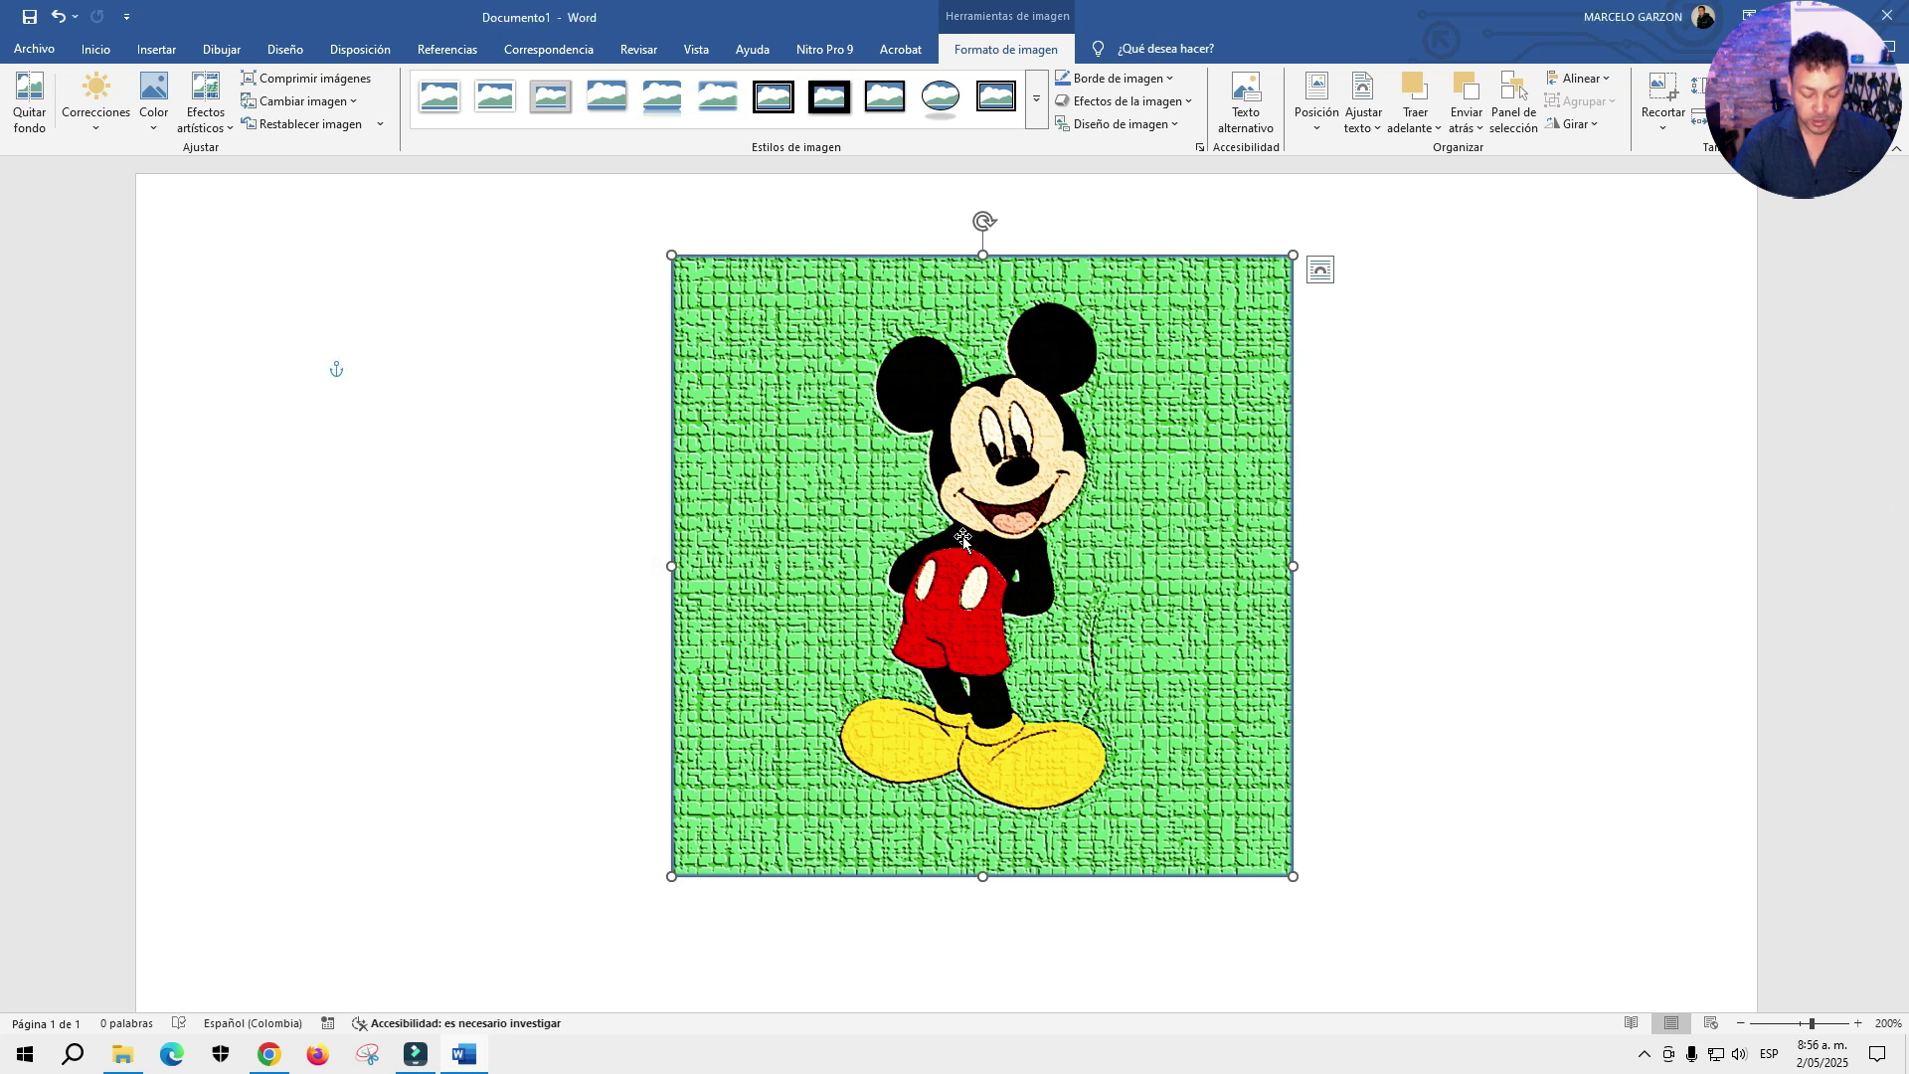
- Undo the Texturizer effect and try the rounded, reflected picture style
{"action": "key", "text": "ctrl+z"}
{"action": "key", "text": "ctrl+z"}
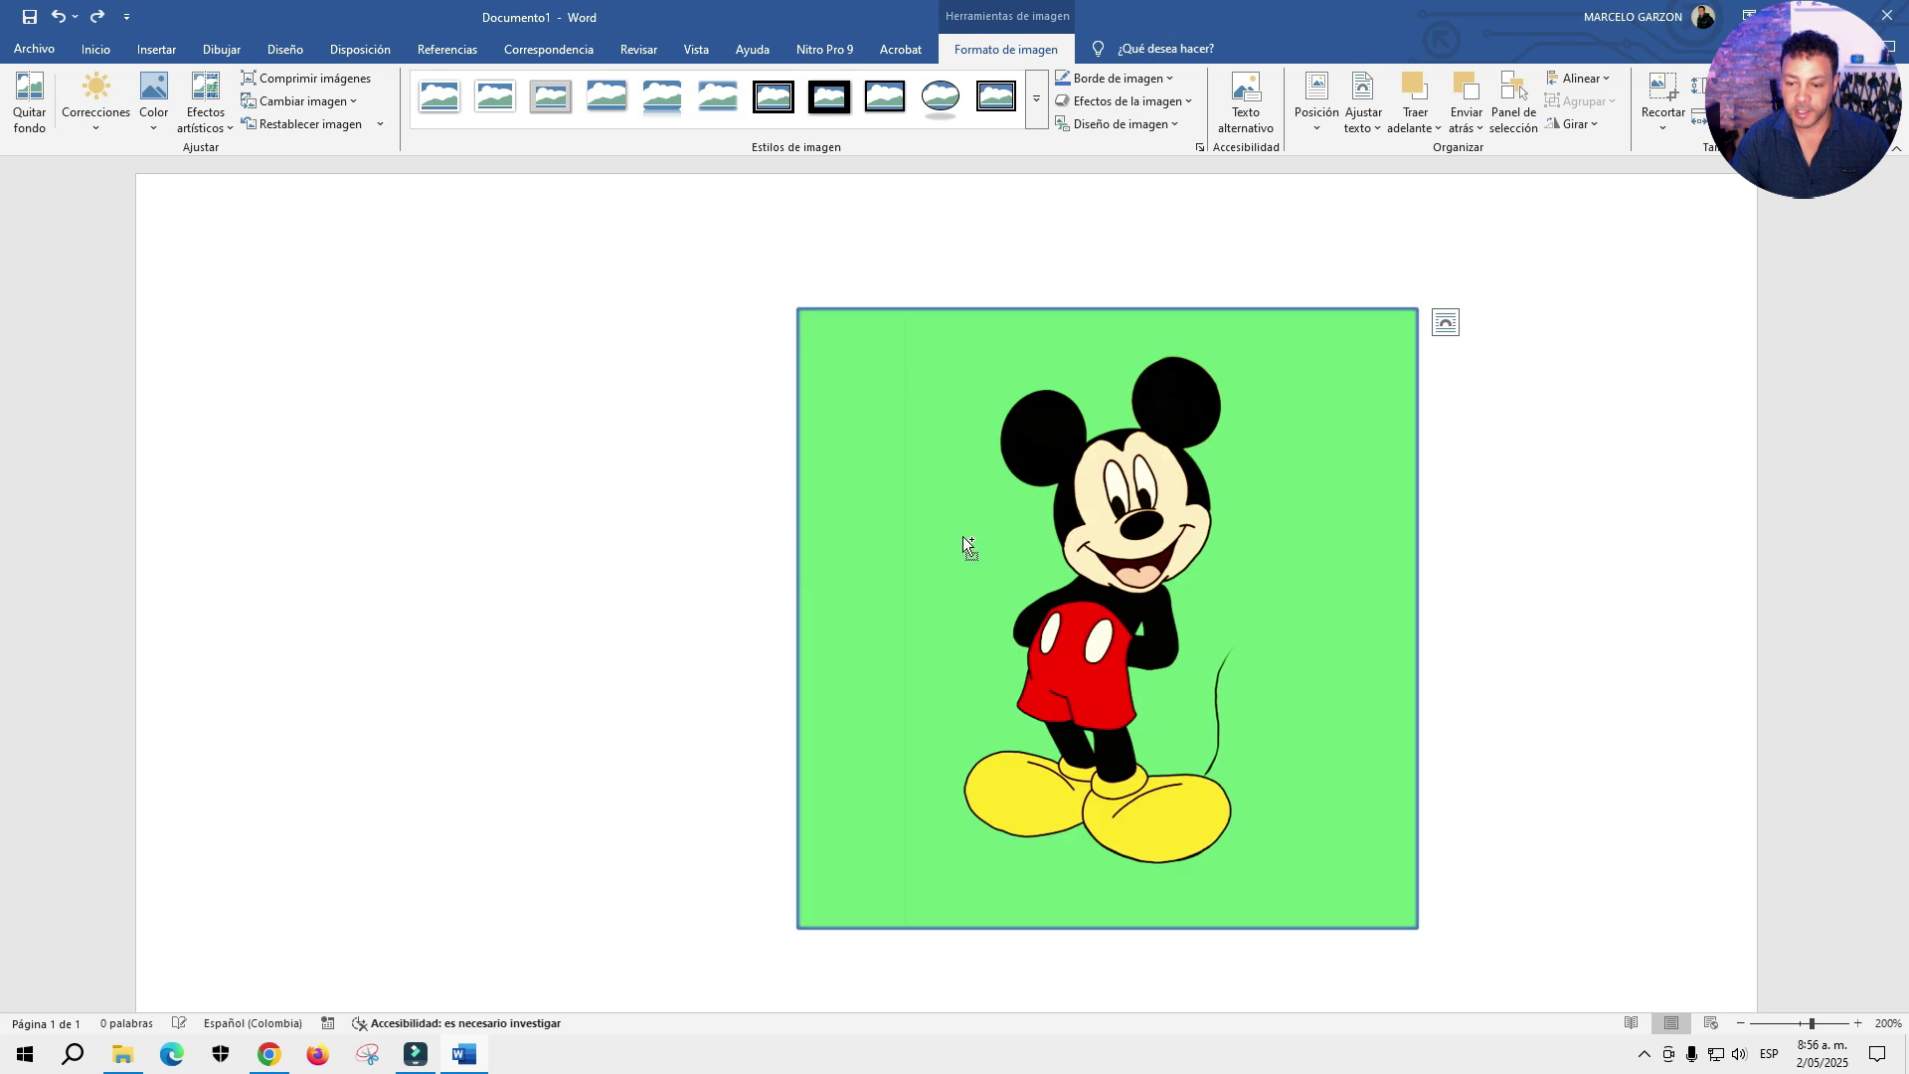
{"action": "key", "text": "ctrl+z"}
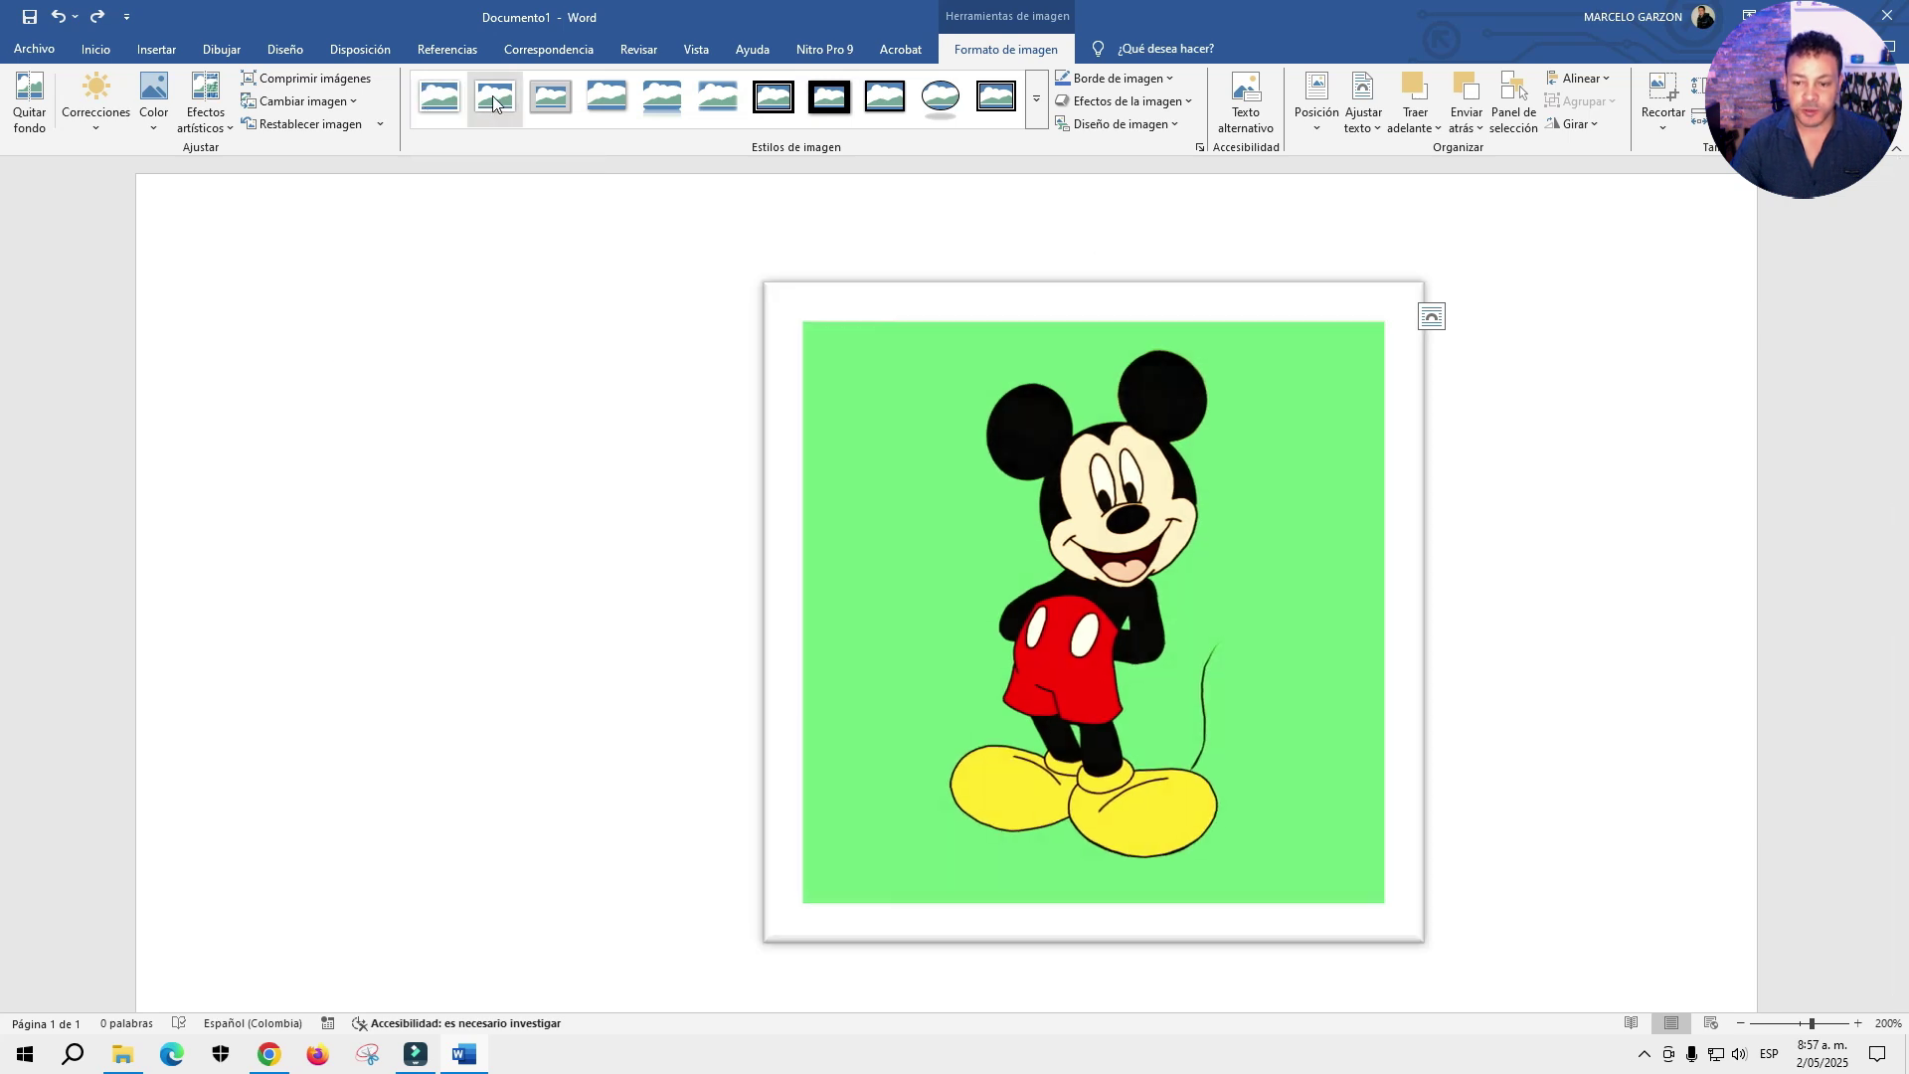
{"action": "left_click", "coordinate": [557, 97]}
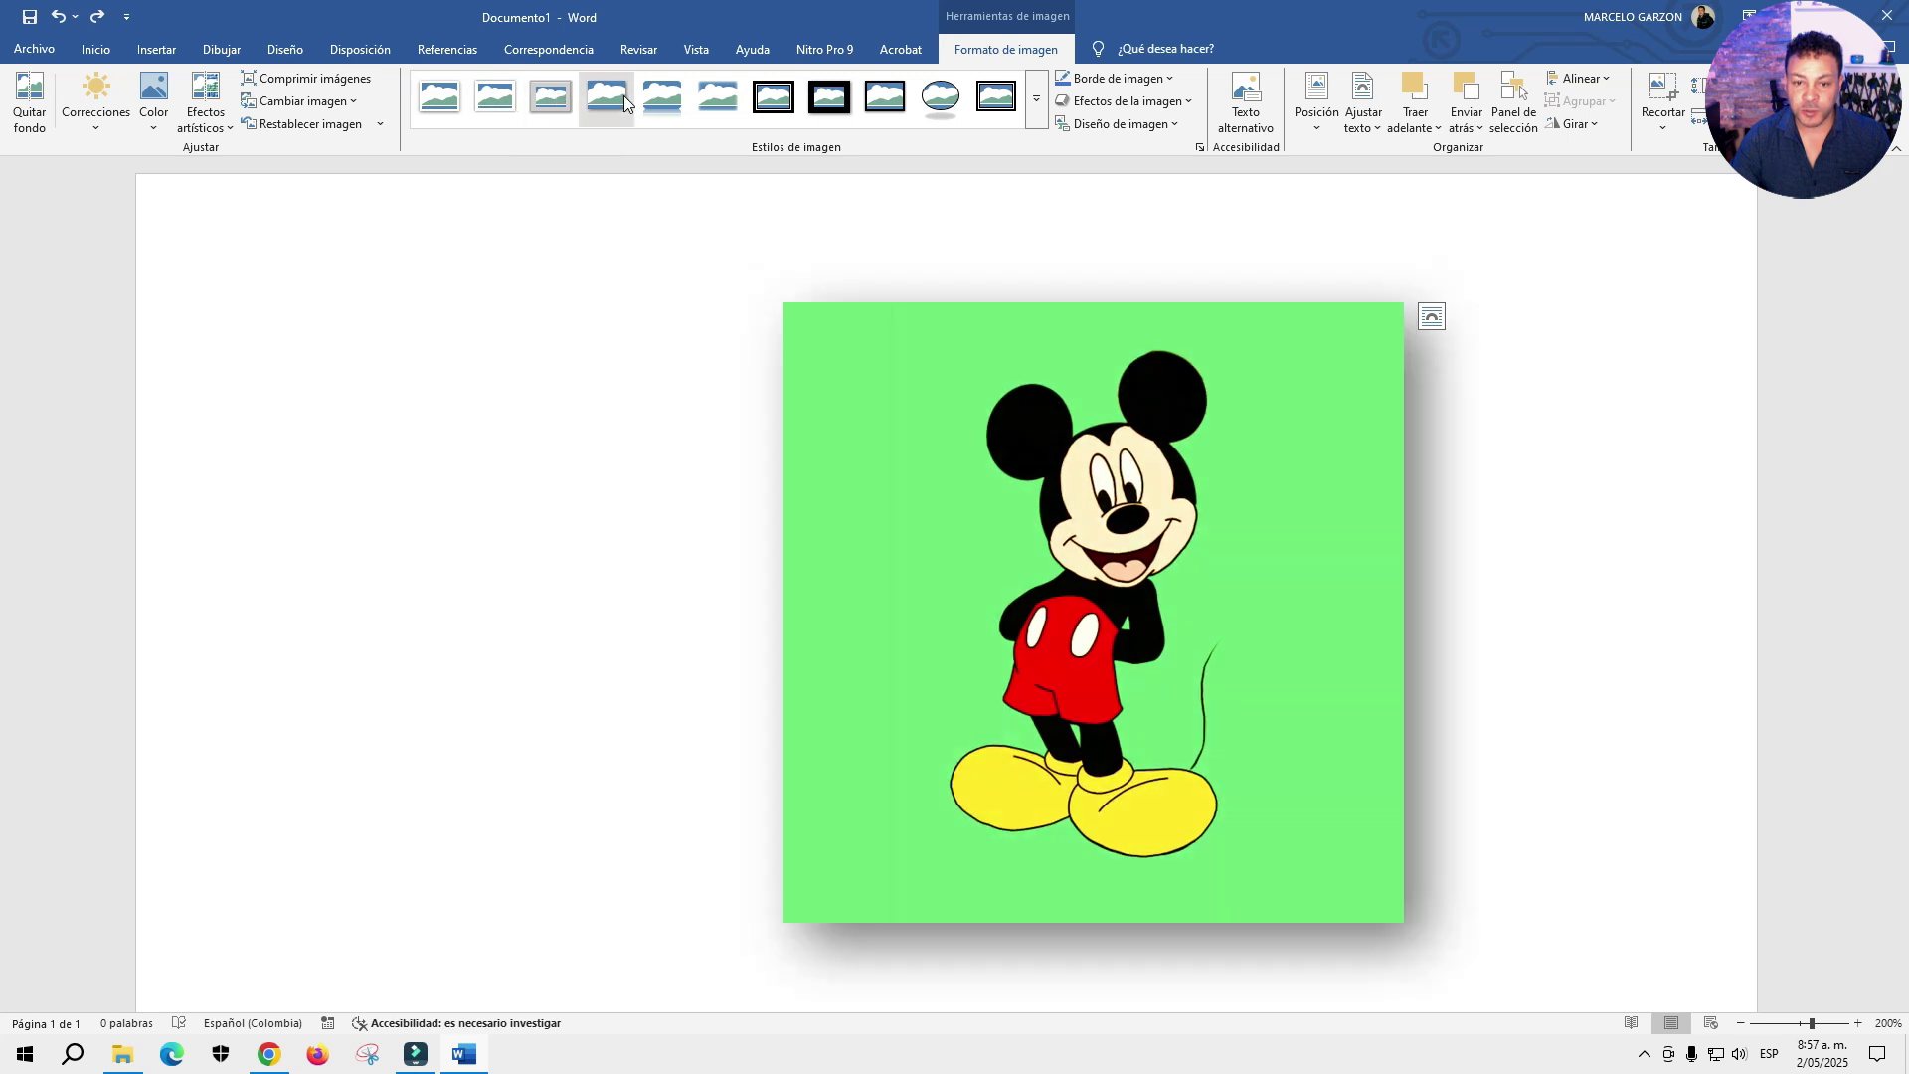
{"action": "left_click", "coordinate": [684, 105]}
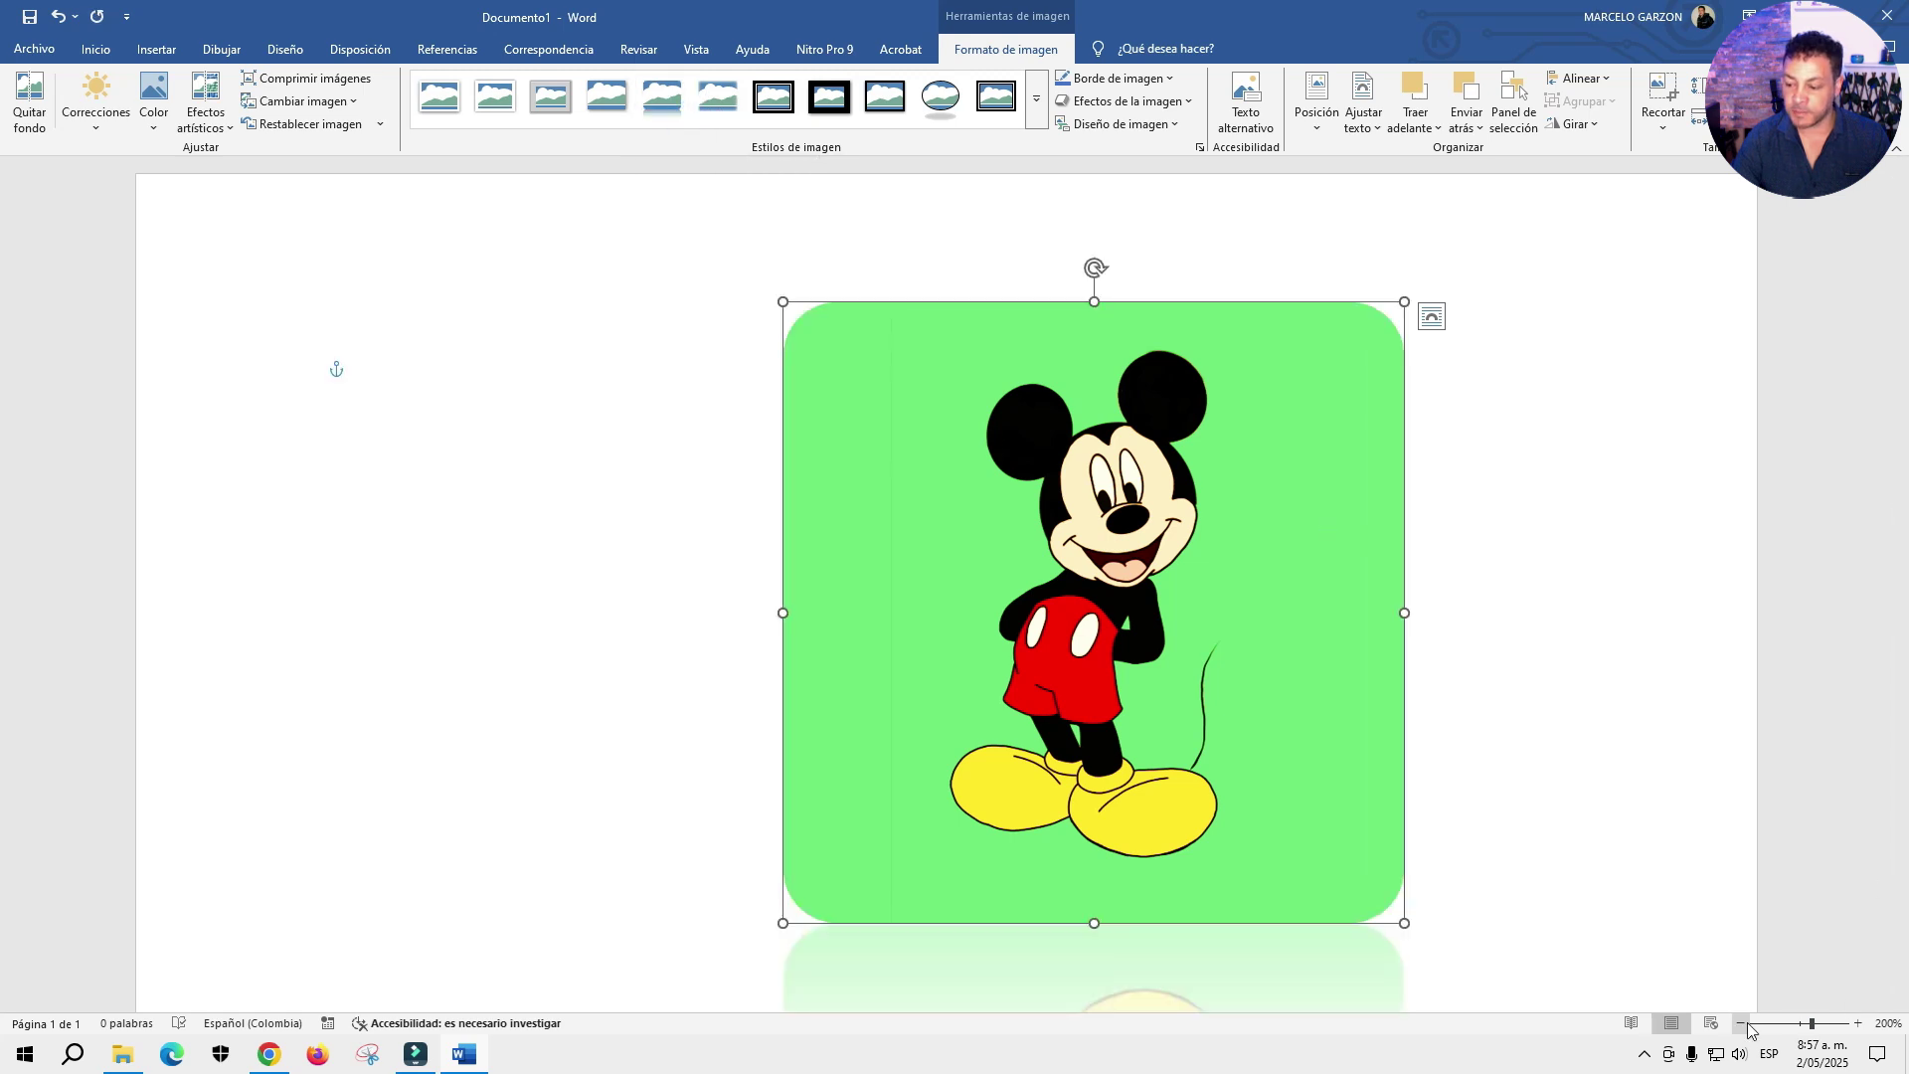
- Apply the 'Óvalo biselado, negro' picture style and resize the circular picture from its corner
{"action": "left_click", "coordinate": [1741, 1023]}
{"action": "left_click", "coordinate": [1741, 1023]}
{"action": "left_click", "coordinate": [1741, 1024]}
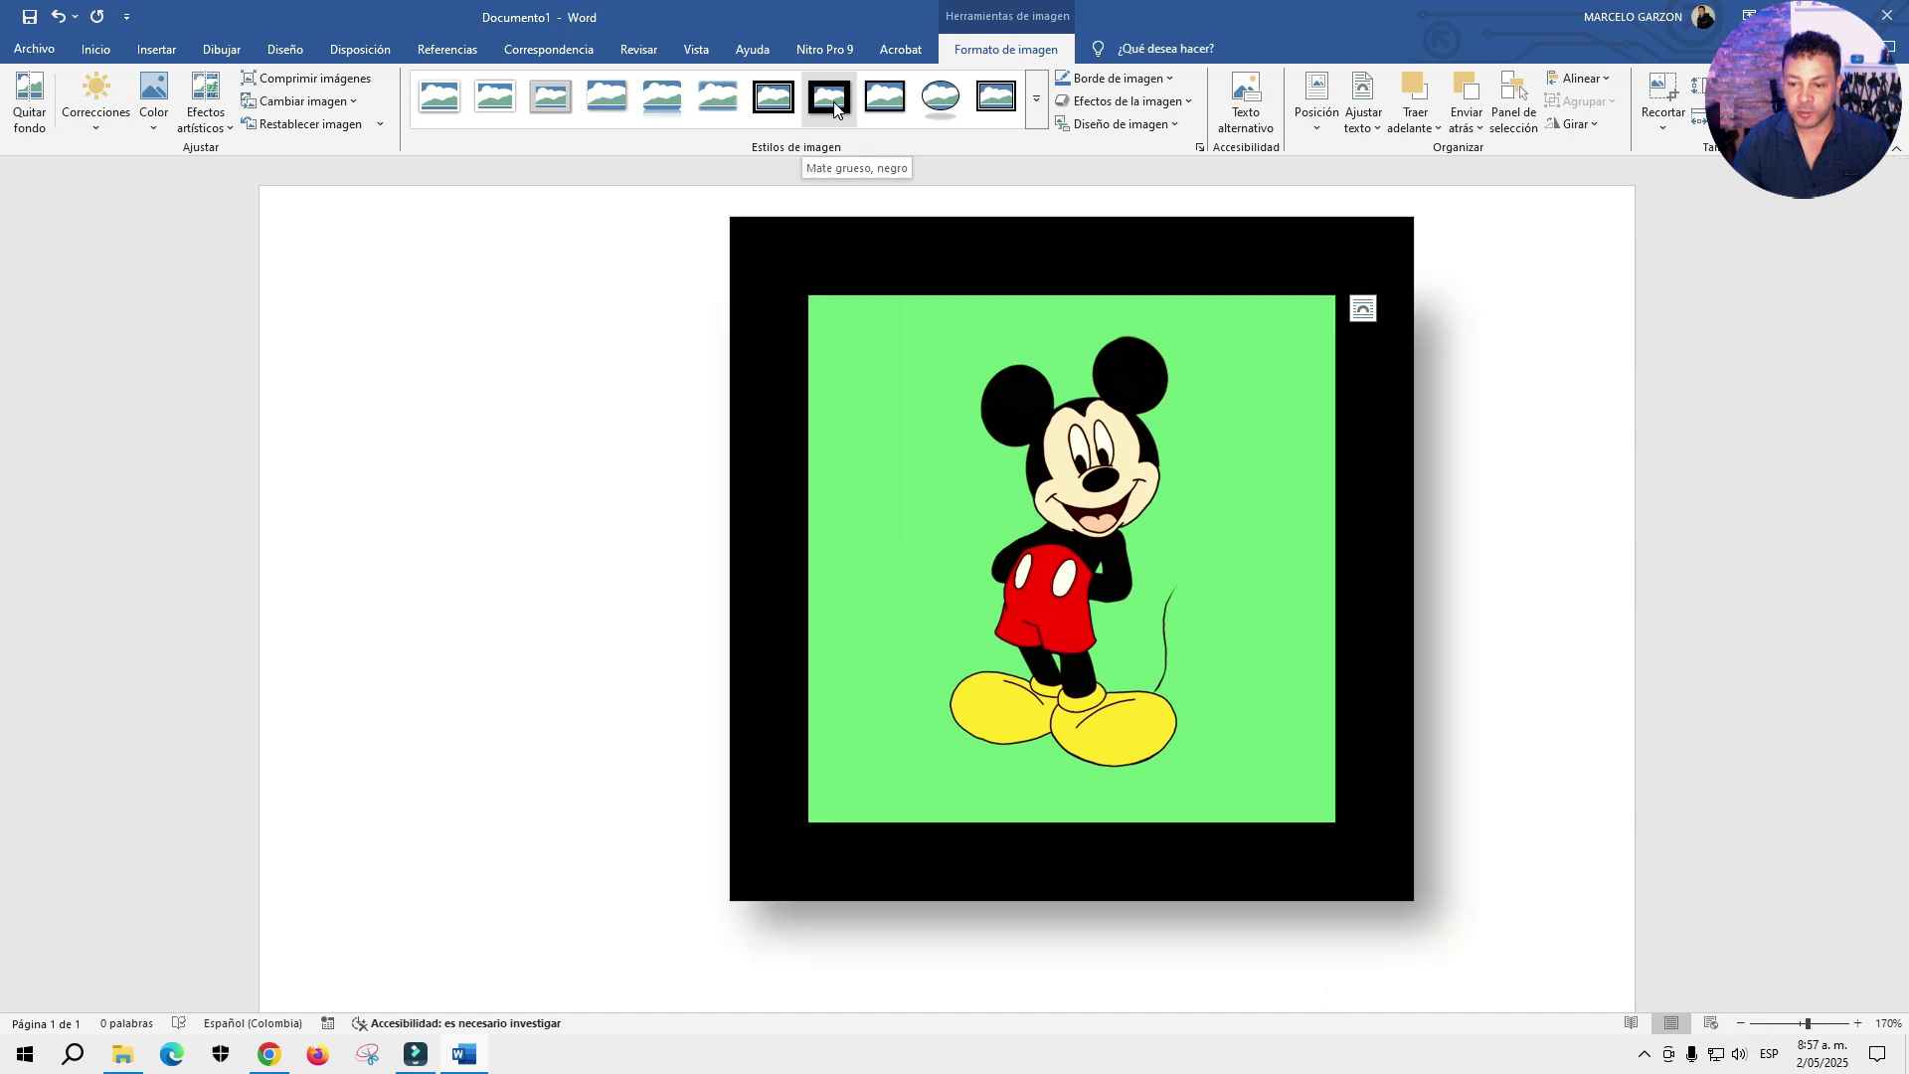
{"action": "left_click", "coordinate": [930, 110]}
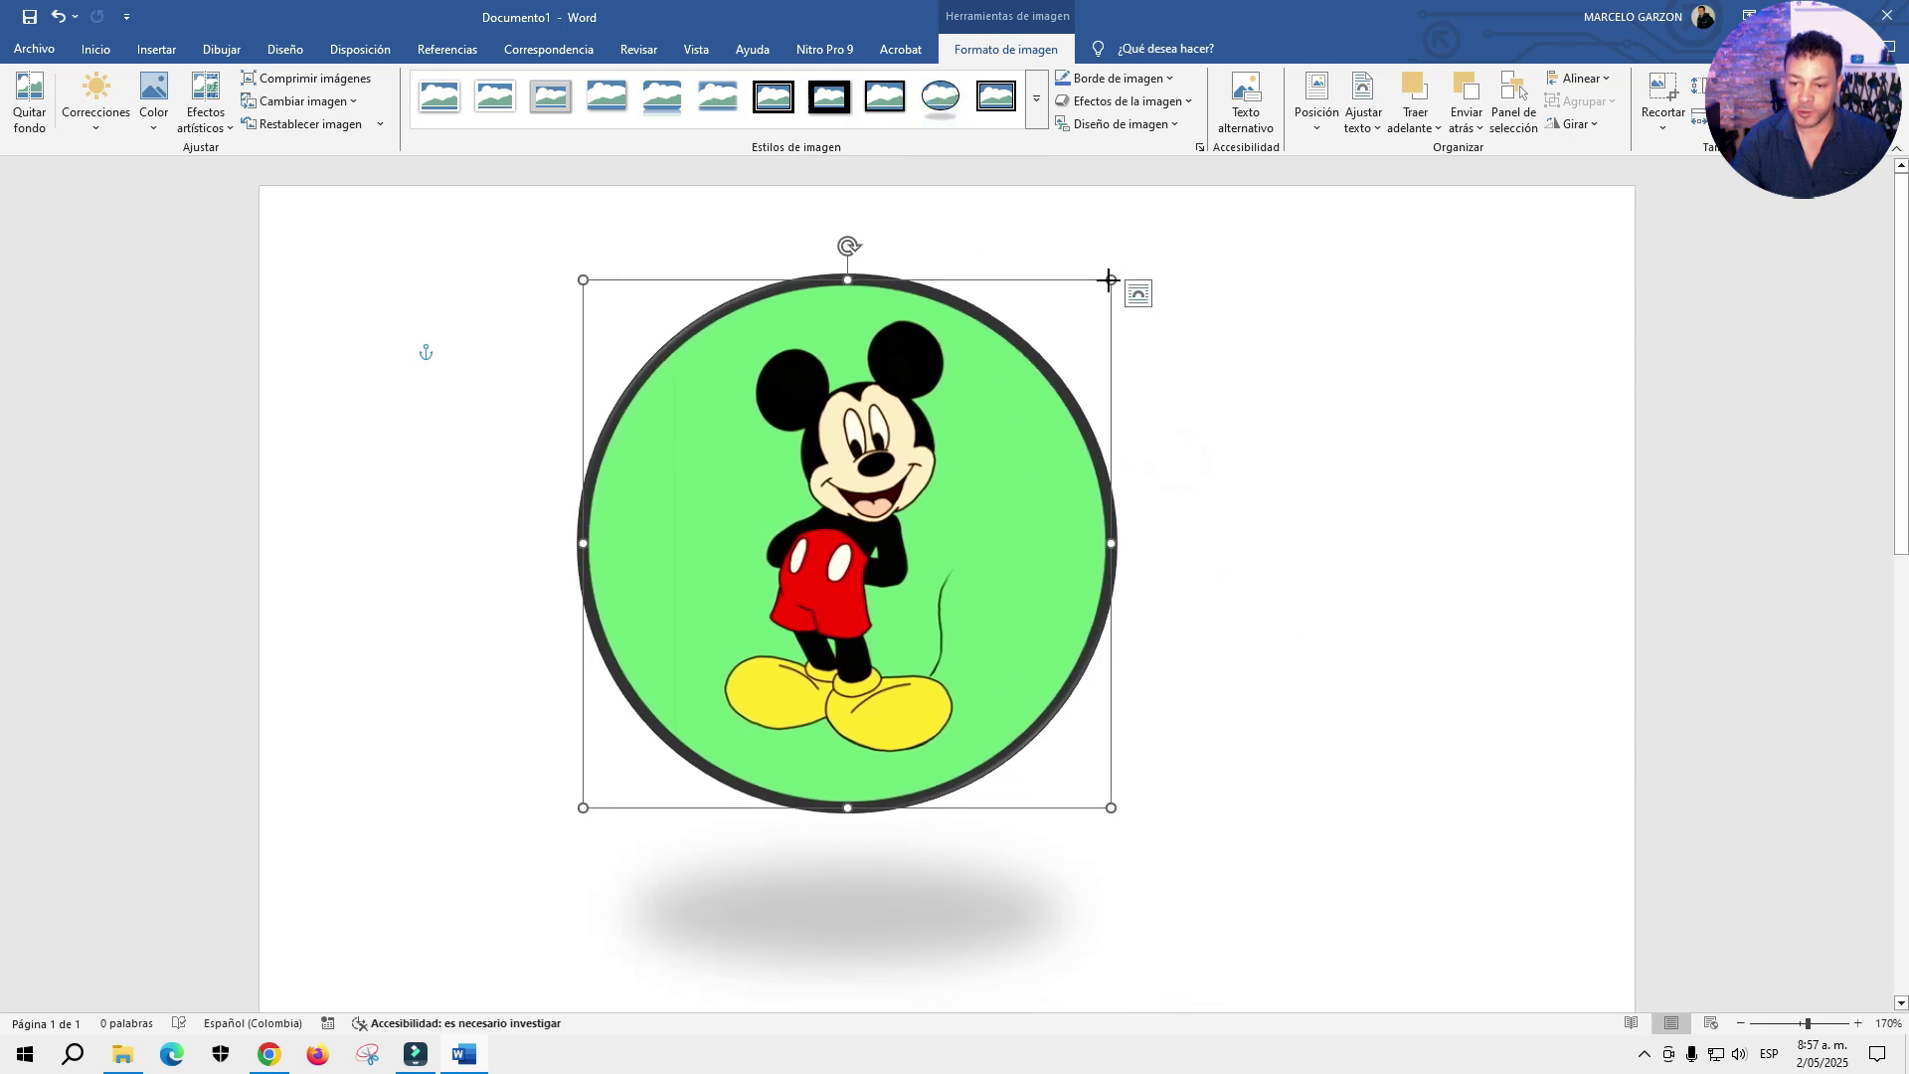
{"action": "left_click_drag", "start_coordinate": [1111, 280], "coordinate": [921, 469]}
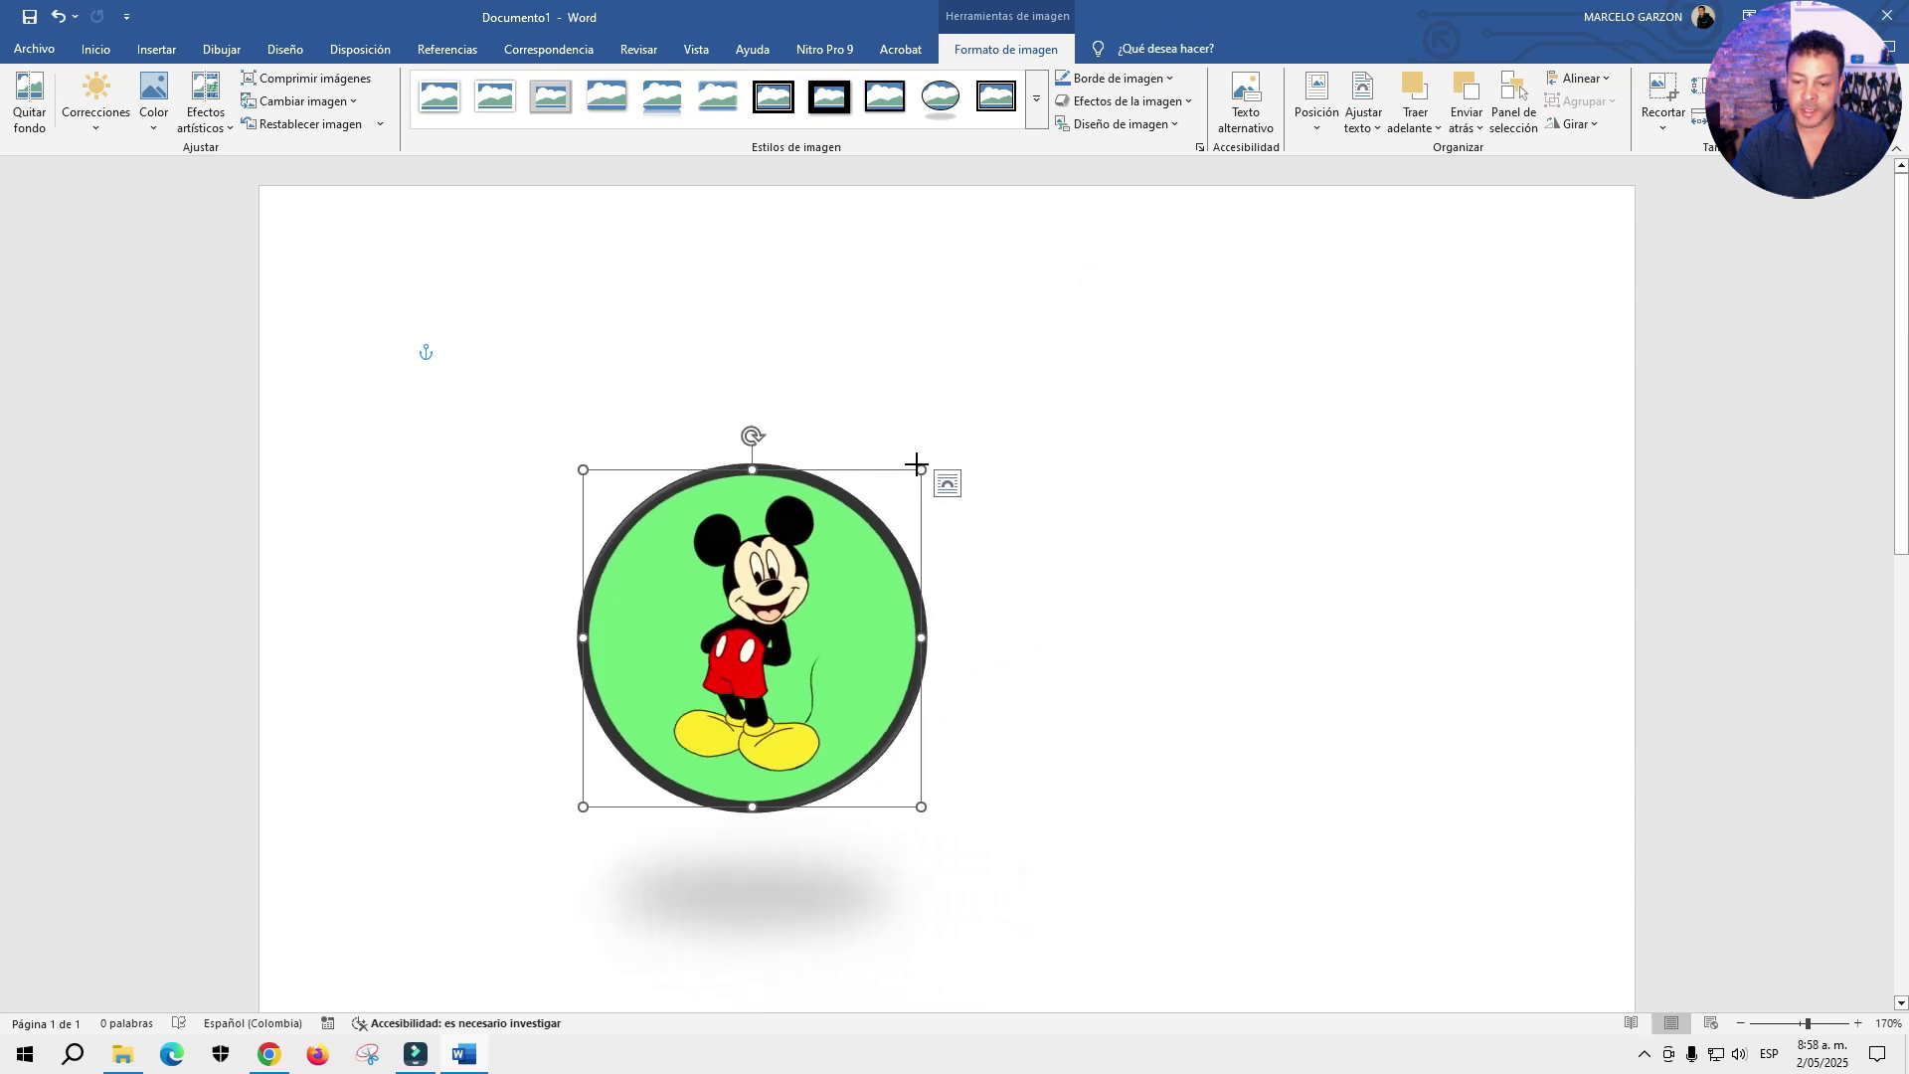
{"action": "left_click_drag", "start_coordinate": [915, 464], "coordinate": [1120, 401]}
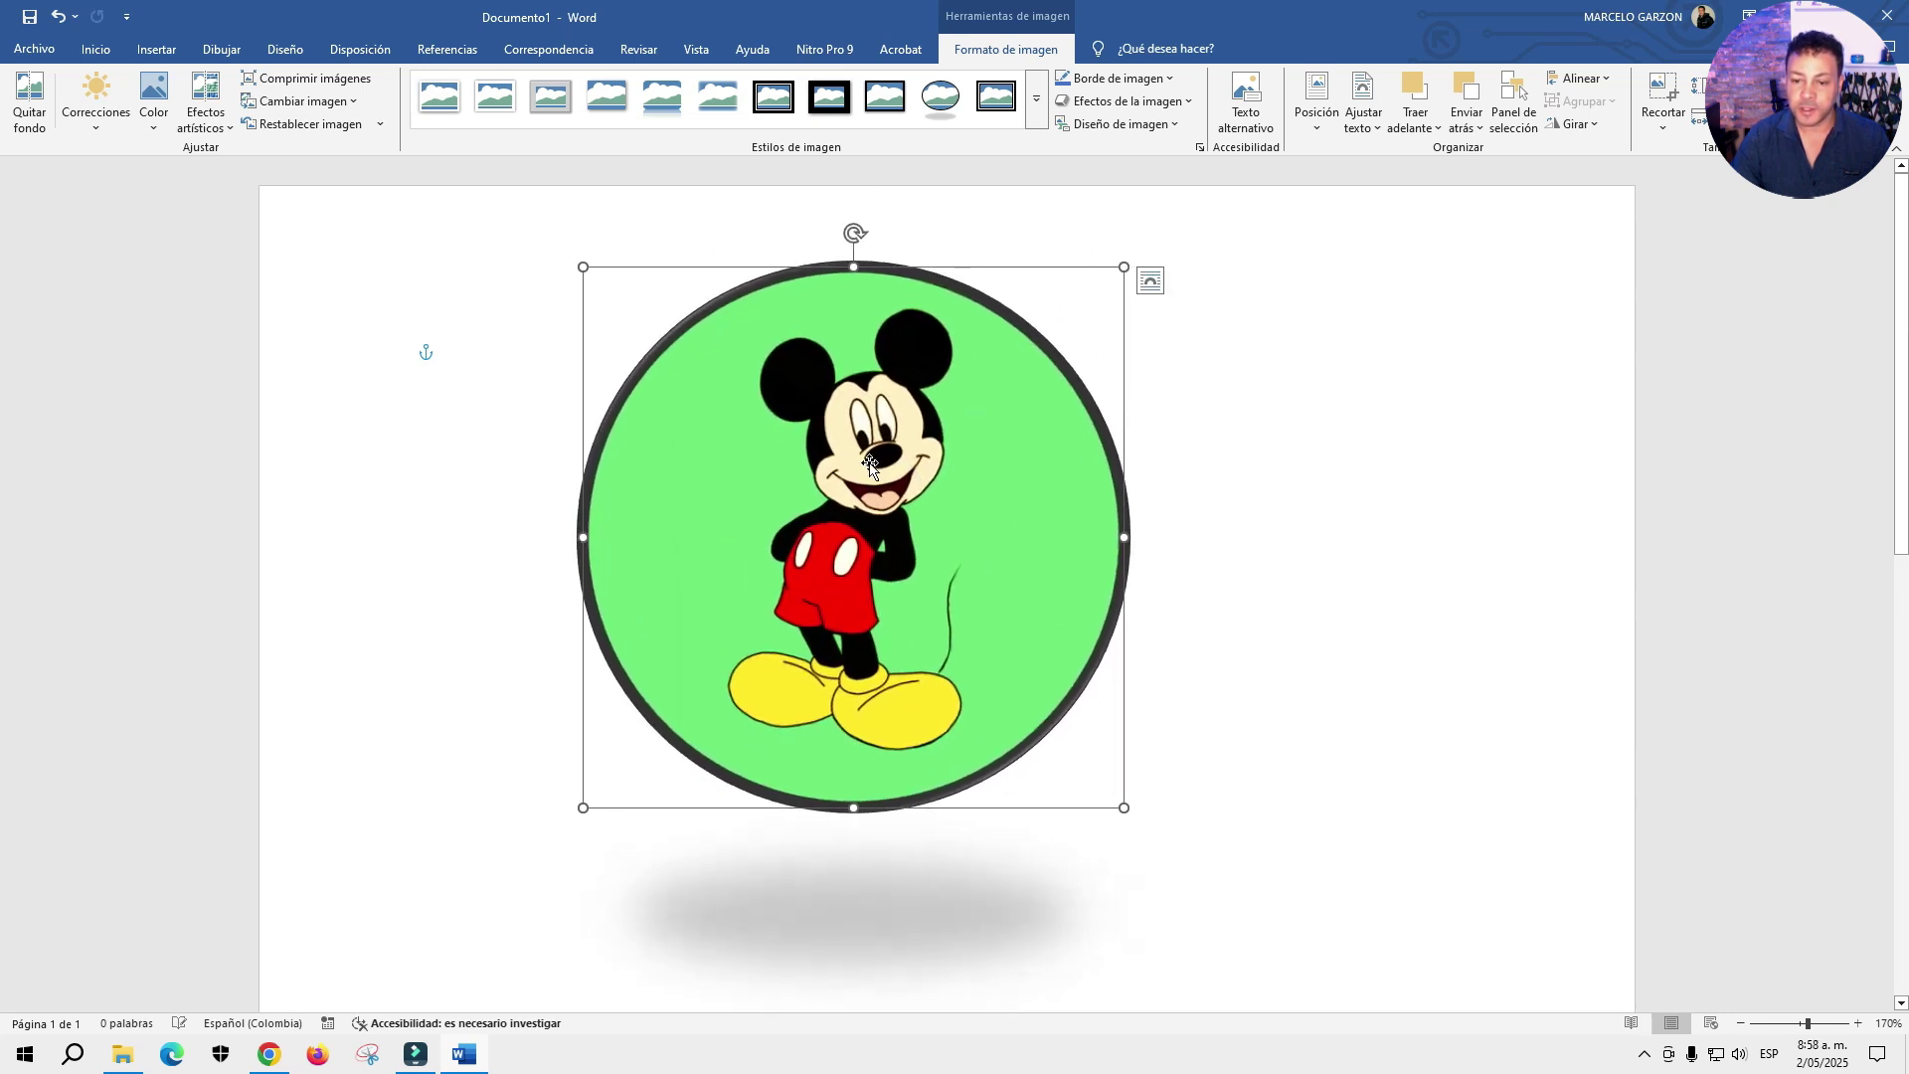
{"action": "left_click", "coordinate": [1039, 118]}
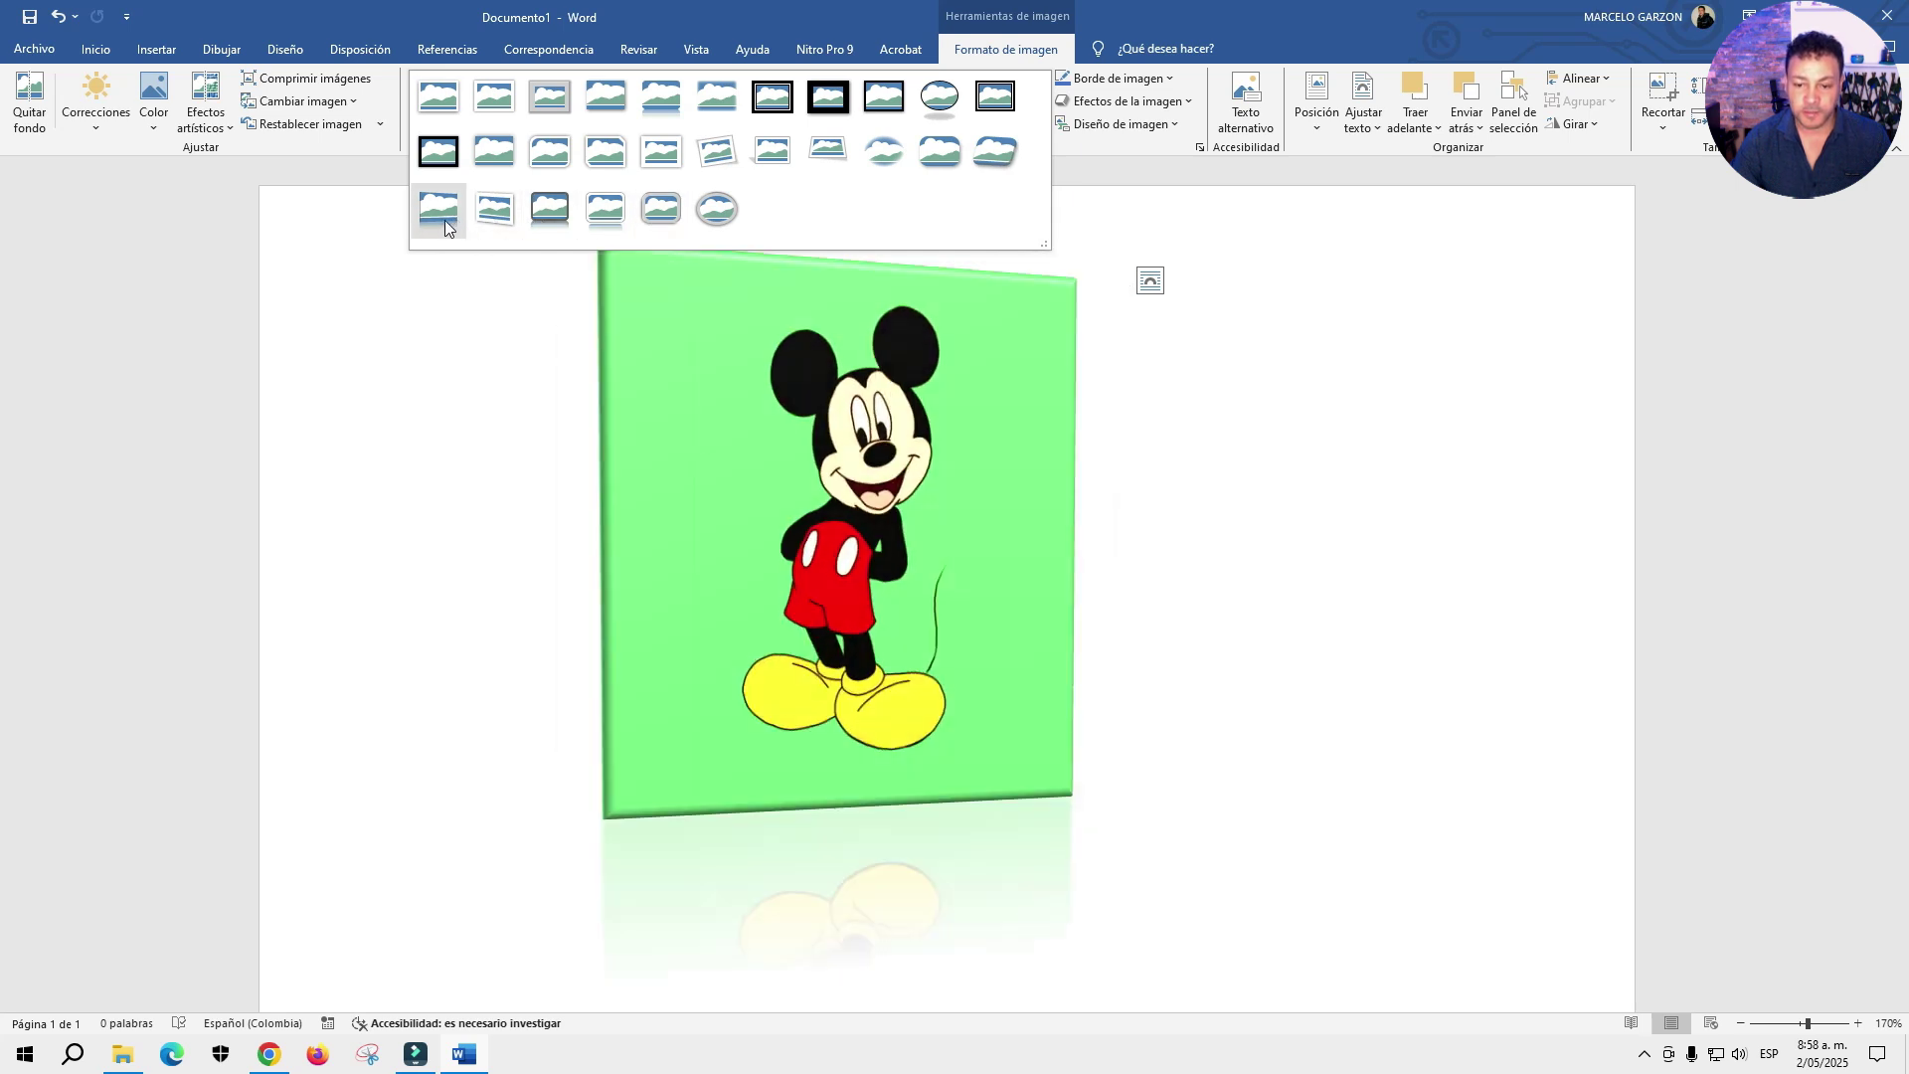
{"action": "left_click", "coordinate": [938, 106]}
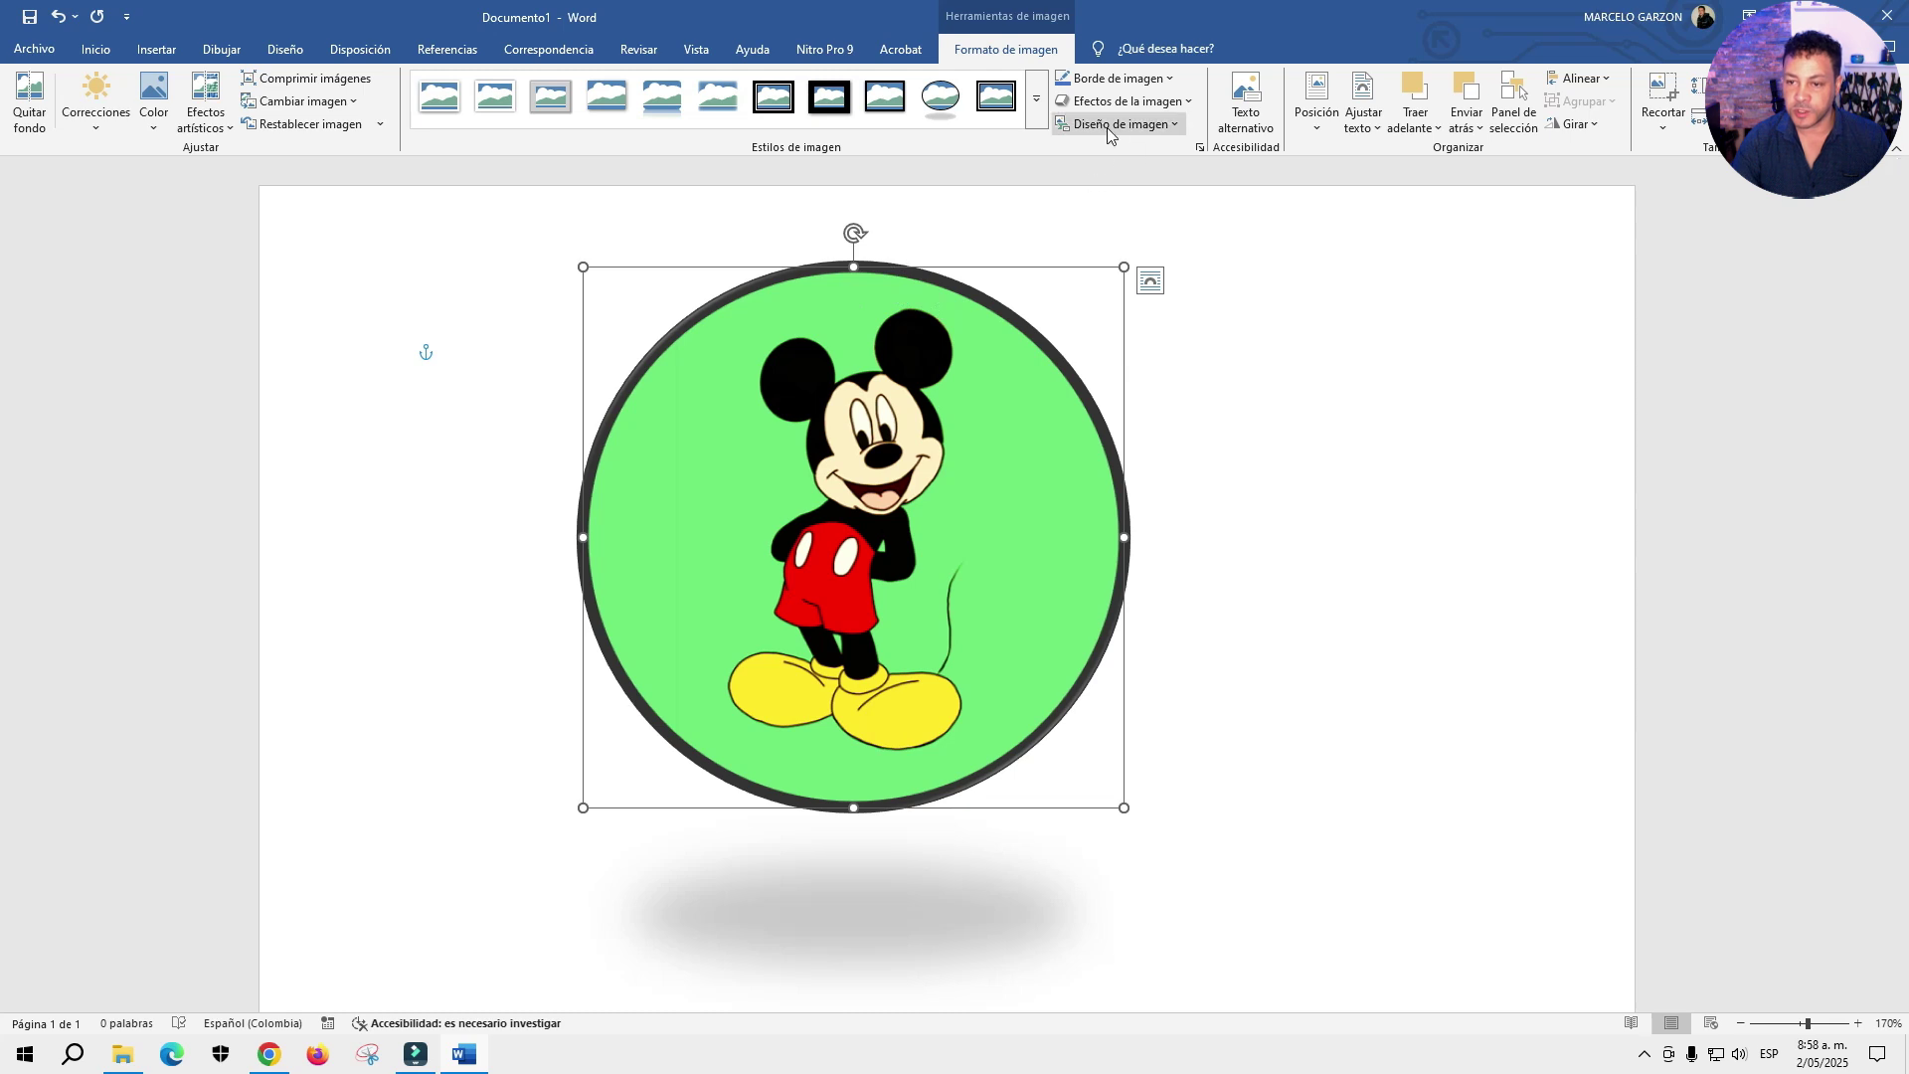
- Give the circular picture a thinner border weight and change the border colour to red
{"action": "left_click", "coordinate": [1173, 87]}
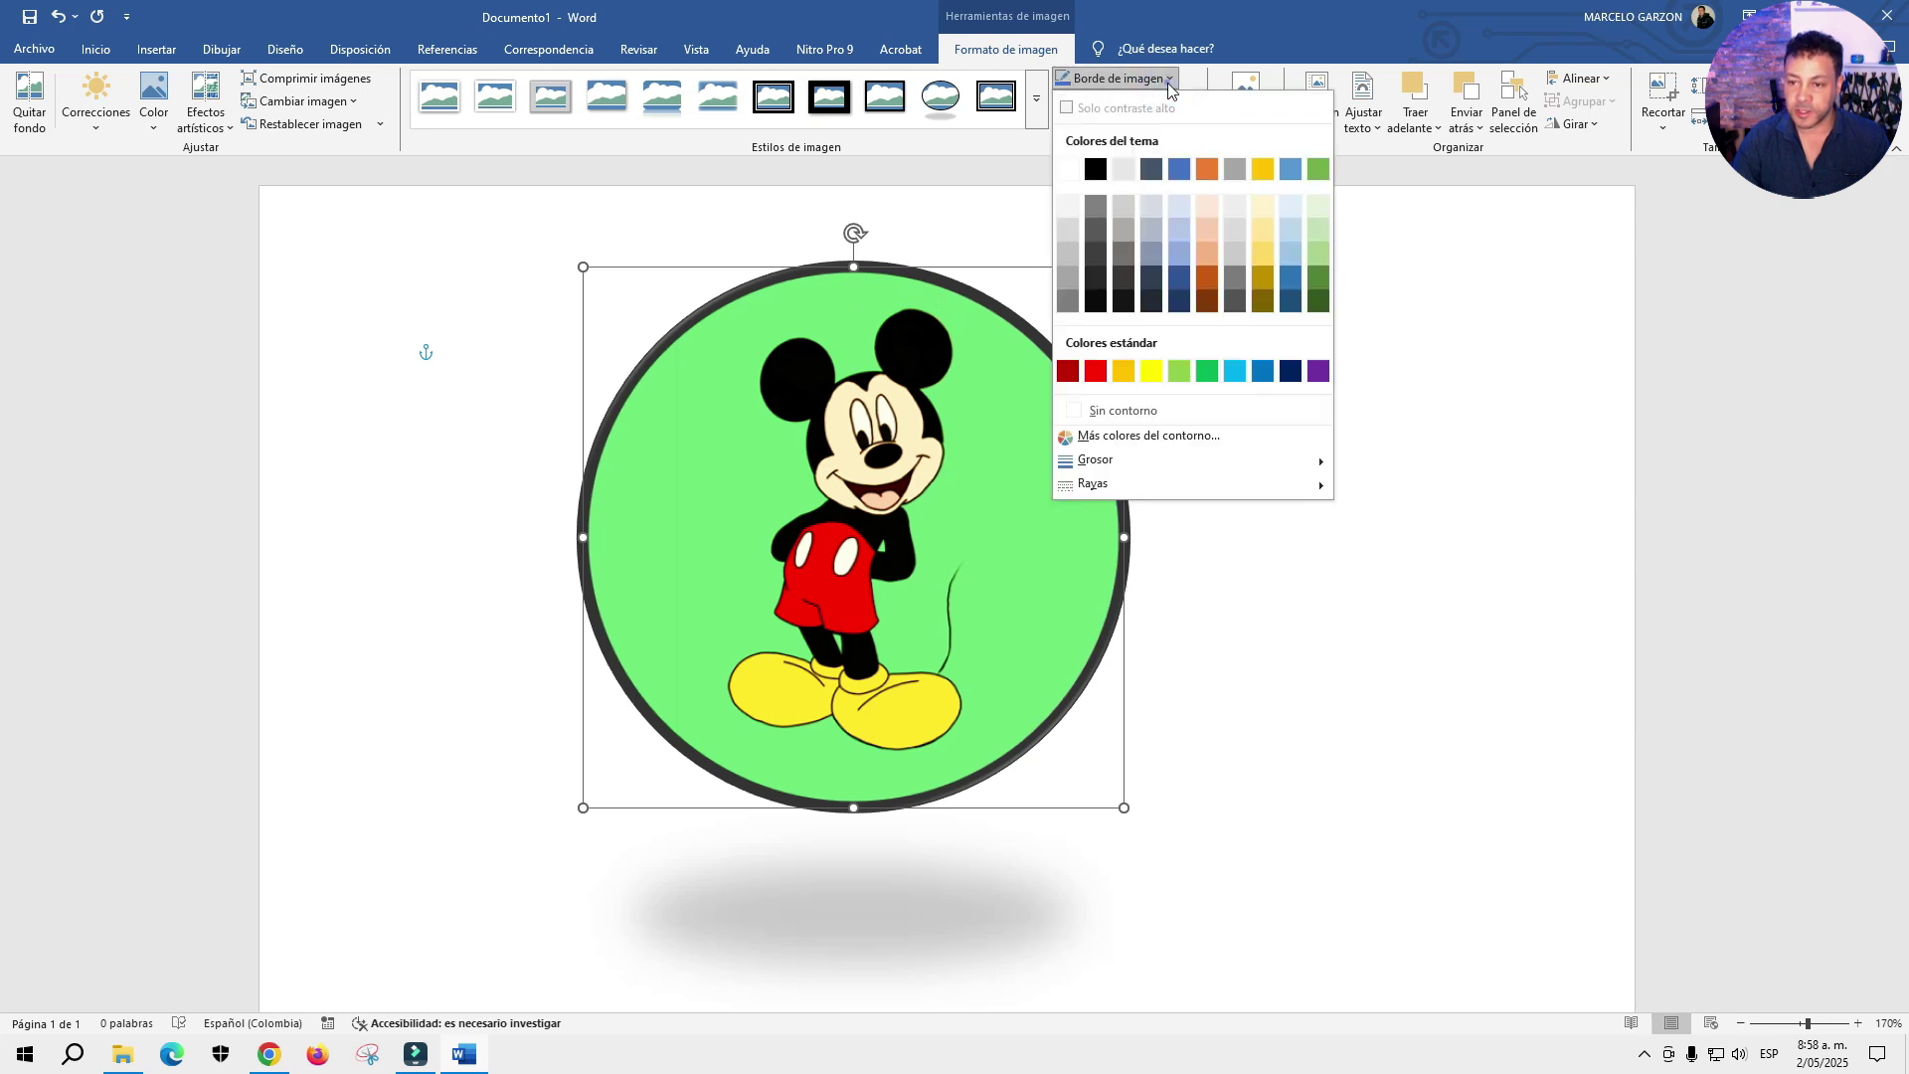
{"action": "mouse_move", "coordinate": [1095, 461]}
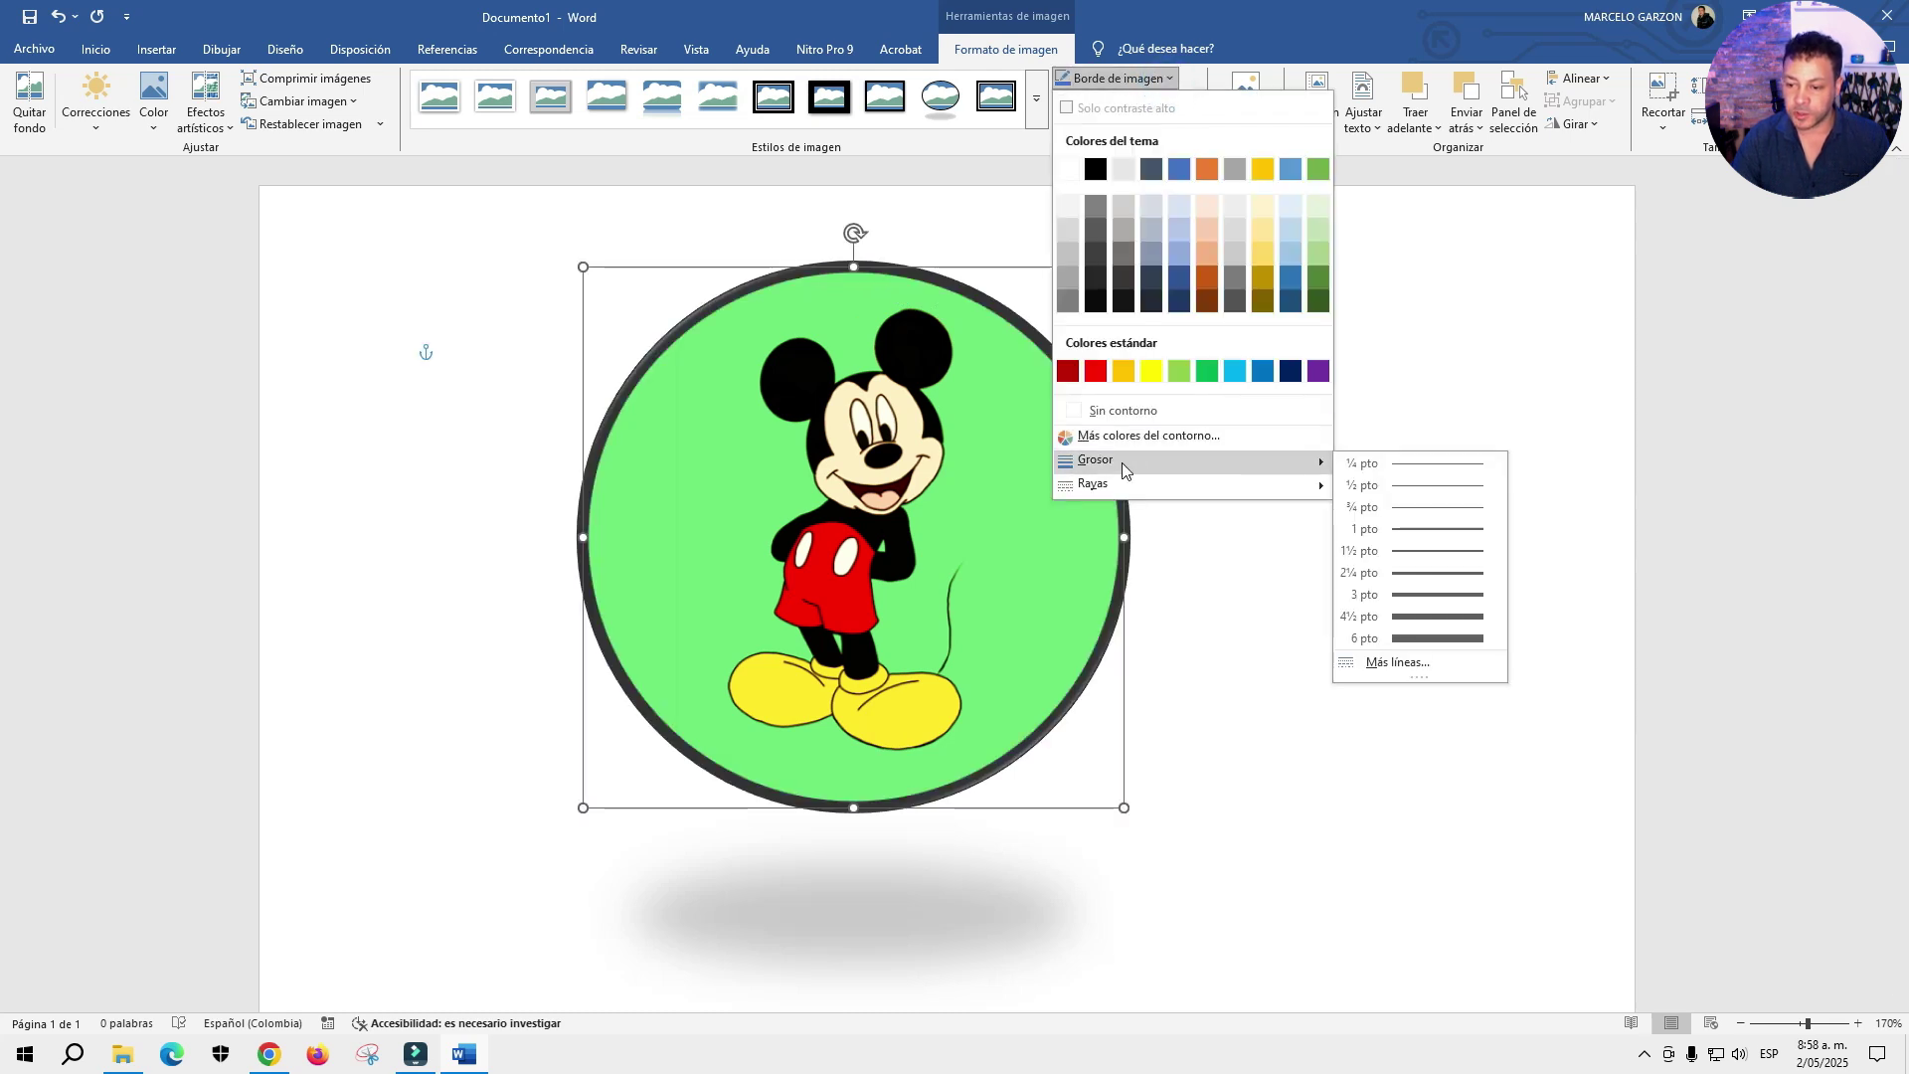
{"action": "left_click", "coordinate": [1425, 552]}
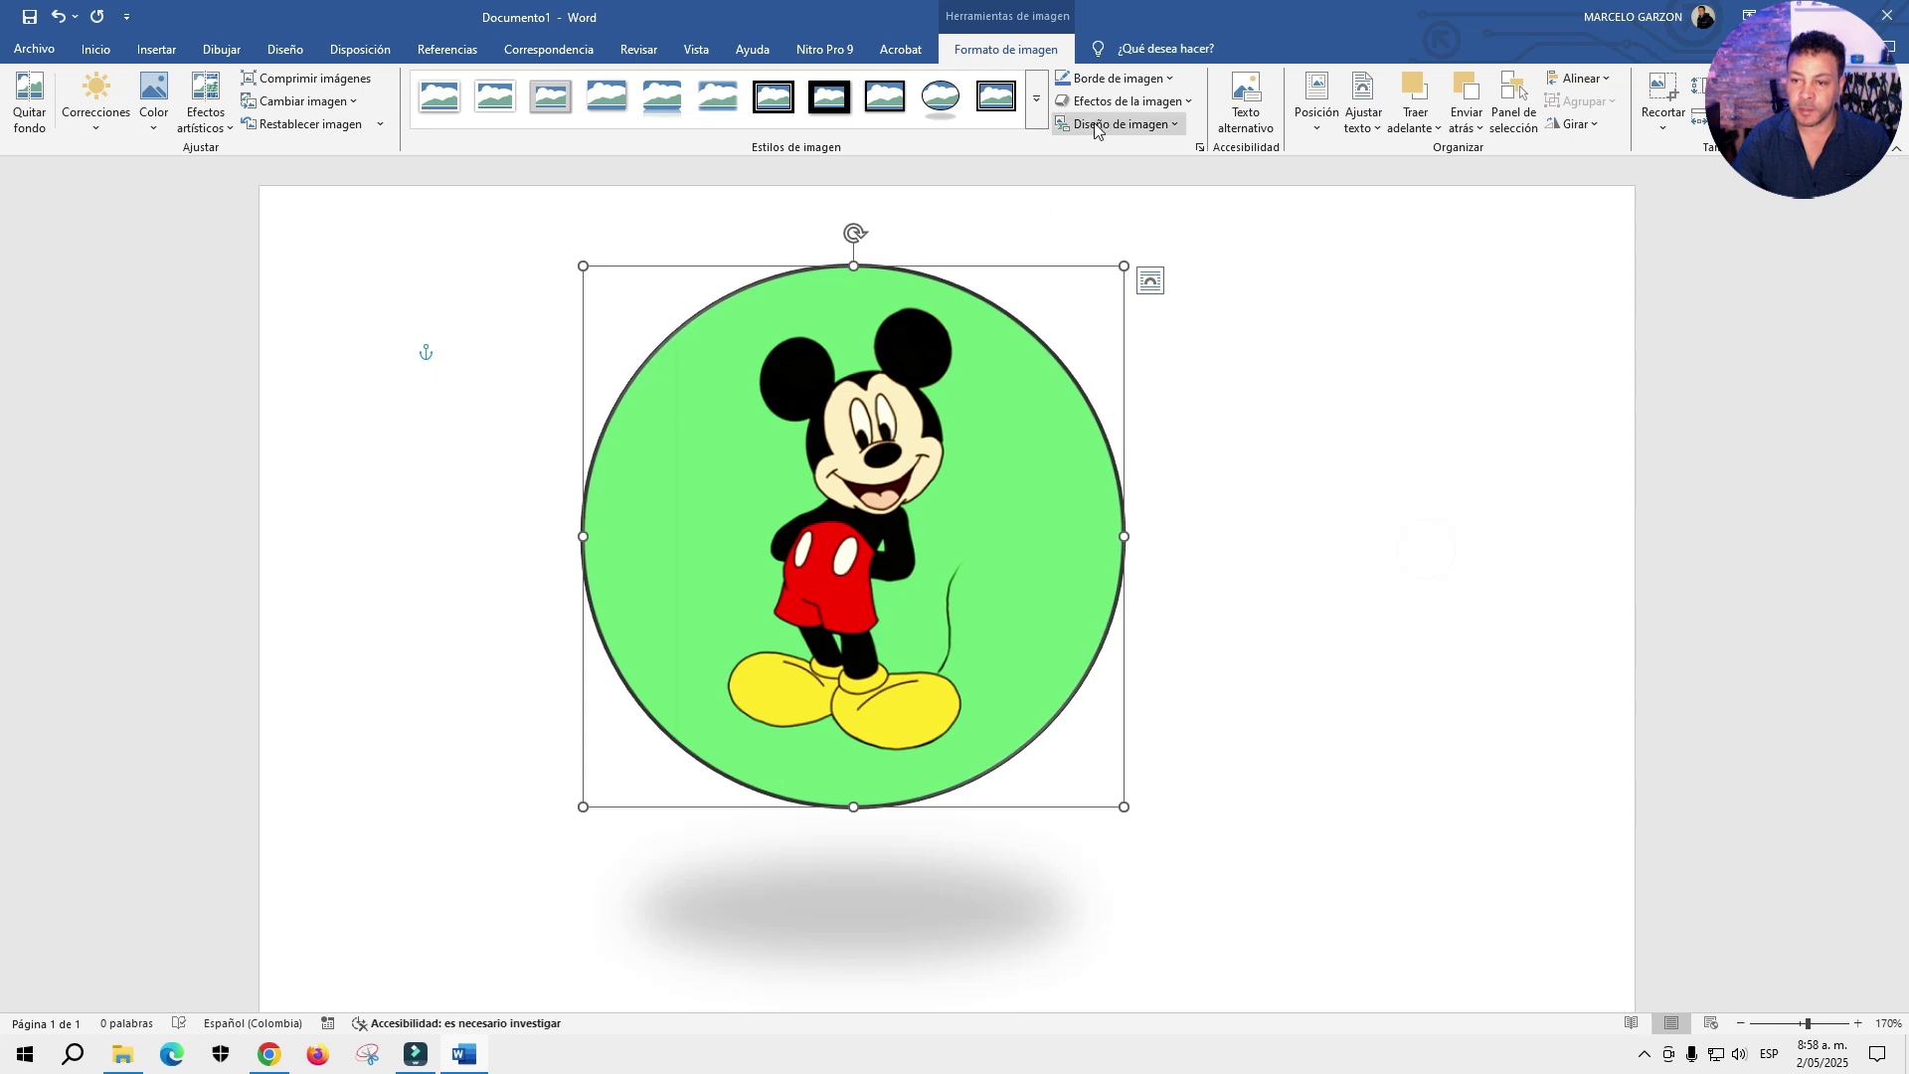
{"action": "left_click", "coordinate": [1170, 80]}
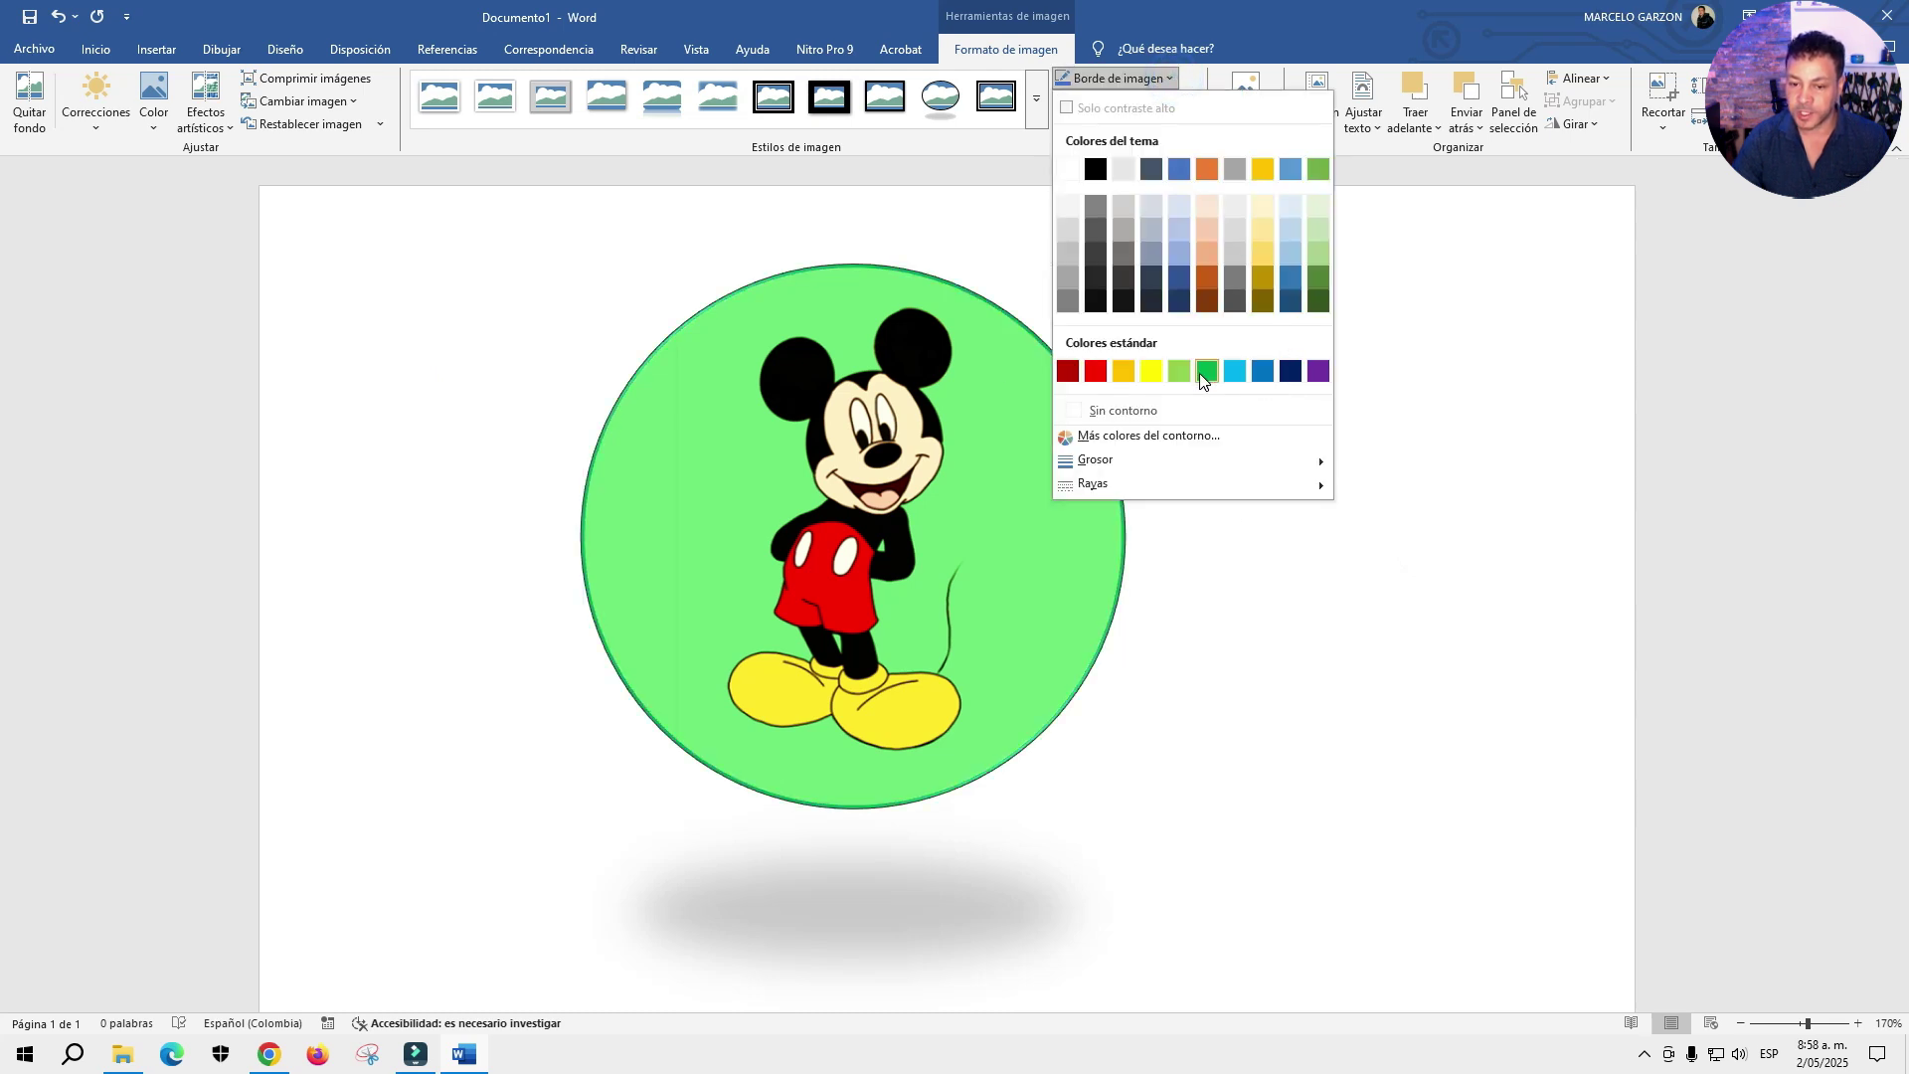
{"action": "left_click", "coordinate": [1098, 370]}
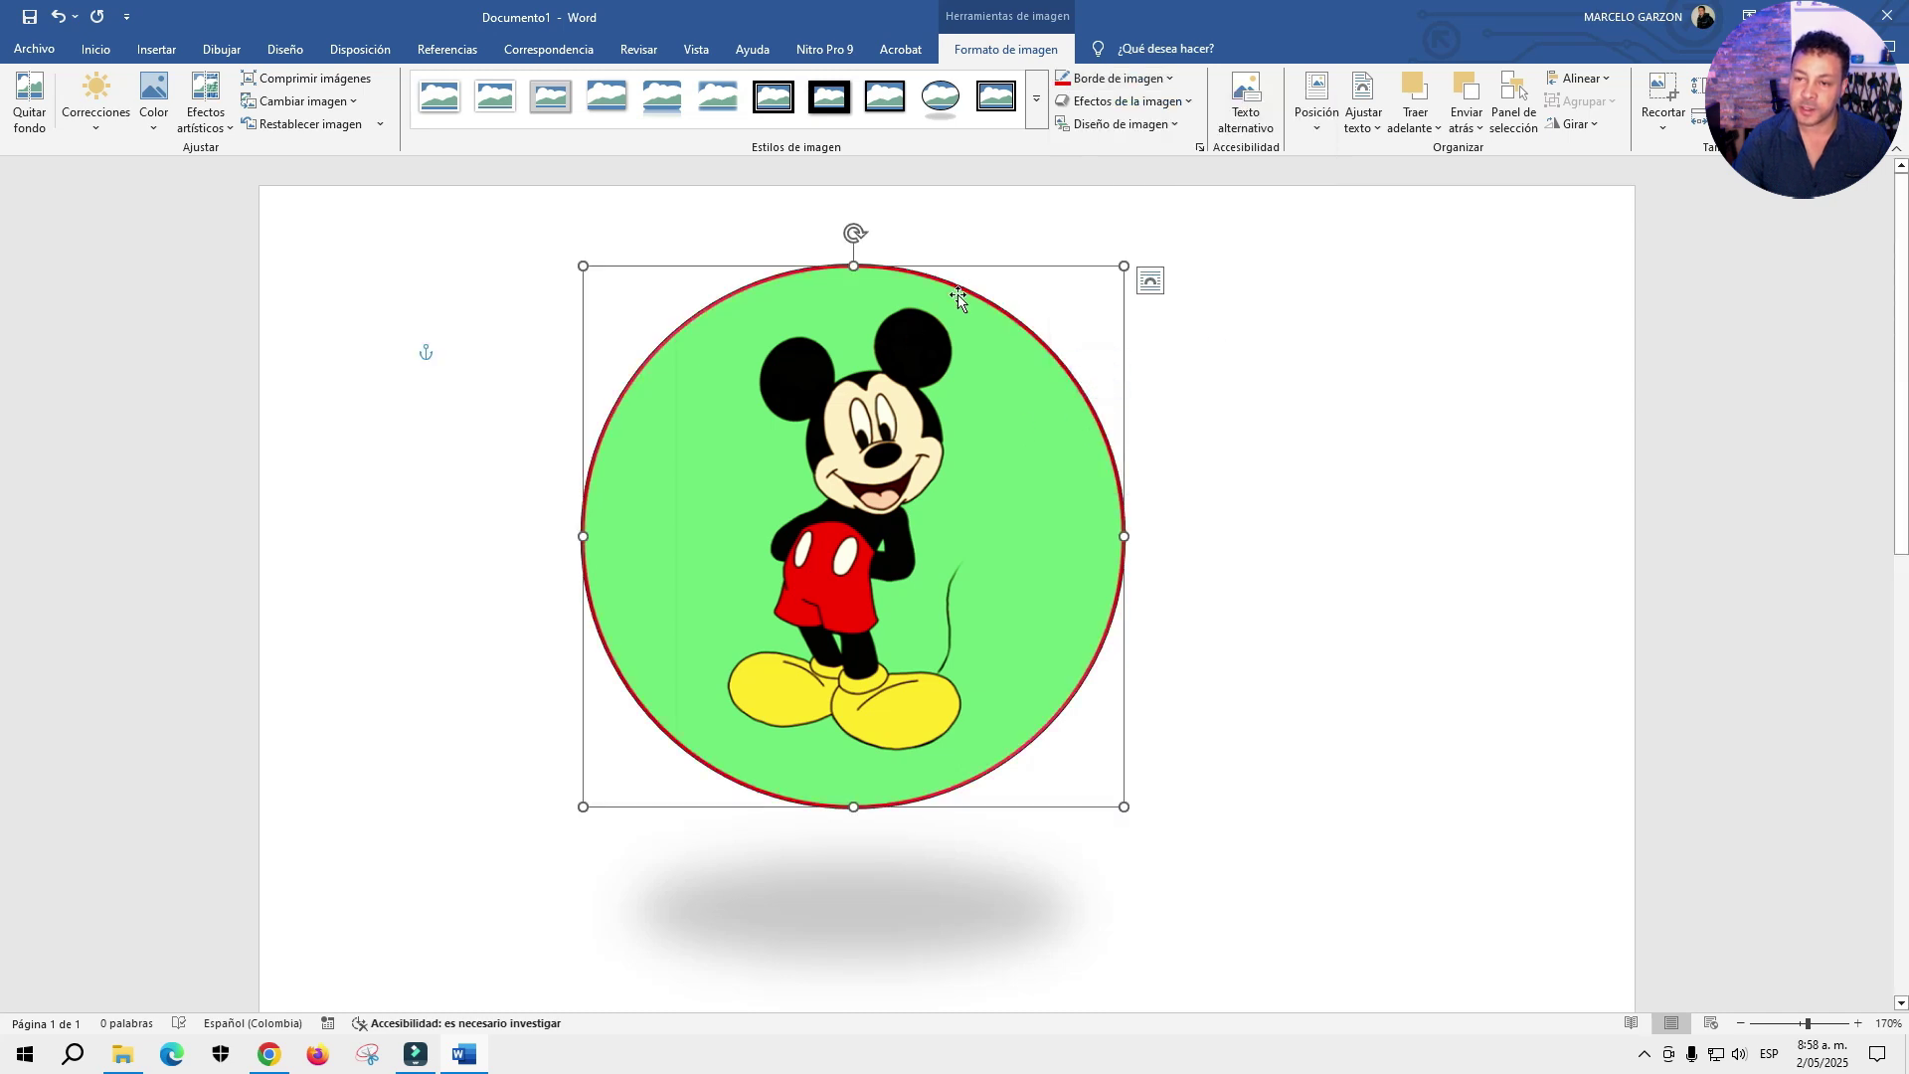
{"action": "left_click", "coordinate": [1153, 100]}
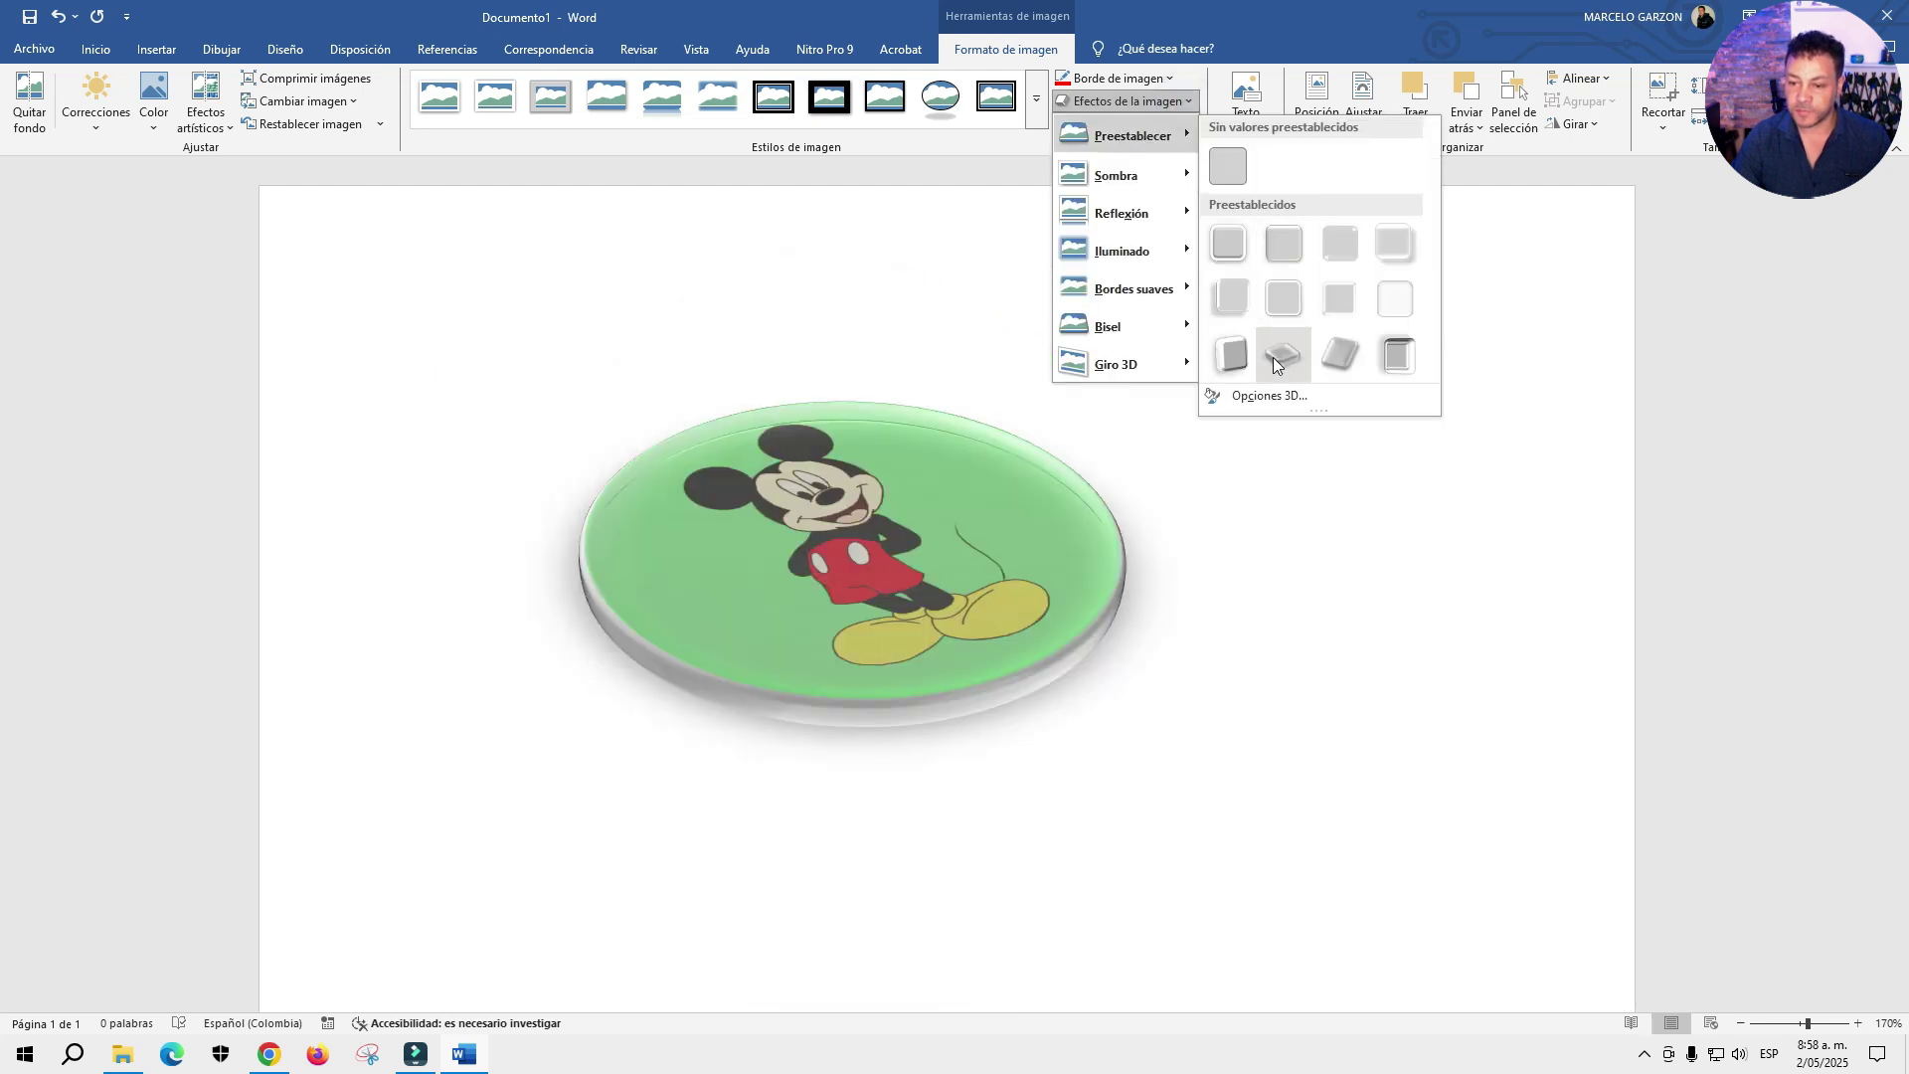
{"action": "mouse_move", "coordinate": [1130, 136]}
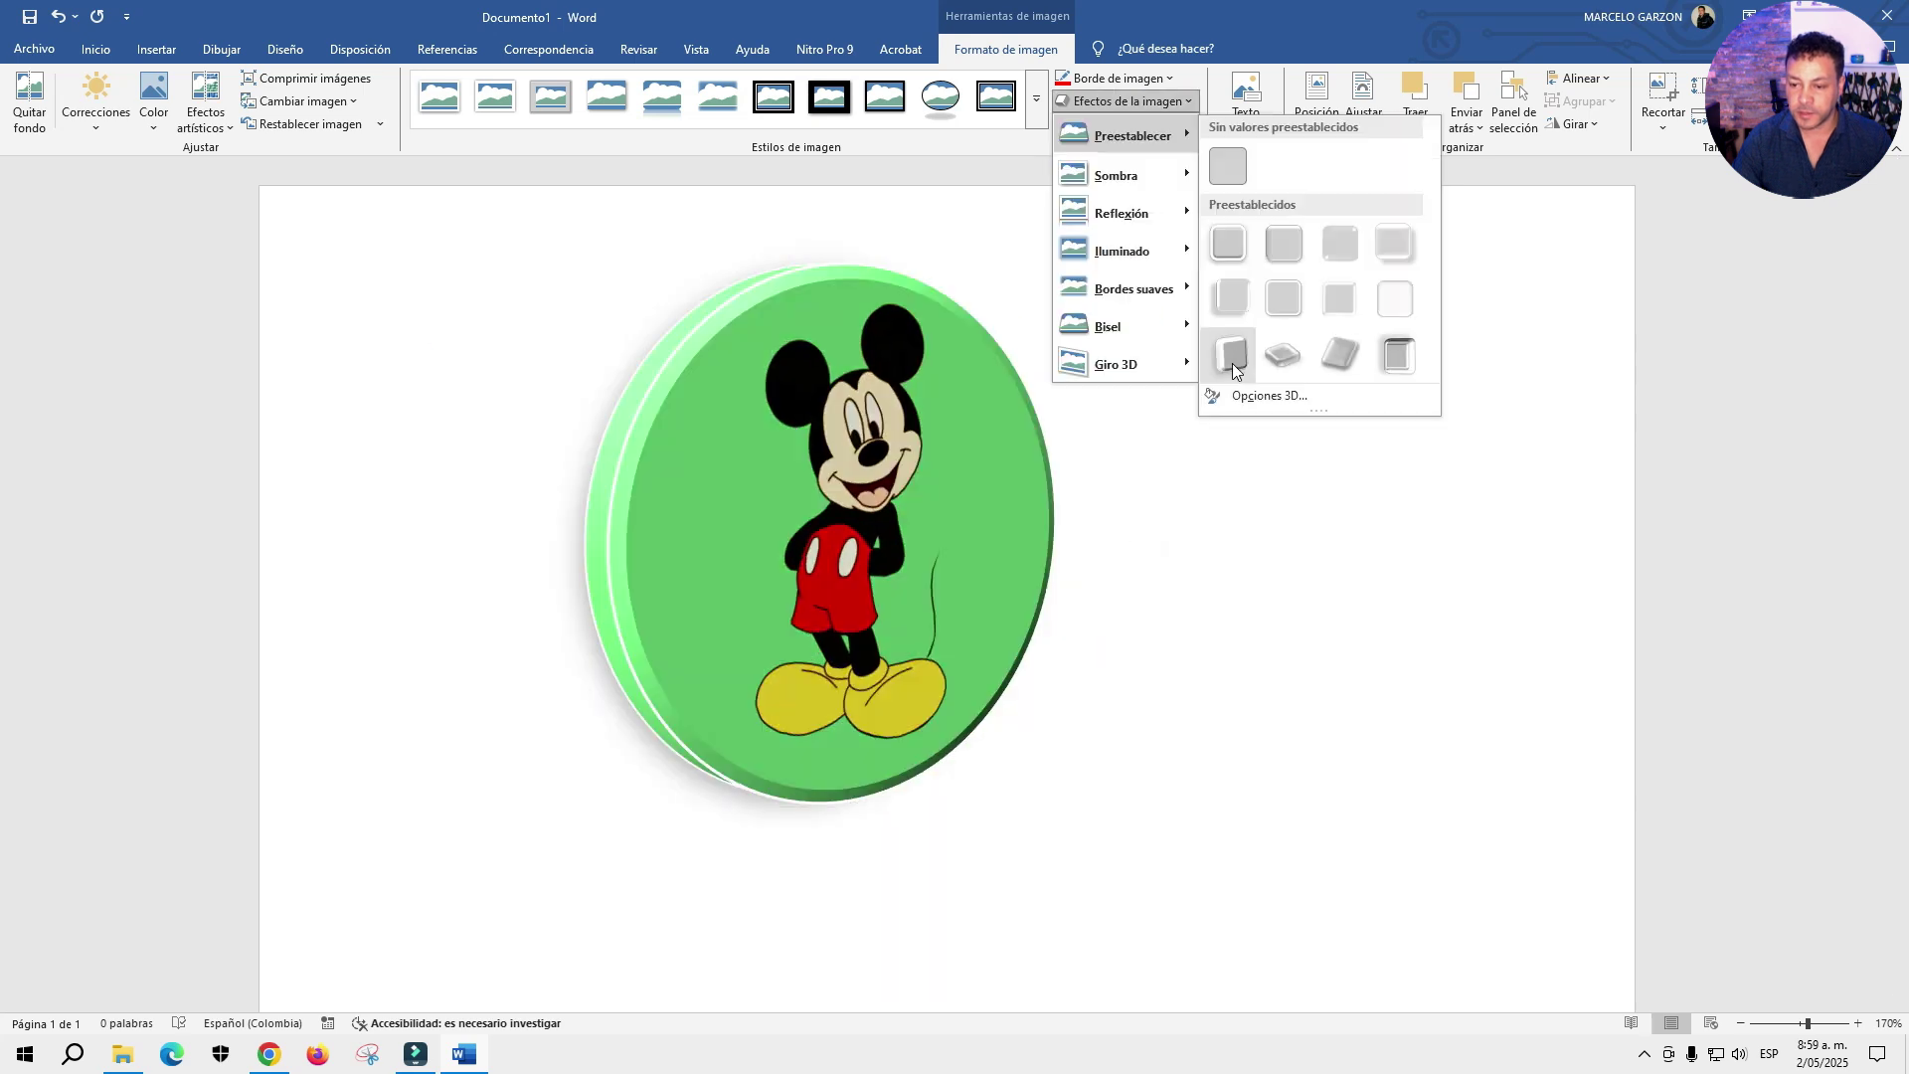
- Try two 3D presets on the Mickey picture and add a perspective shadow
{"action": "left_click", "coordinate": [1239, 360]}
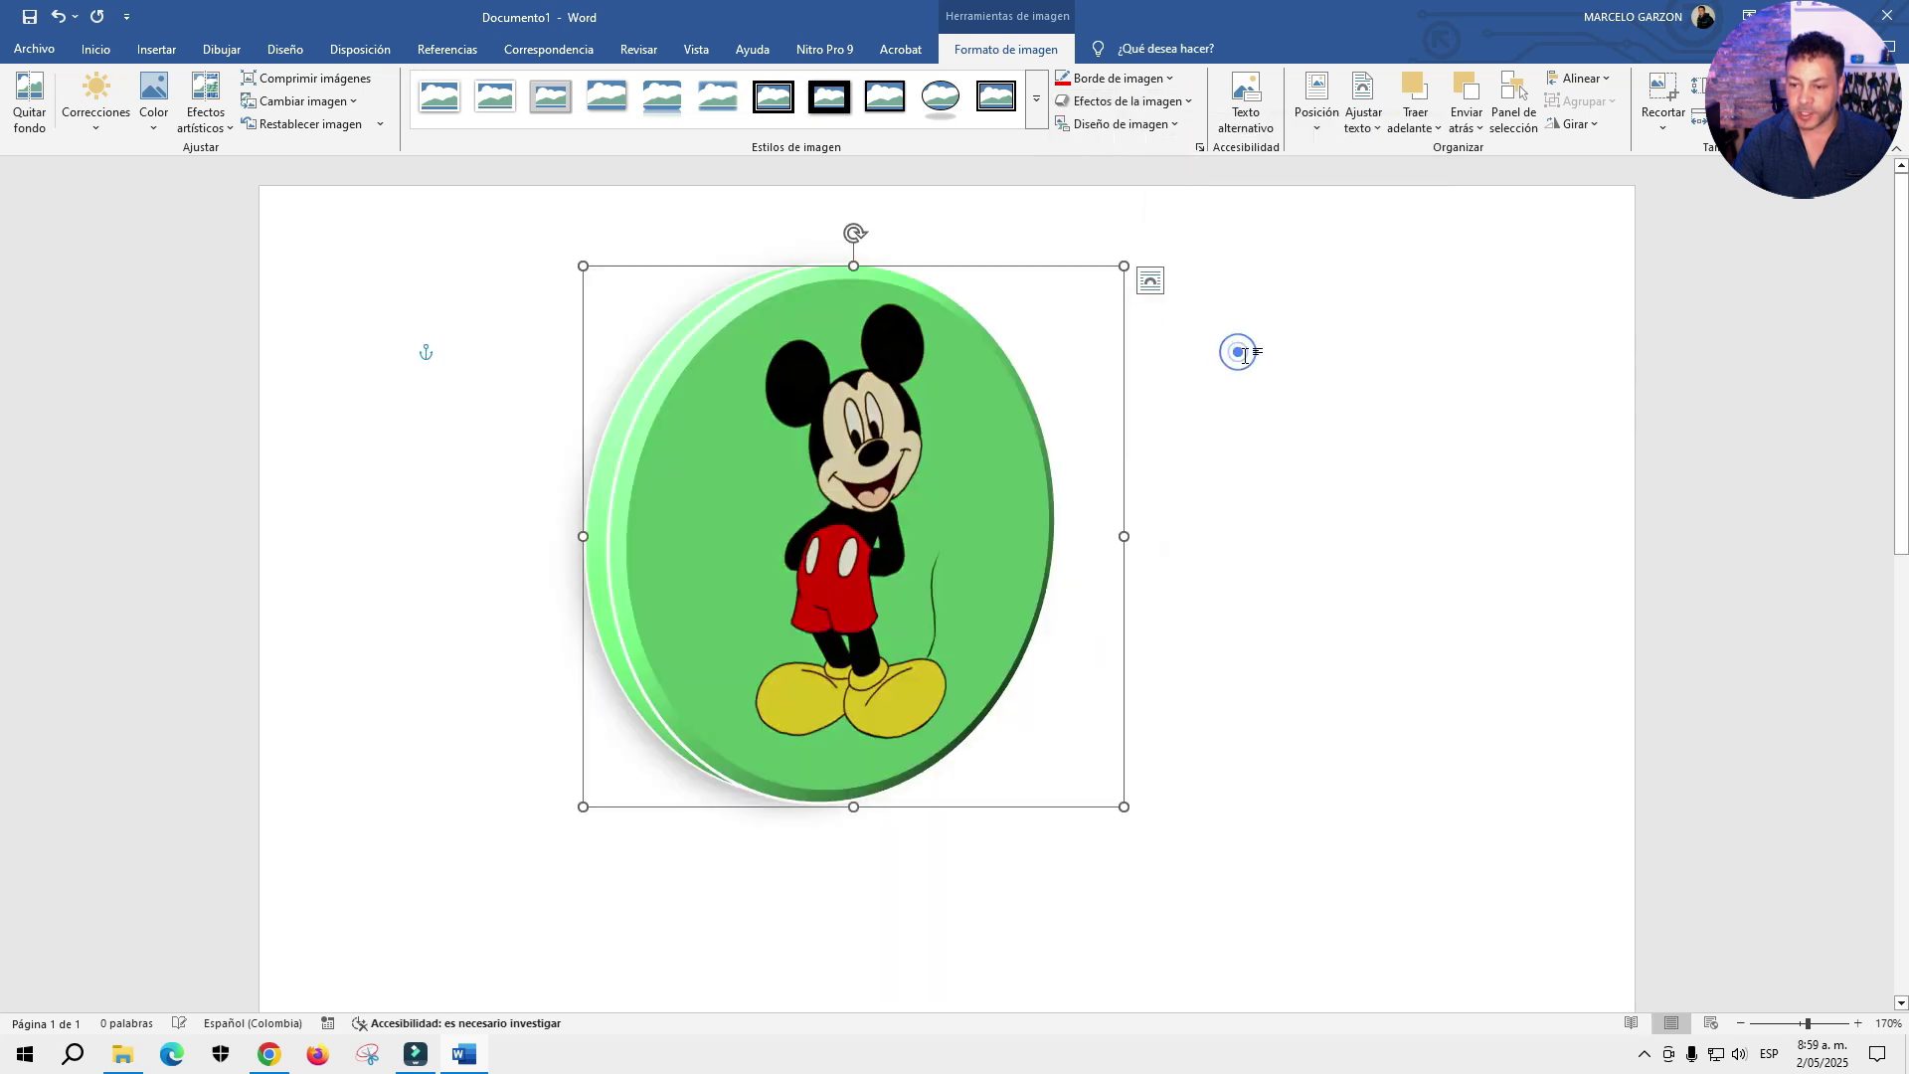
{"action": "left_click", "coordinate": [1167, 103]}
{"action": "mouse_move", "coordinate": [1131, 135]}
{"action": "left_click", "coordinate": [1396, 355]}
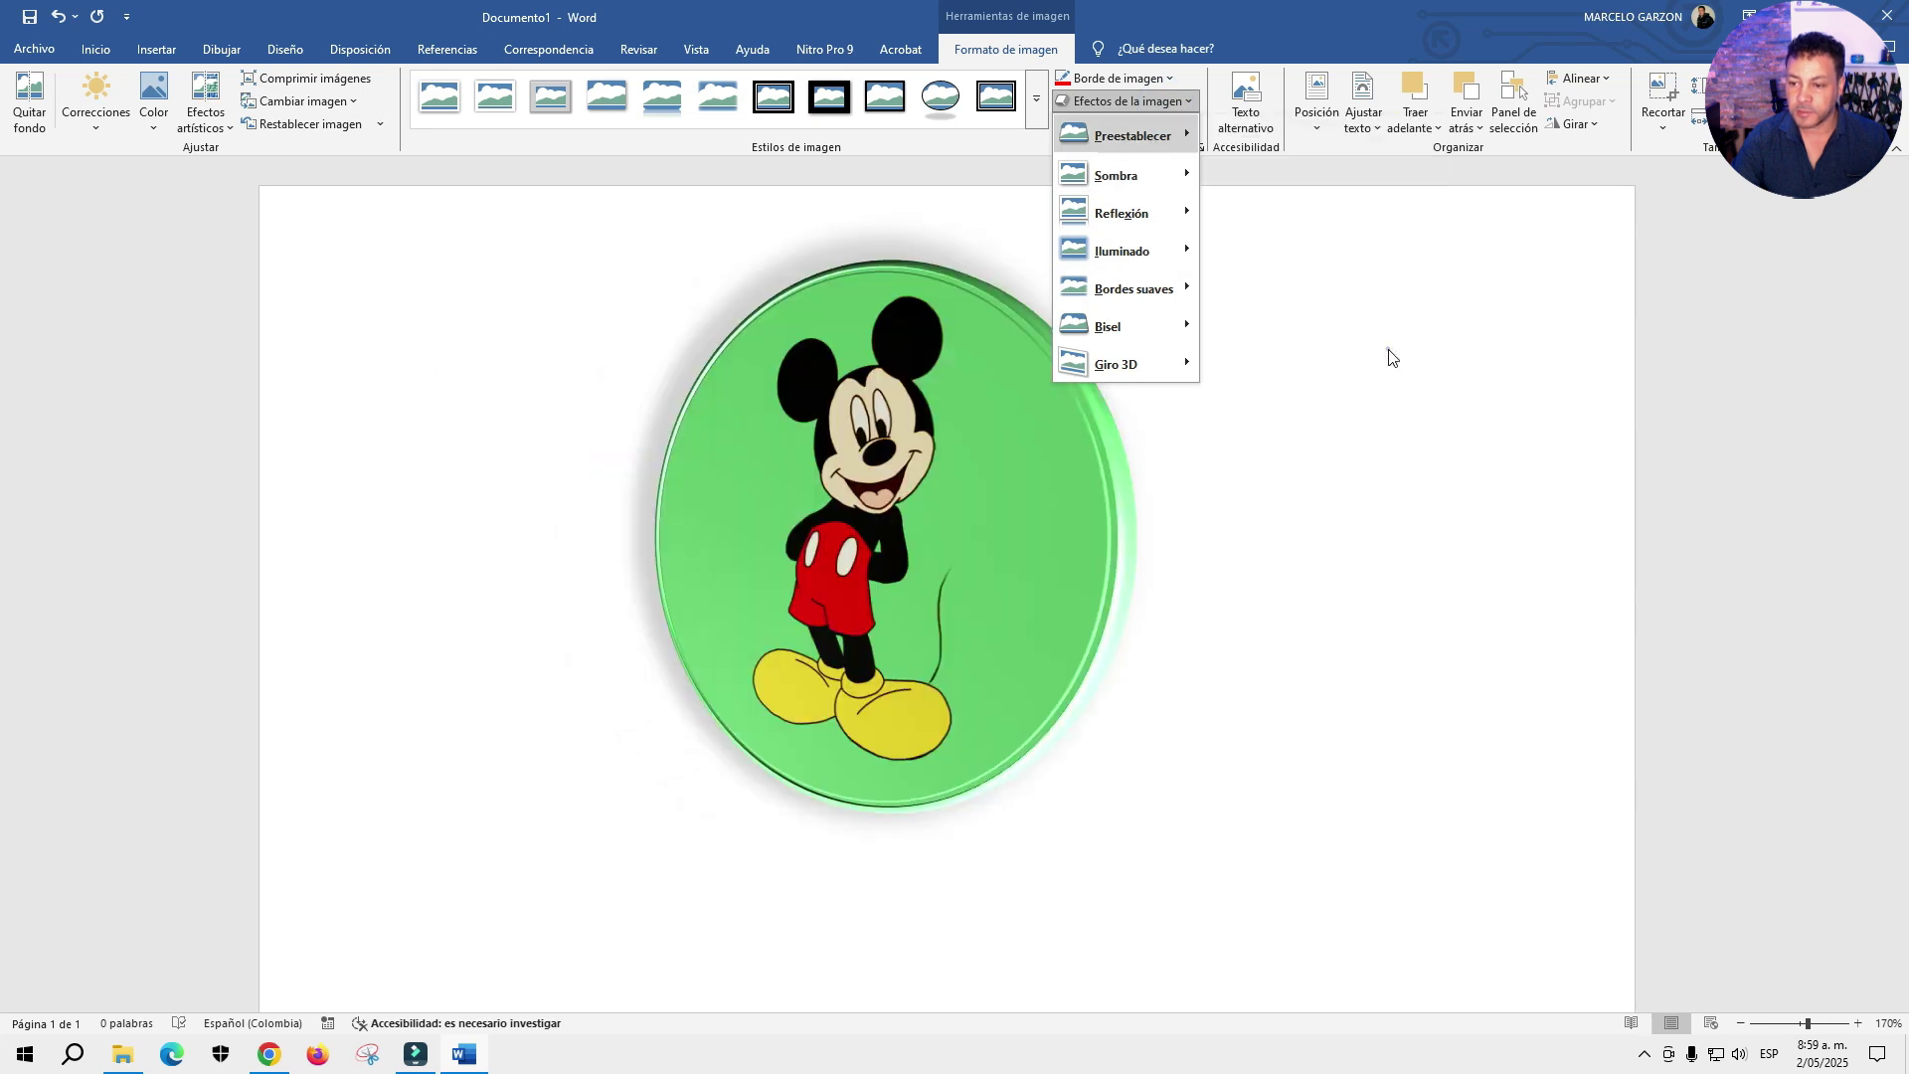
{"action": "left_click", "coordinate": [1171, 101]}
{"action": "mouse_move", "coordinate": [1119, 175]}
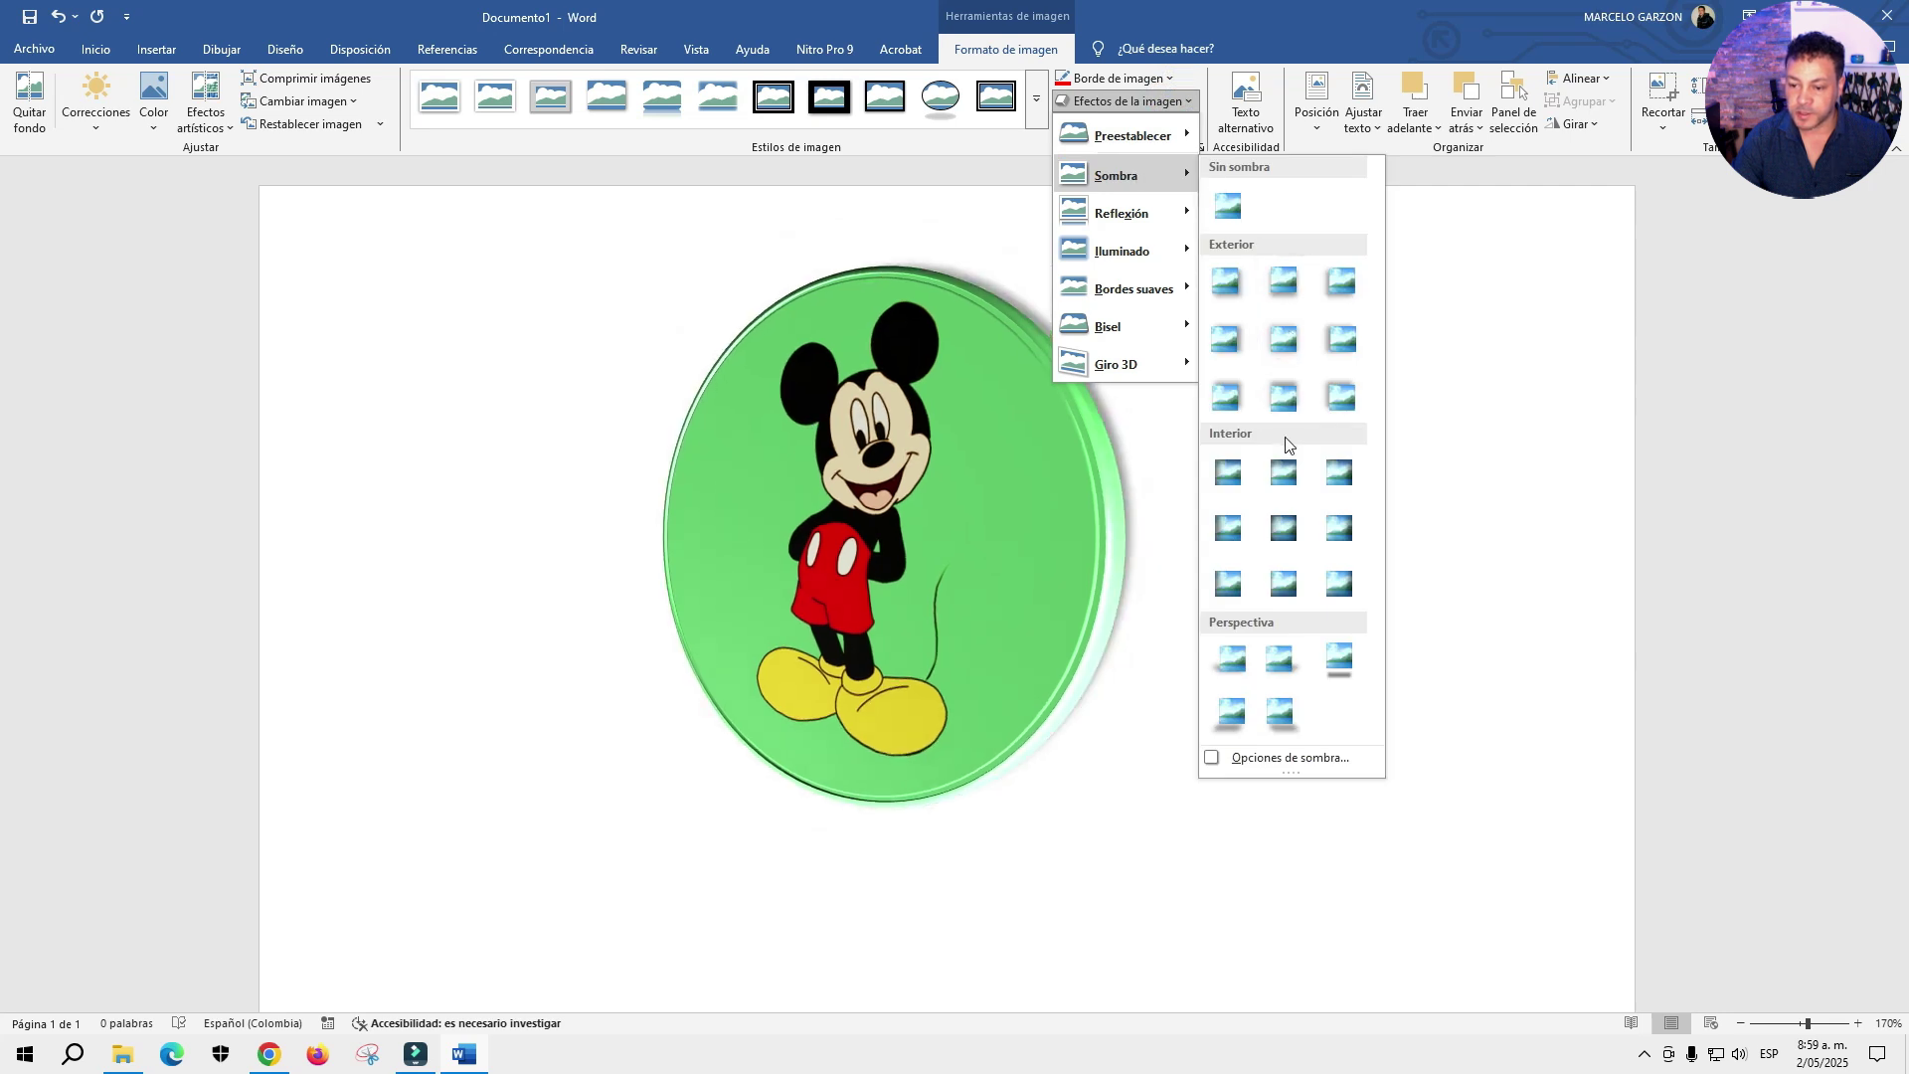
{"action": "left_click", "coordinate": [1229, 667]}
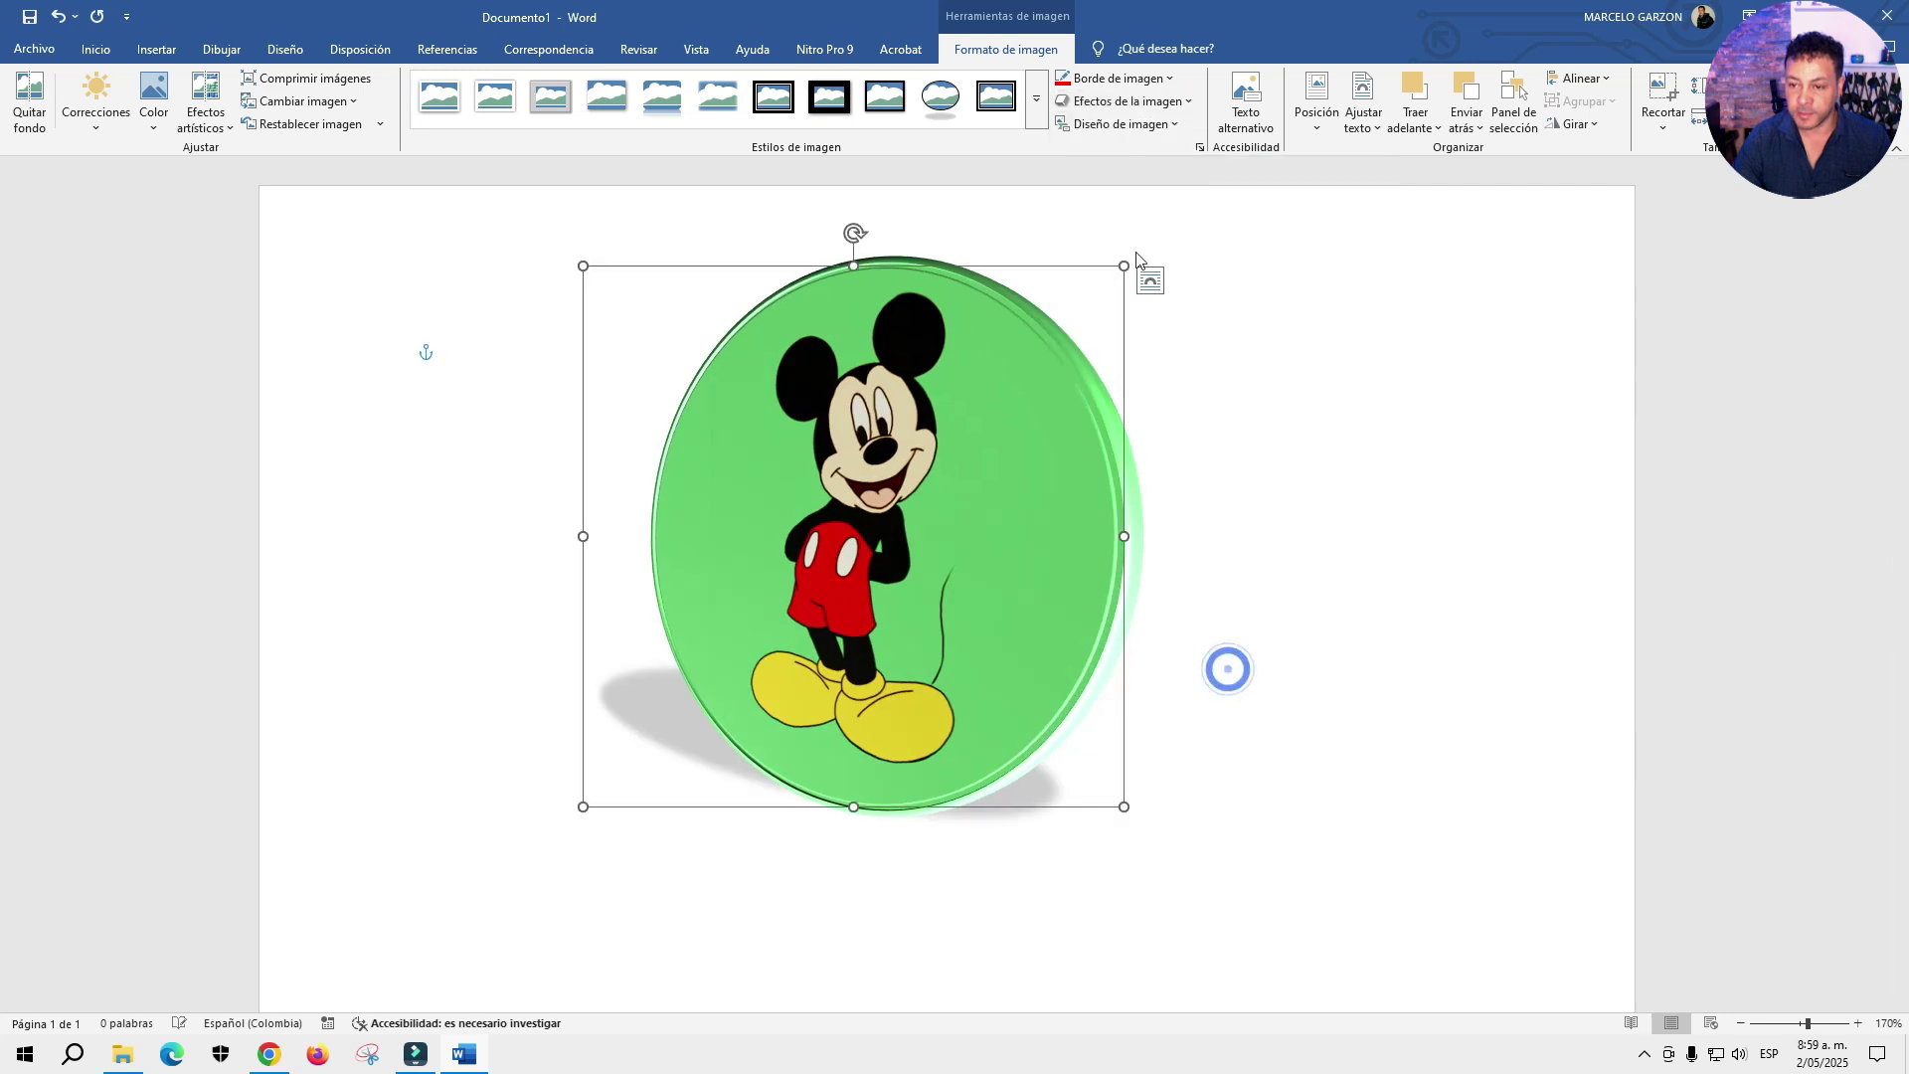
- Add a reflection below the picture and a green glow around it
{"action": "left_click", "coordinate": [1165, 103]}
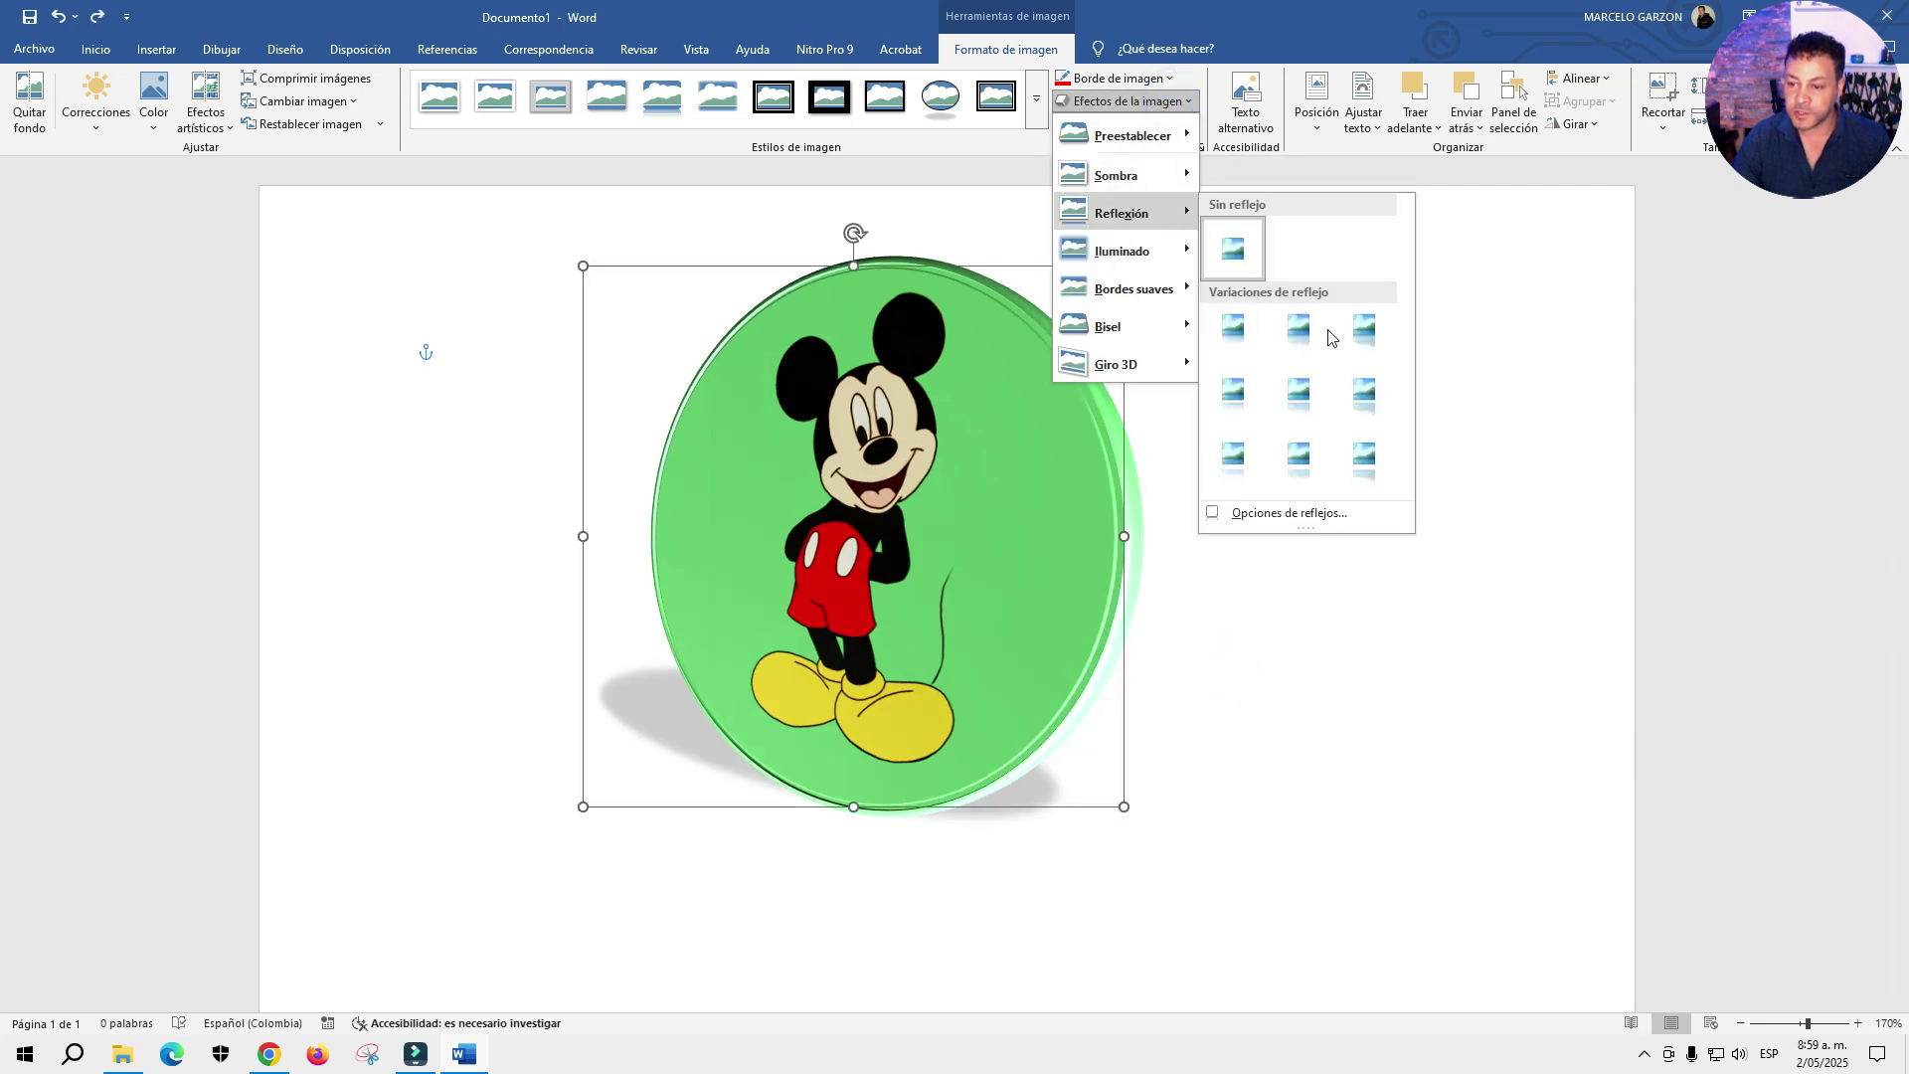
{"action": "left_click", "coordinate": [1291, 402]}
{"action": "scroll", "coordinate": [1065, 670], "scroll_direction": "down", "scroll_amount": 5}
{"action": "scroll", "coordinate": [1104, 771], "scroll_direction": "up", "scroll_amount": 3}
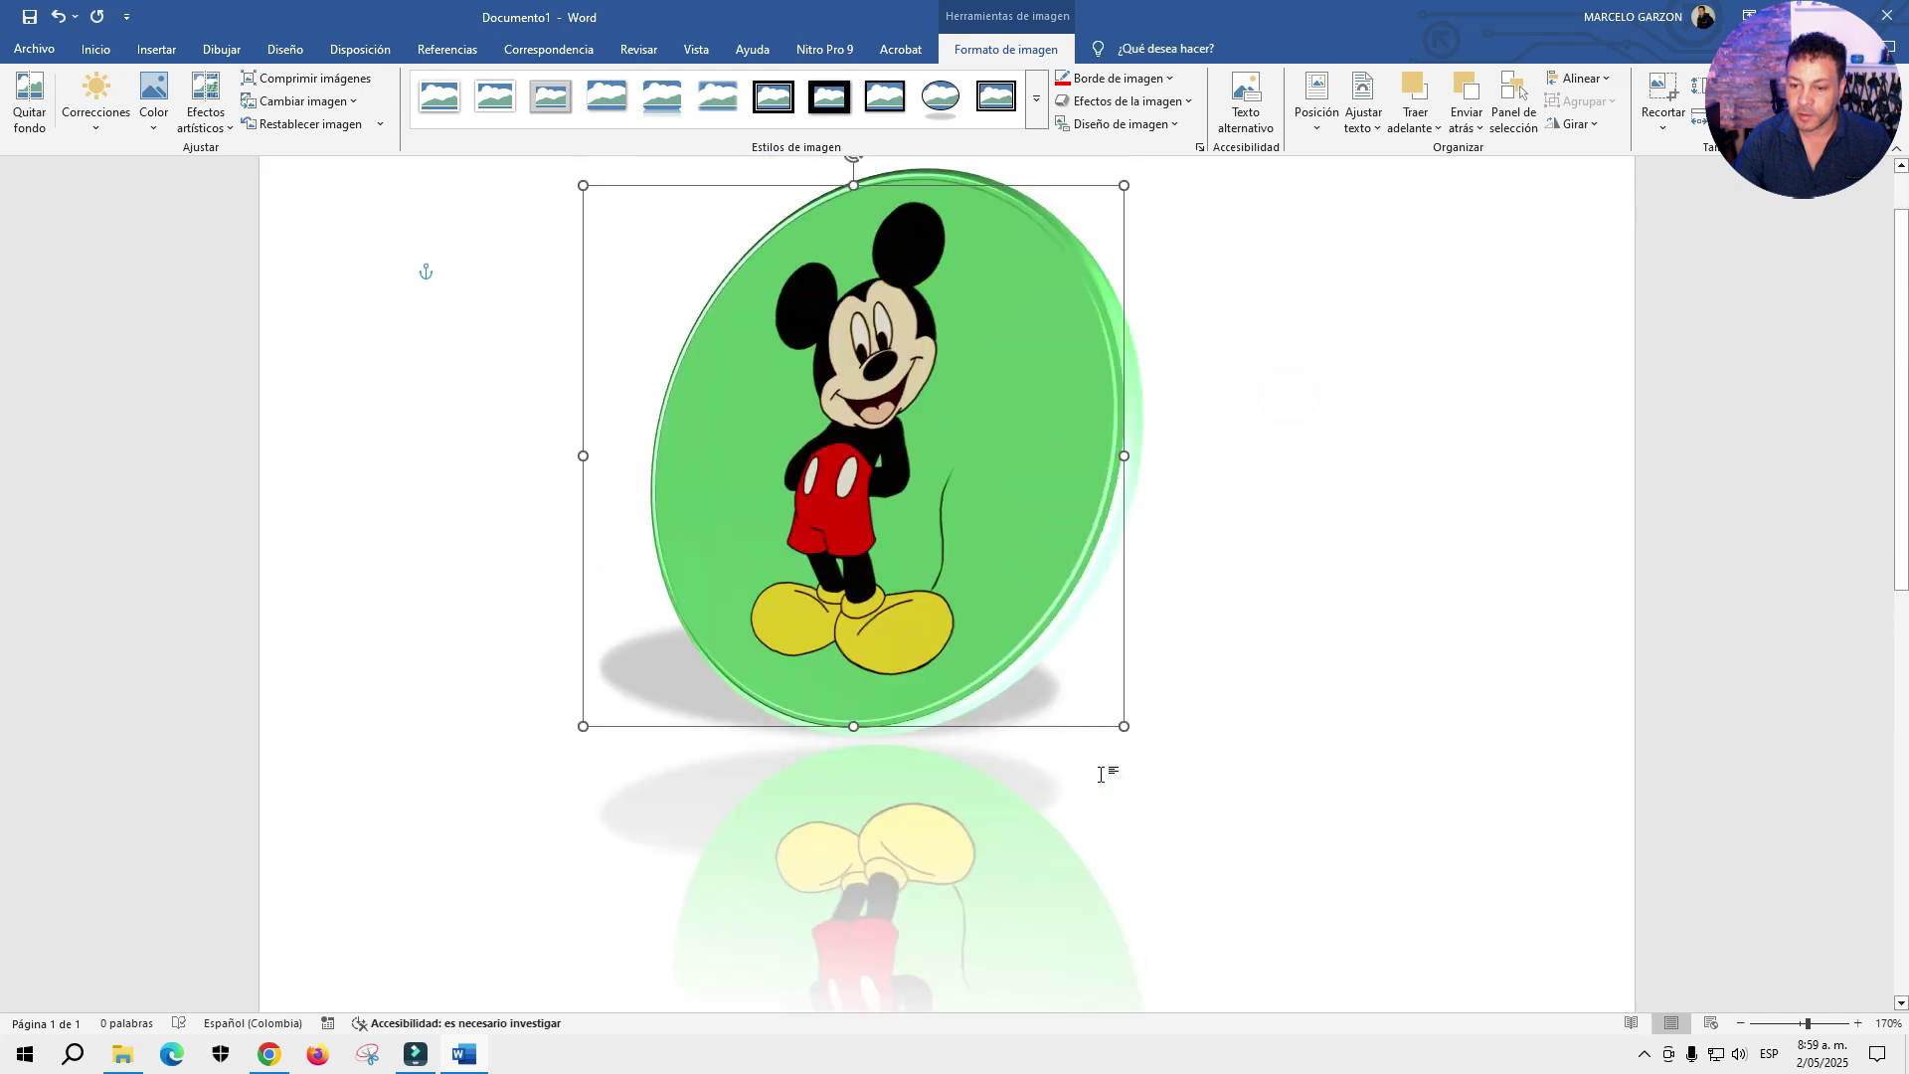
{"action": "scroll", "coordinate": [1102, 774], "scroll_direction": "up", "scroll_amount": 1}
{"action": "left_click", "coordinate": [1127, 101]}
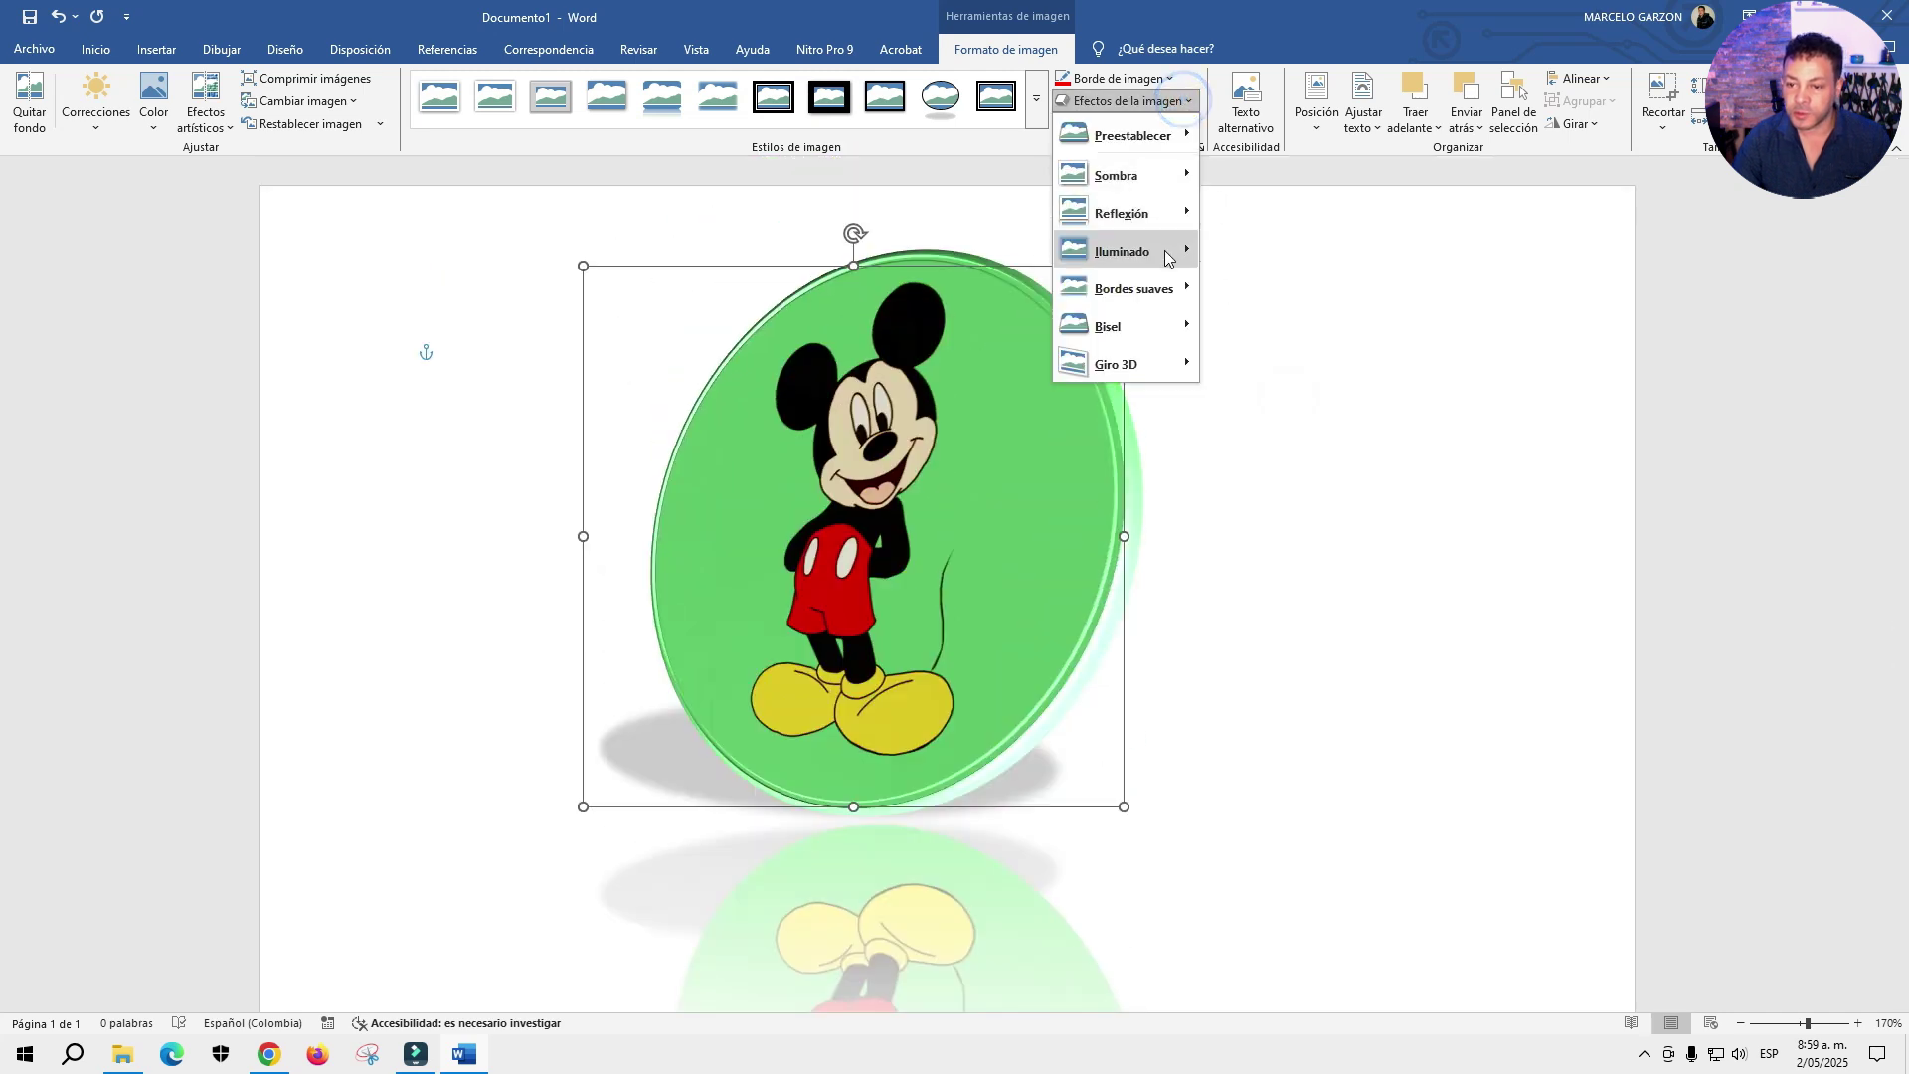
{"action": "mouse_move", "coordinate": [1122, 251]}
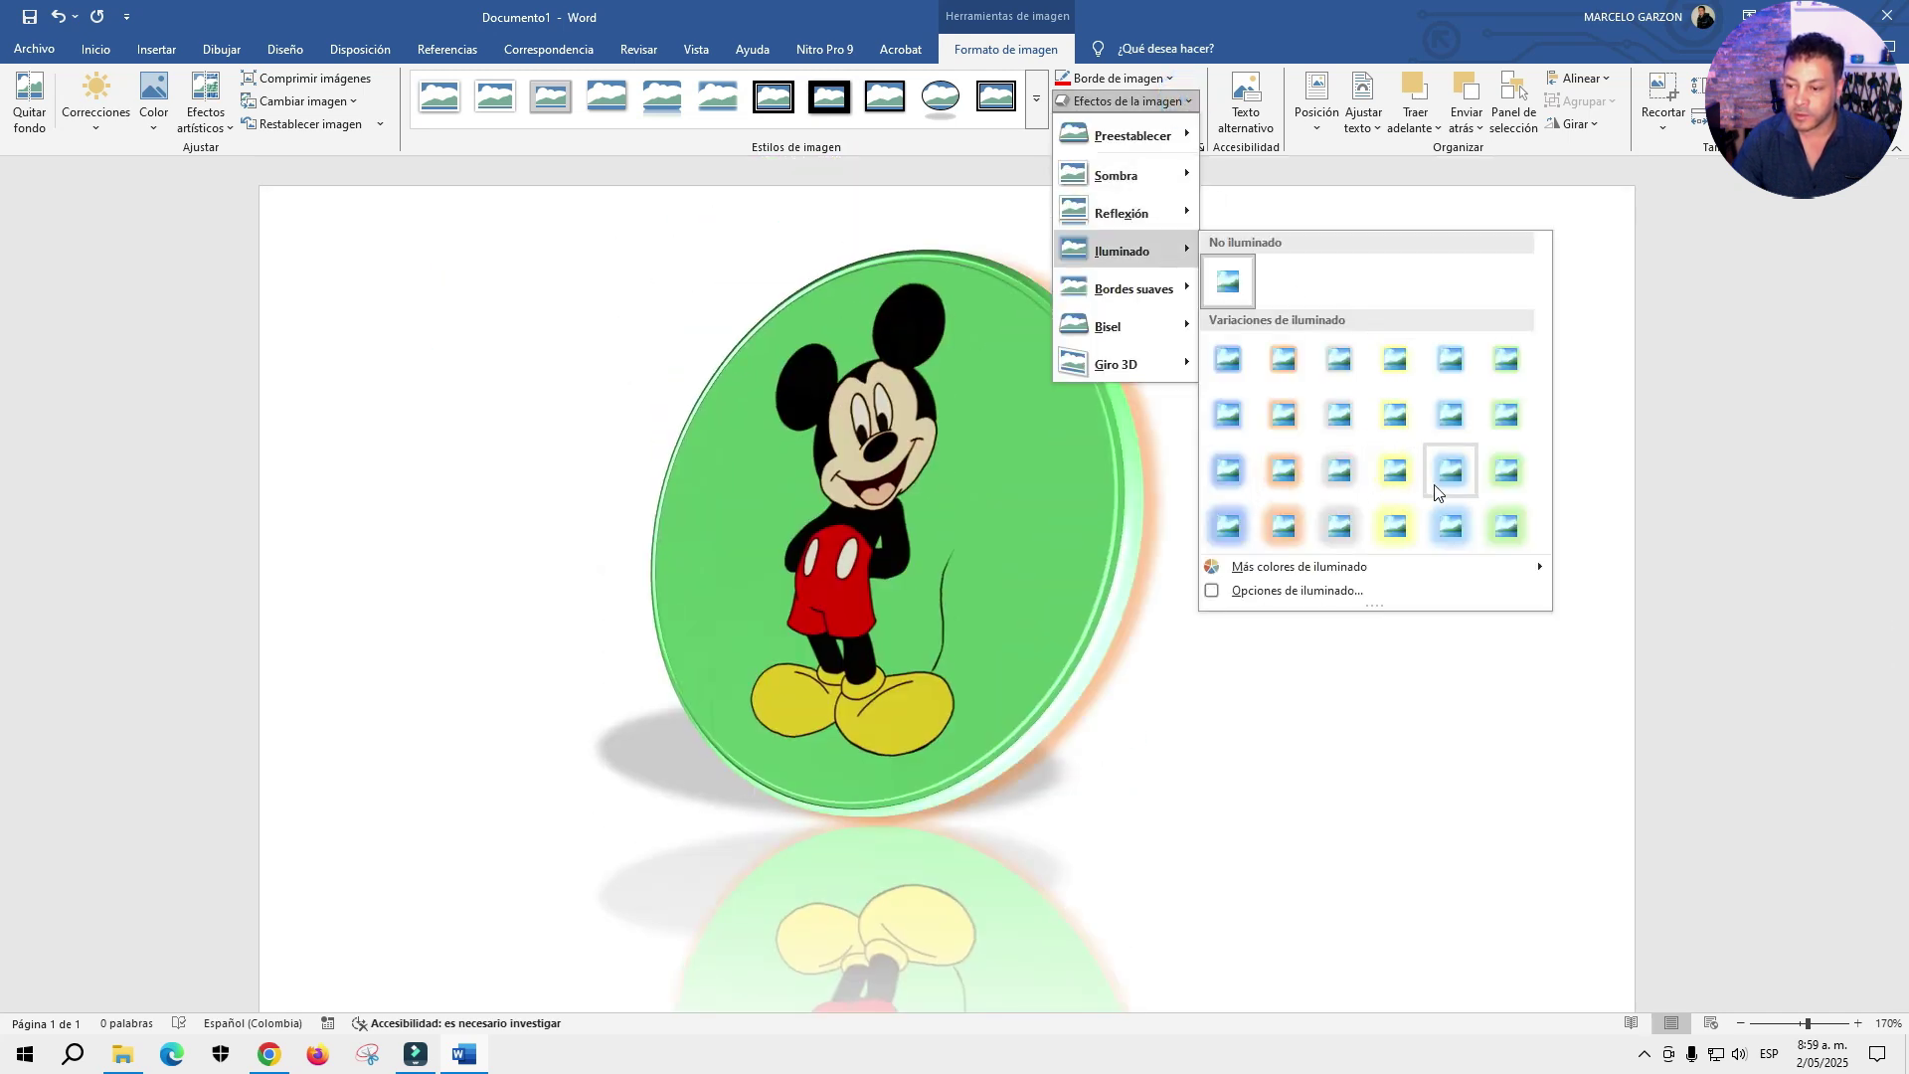
{"action": "left_click", "coordinate": [1491, 487]}
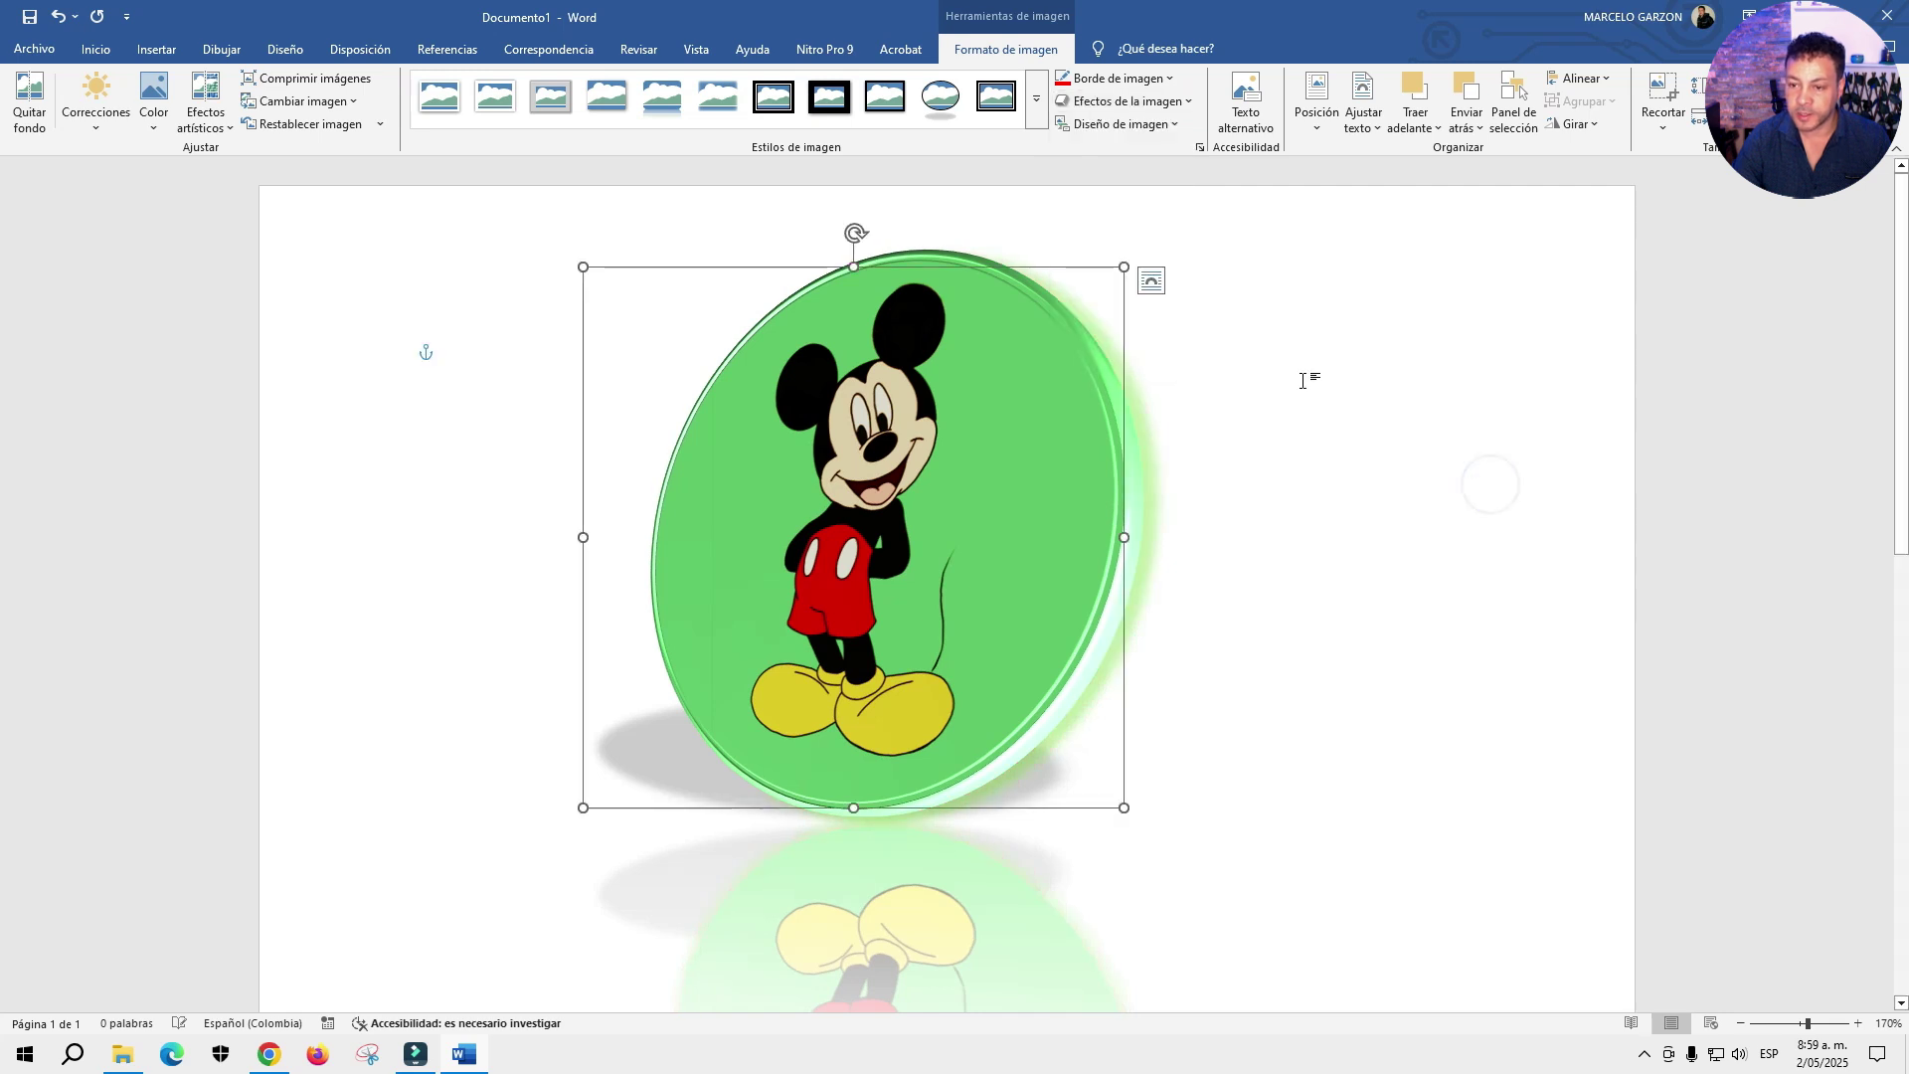
- Apply a soft-edge variation and a bevel to the picture
{"action": "left_click", "coordinate": [1173, 102]}
{"action": "mouse_move", "coordinate": [1126, 288]}
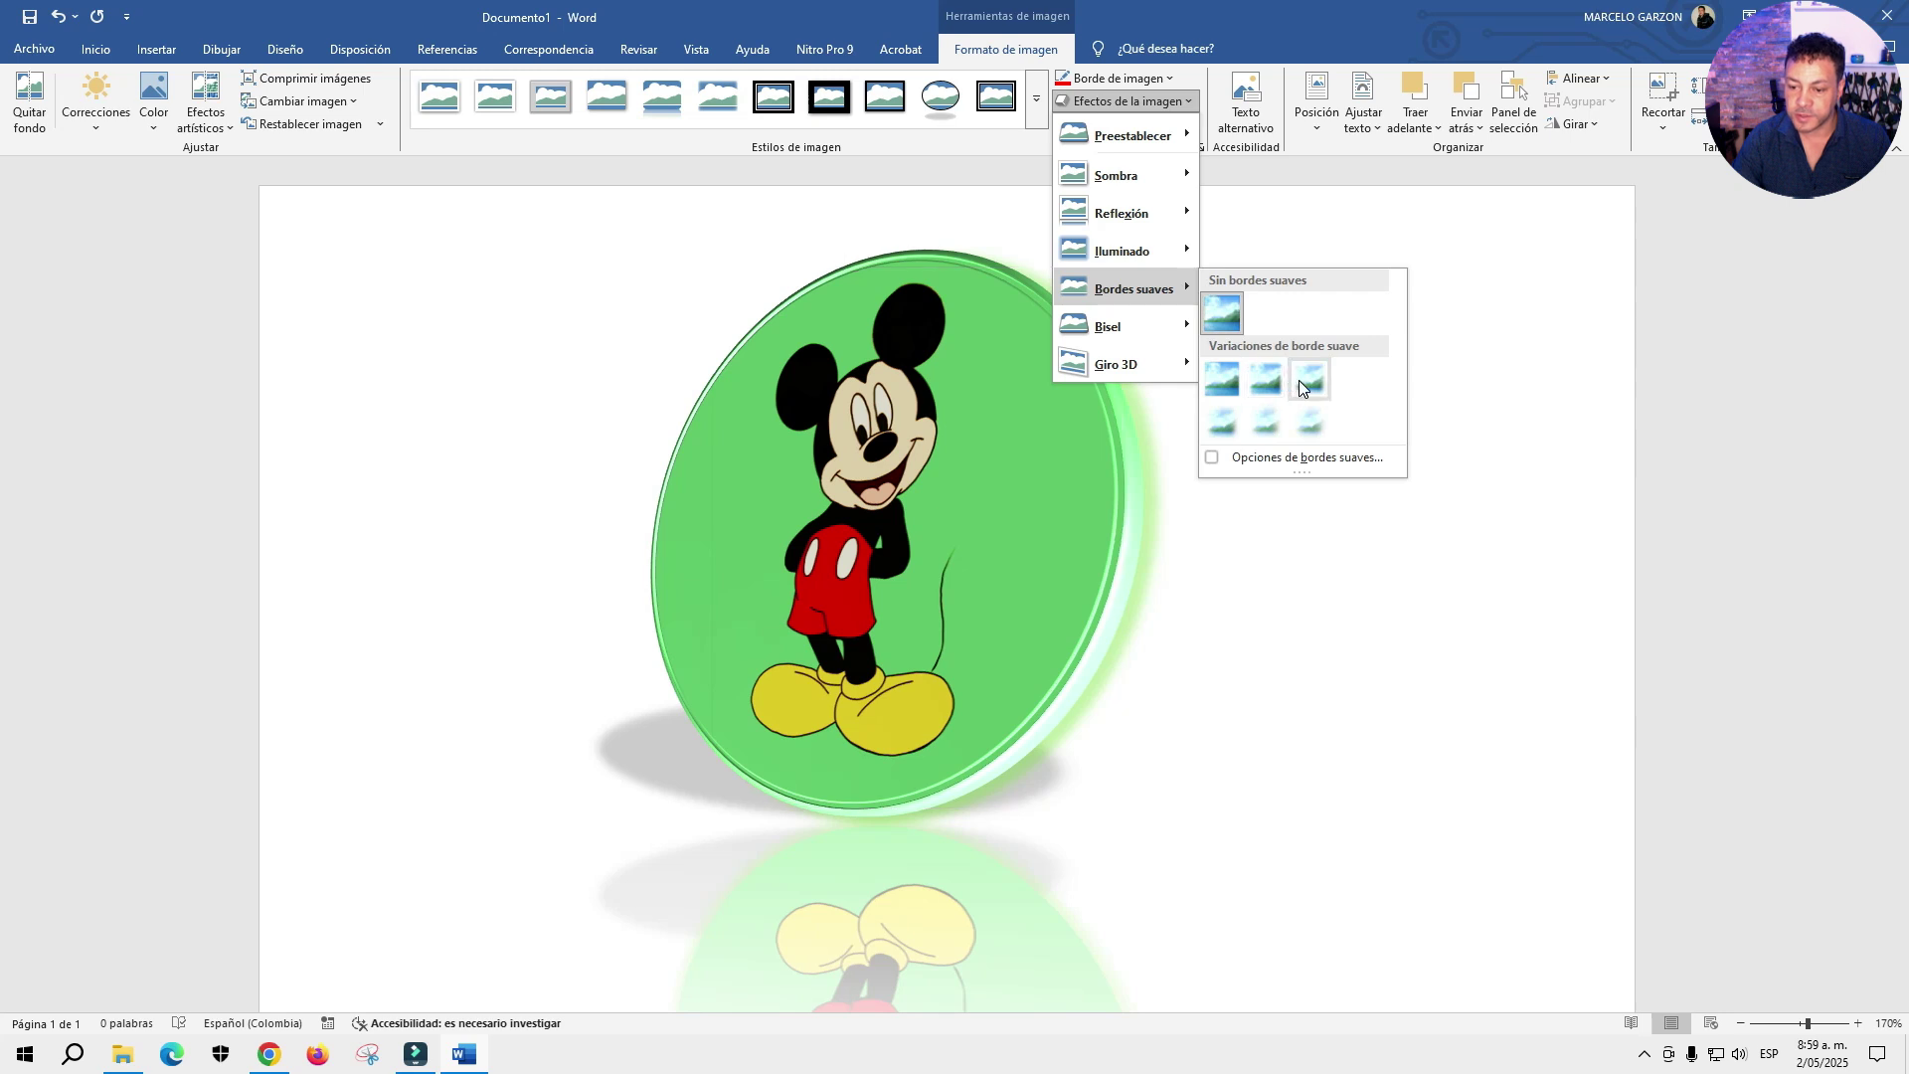
{"action": "left_click", "coordinate": [1300, 382]}
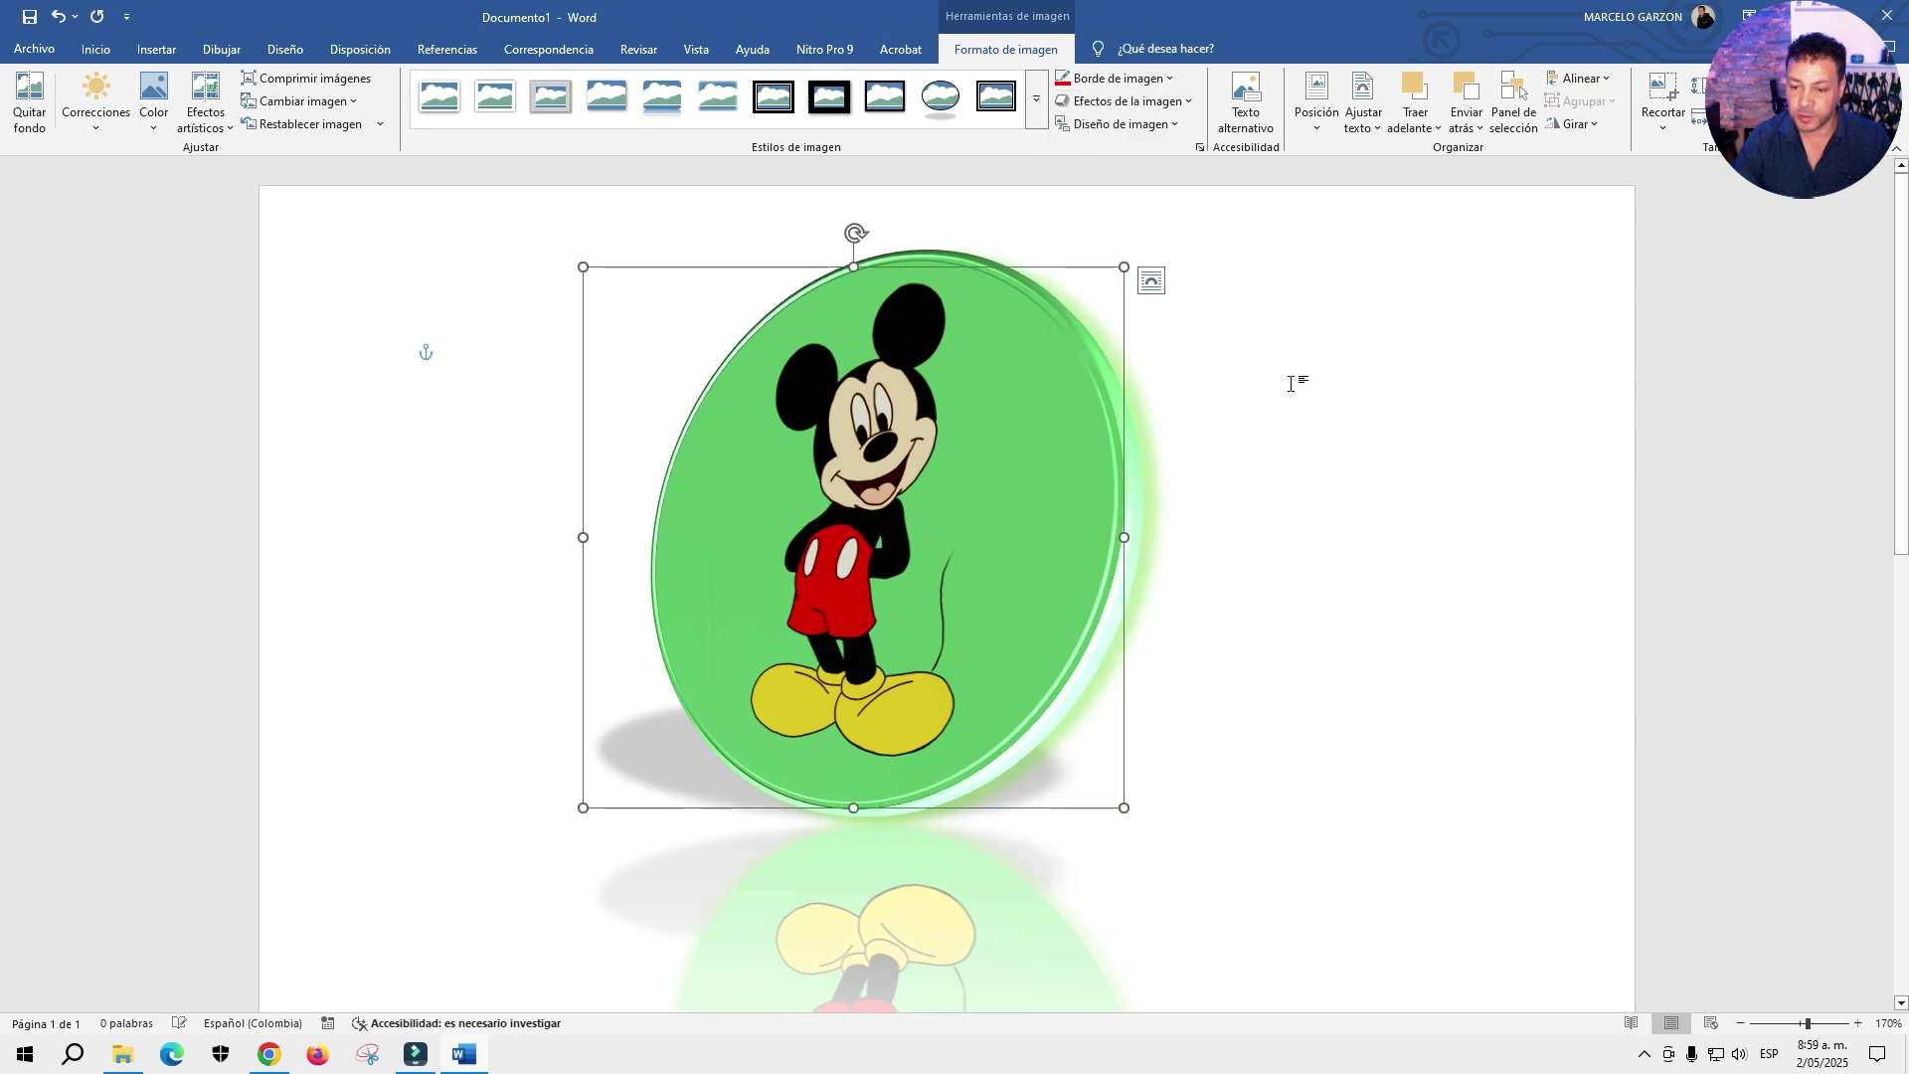
{"action": "left_click", "coordinate": [1128, 102]}
{"action": "mouse_move", "coordinate": [1126, 327]}
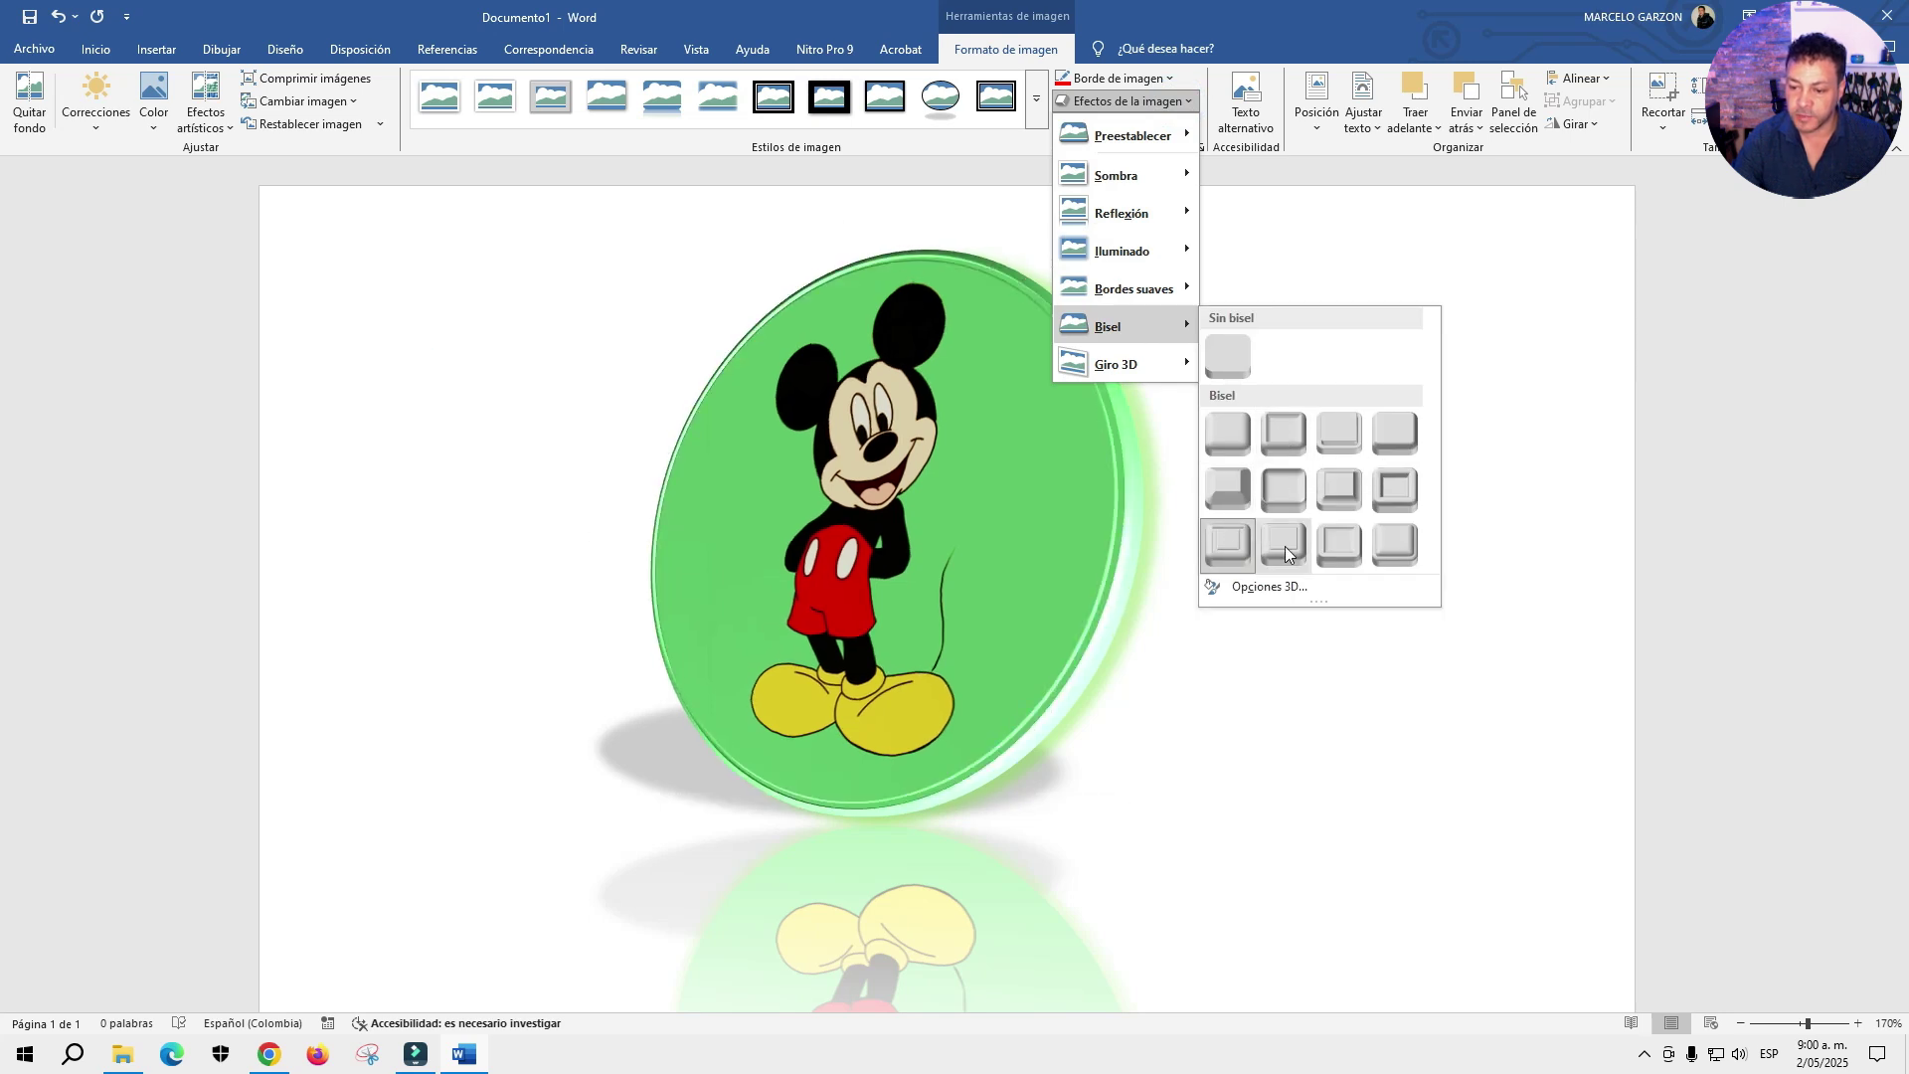
{"action": "left_click", "coordinate": [1352, 496]}
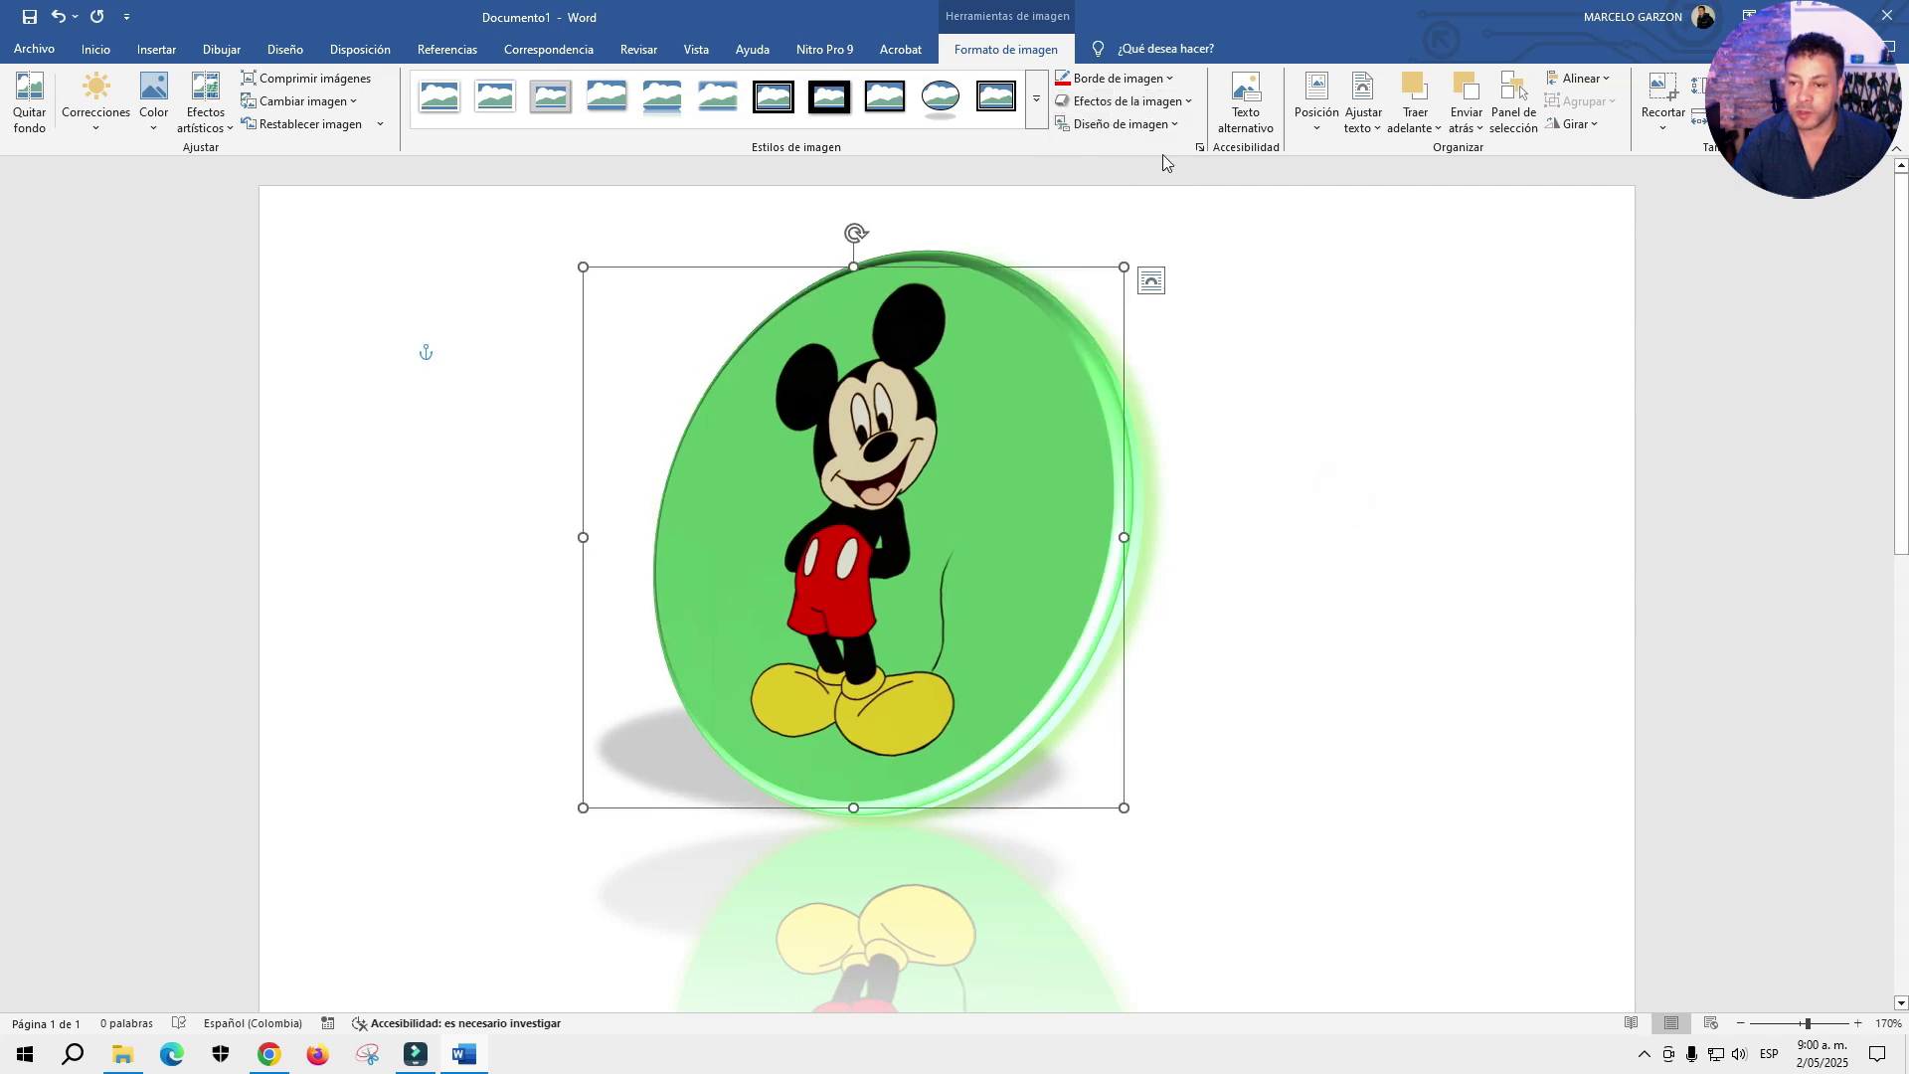
{"action": "left_click", "coordinate": [1164, 125]}
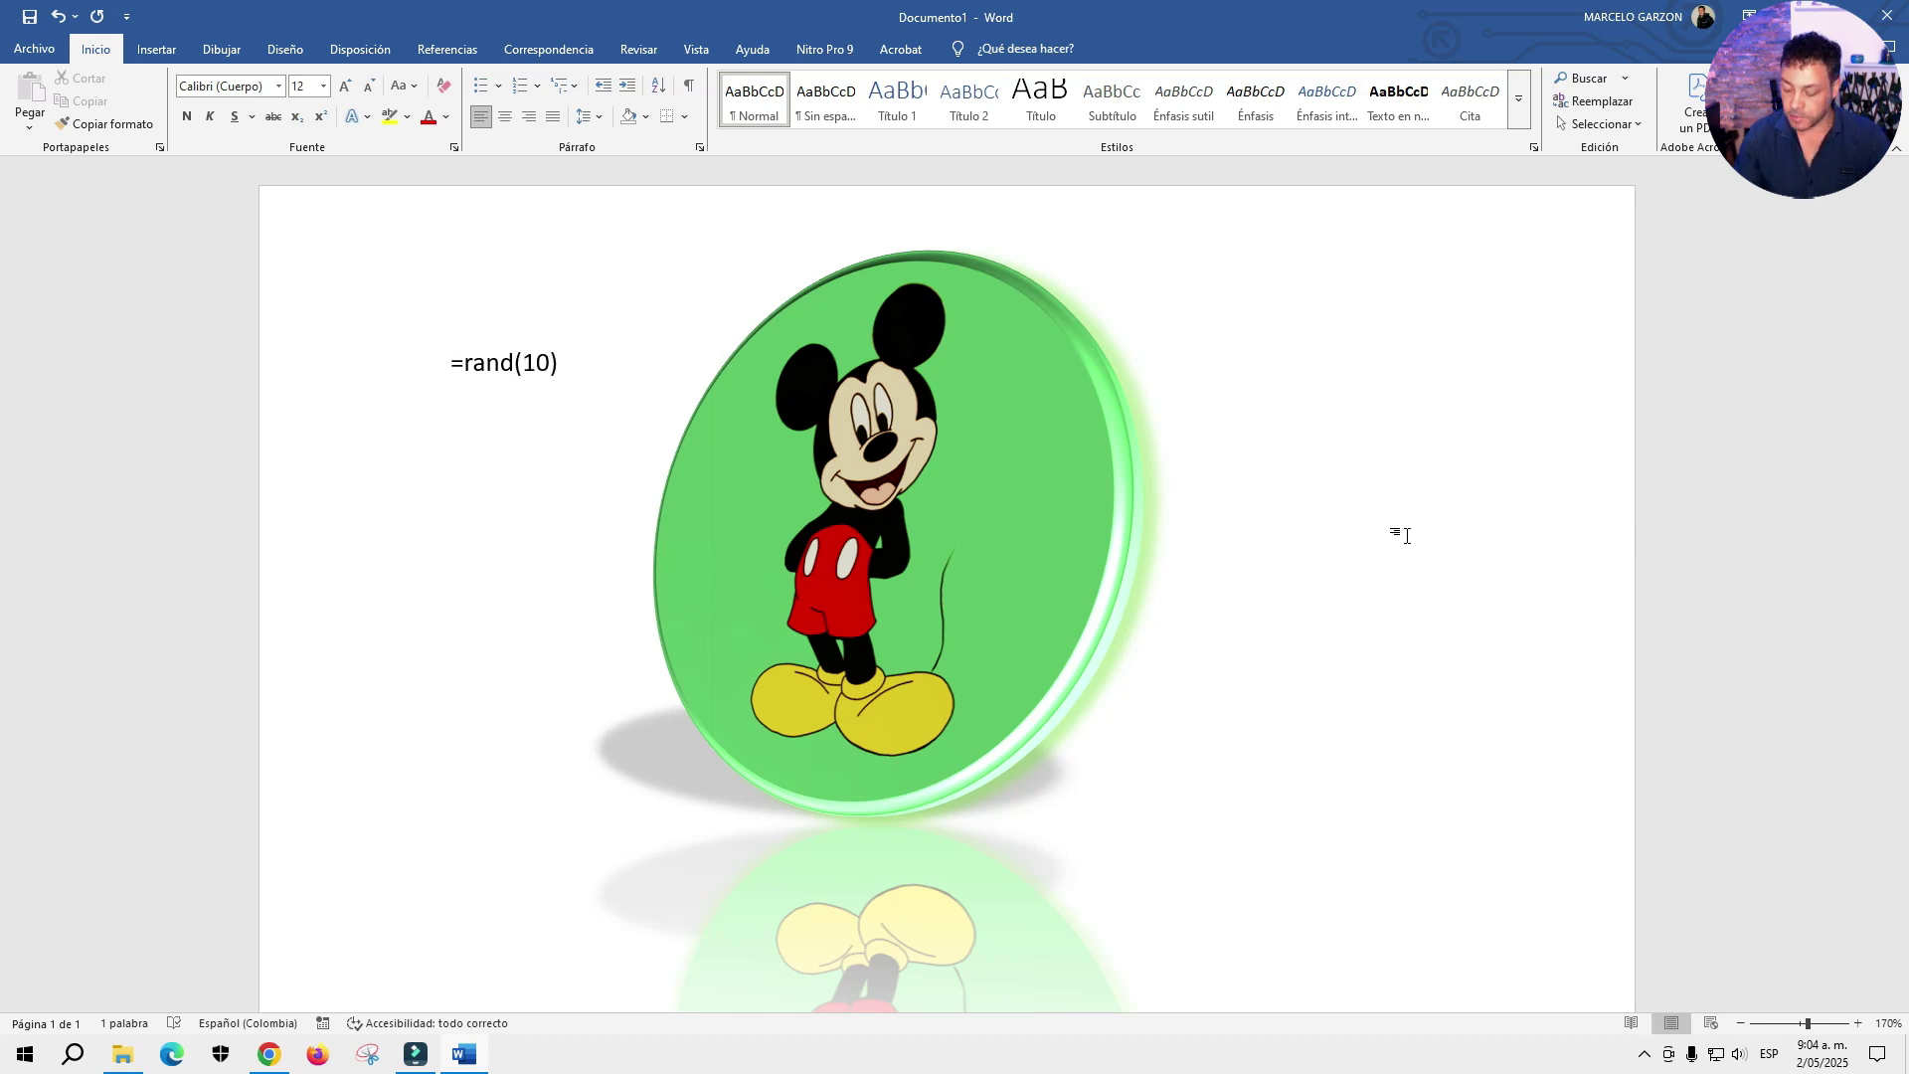
- Expand =rand(10) into filler paragraphs, then move the Mickey picture right and shrink it
{"action": "key", "text": "Return"}
{"action": "scroll", "coordinate": [1412, 535], "scroll_direction": "up", "scroll_amount": 15}
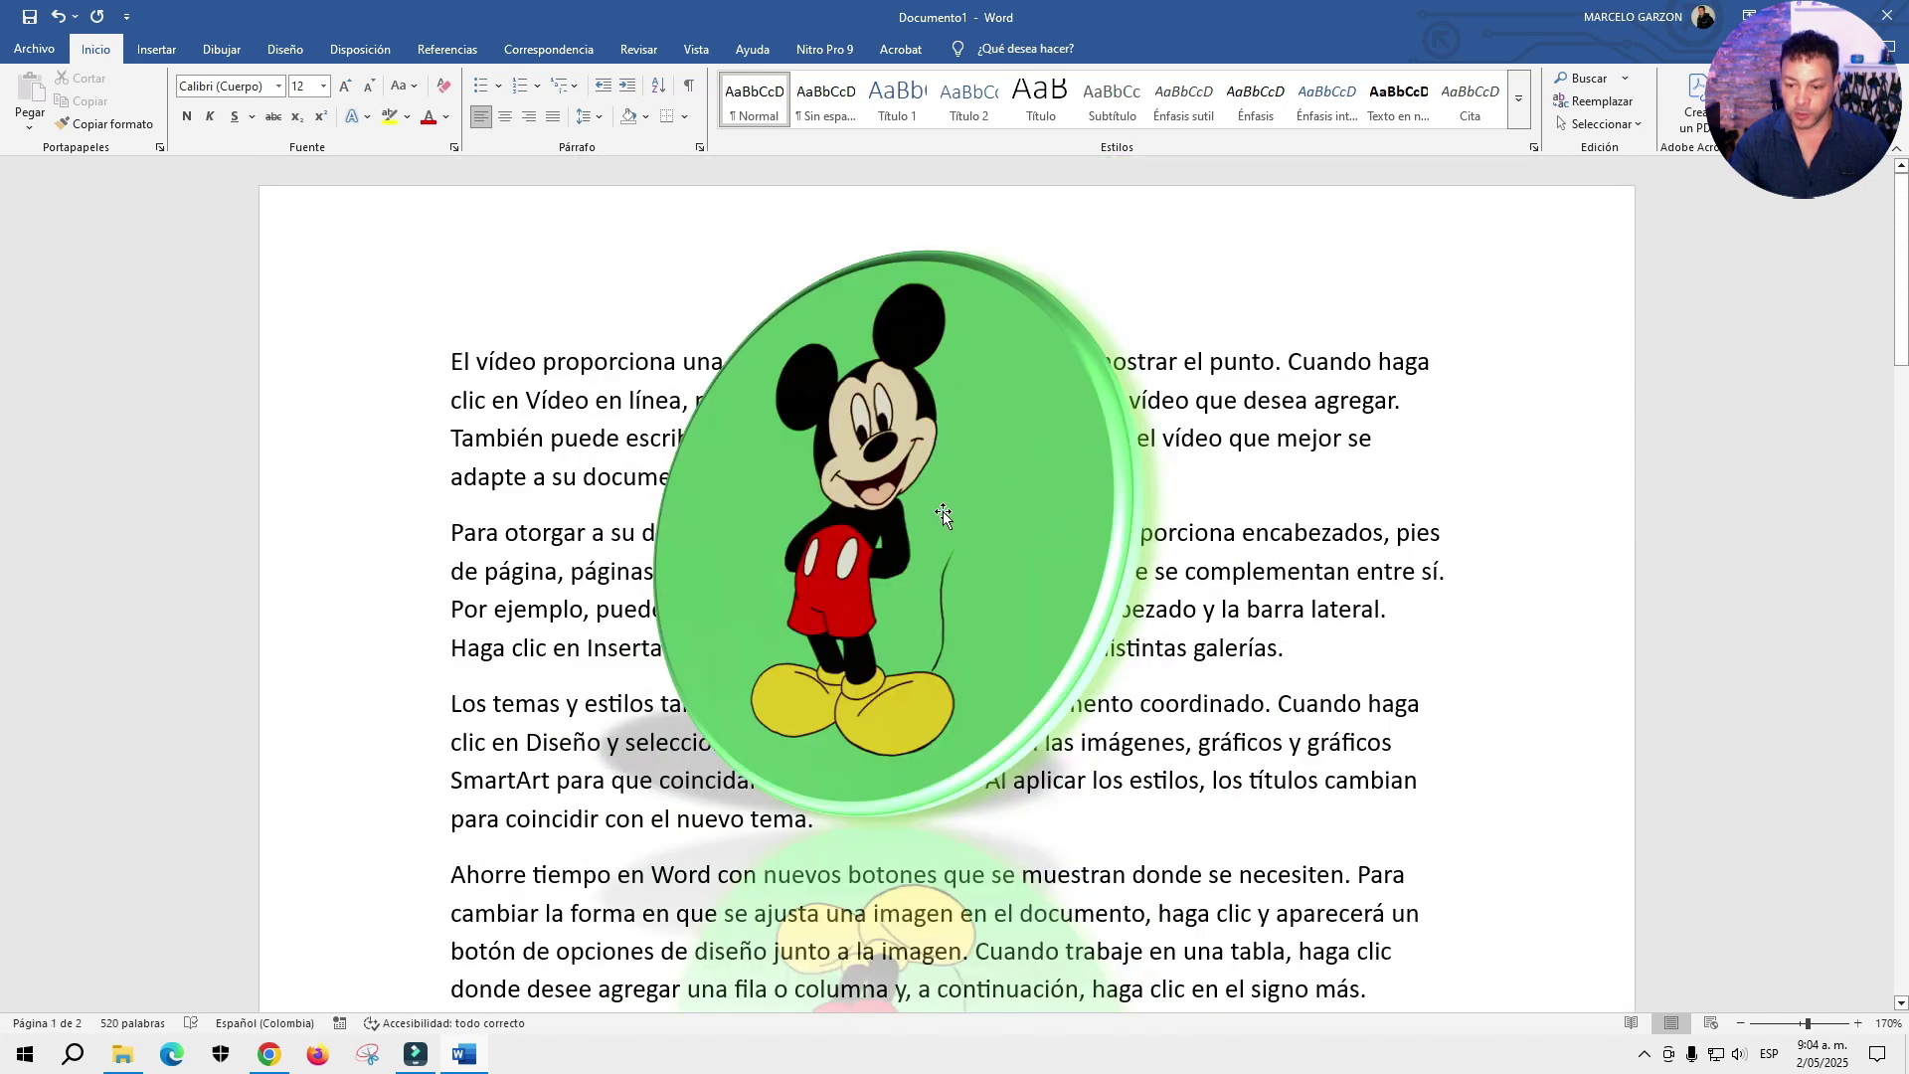
{"action": "left_click_drag", "start_coordinate": [942, 511], "coordinate": [1336, 511]}
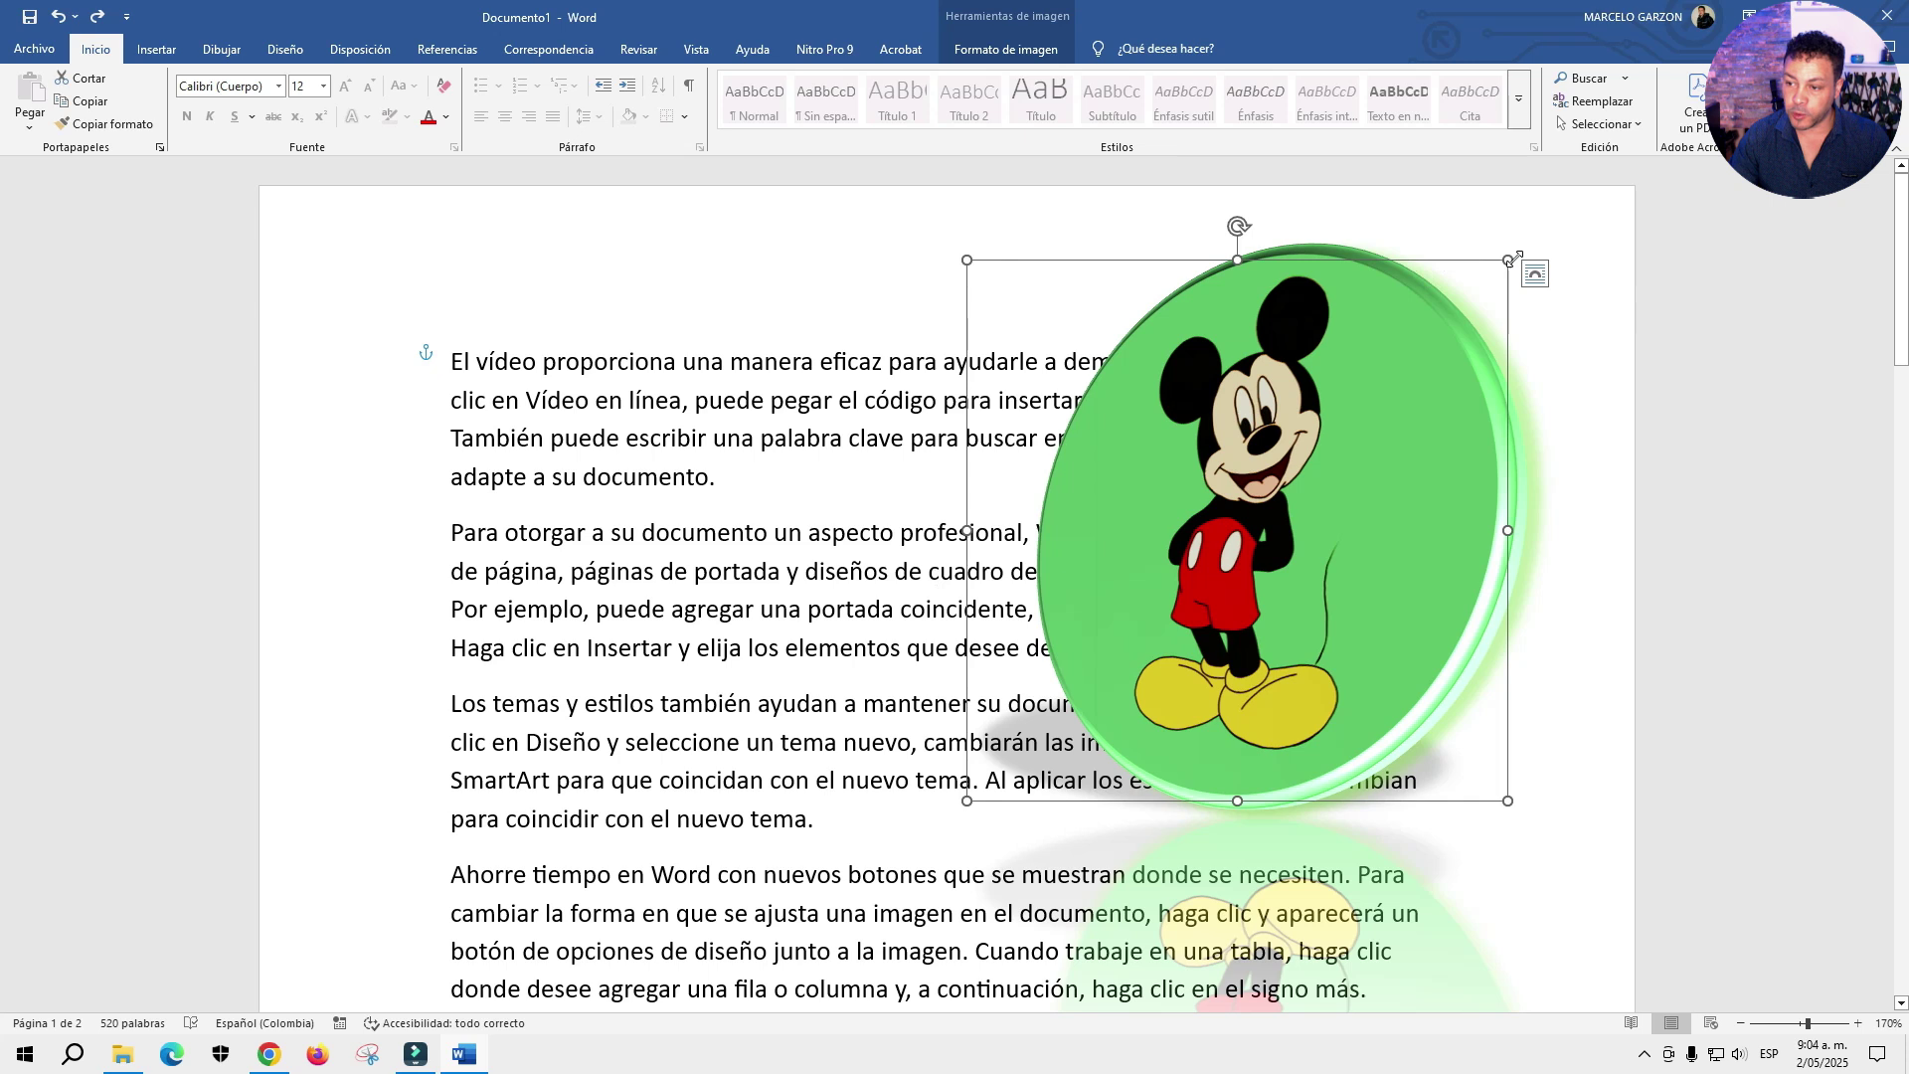
{"action": "mouse_move", "coordinate": [1509, 260]}
{"action": "left_mouse_down"}
{"action": "mouse_move", "coordinate": [1342, 495]}
{"action": "mouse_move", "coordinate": [1399, 429]}
{"action": "left_mouse_up"}
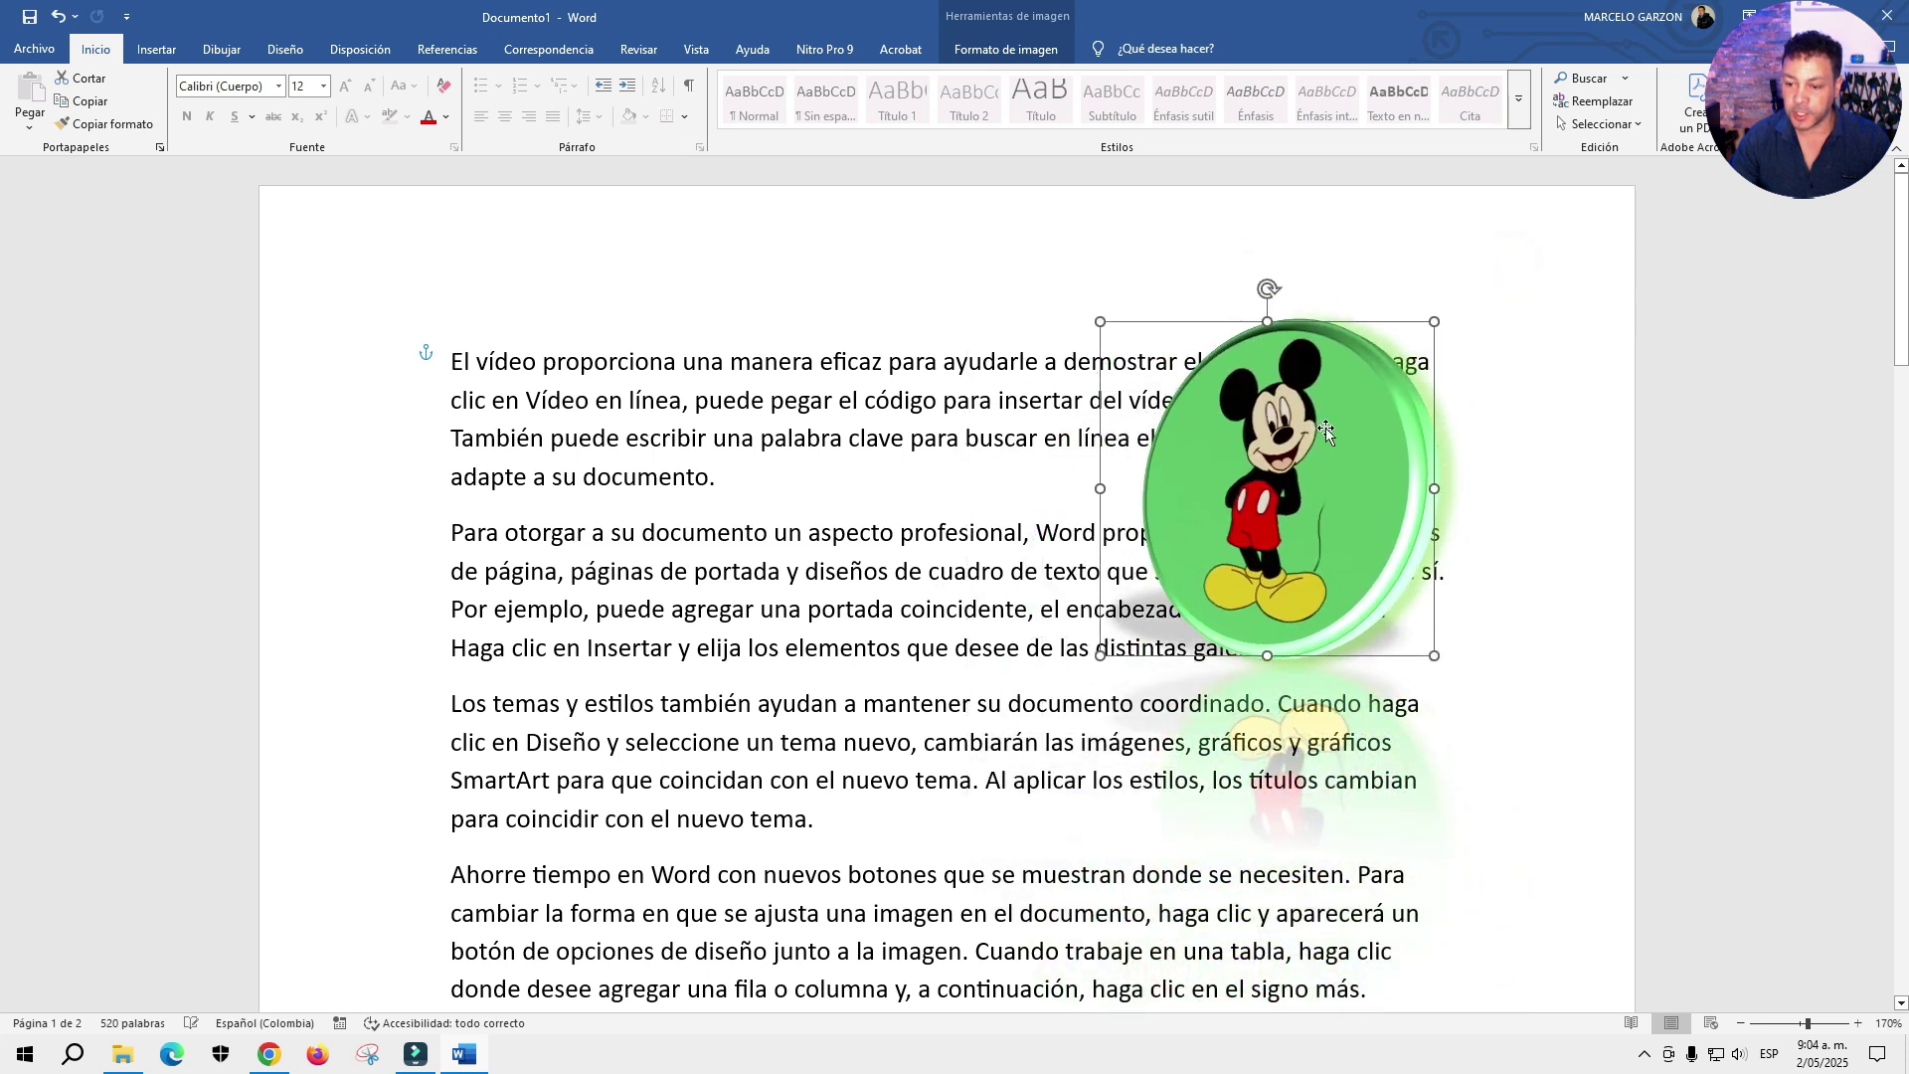
{"action": "double_click", "coordinate": [1277, 504]}
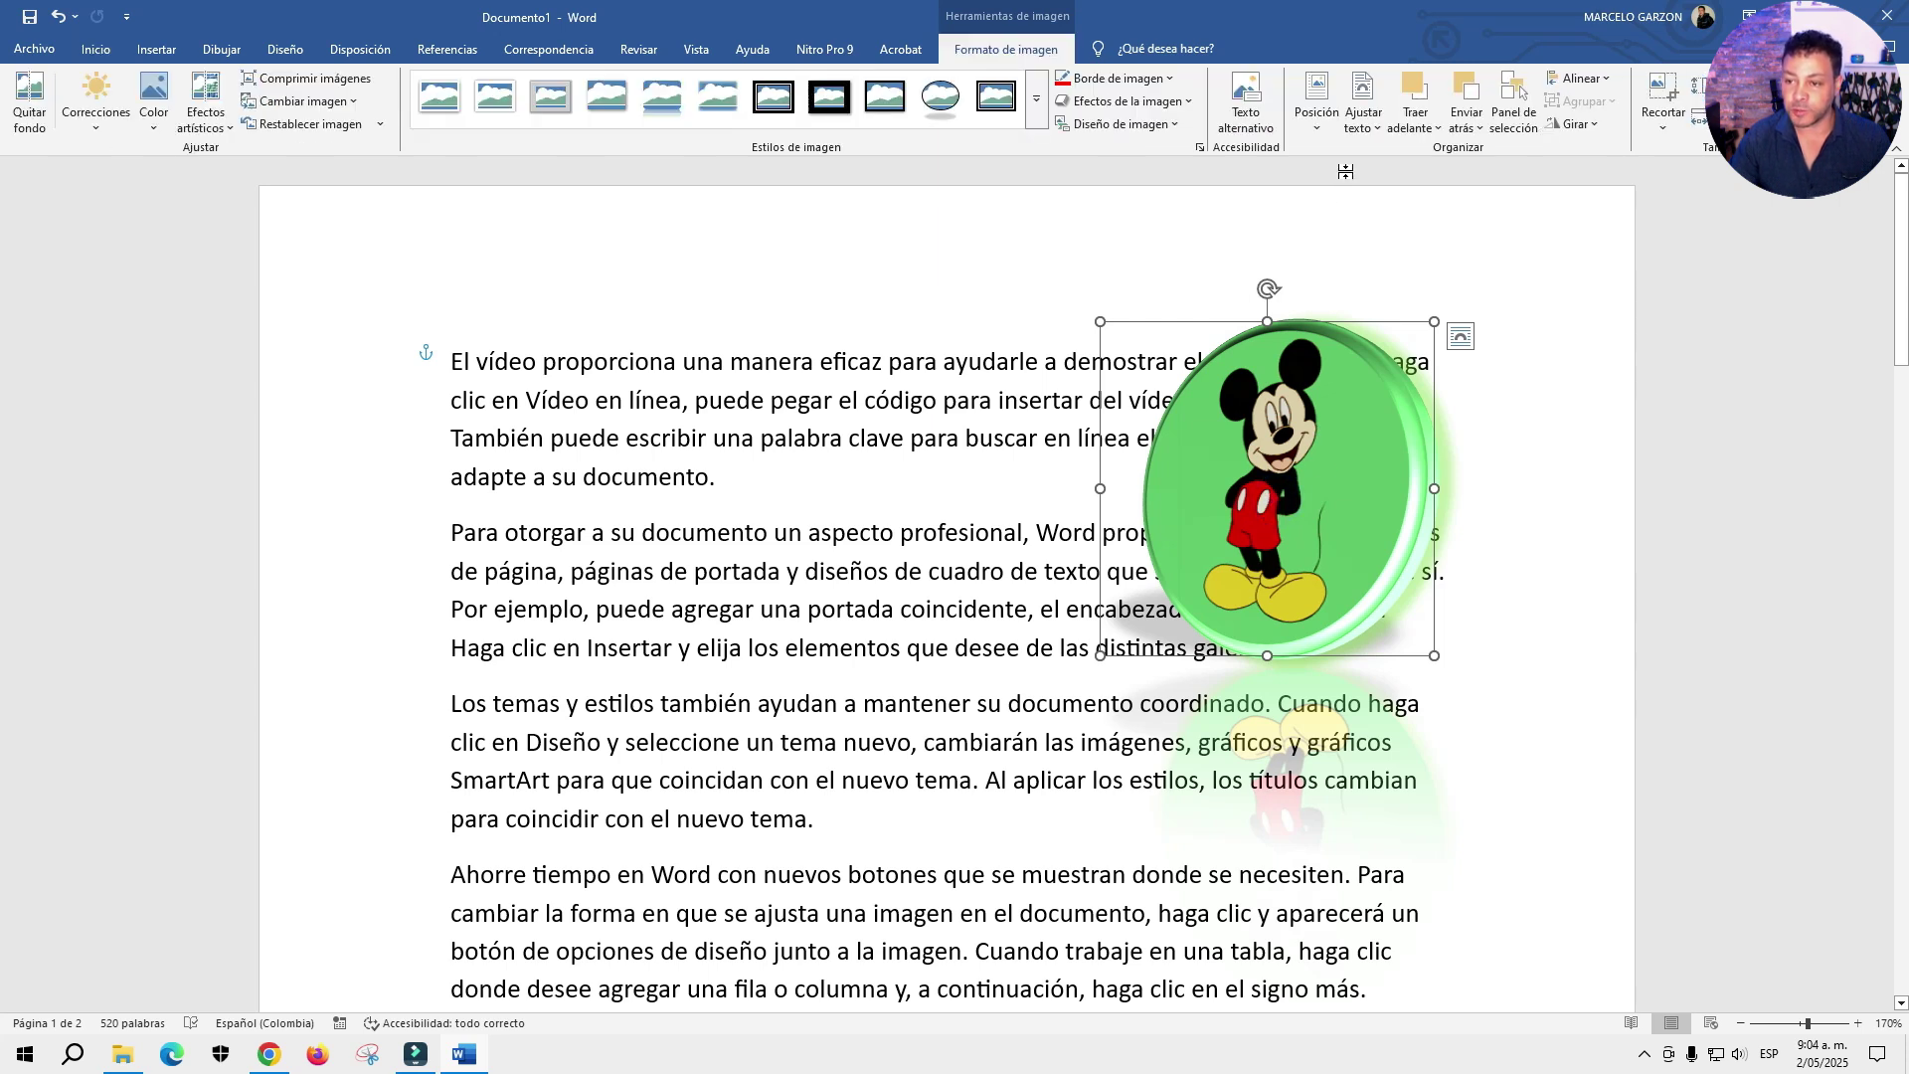
{"action": "left_click", "coordinate": [1322, 124]}
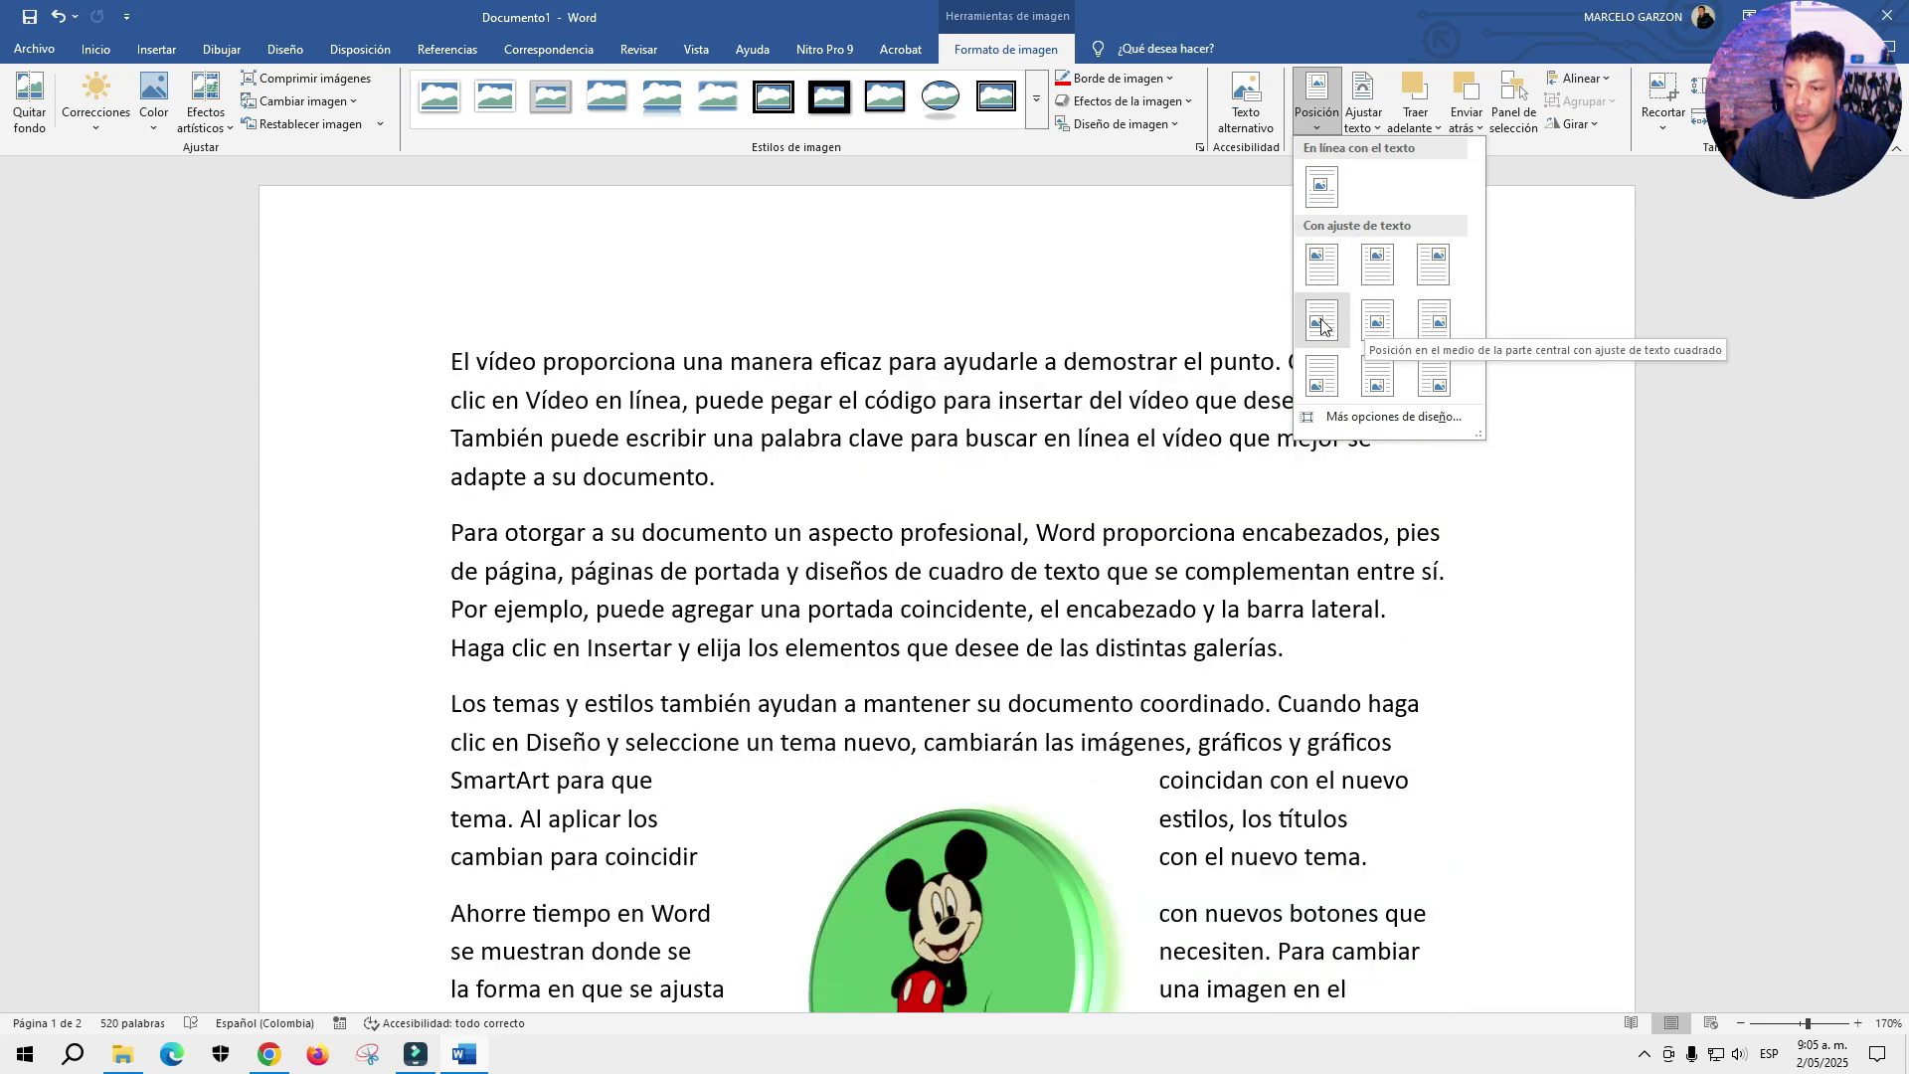
- Position the Mickey picture Top Left with square text wrapping, zooming out to check the pages
{"action": "left_click", "coordinate": [1747, 1023]}
{"action": "left_click", "coordinate": [1747, 1023]}
{"action": "left_click", "coordinate": [1747, 1023]}
{"action": "left_click", "coordinate": [1747, 1023]}
{"action": "left_click", "coordinate": [1747, 1023]}
{"action": "left_click", "coordinate": [1747, 1023]}
{"action": "left_click", "coordinate": [1740, 1023]}
{"action": "left_click", "coordinate": [1741, 1023]}
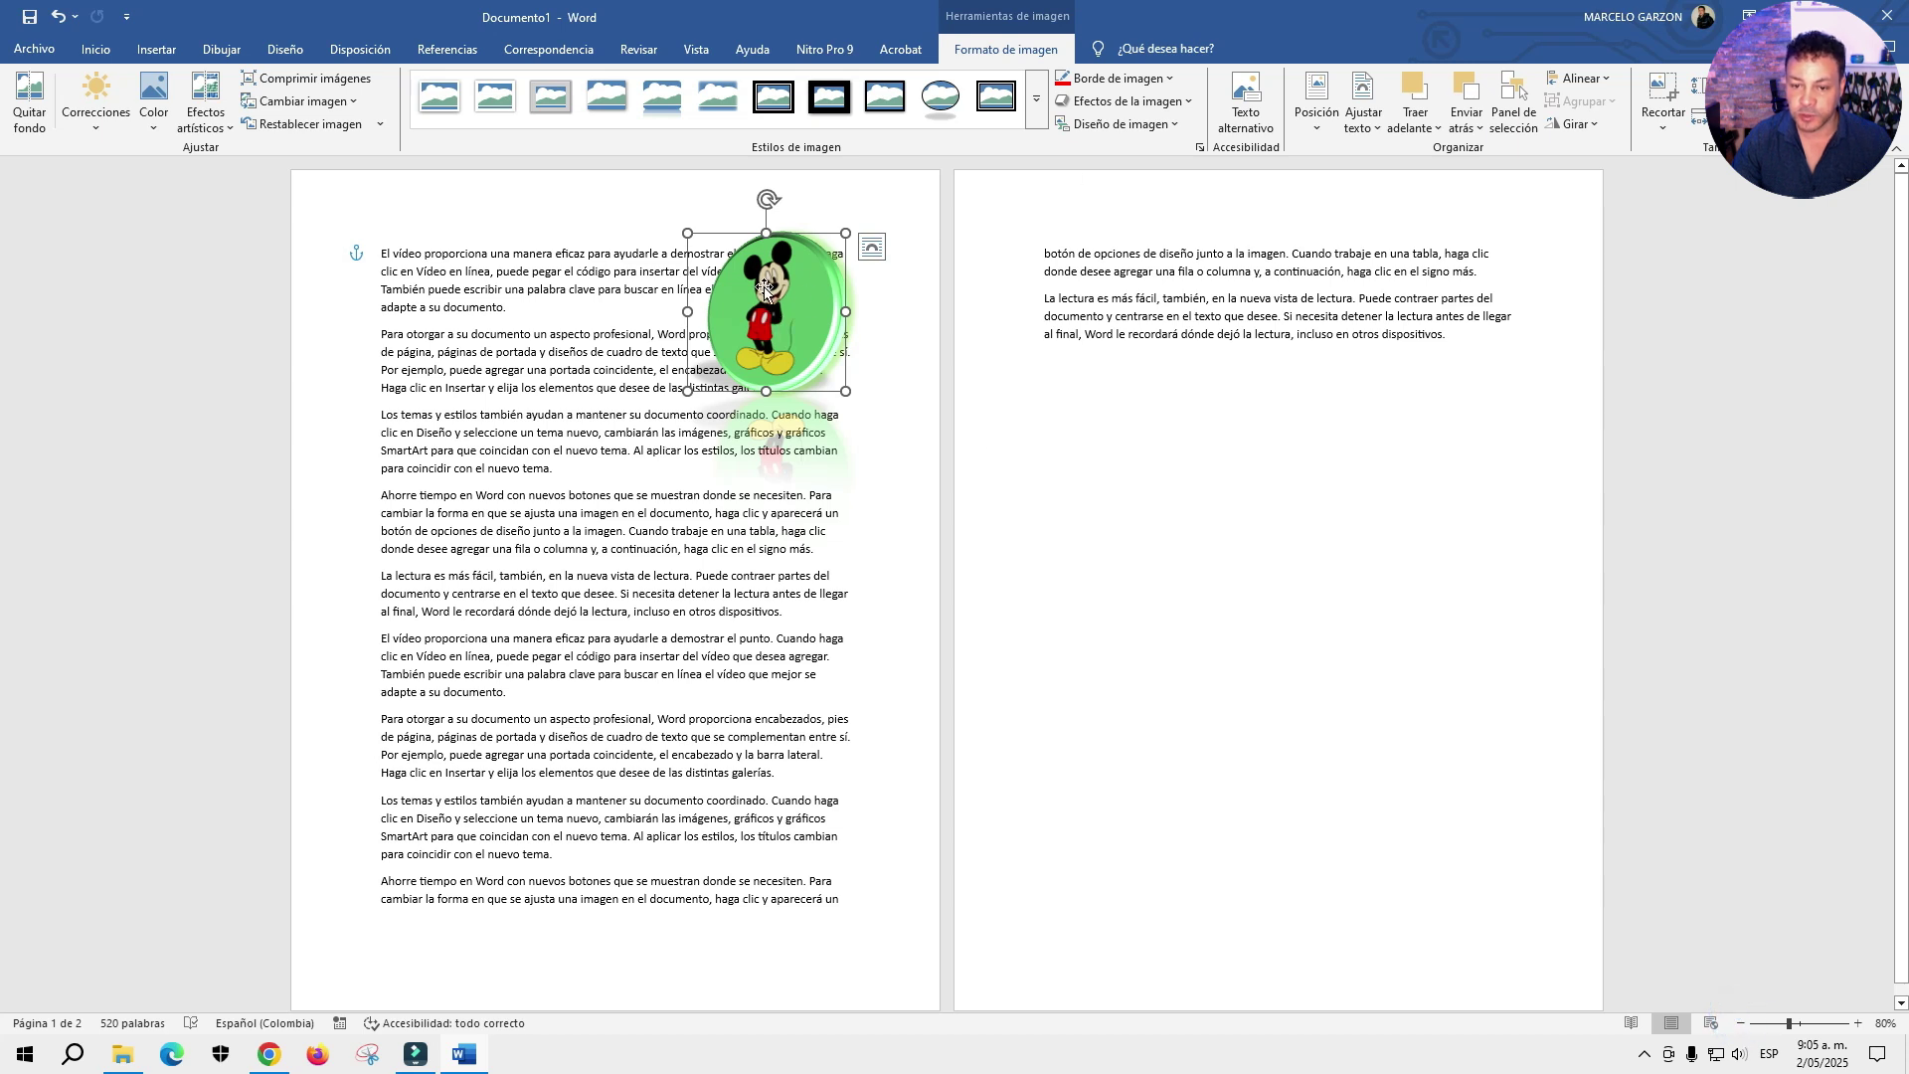
{"action": "left_click", "coordinate": [1317, 109]}
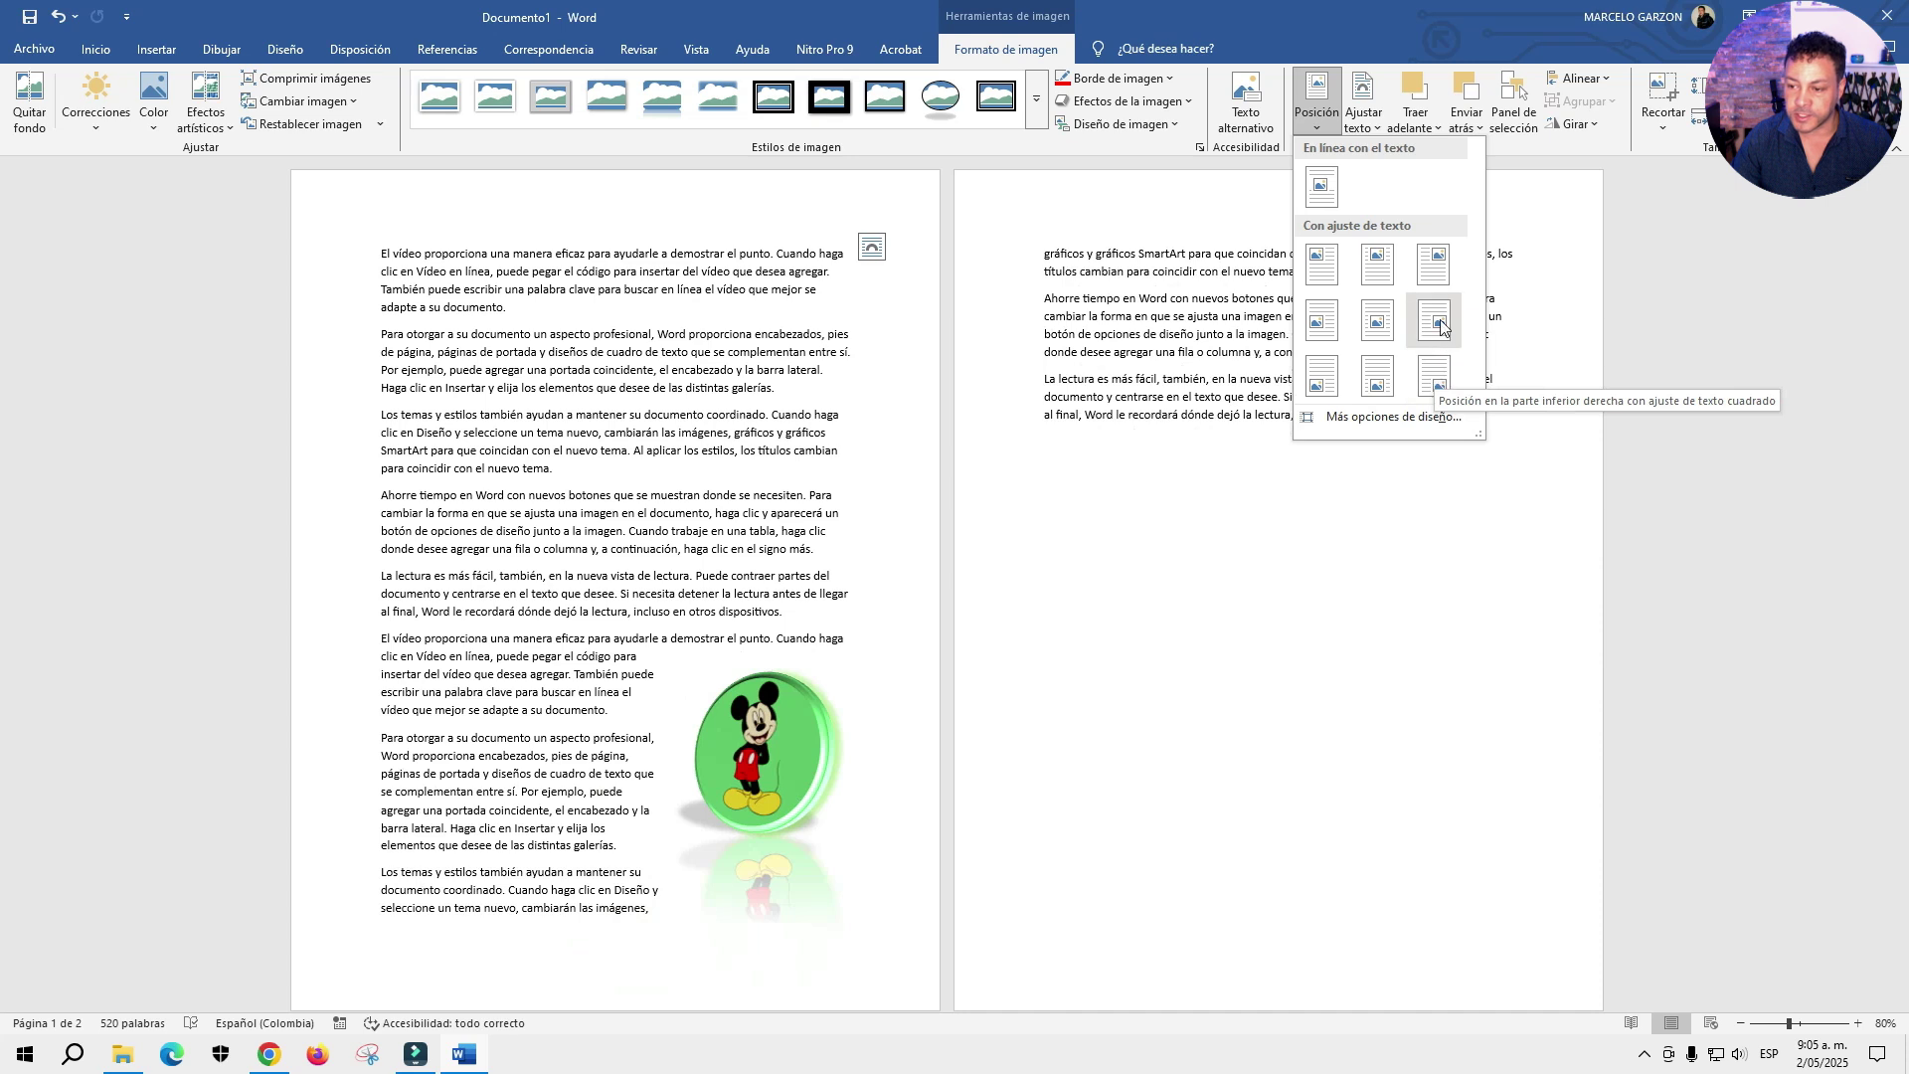
{"action": "left_click", "coordinate": [1320, 270]}
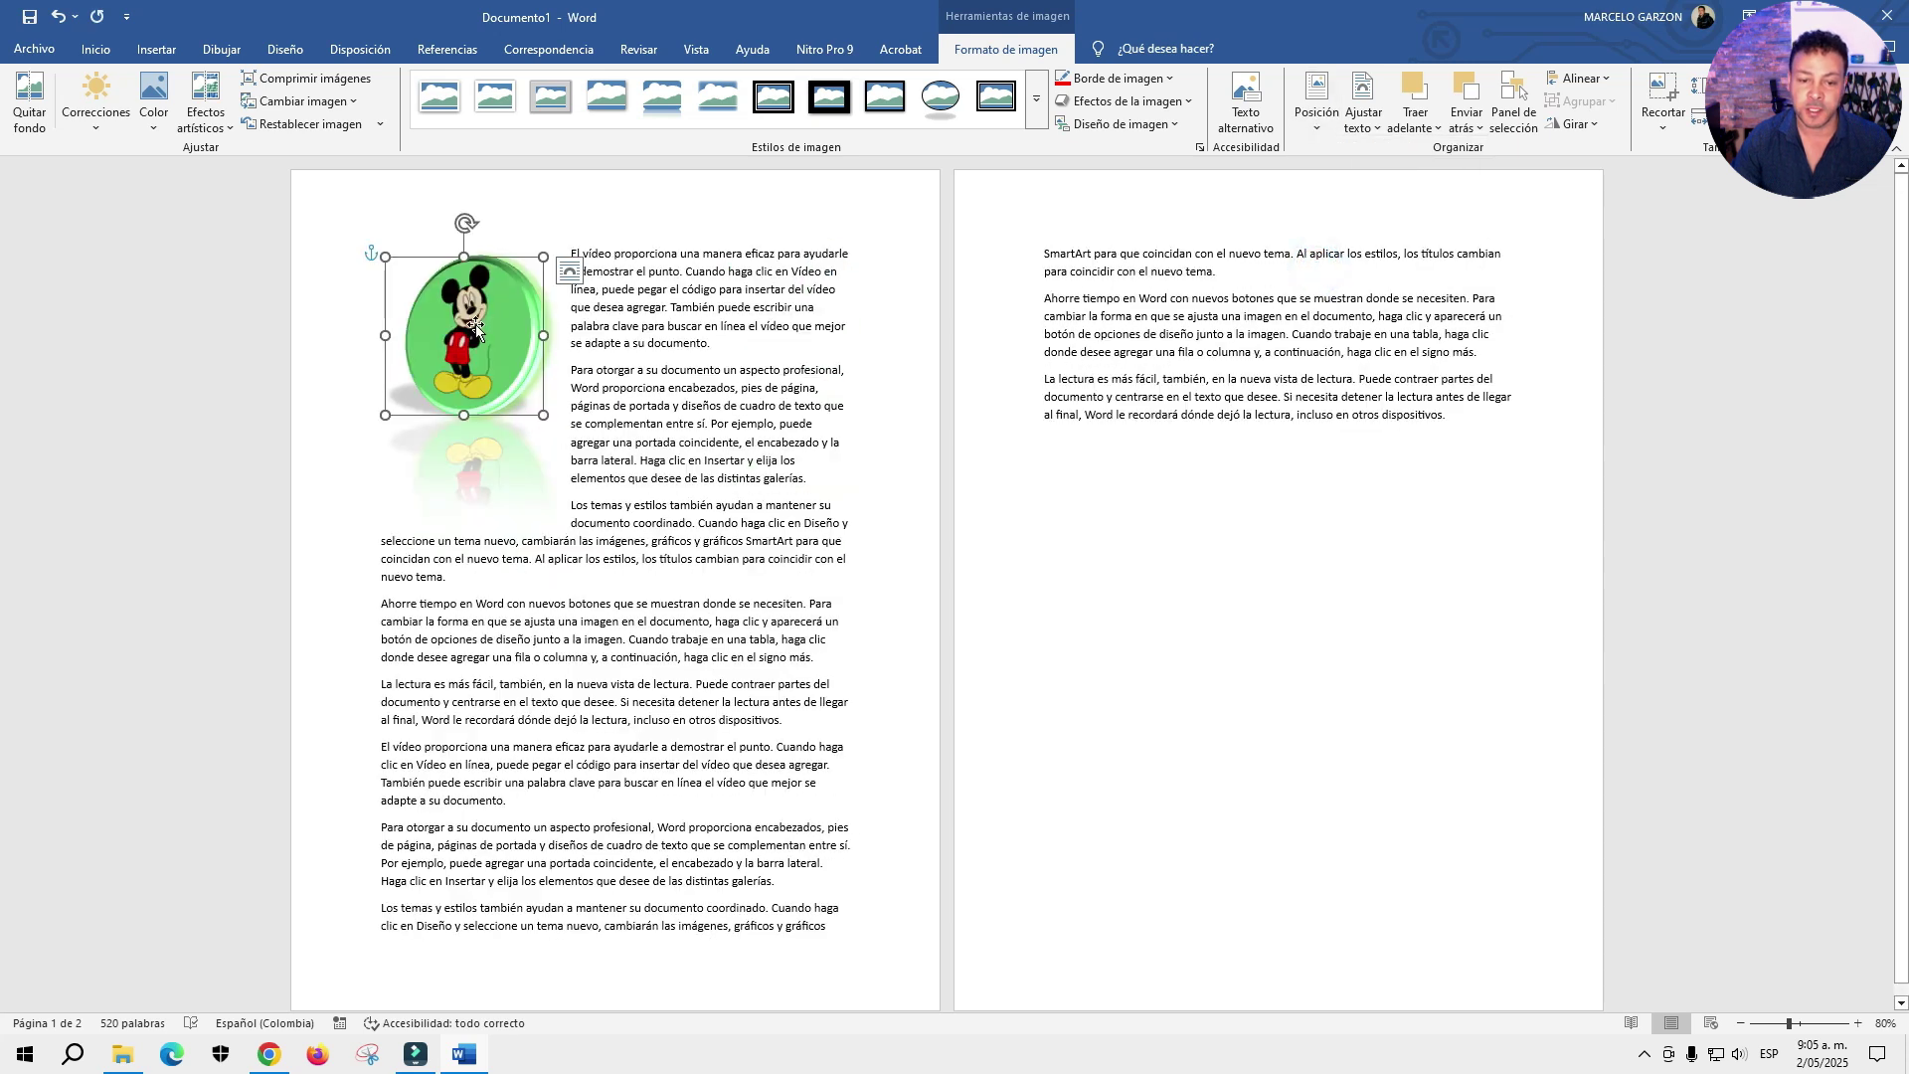
{"action": "left_click", "coordinate": [1858, 1024]}
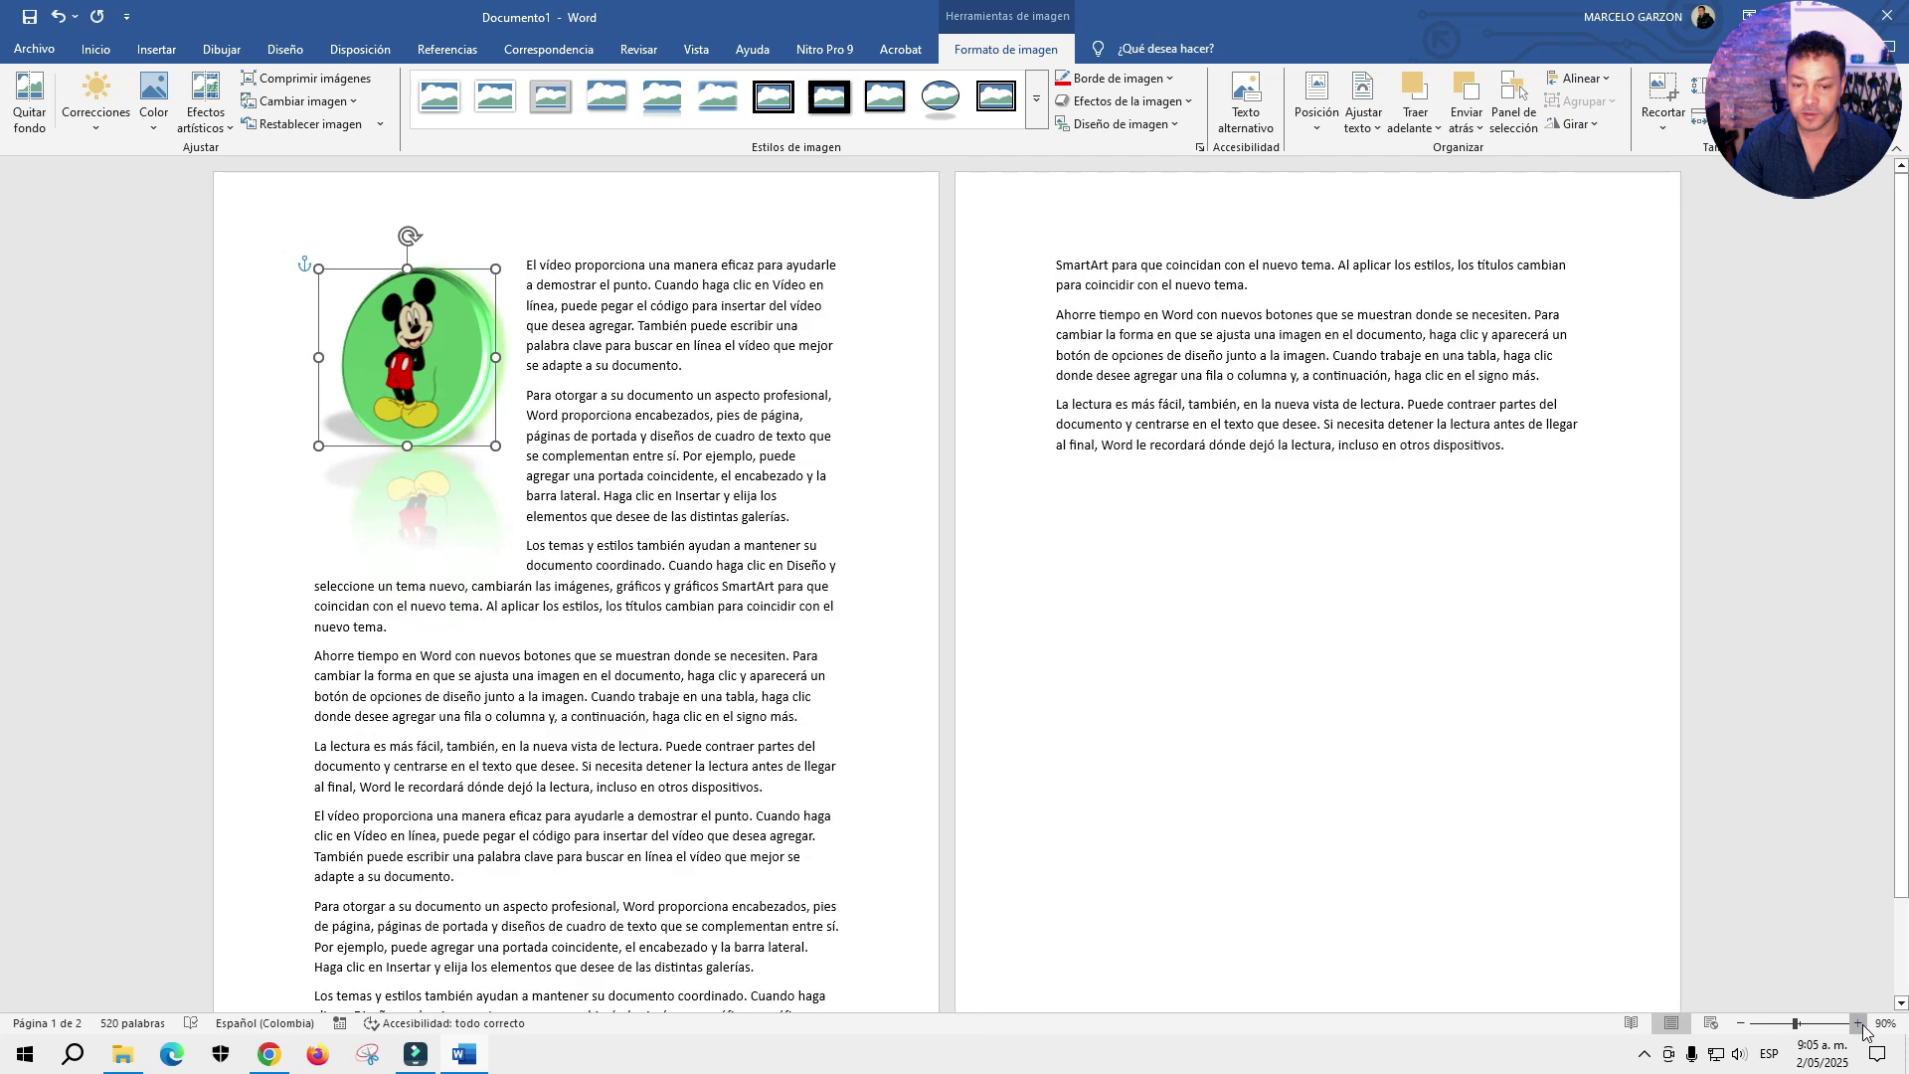
{"action": "left_click", "coordinate": [1858, 1024]}
{"action": "left_click", "coordinate": [1858, 1025]}
{"action": "left_click", "coordinate": [1859, 1024]}
{"action": "left_click", "coordinate": [1859, 1024]}
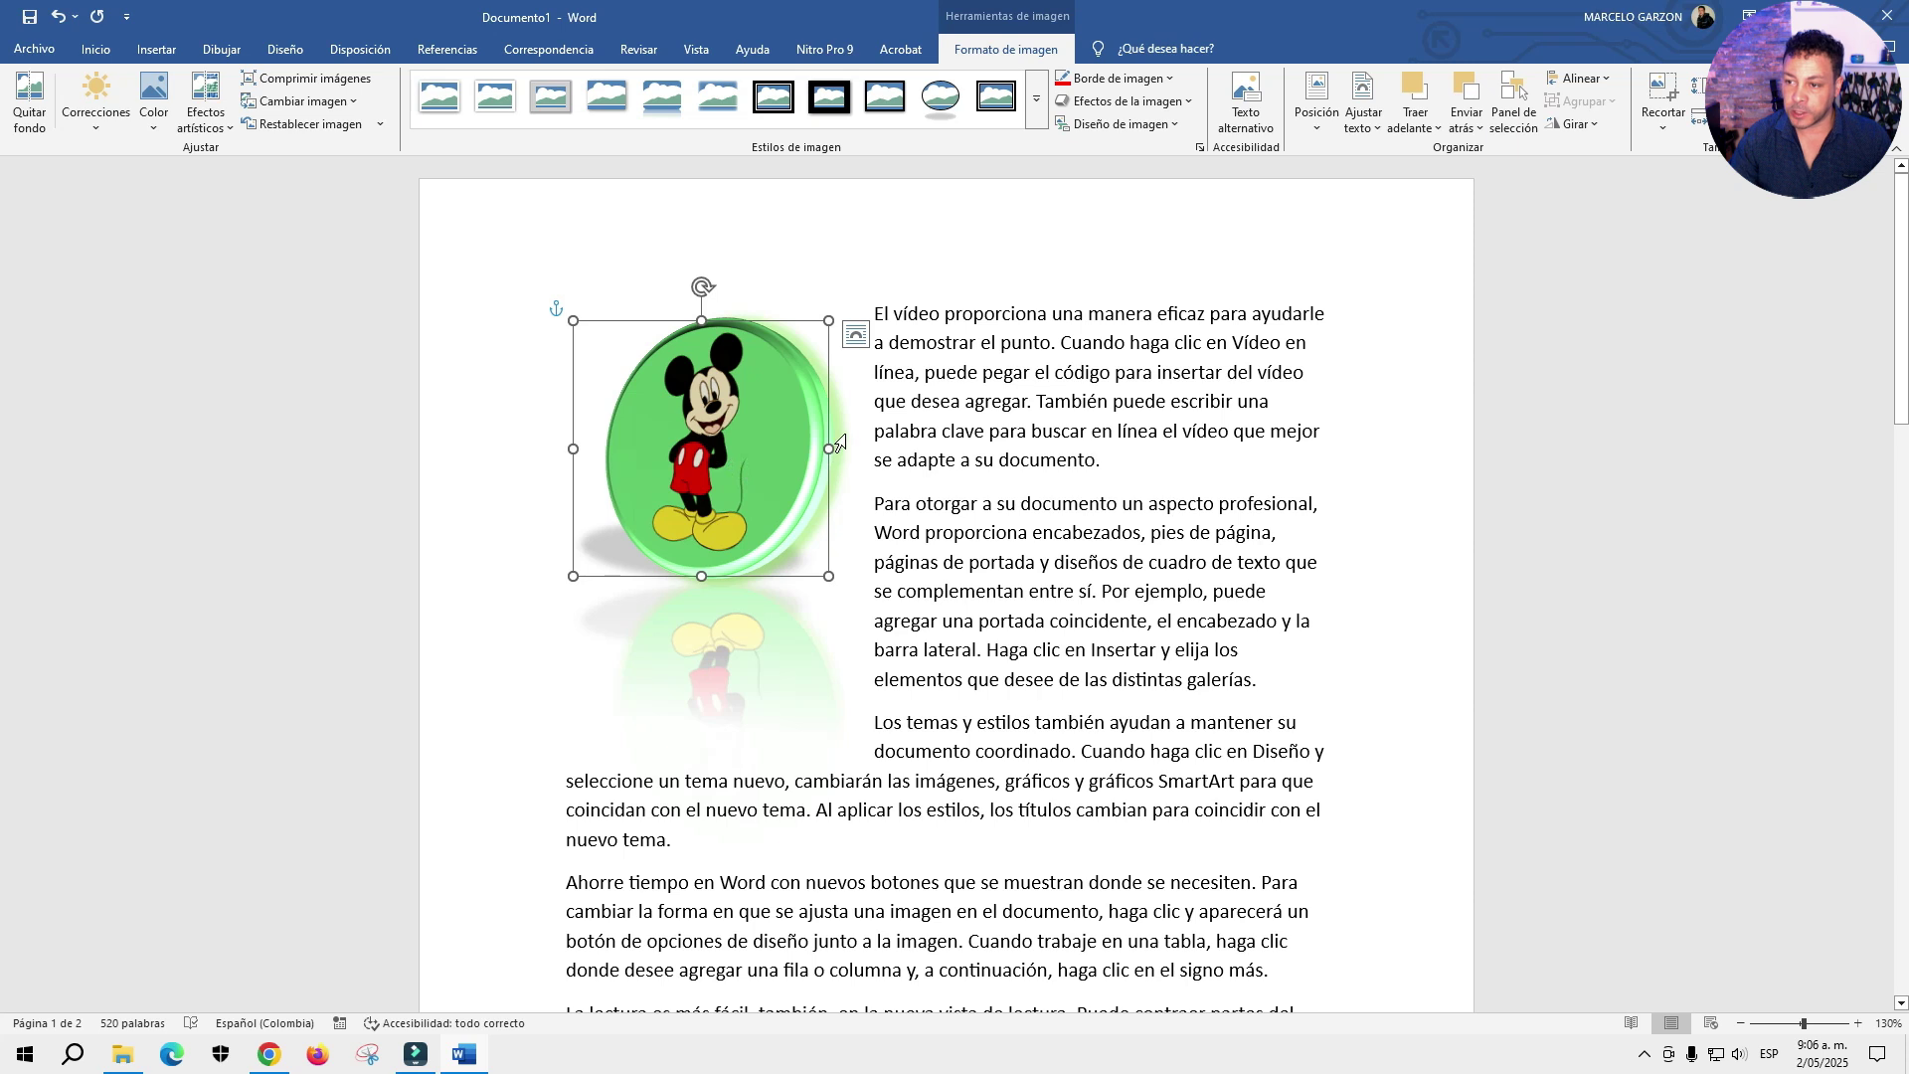
- Send the Mickey picture one layer backward and drag it lower within the text
{"action": "left_click", "coordinate": [1427, 119]}
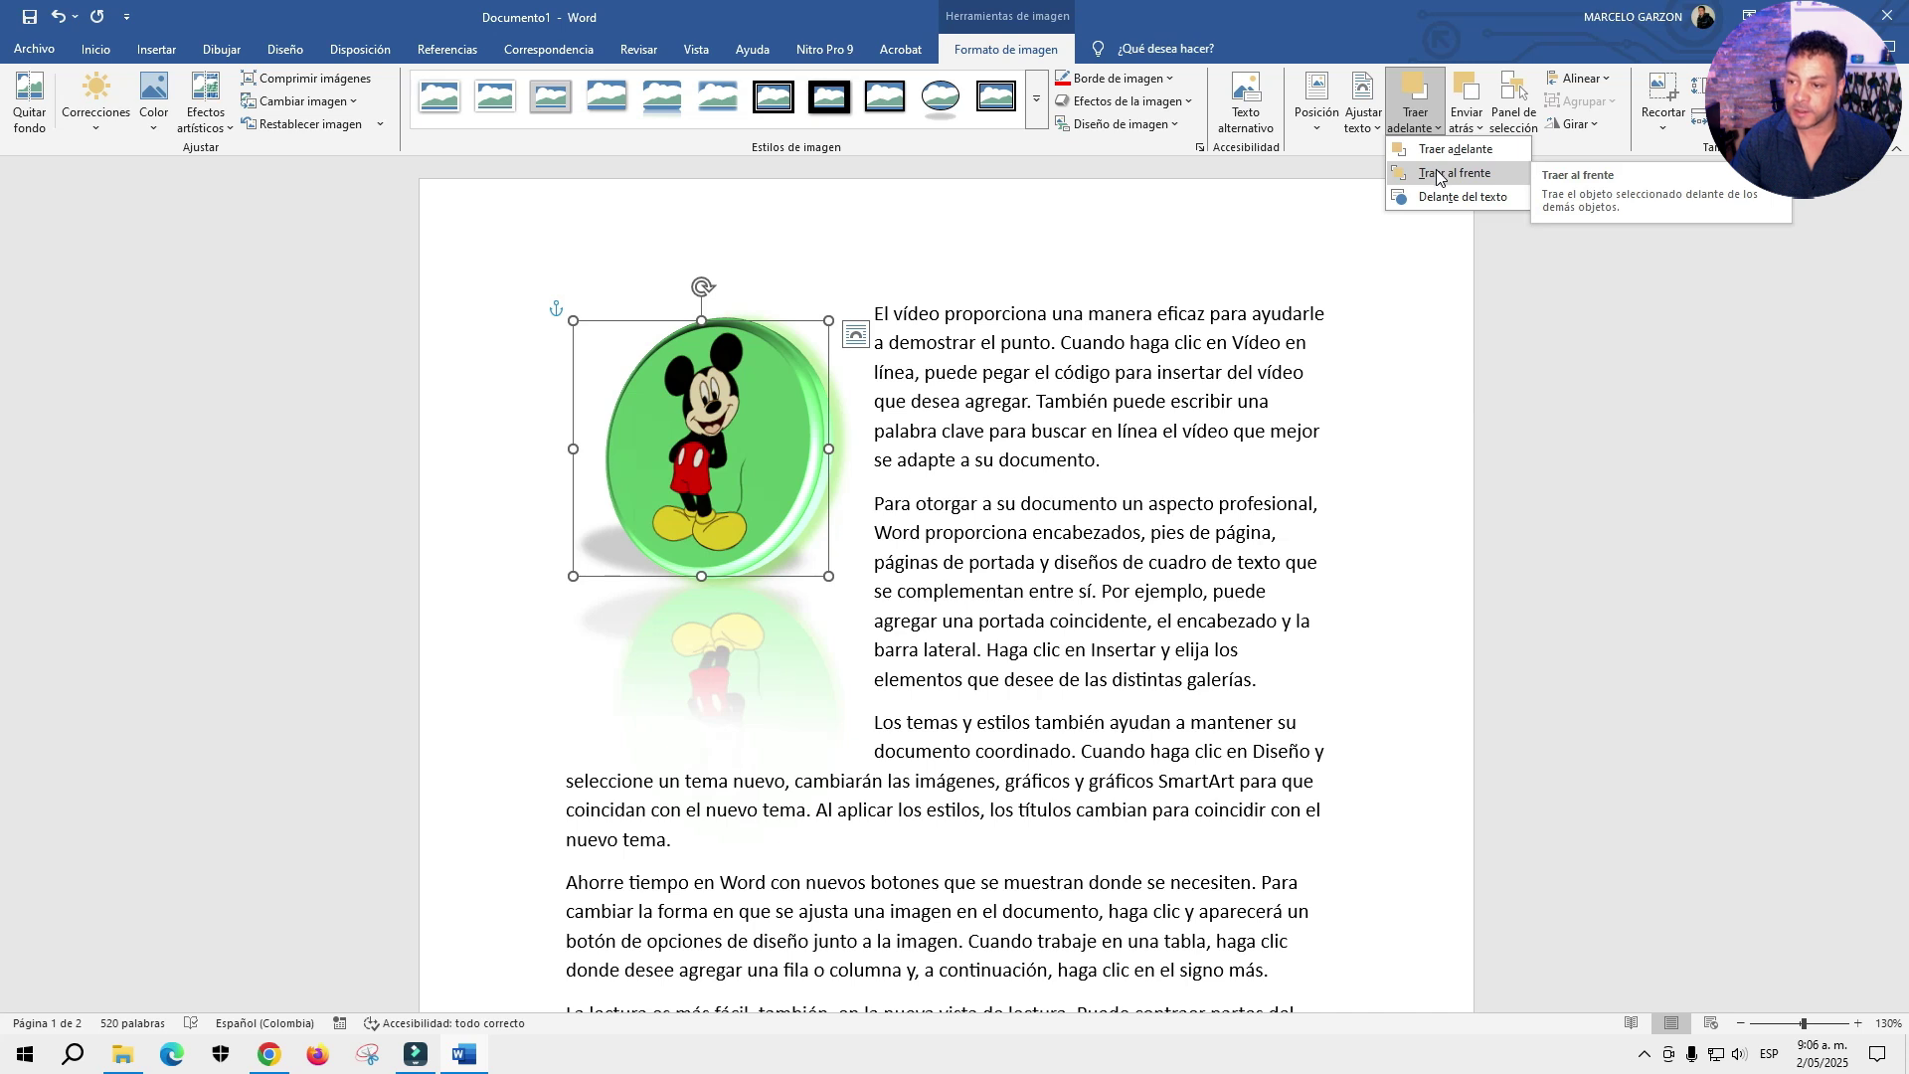
{"action": "left_click", "coordinate": [1480, 110]}
{"action": "left_click", "coordinate": [1480, 149]}
{"action": "mouse_move", "coordinate": [647, 384]}
{"action": "left_mouse_down"}
{"action": "mouse_move", "coordinate": [883, 384]}
{"action": "mouse_move", "coordinate": [767, 350]}
{"action": "mouse_move", "coordinate": [679, 475]}
{"action": "left_mouse_up"}
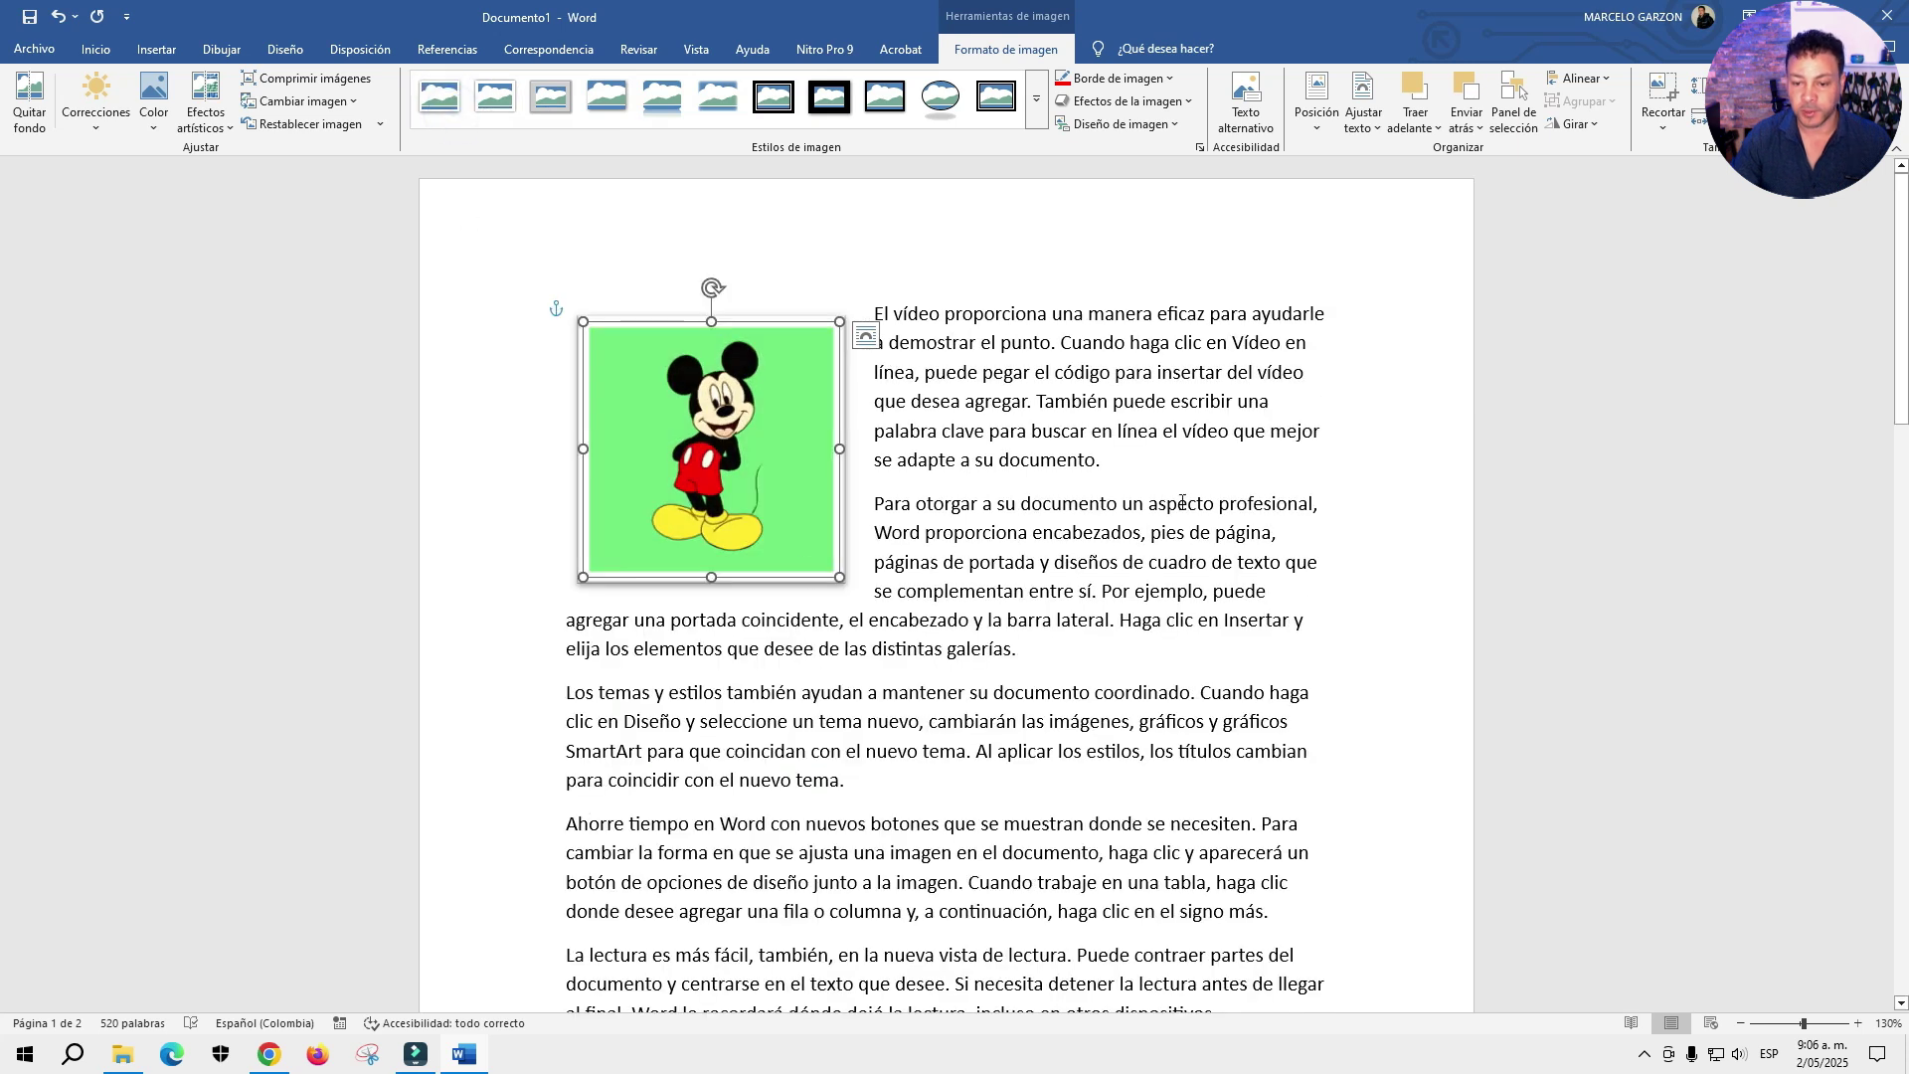
- Drag the picture into the paragraph, then back to the top-left margin of the text
{"action": "mouse_move", "coordinate": [696, 506]}
{"action": "left_mouse_down"}
{"action": "mouse_move", "coordinate": [1076, 511]}
{"action": "mouse_move", "coordinate": [1081, 488]}
{"action": "mouse_move", "coordinate": [714, 612]}
{"action": "mouse_move", "coordinate": [1065, 618]}
{"action": "left_mouse_up"}
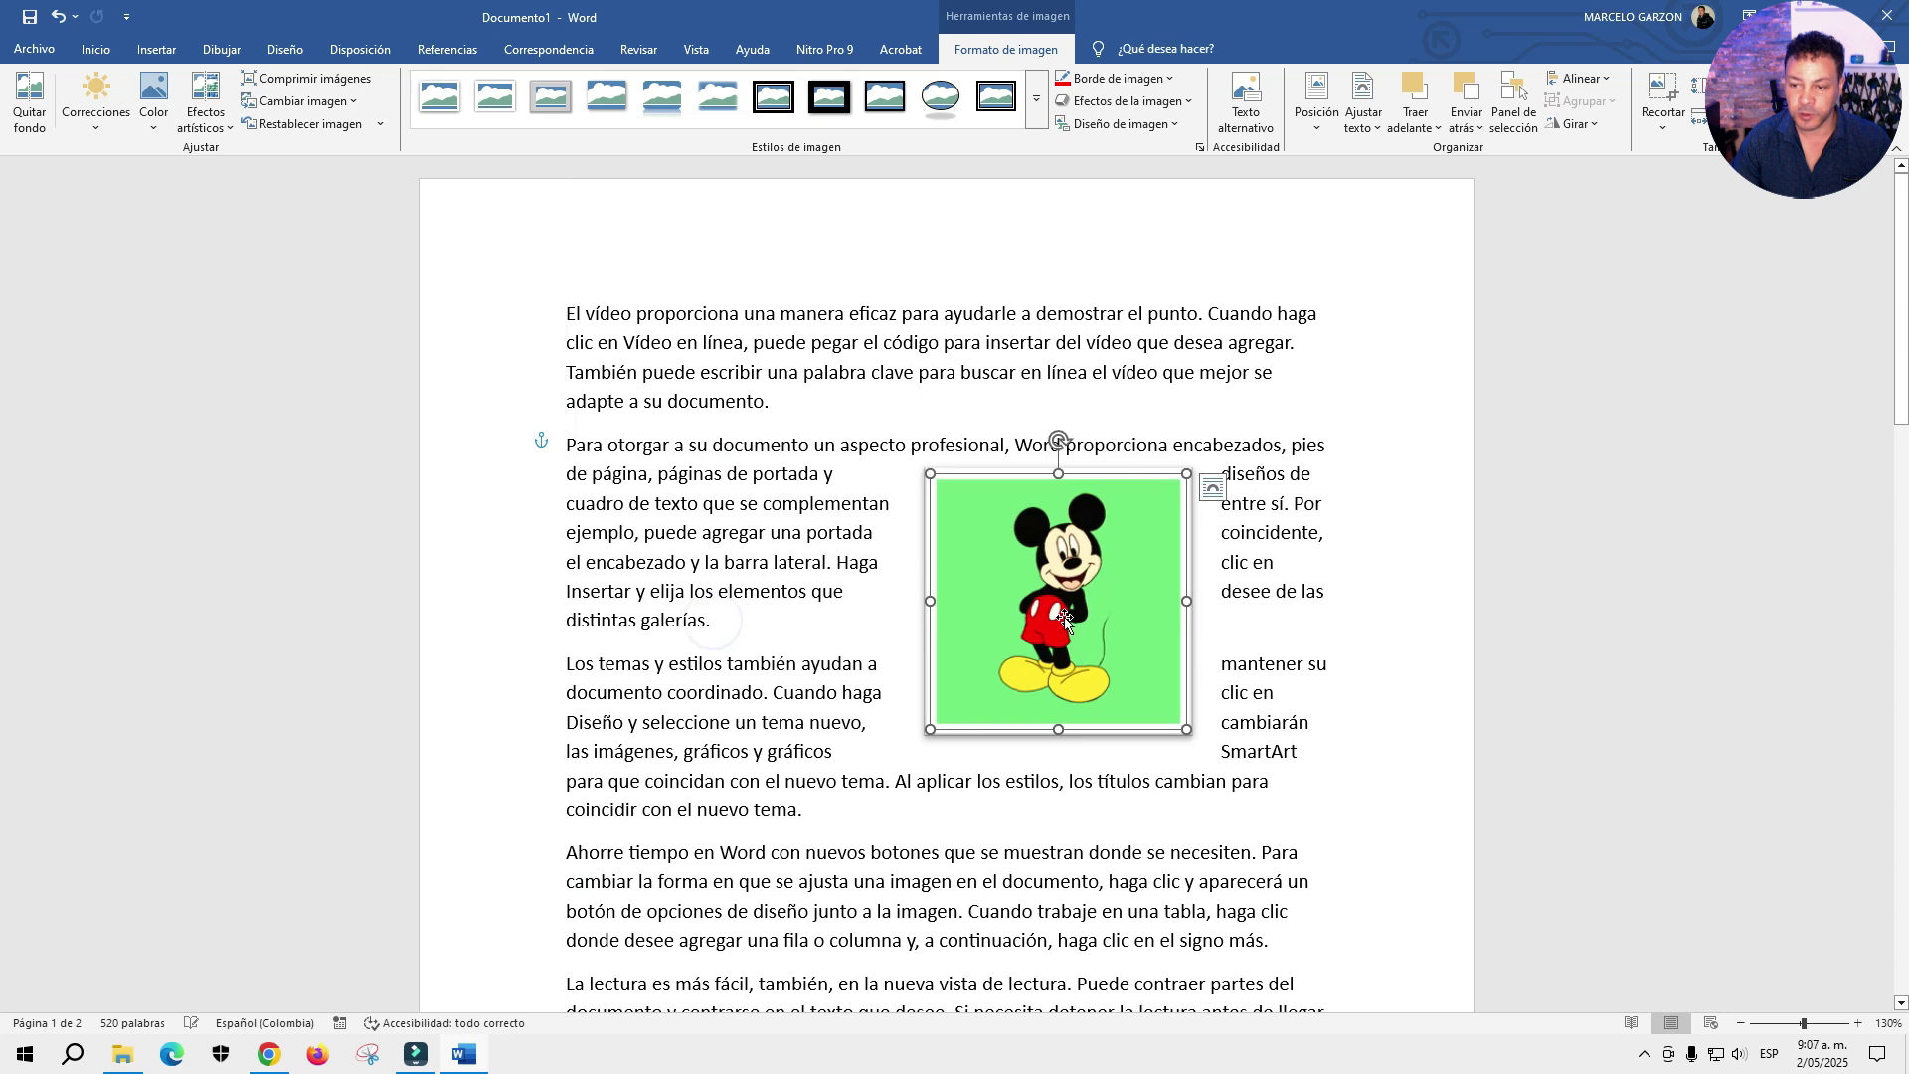
{"action": "left_click", "coordinate": [1316, 104]}
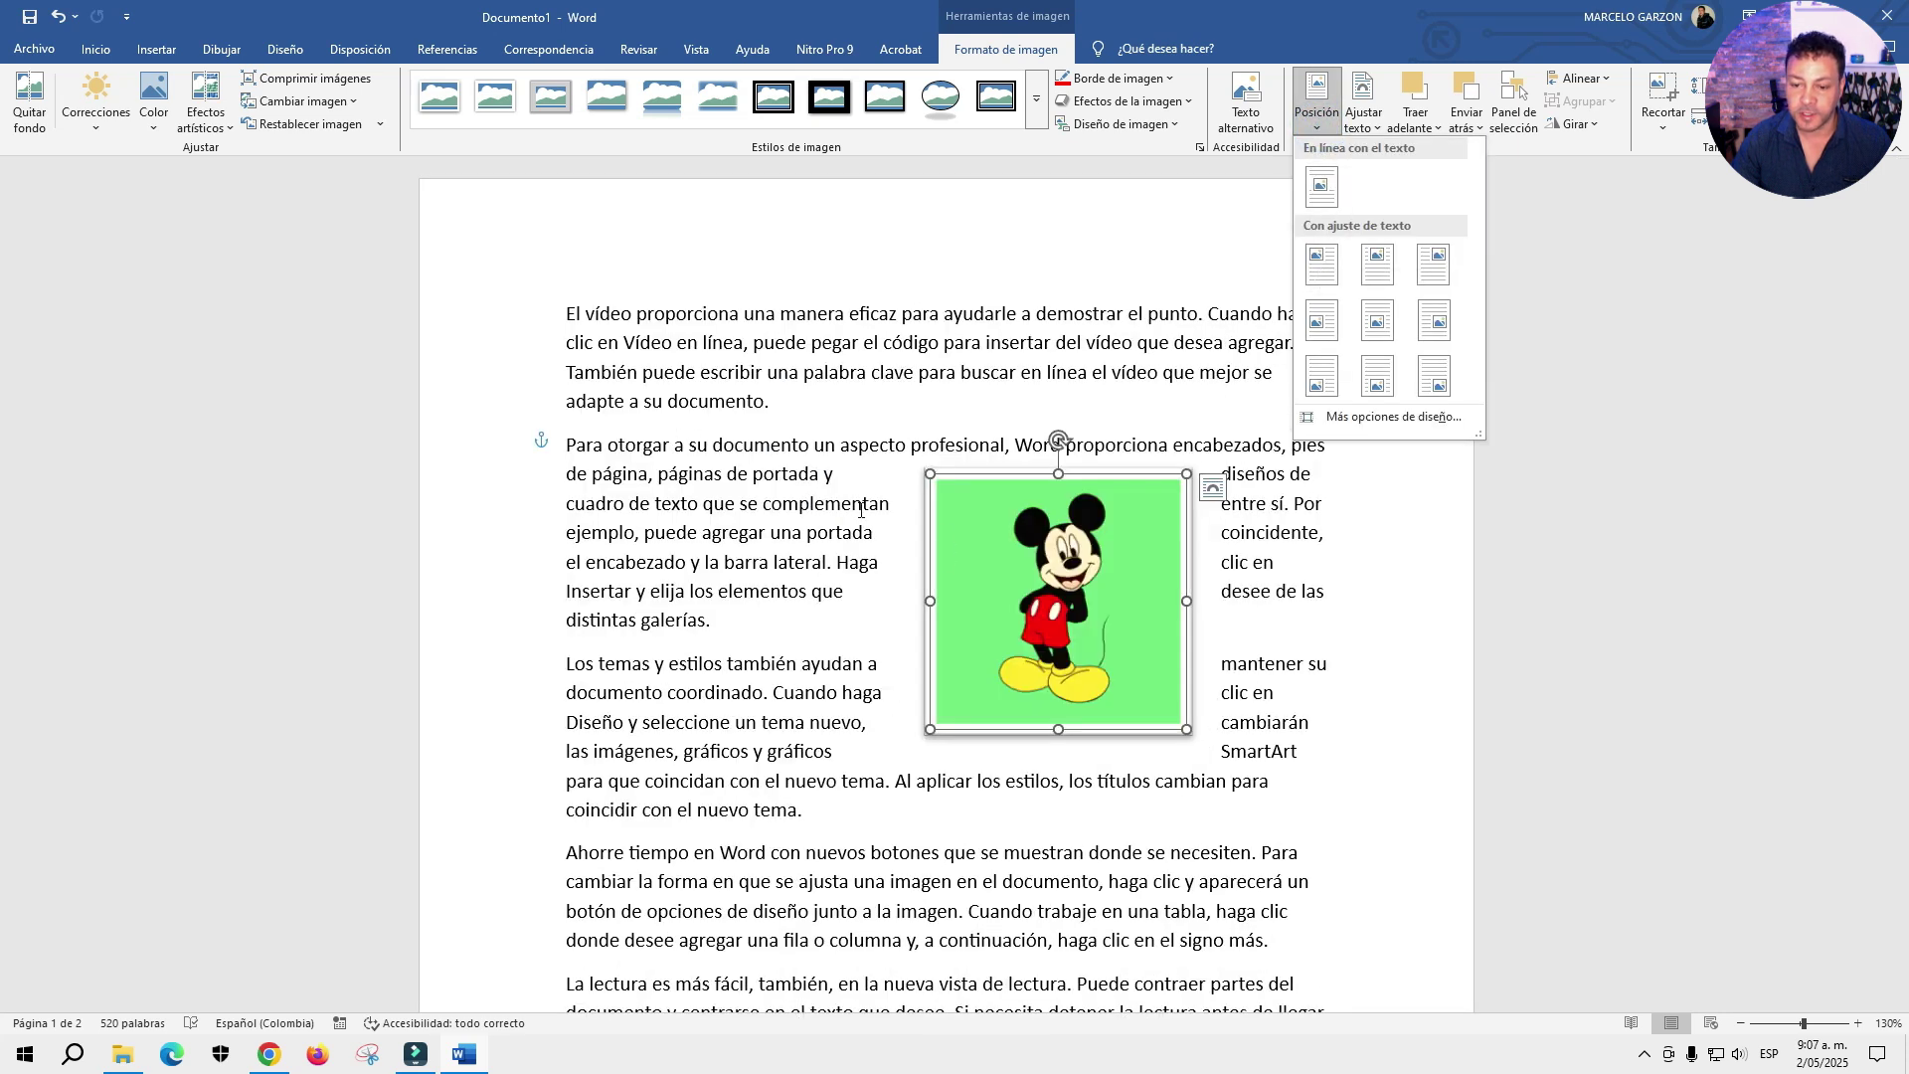
{"action": "left_click", "coordinate": [946, 575]}
{"action": "left_click_drag", "start_coordinate": [1089, 525], "coordinate": [741, 375]}
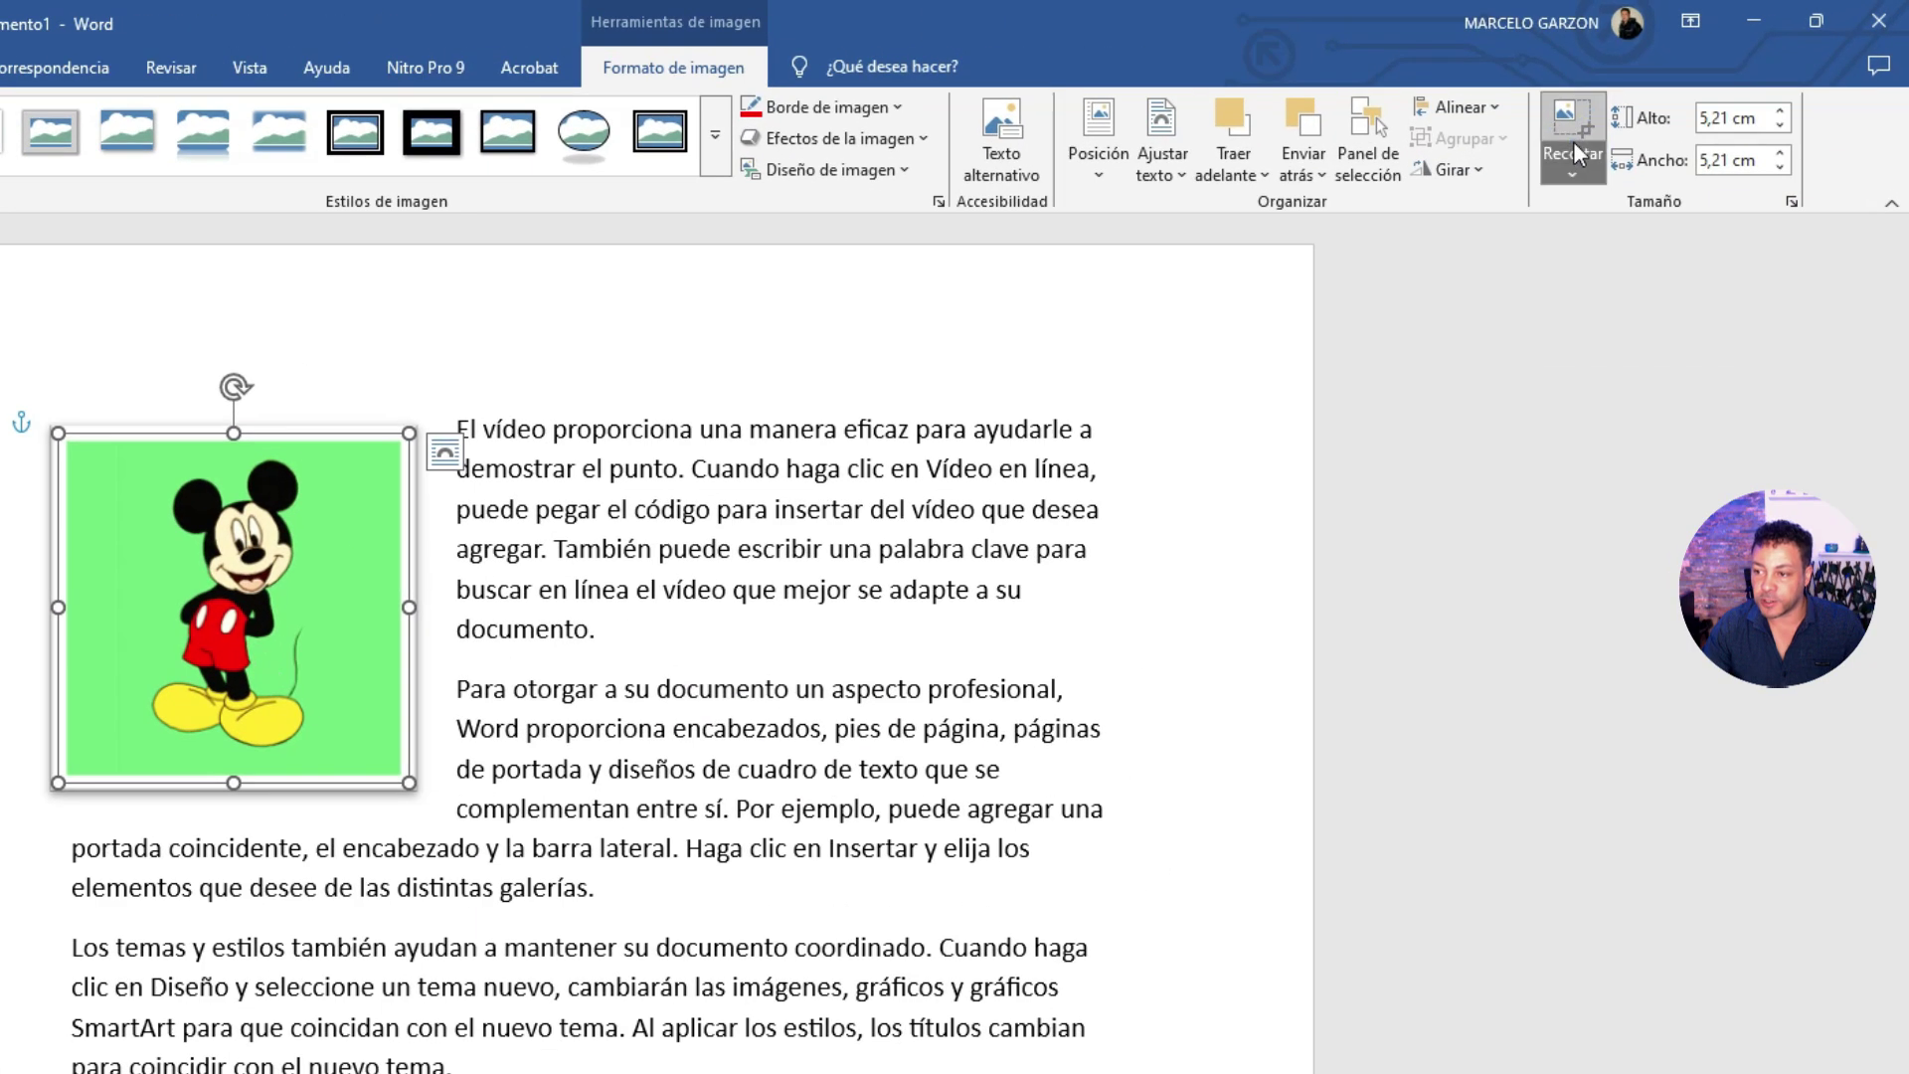
- Crop the Mickey picture on all four sides down to 4,59 cm tall by 3,1 cm wide
{"action": "left_click", "coordinate": [1573, 149]}
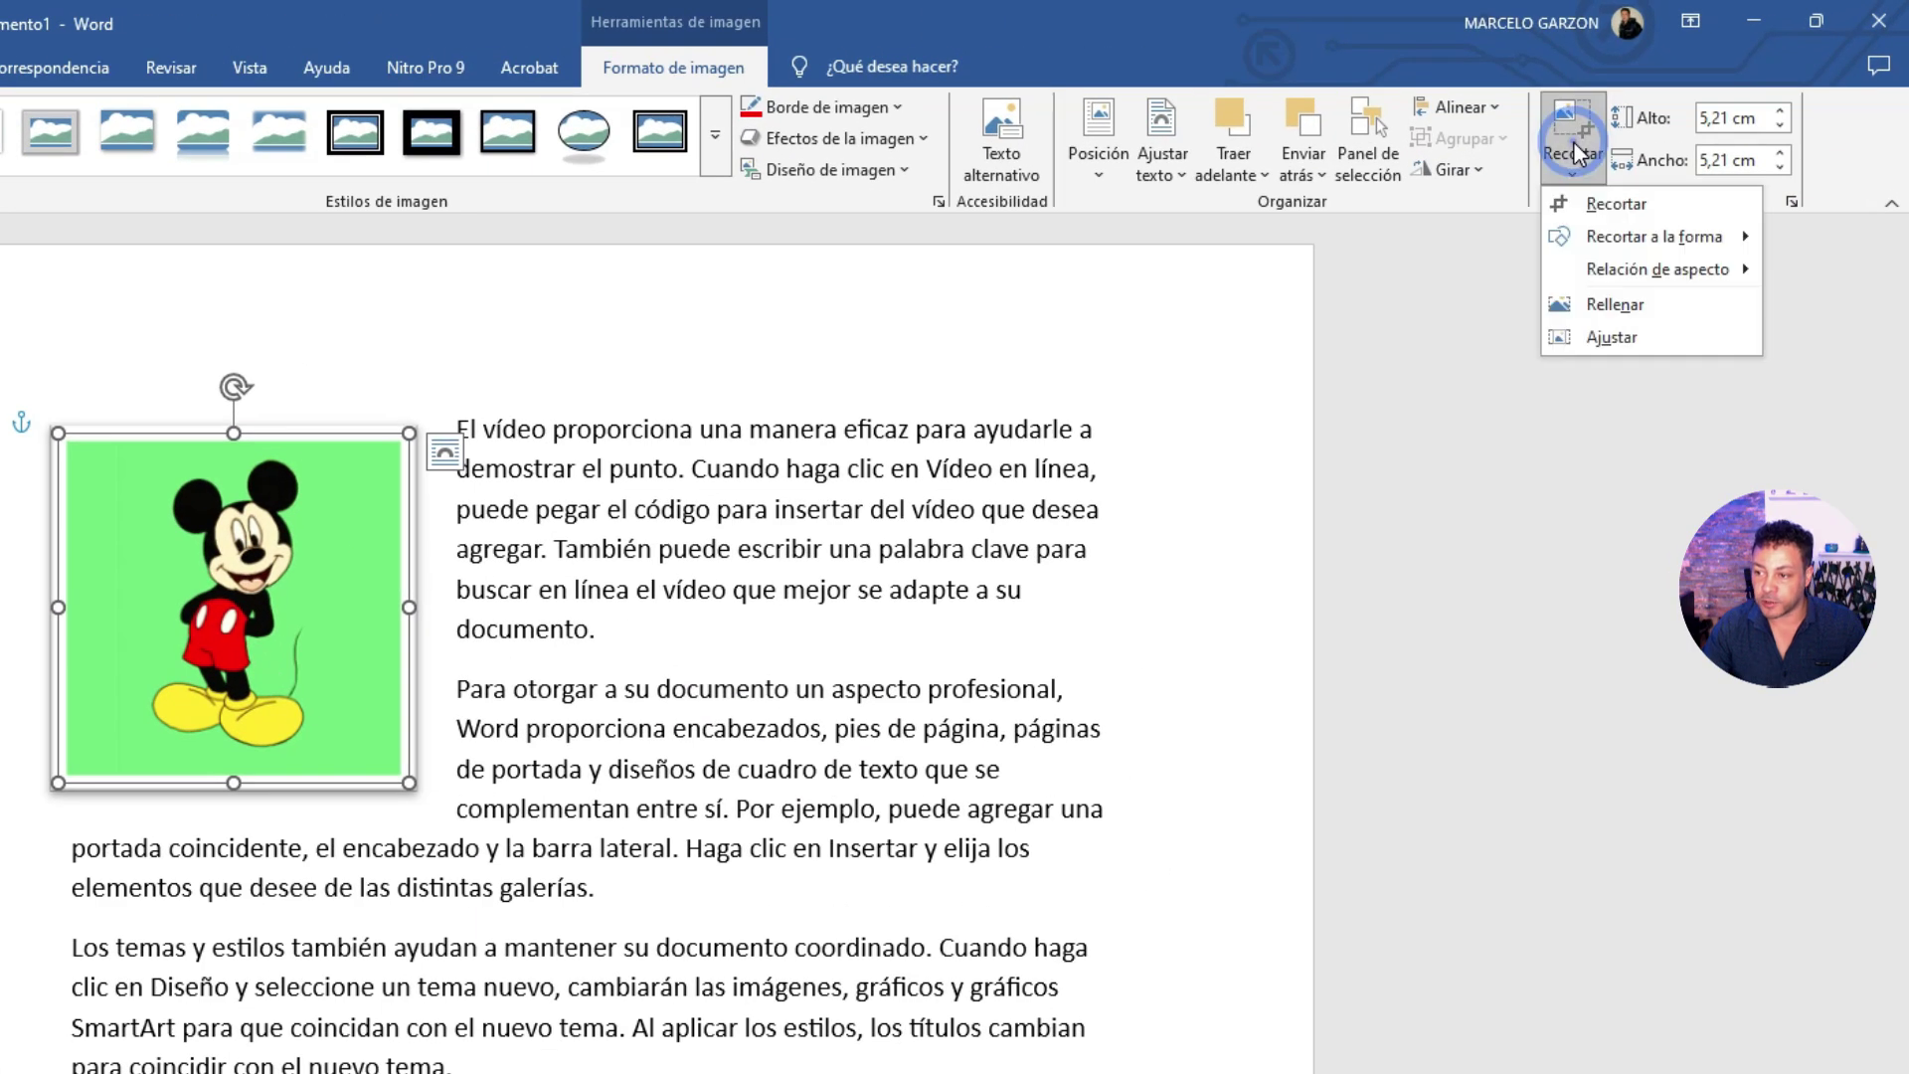
{"action": "left_click", "coordinate": [1585, 206]}
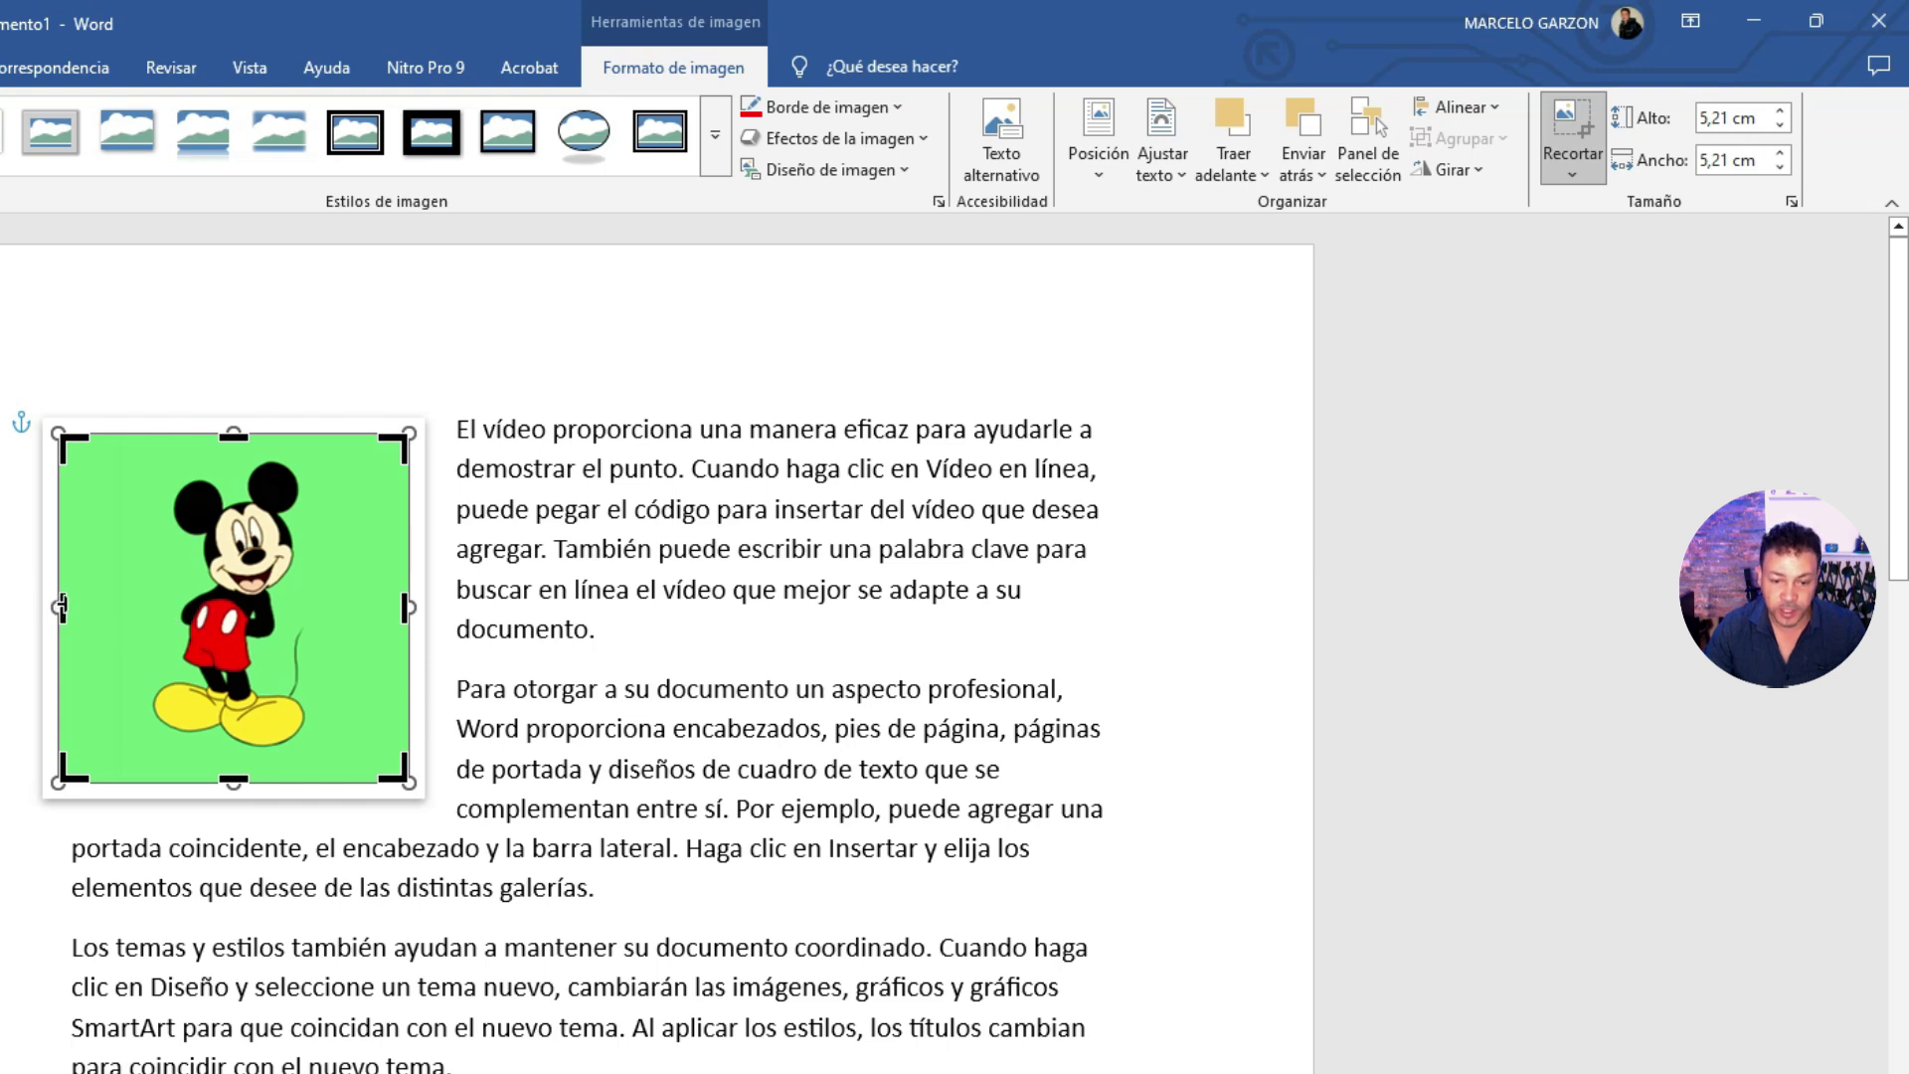
{"action": "left_click_drag", "start_coordinate": [58, 607], "coordinate": [133, 605]}
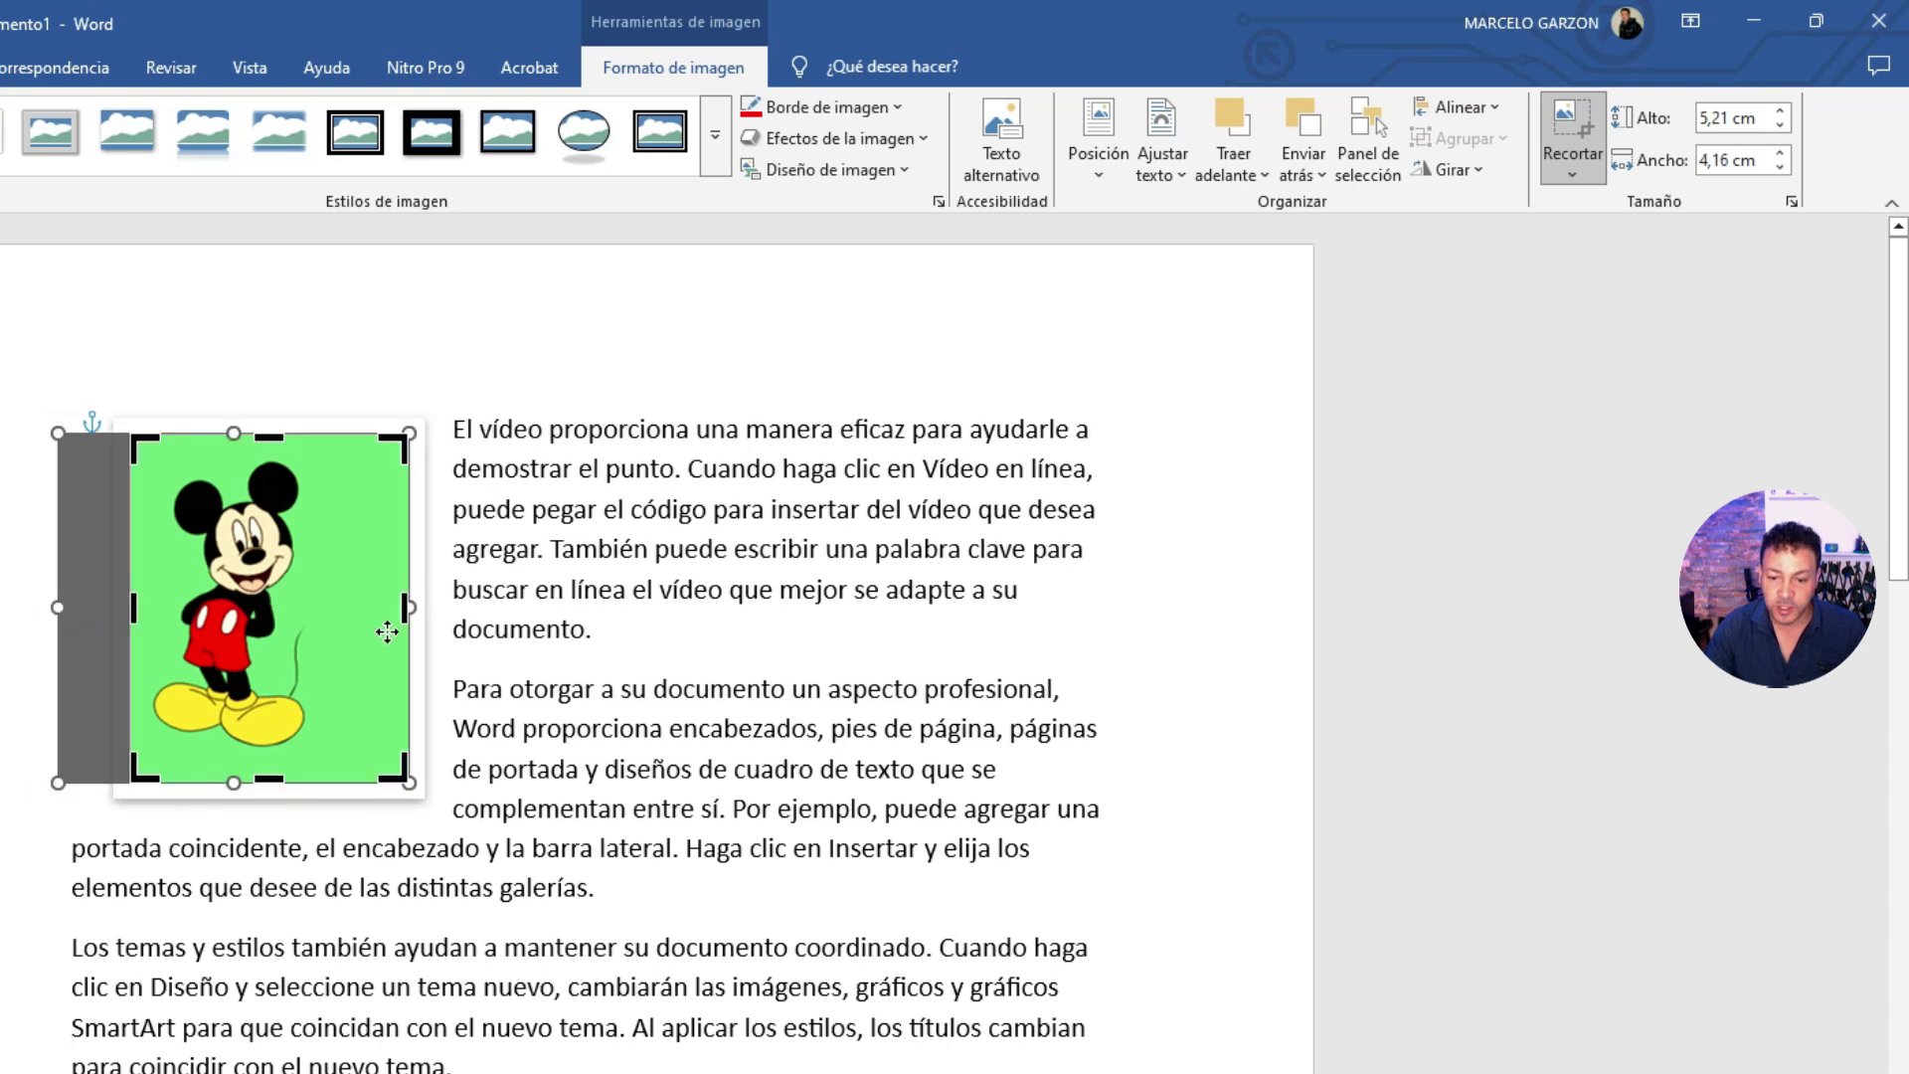
{"action": "left_click_drag", "start_coordinate": [408, 606], "coordinate": [338, 617]}
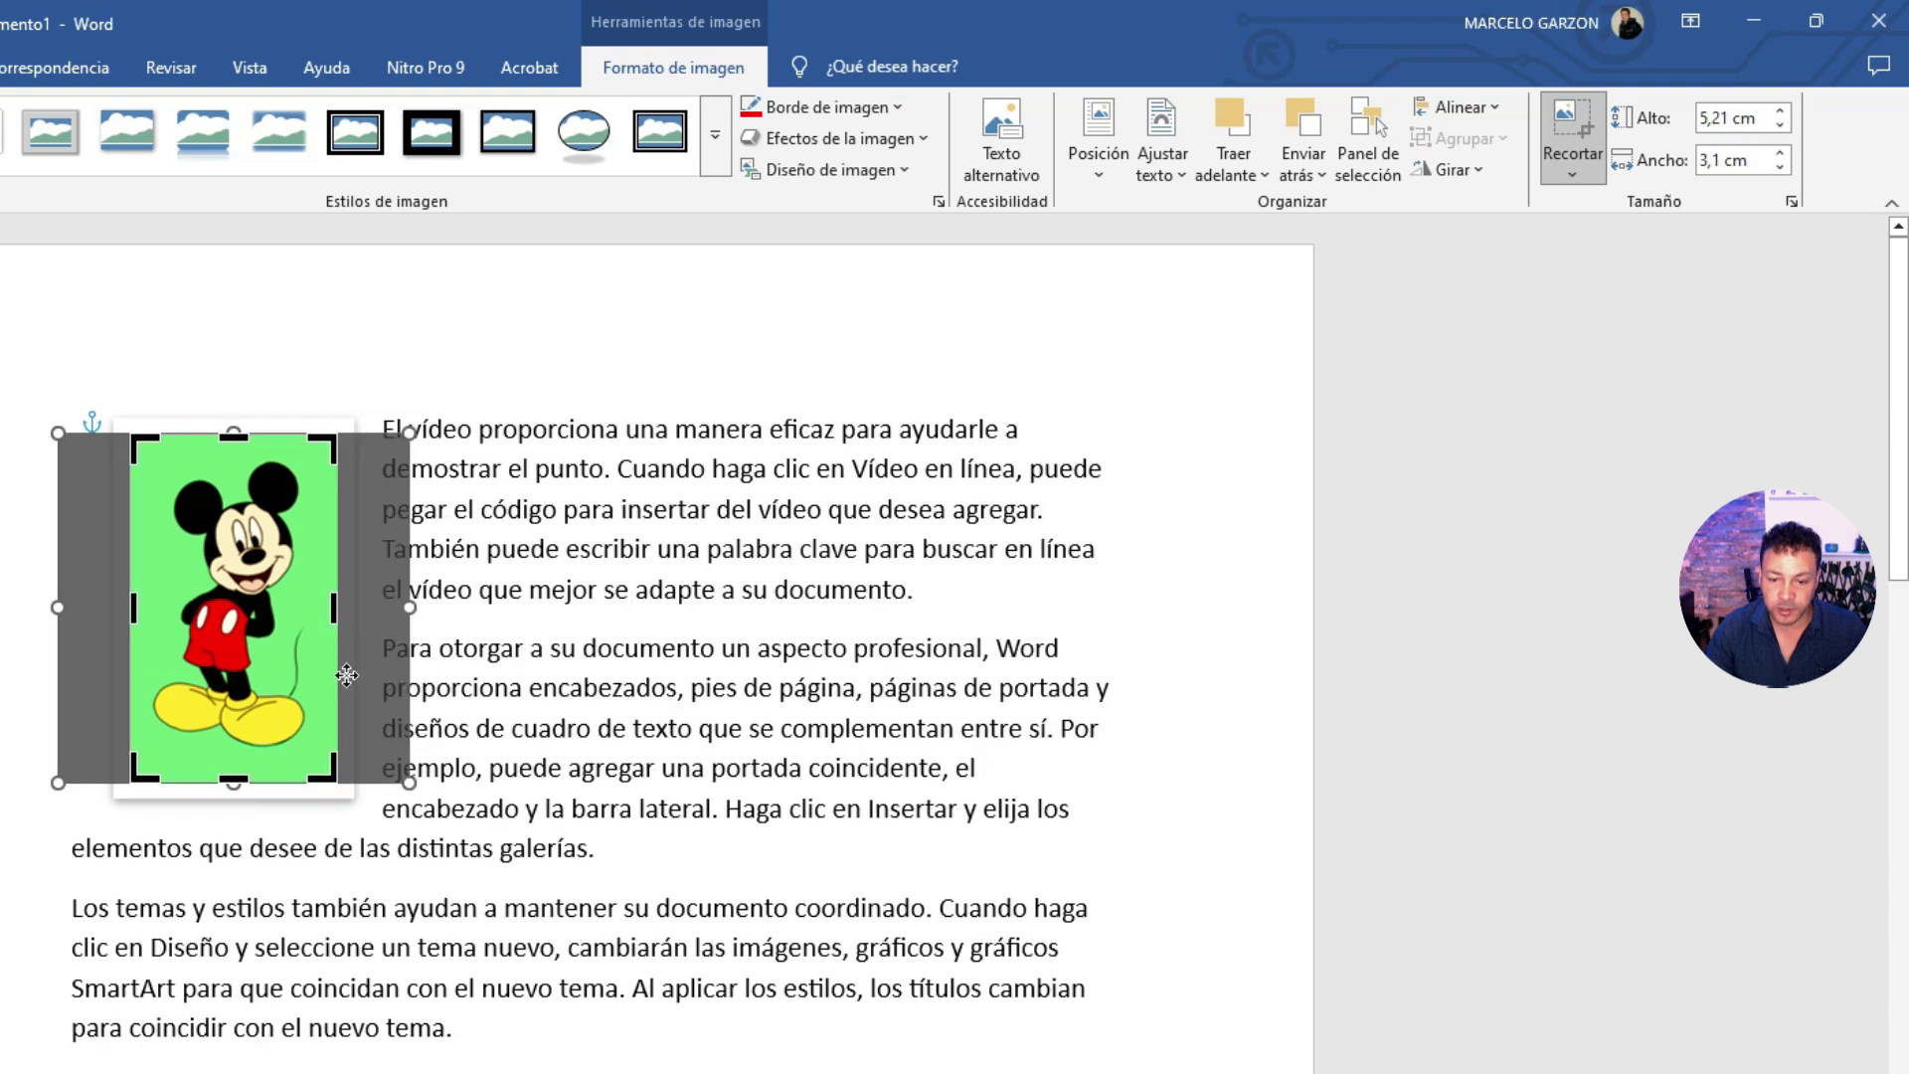
{"action": "left_click_drag", "start_coordinate": [235, 783], "coordinate": [236, 761]}
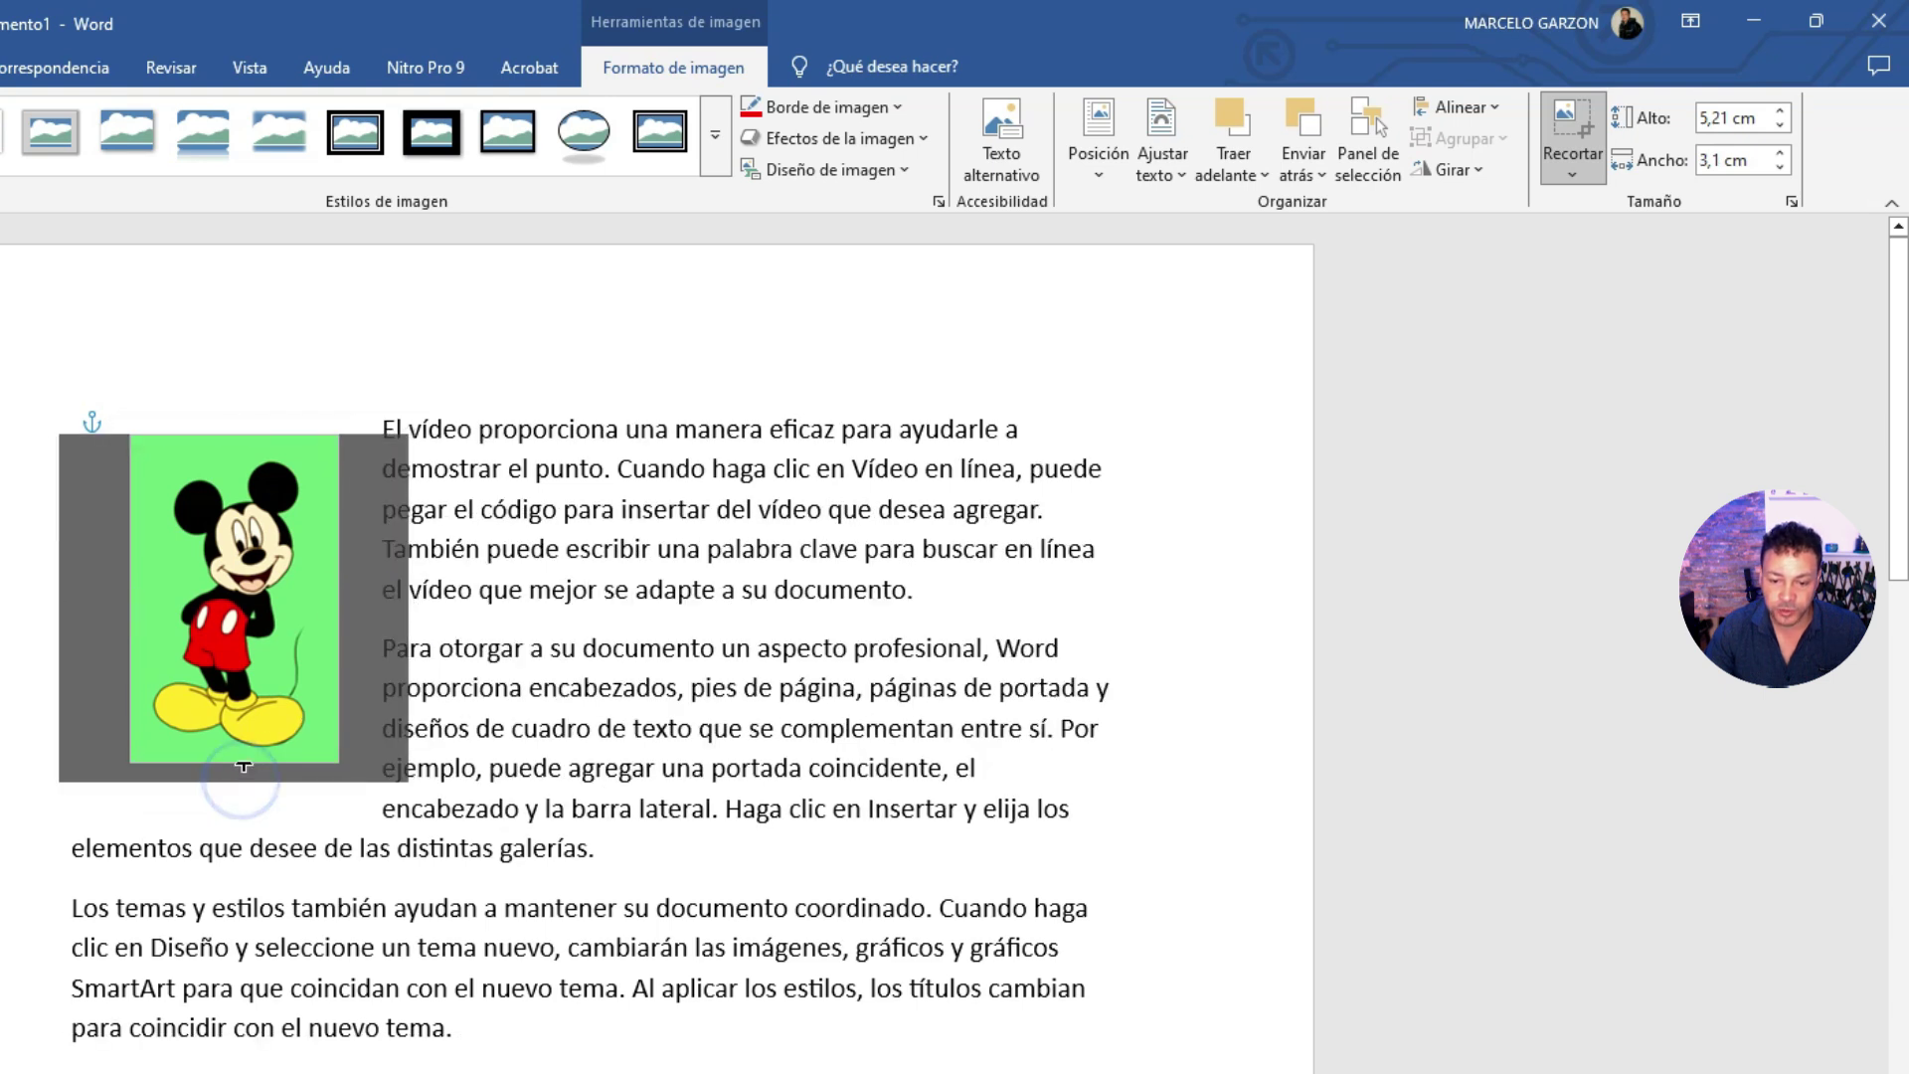
{"action": "left_click_drag", "start_coordinate": [236, 435], "coordinate": [232, 455]}
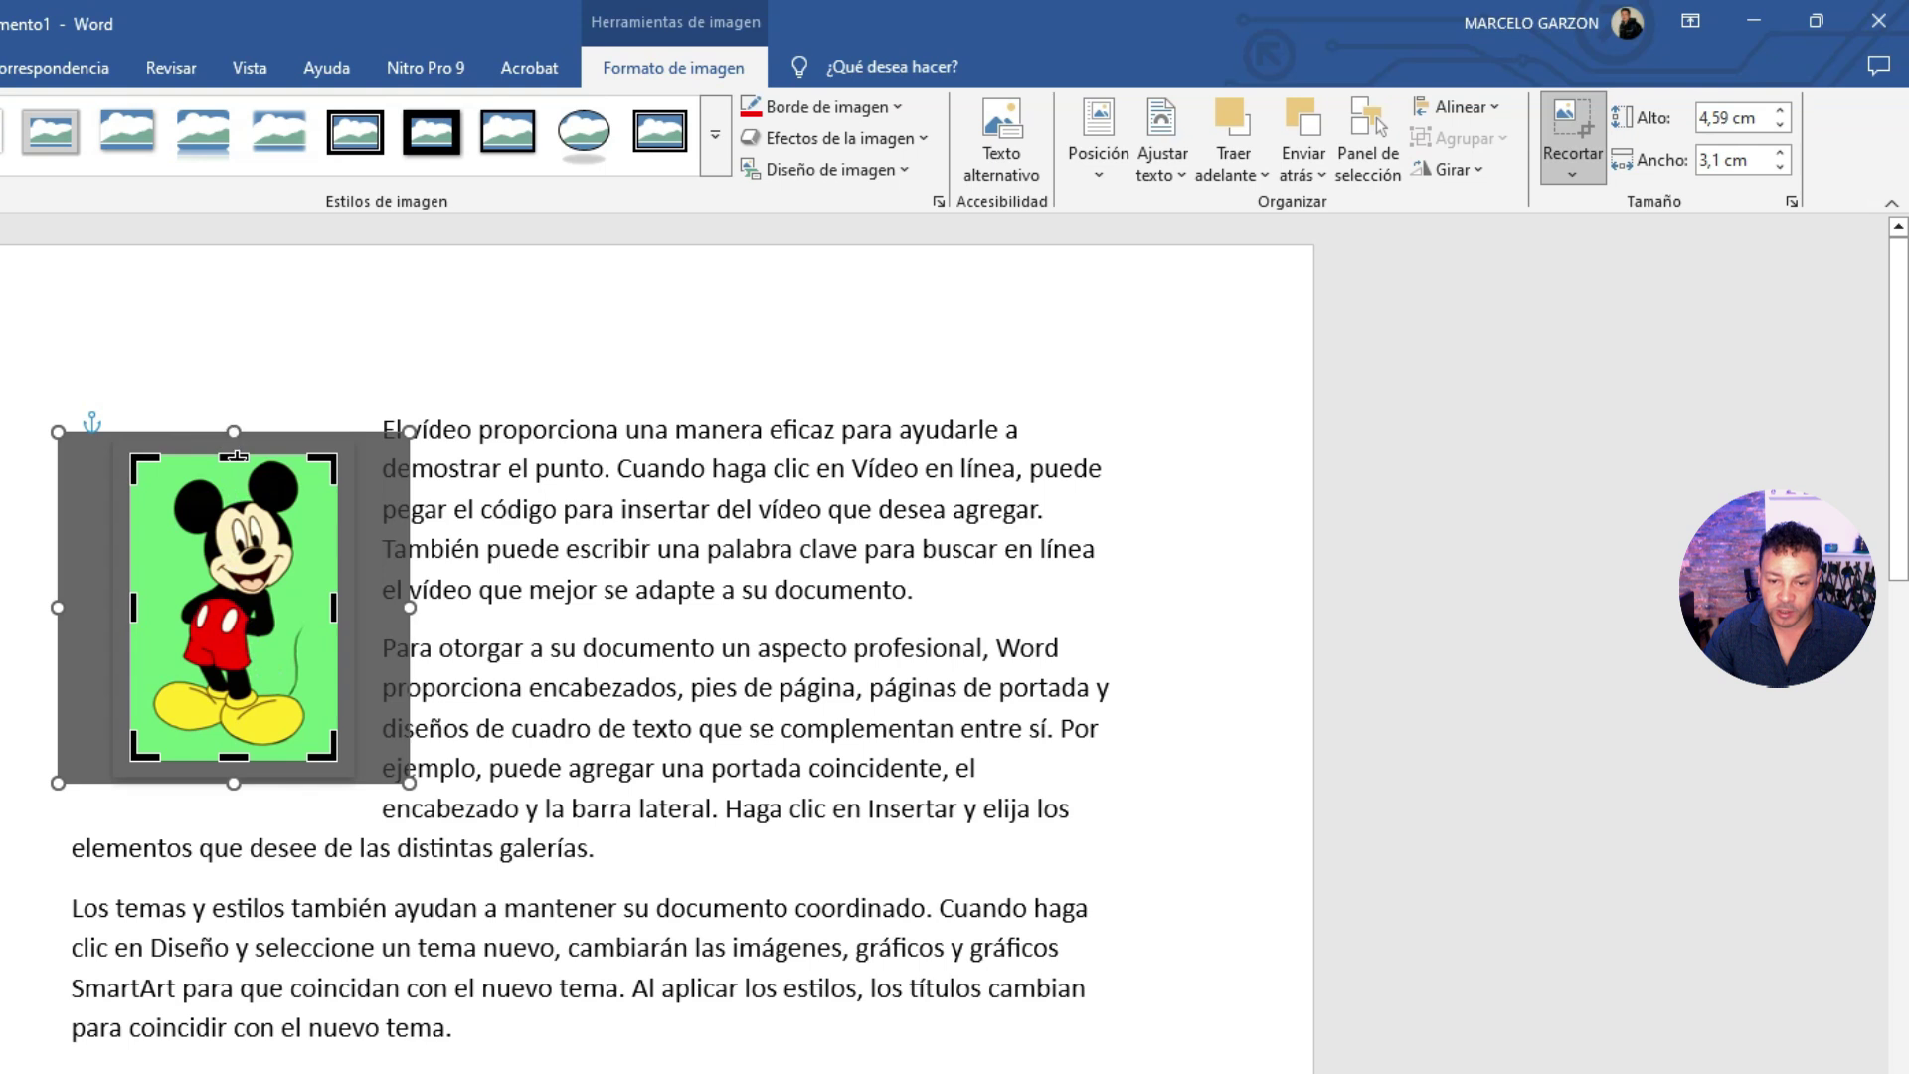
{"action": "left_click", "coordinate": [1147, 378]}
{"action": "mouse_move", "coordinate": [285, 610]}
{"action": "left_mouse_down"}
{"action": "mouse_move", "coordinate": [176, 588]}
{"action": "mouse_move", "coordinate": [232, 617]}
{"action": "left_mouse_up"}
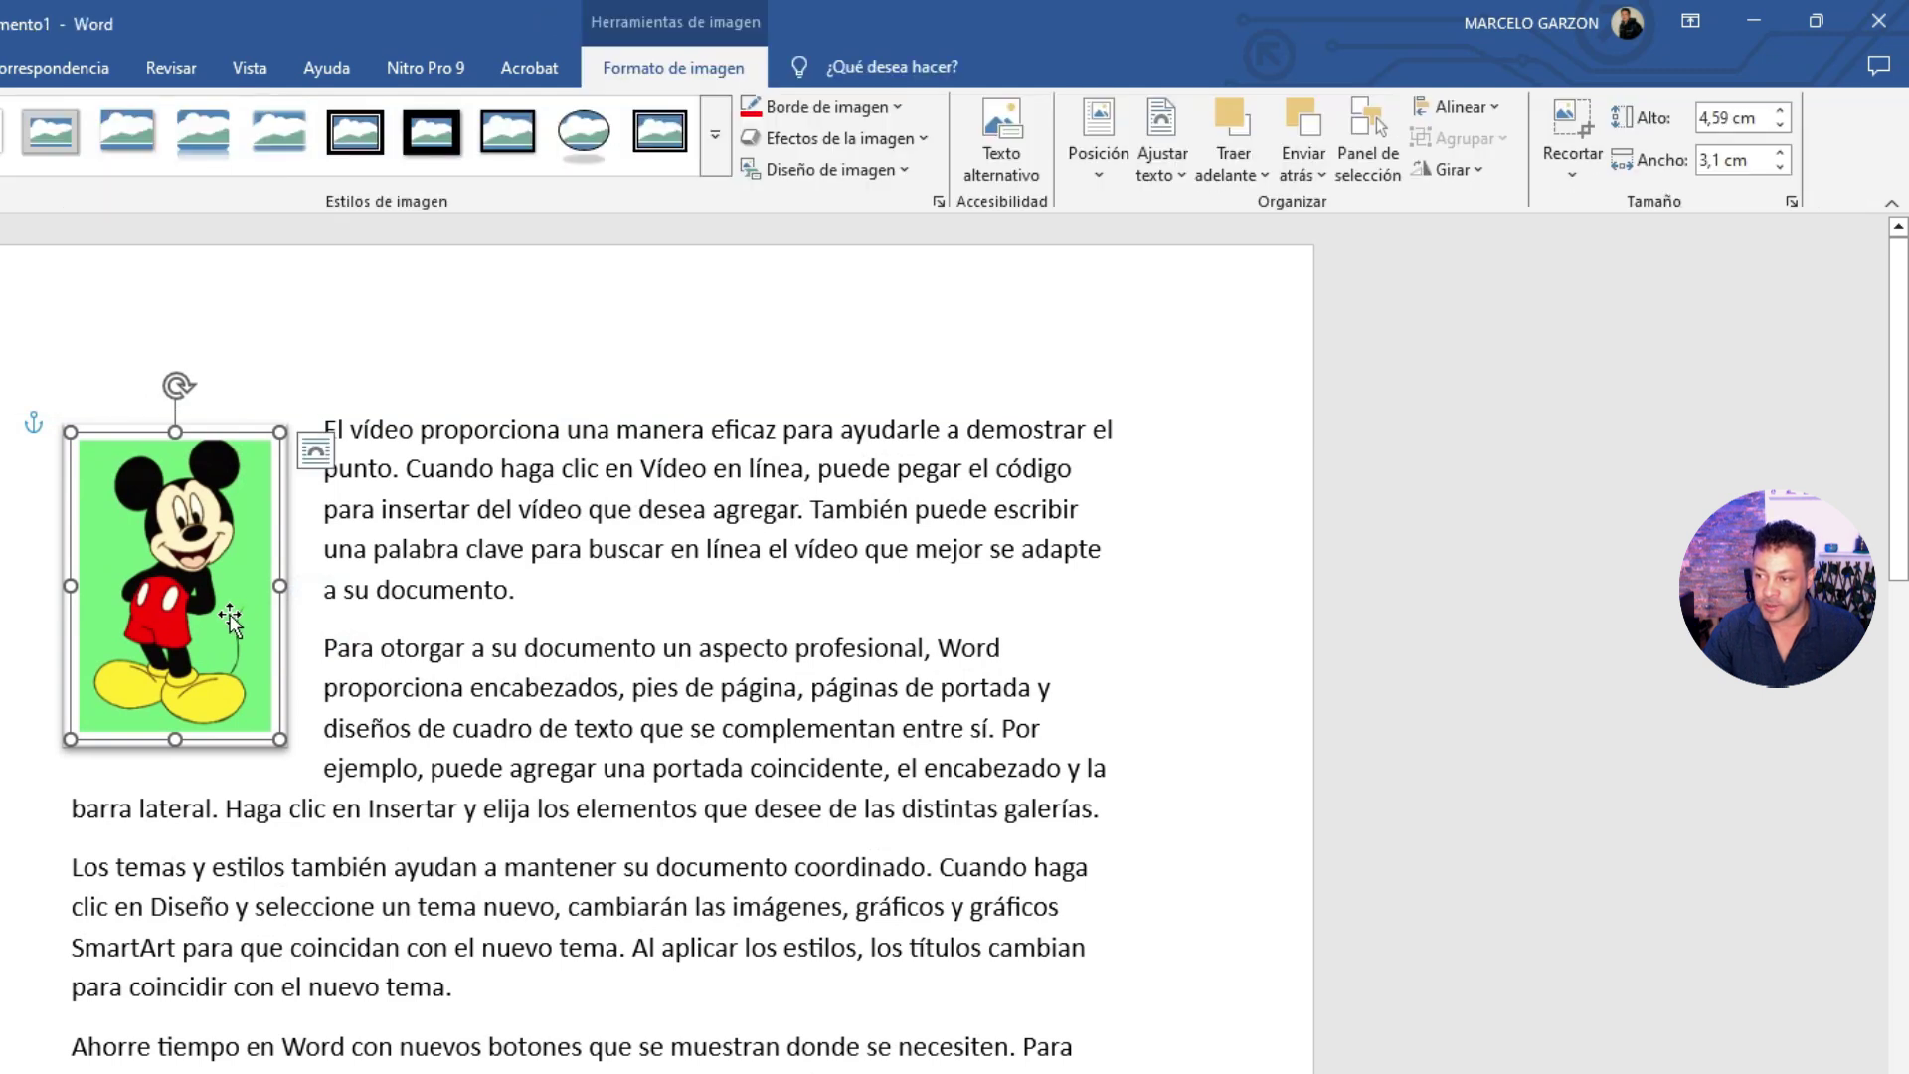
{"action": "left_click", "coordinate": [1747, 121]}
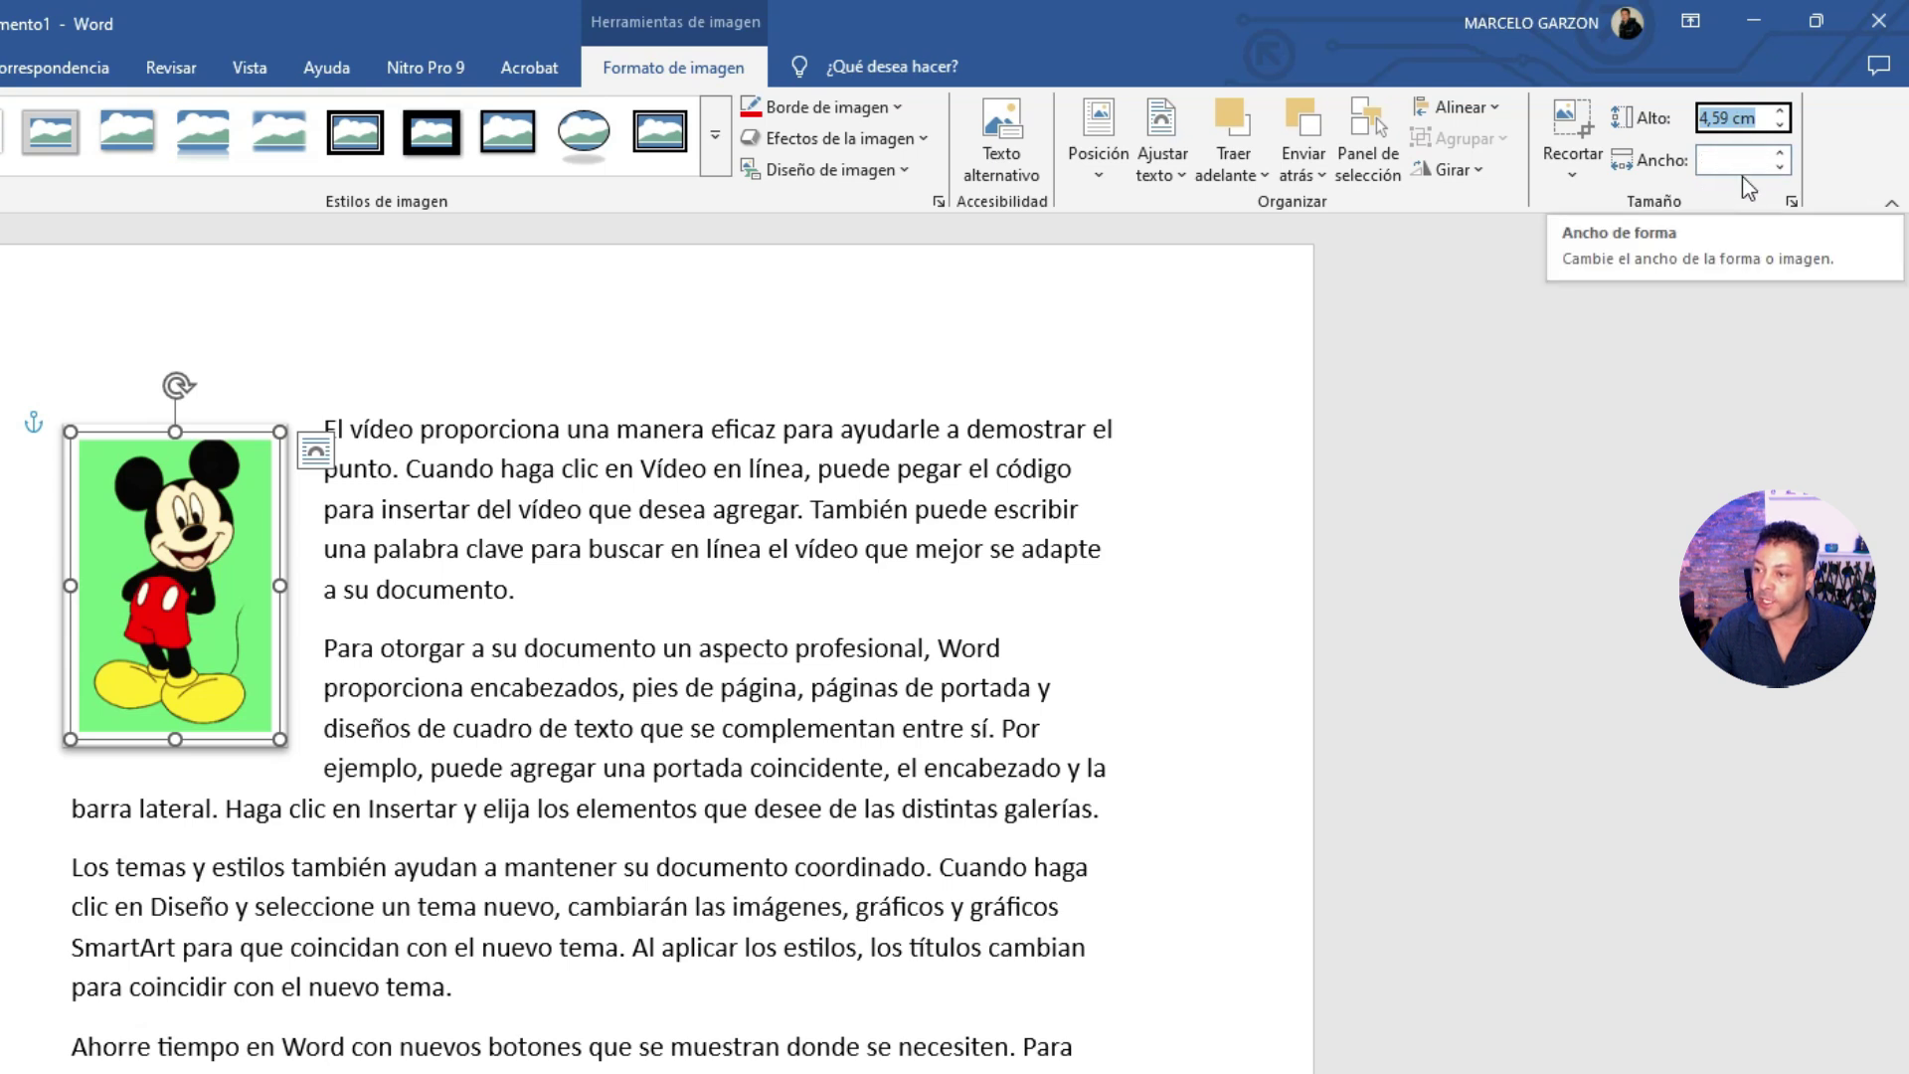
{"action": "left_click", "coordinate": [1792, 203]}
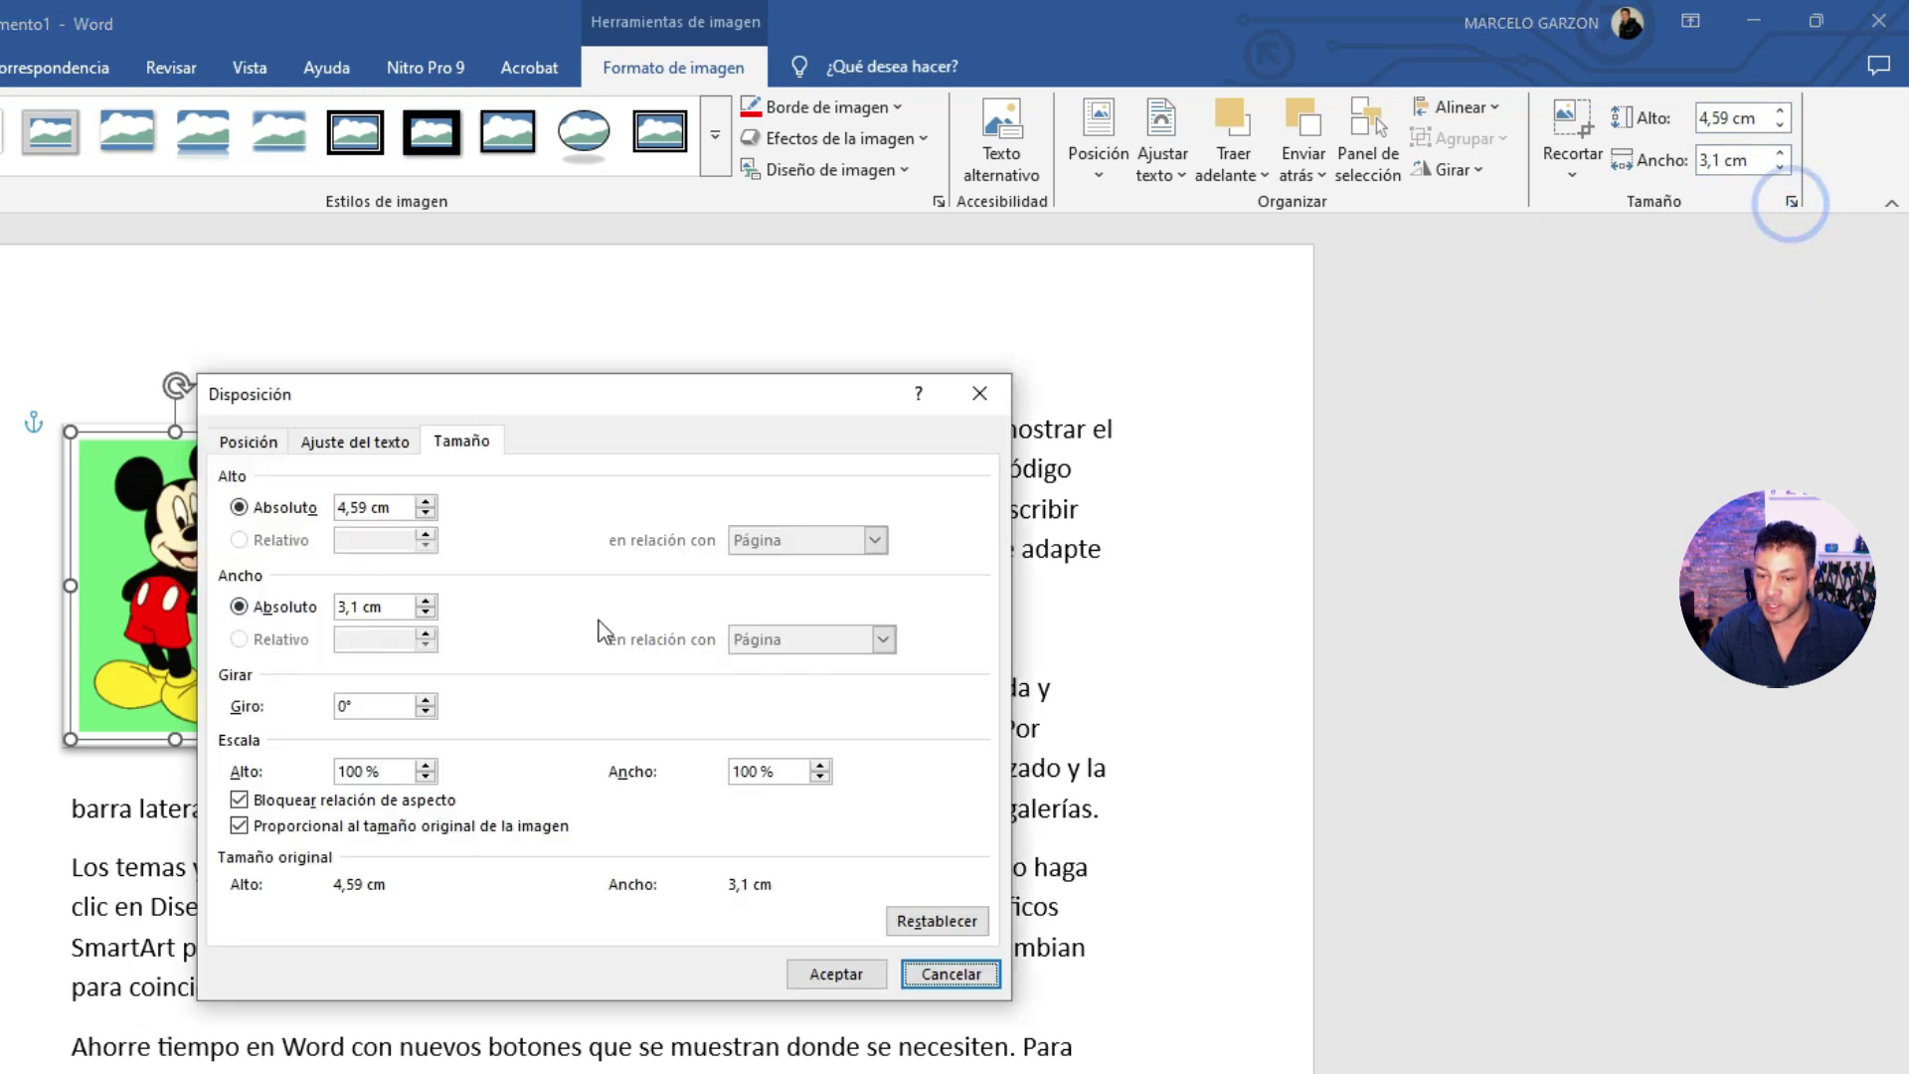
{"action": "left_click", "coordinate": [980, 395]}
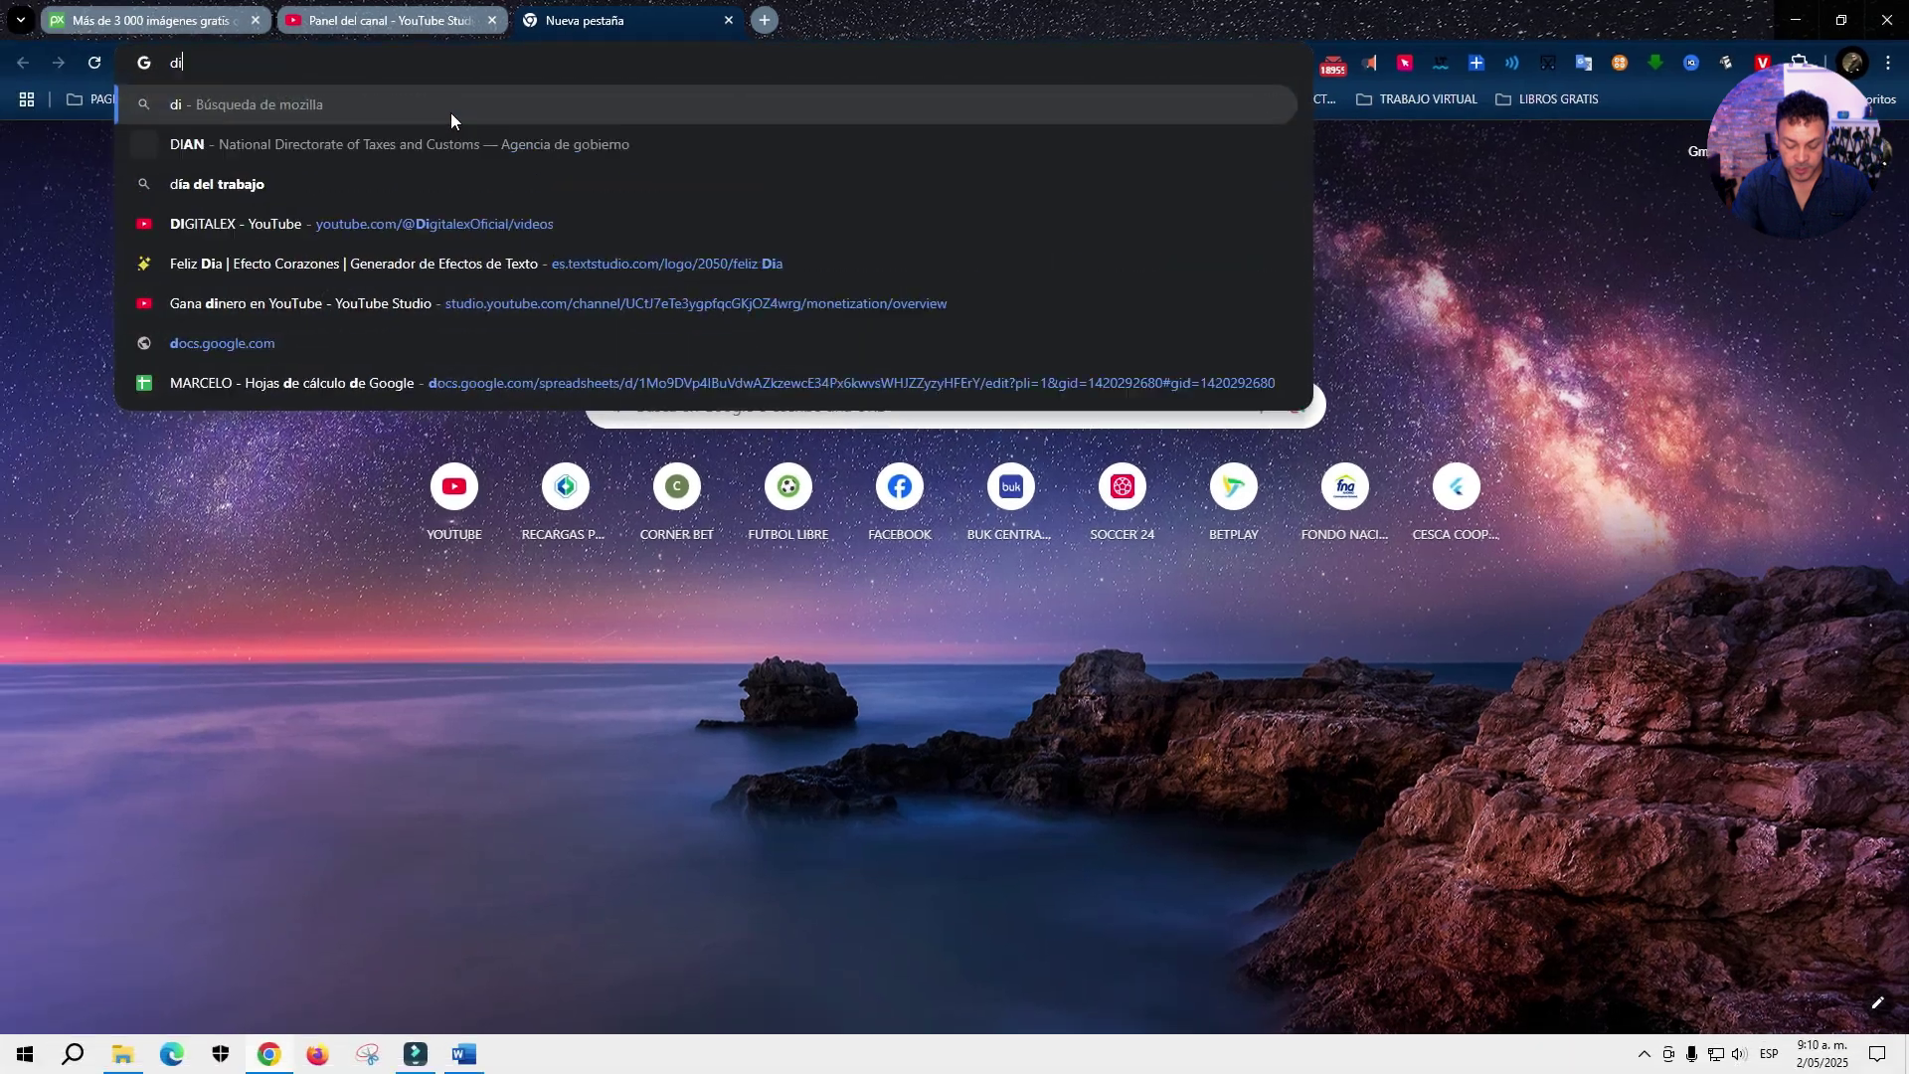
- Search Google for 'disney' and show the image results
{"action": "type", "text": "disney"}
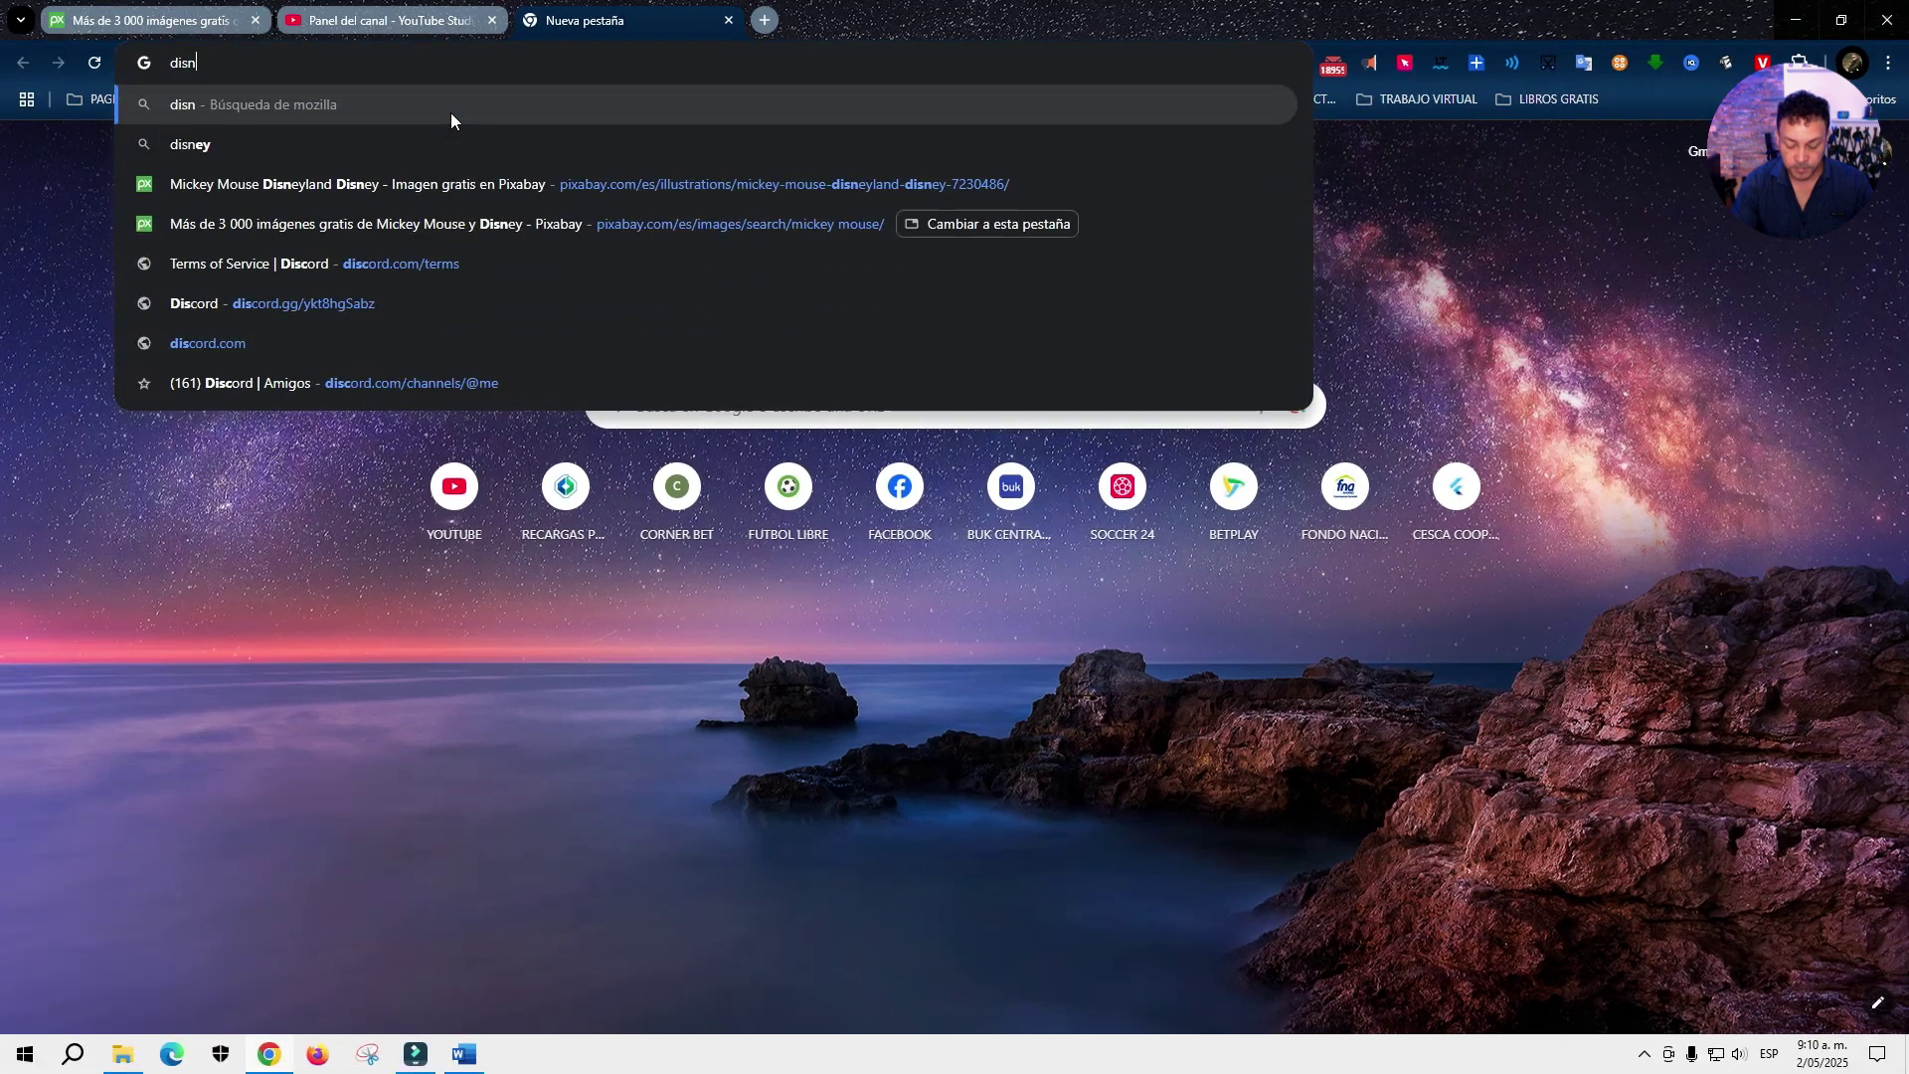
{"action": "key", "text": "Return"}
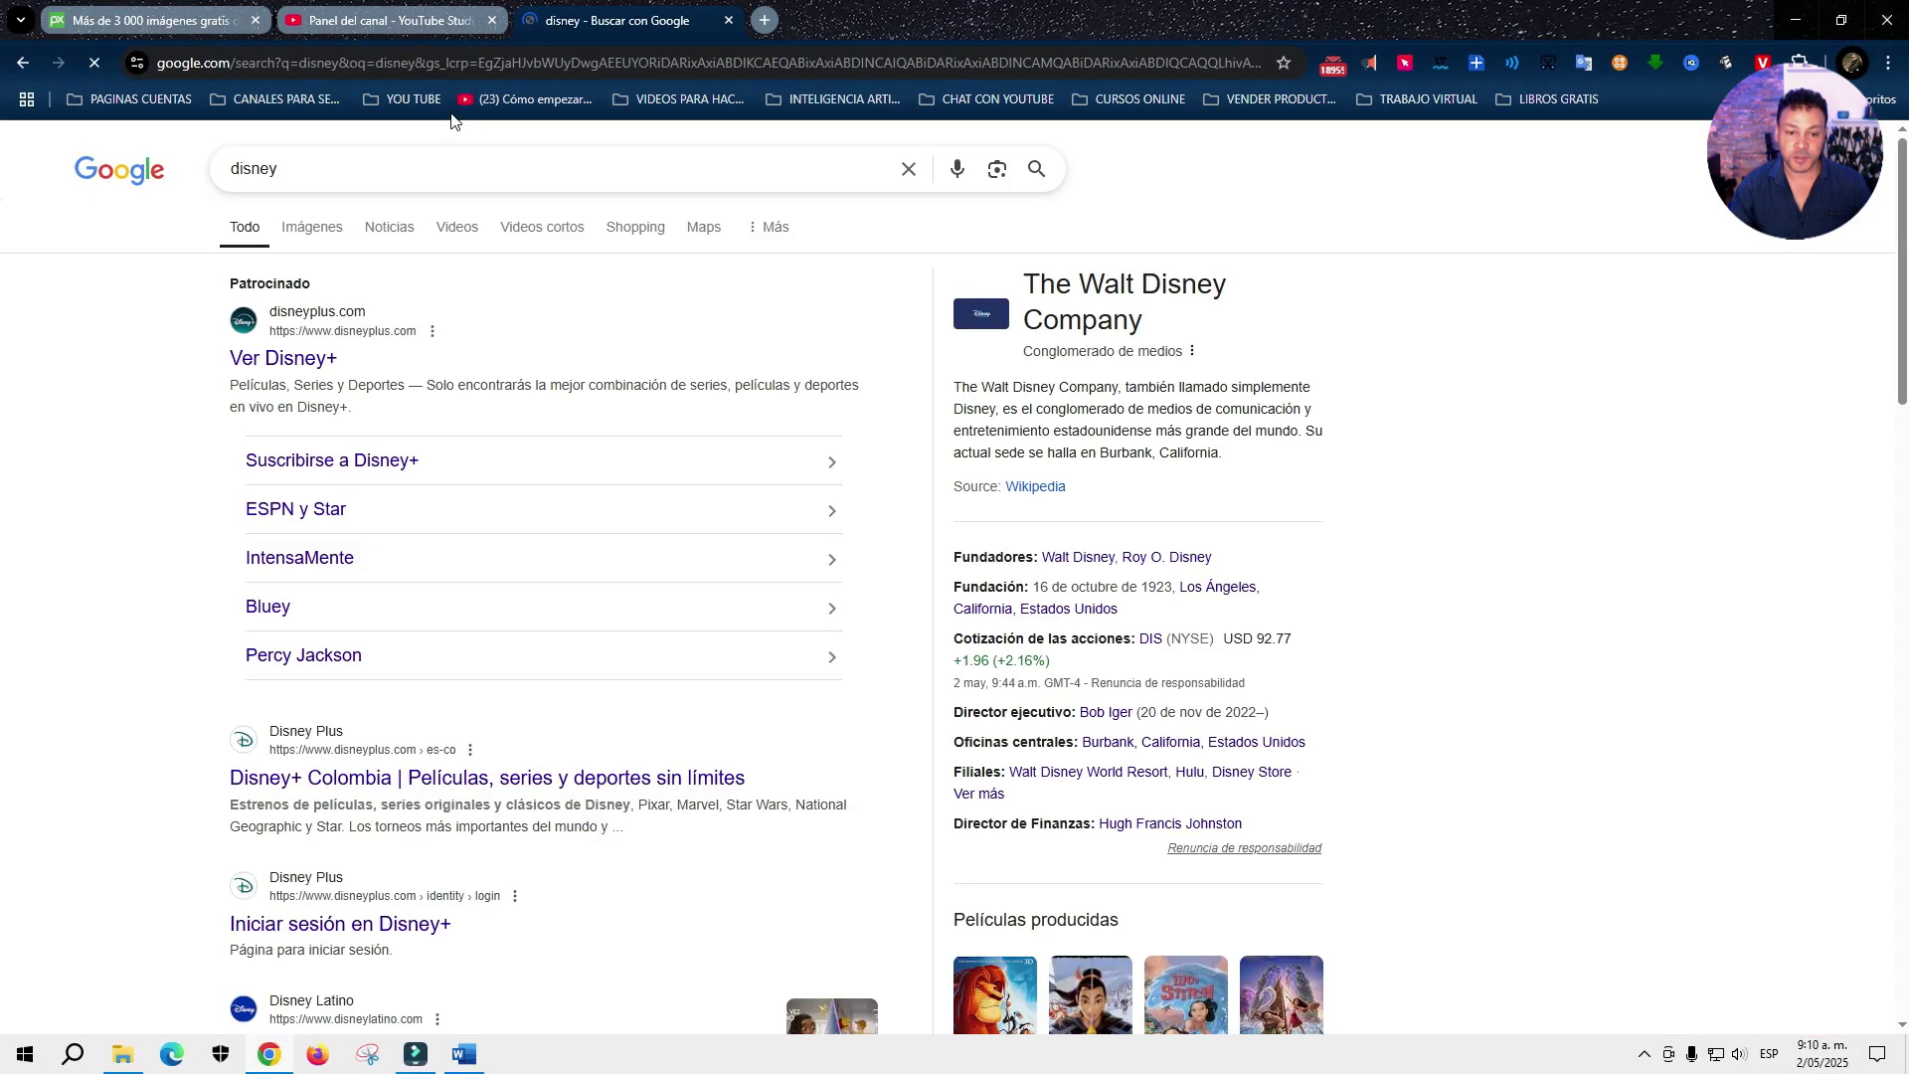
{"action": "left_click", "coordinate": [321, 234]}
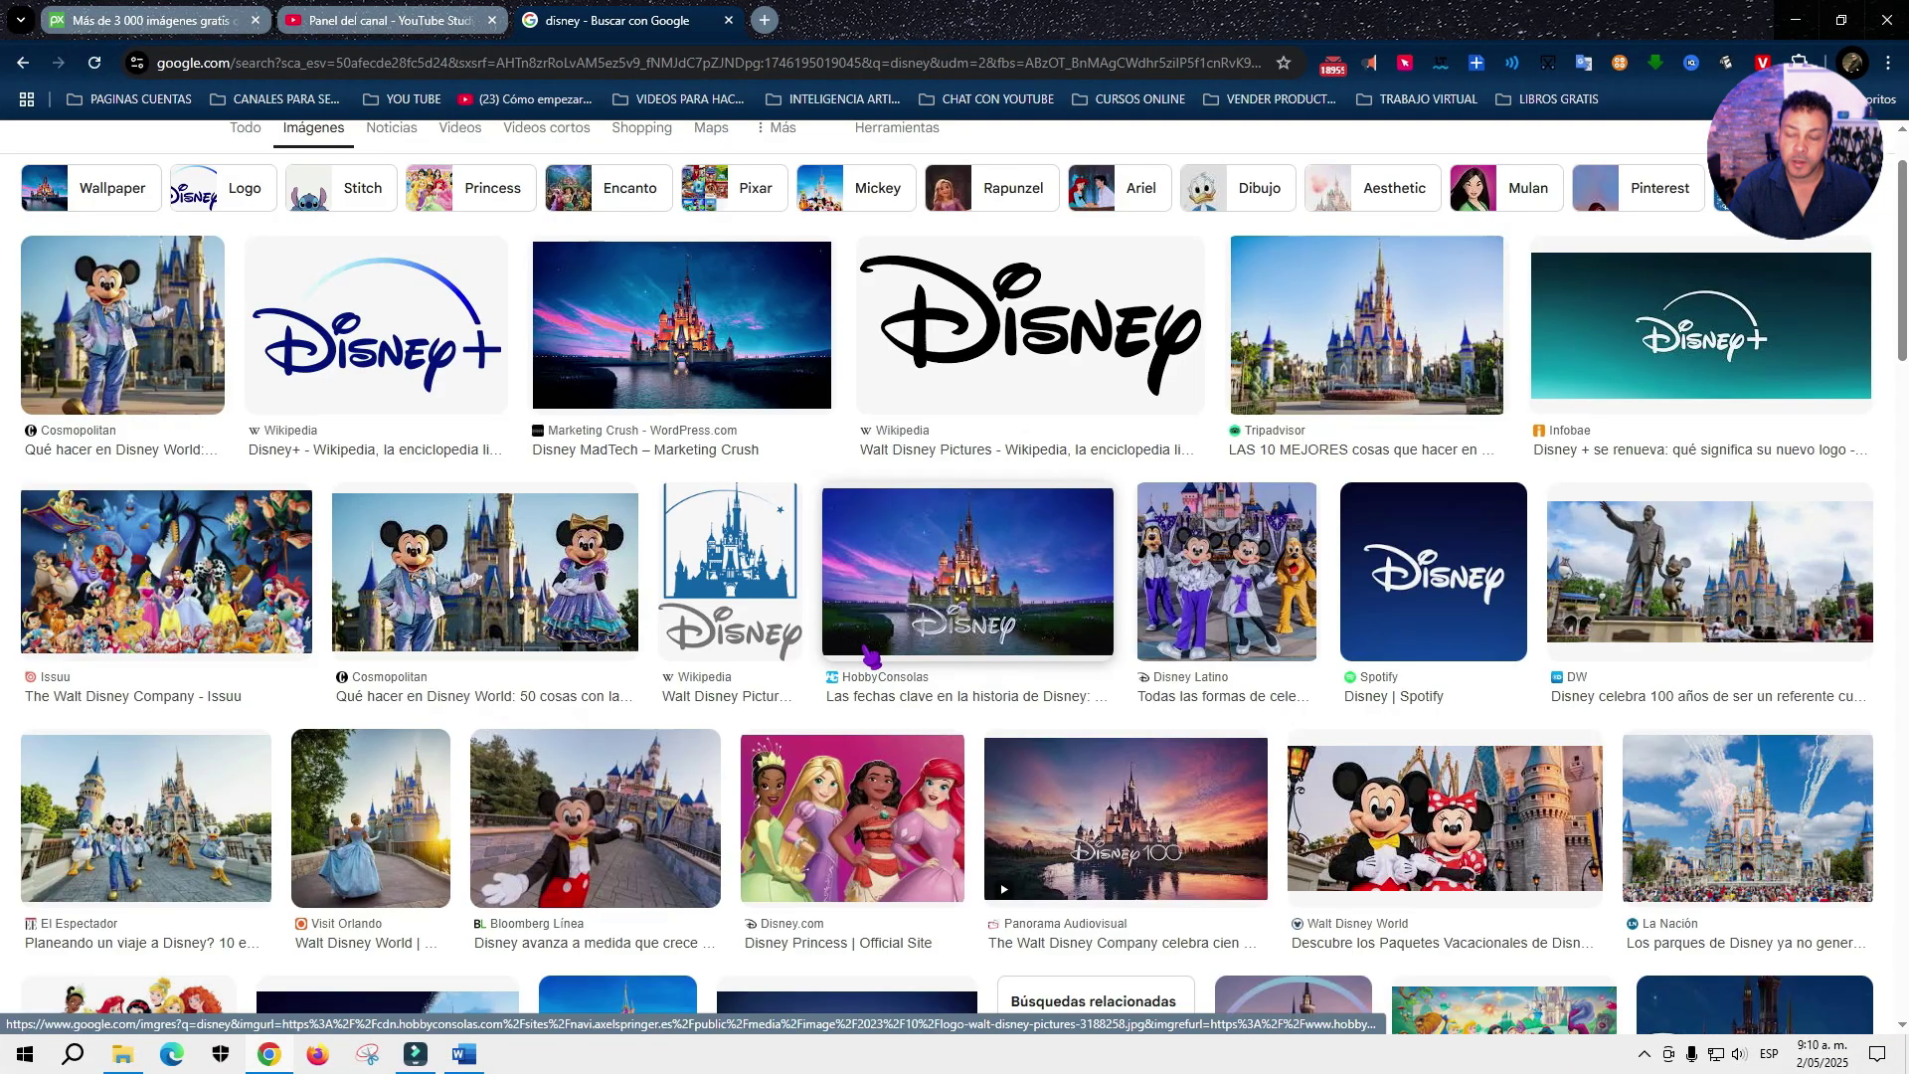
- Copy the Disney castle image and return to the Word document
{"action": "left_click", "coordinate": [945, 611]}
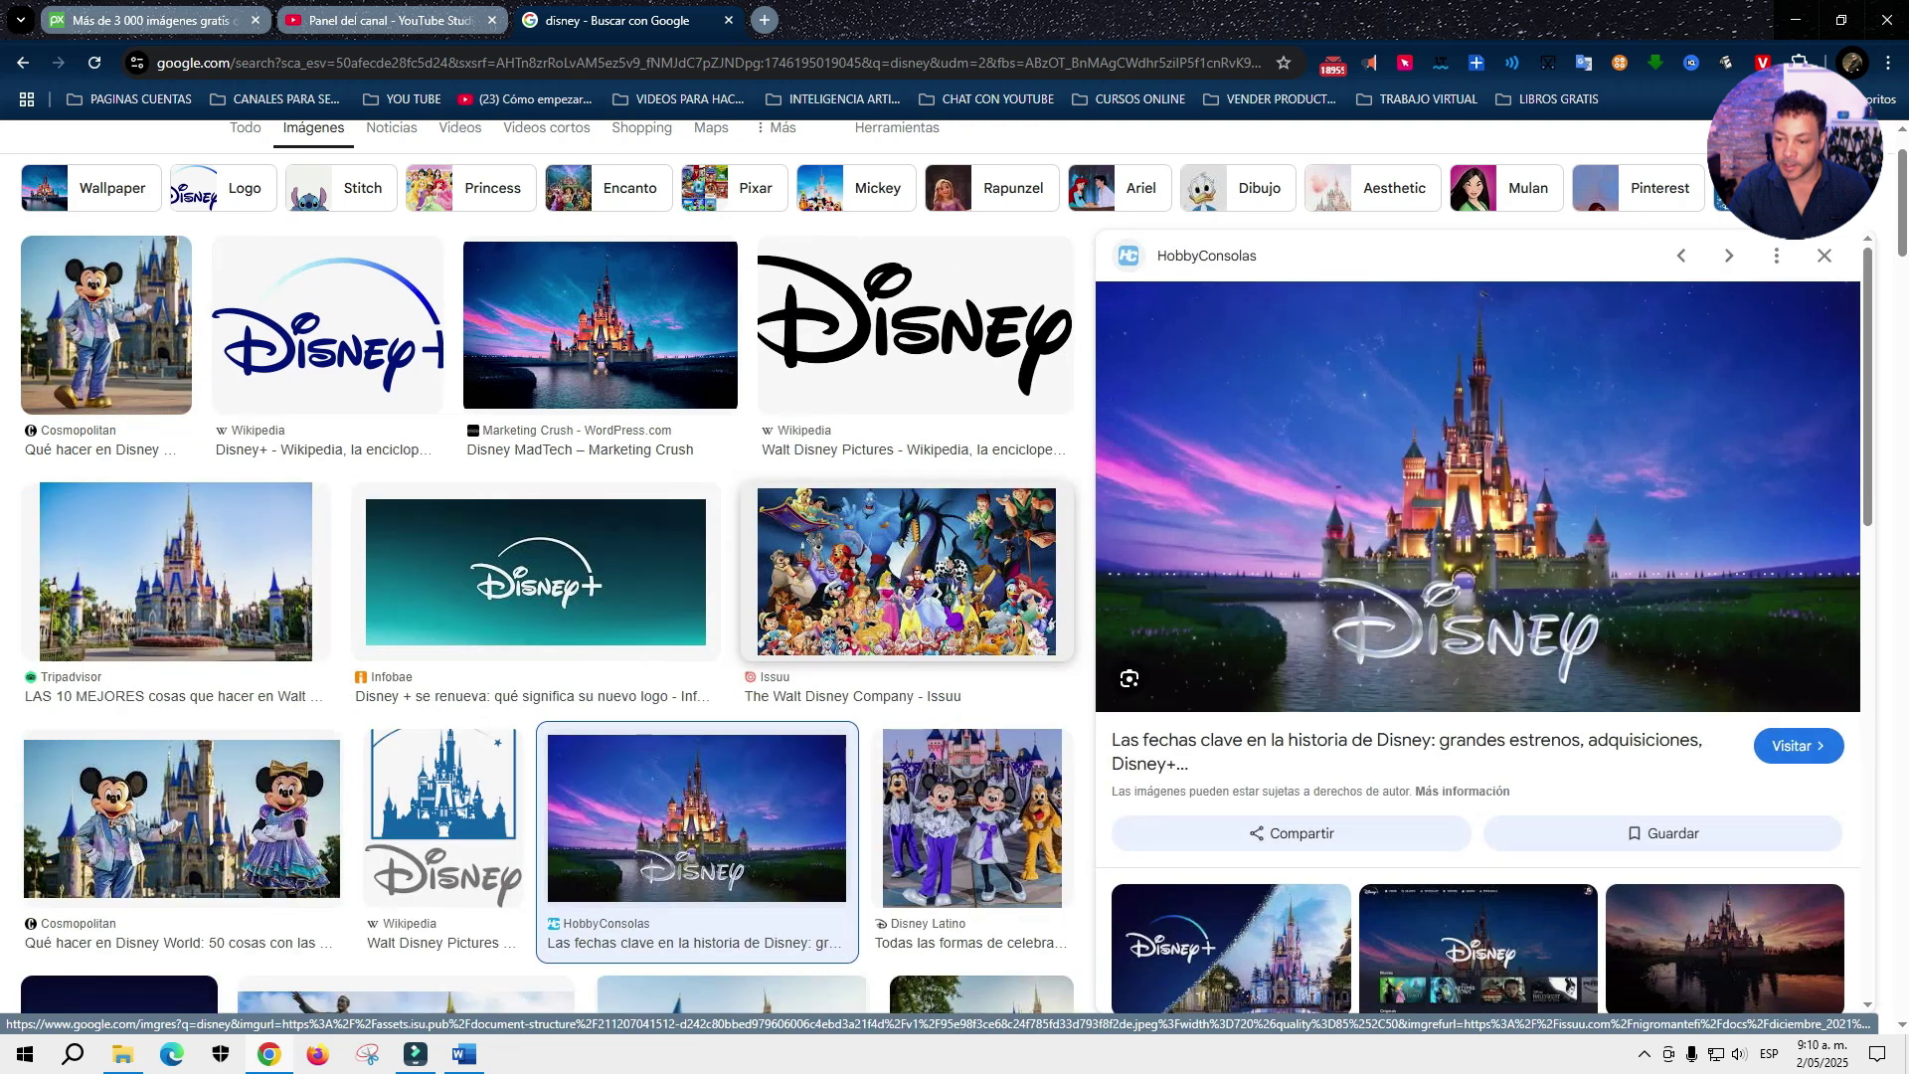
{"action": "right_click", "coordinate": [1437, 513]}
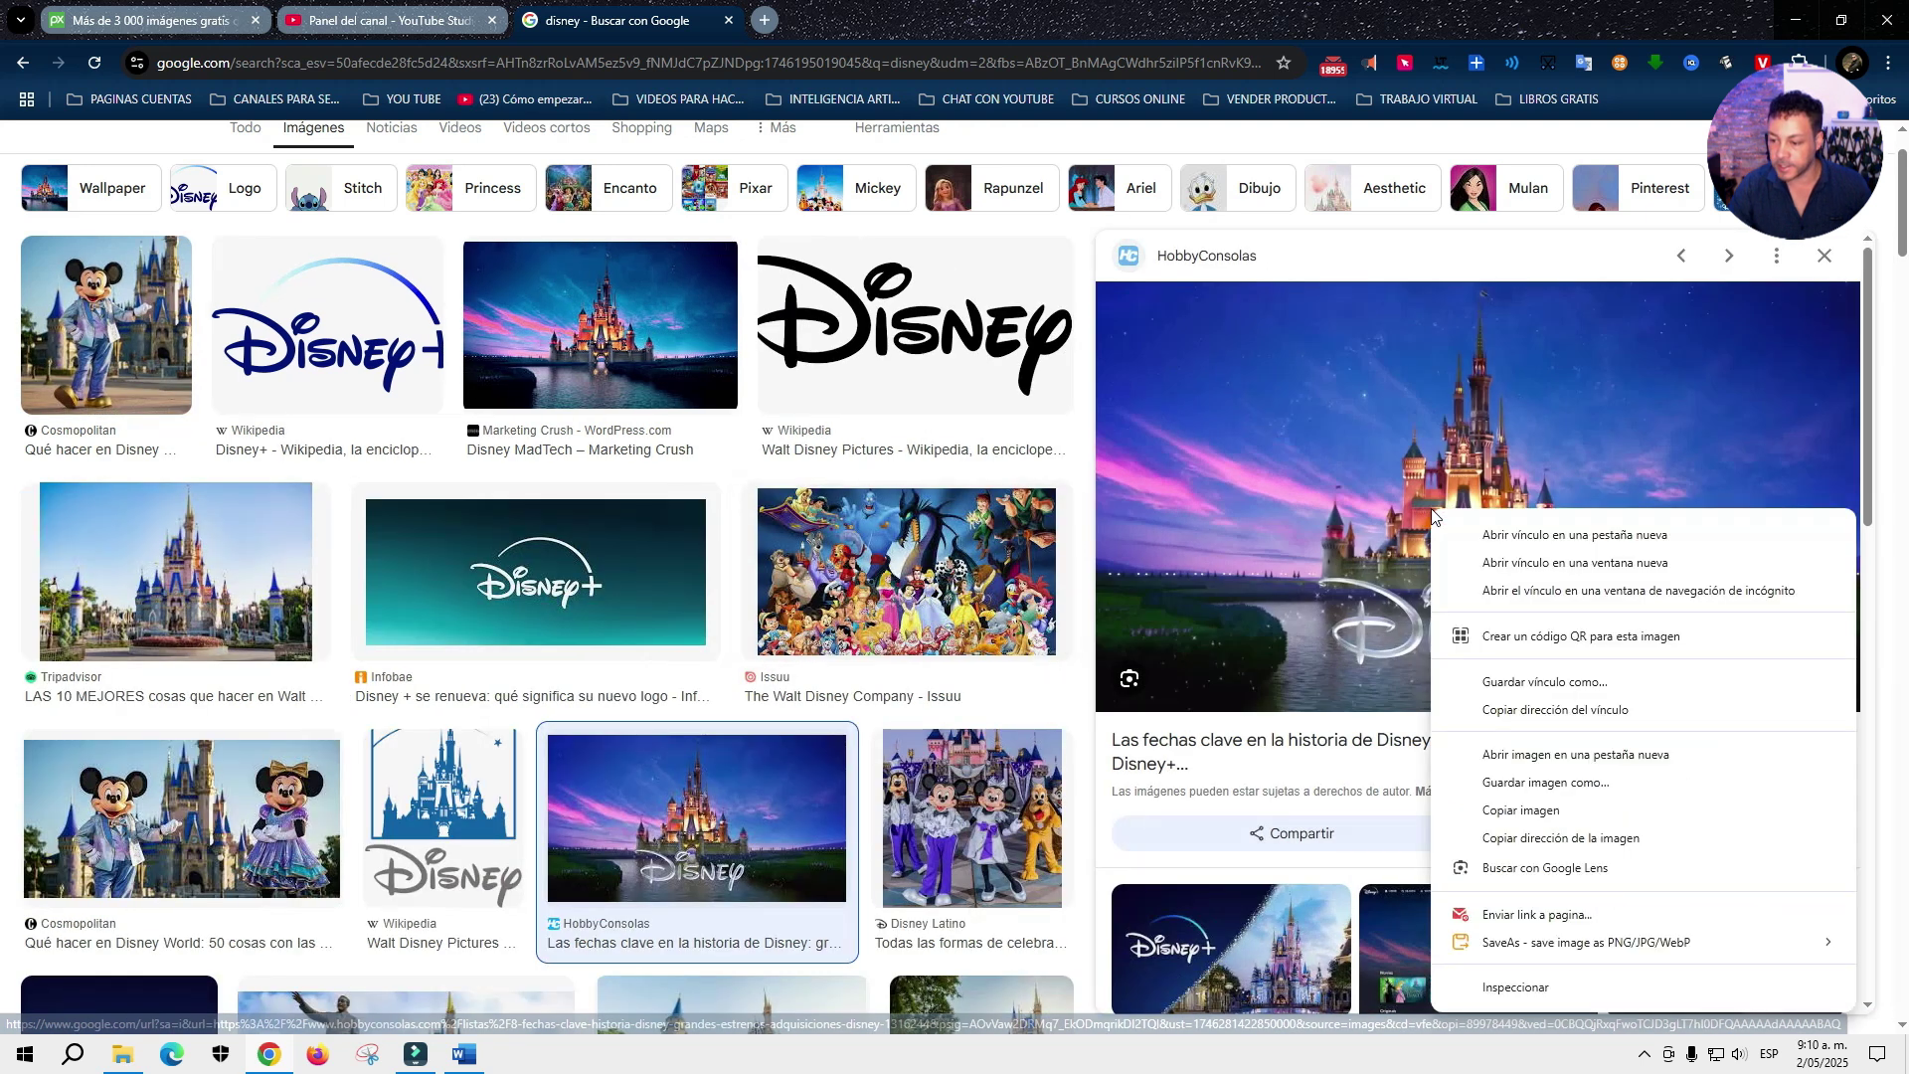
{"action": "left_click", "coordinate": [1516, 801]}
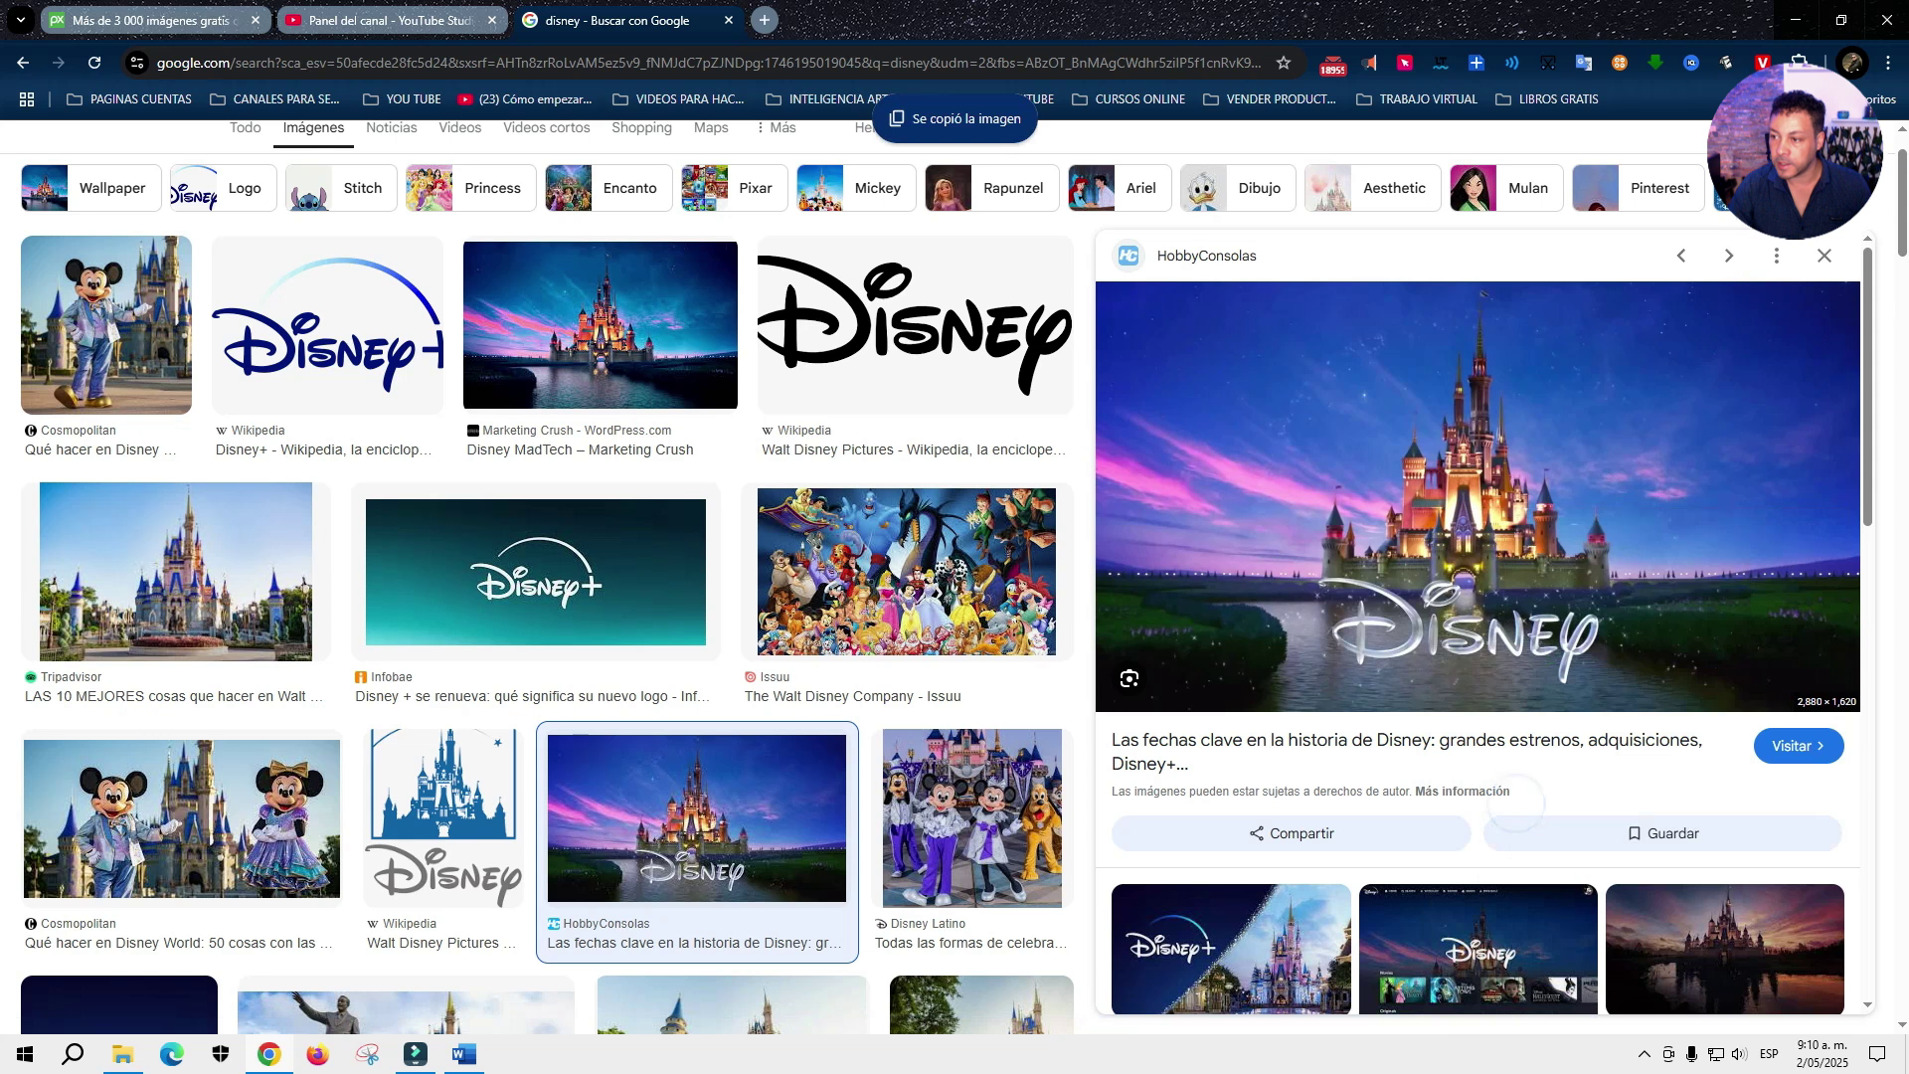
{"action": "key", "text": "alt+Tab"}
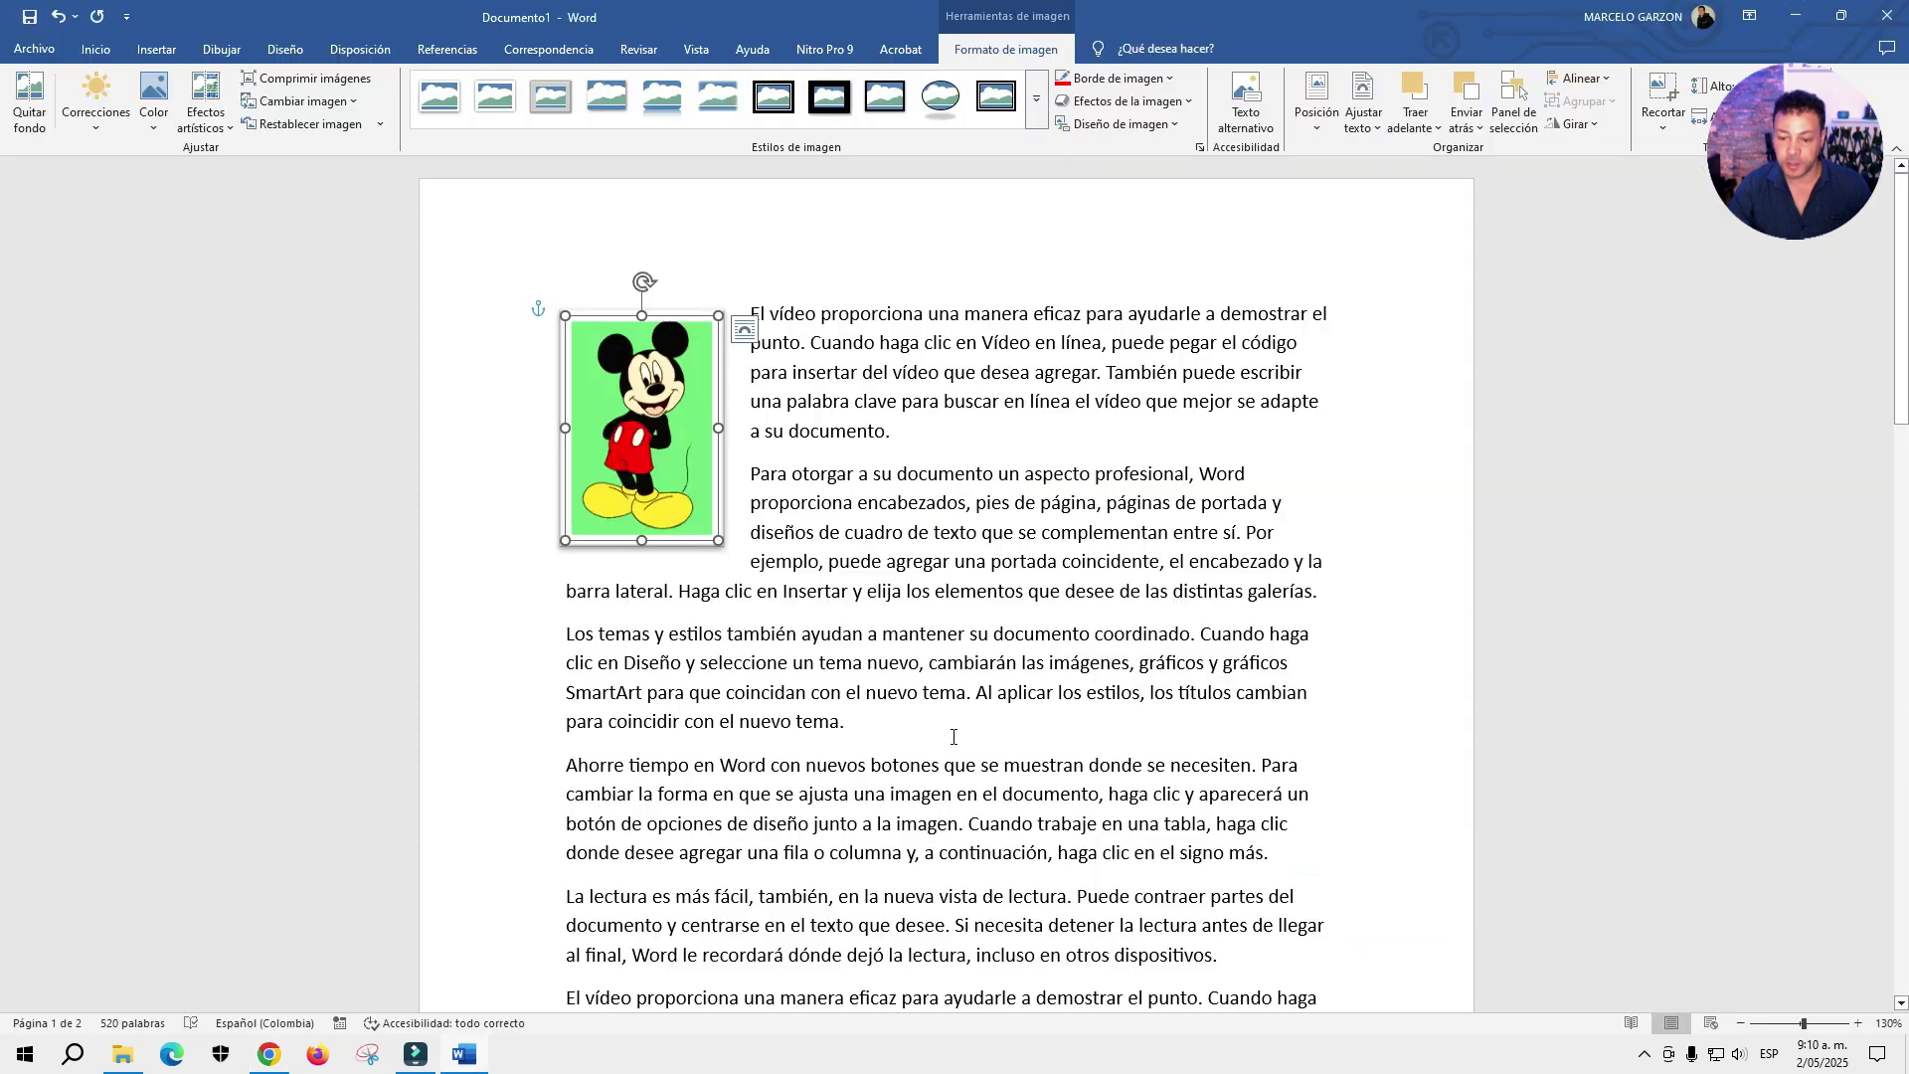
- Paste the castle image after 'tema.', keeping its source formatting
{"action": "left_click", "coordinate": [953, 736]}
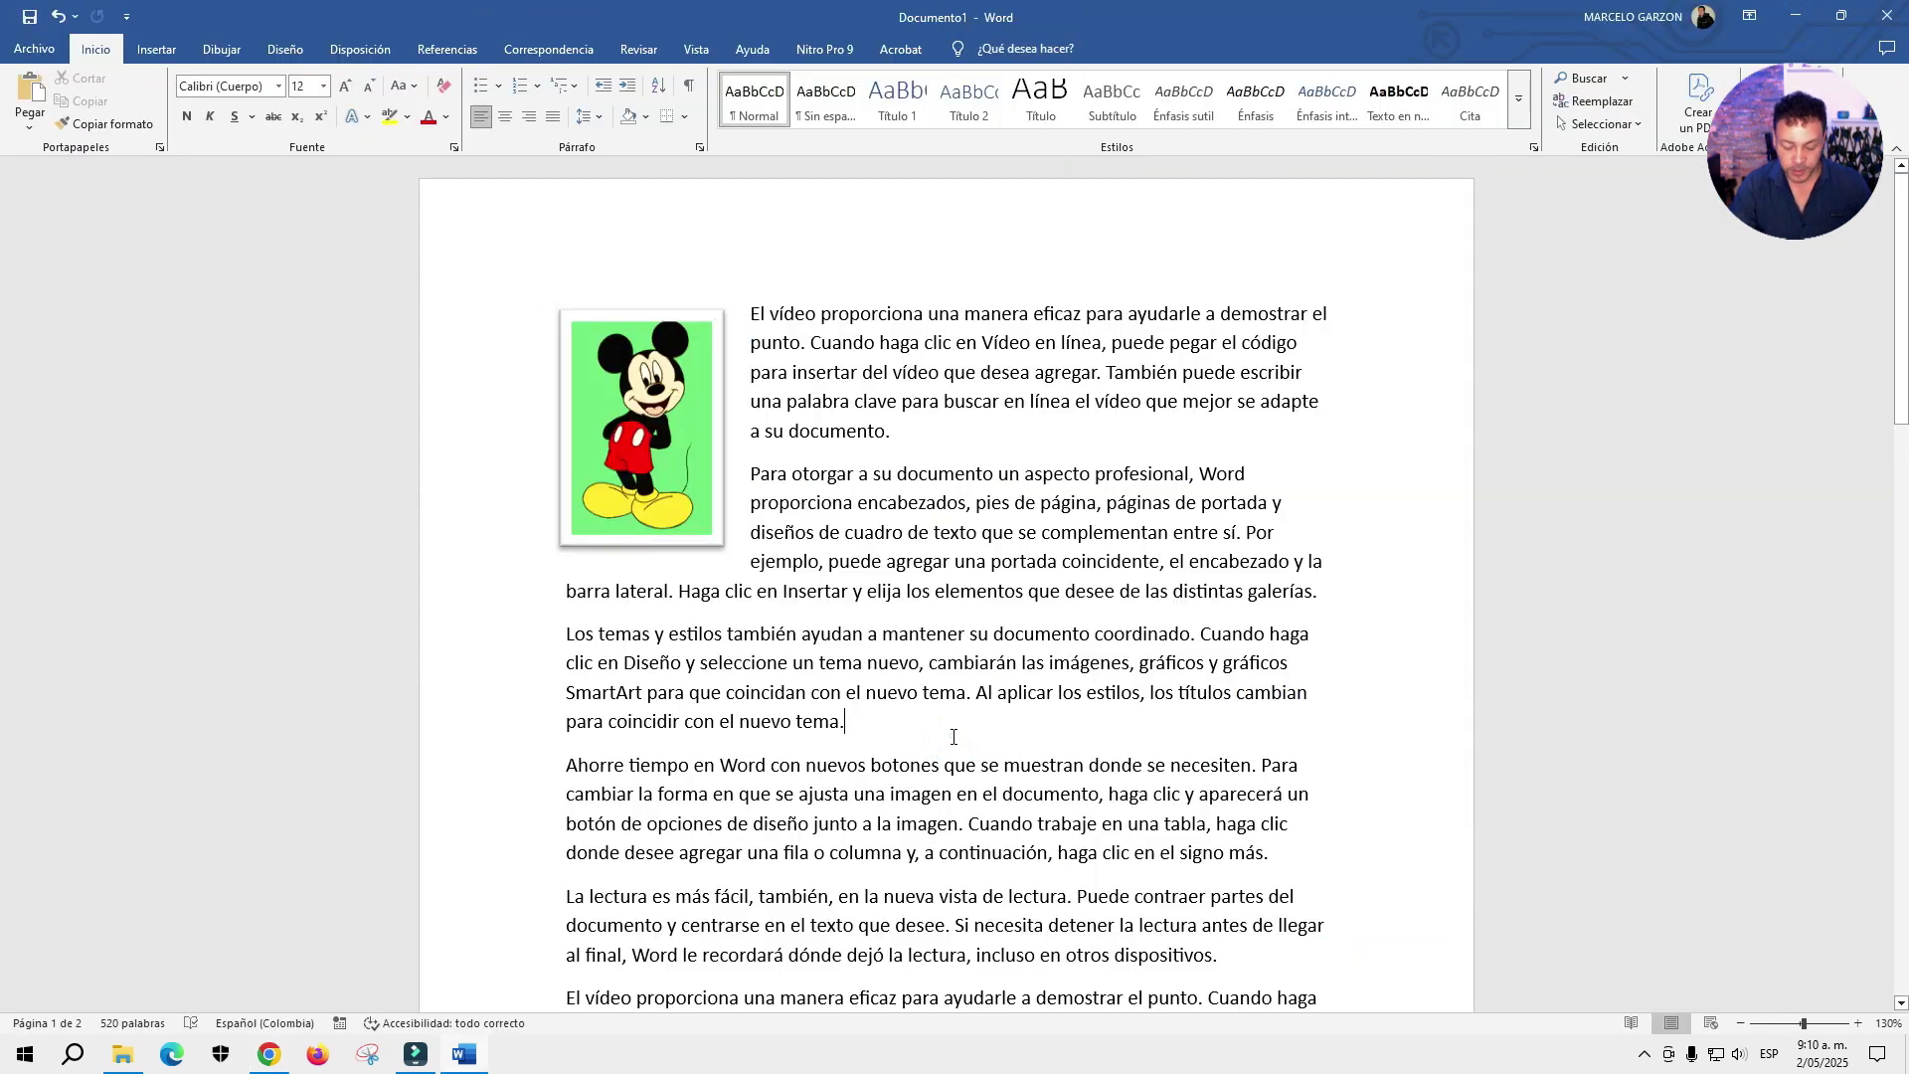
{"action": "right_click", "coordinate": [953, 736]}
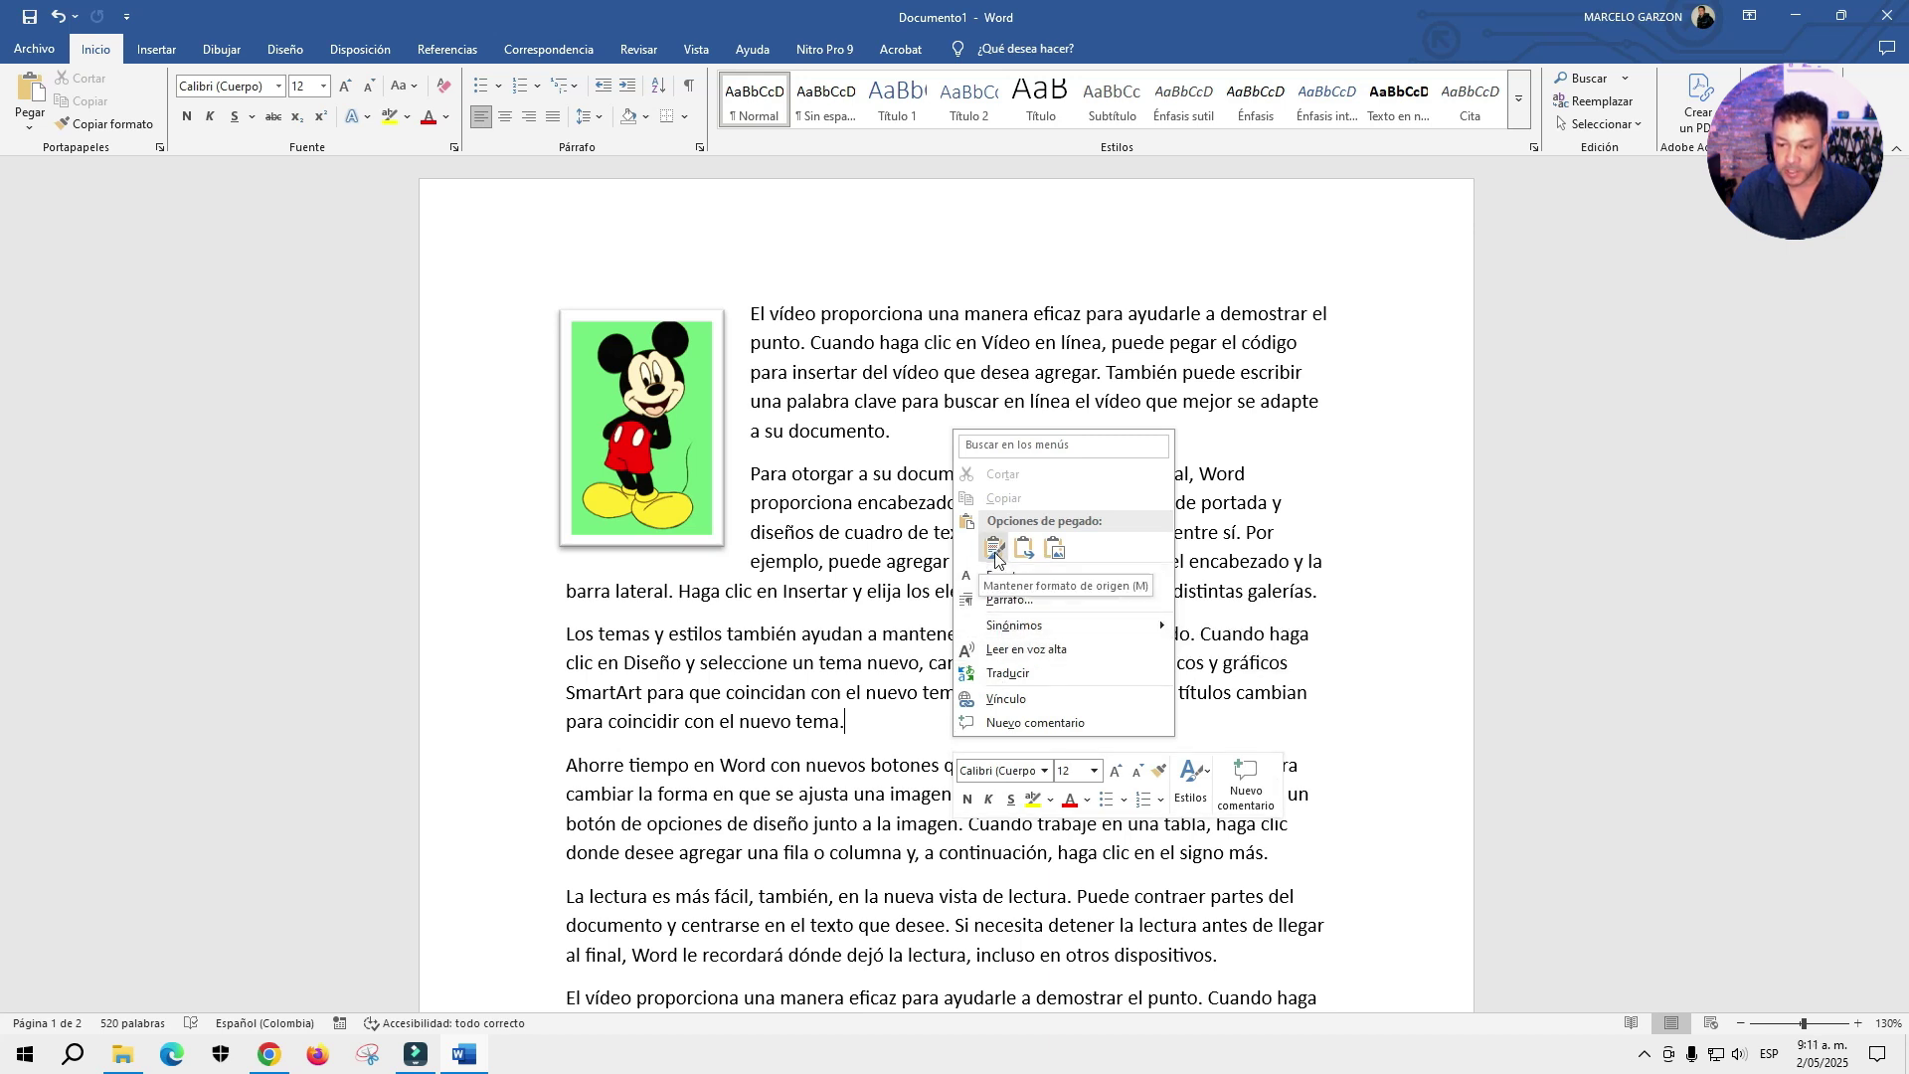
{"action": "left_click", "coordinate": [995, 550]}
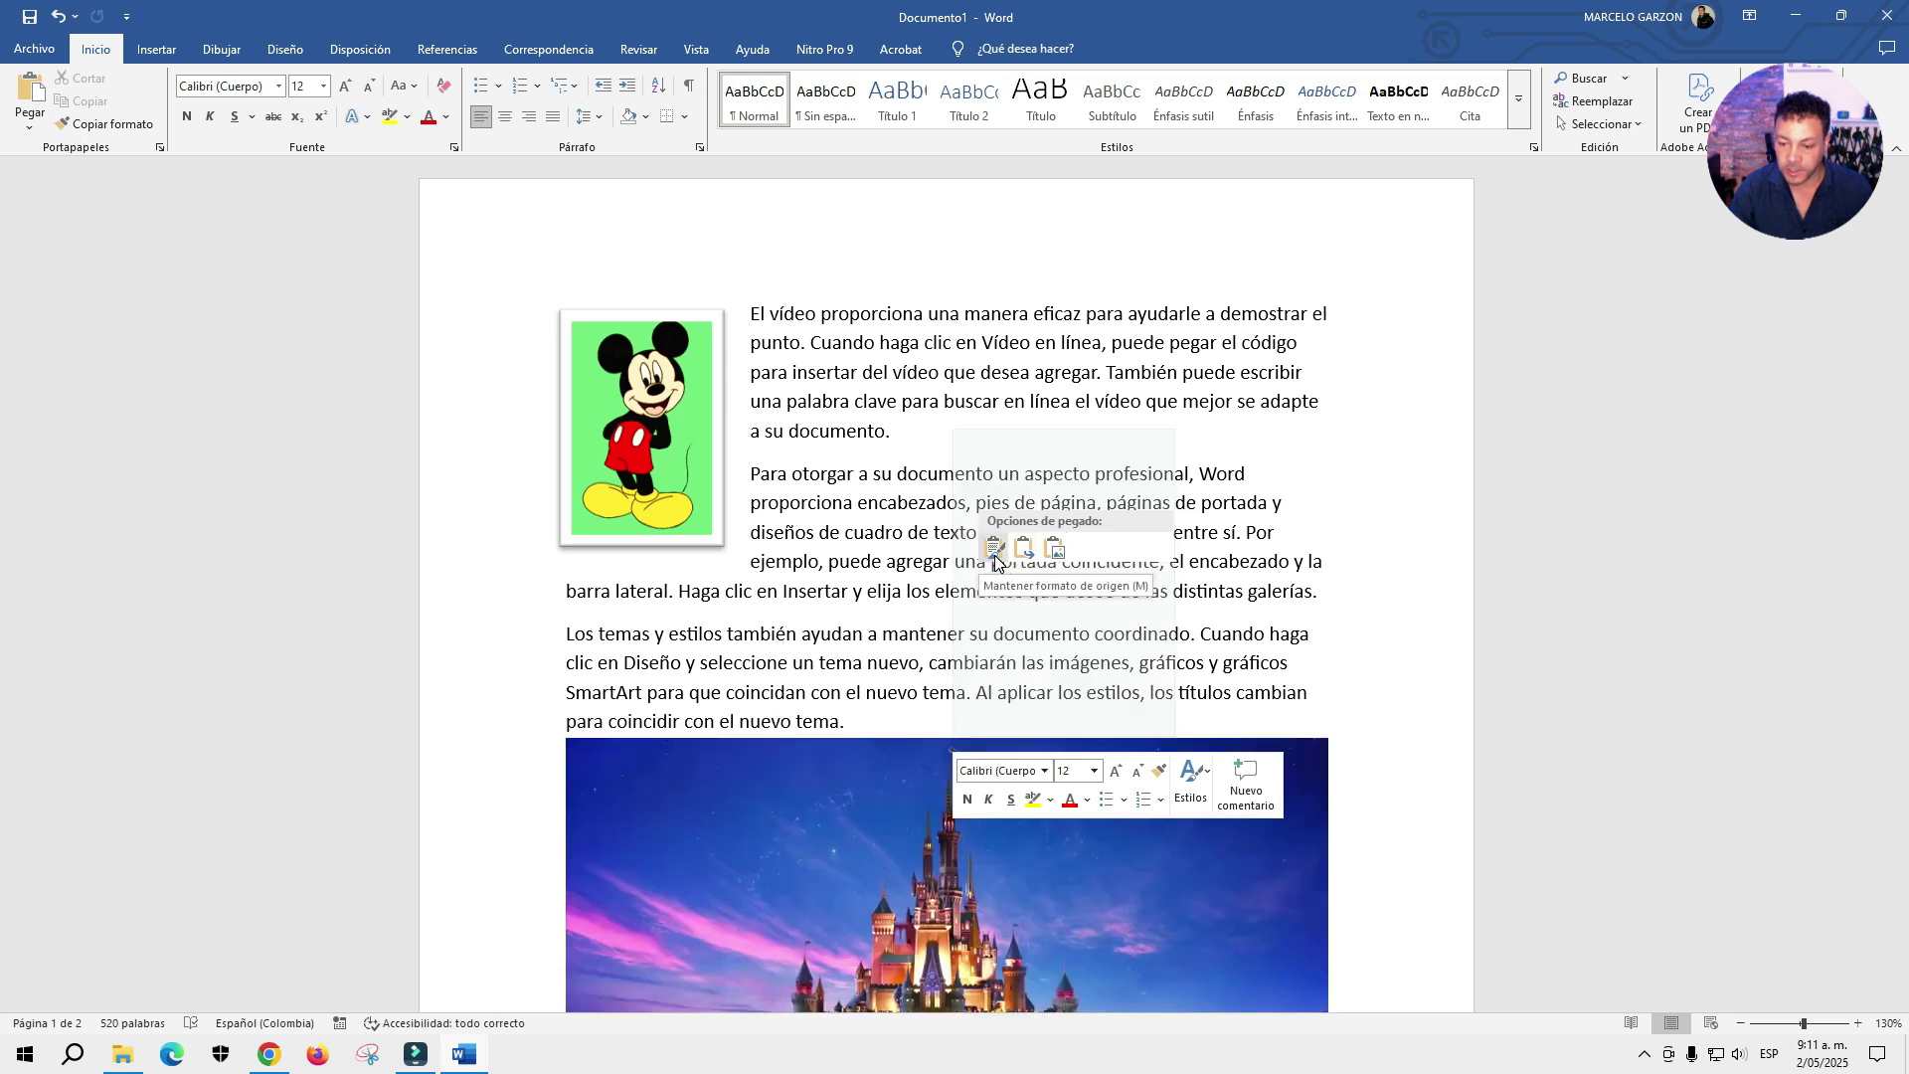
{"action": "left_click", "coordinate": [994, 555]}
- Select the pasted castle image and try dragging it within the text
{"action": "scroll", "coordinate": [989, 636], "scroll_direction": "down", "scroll_amount": 5}
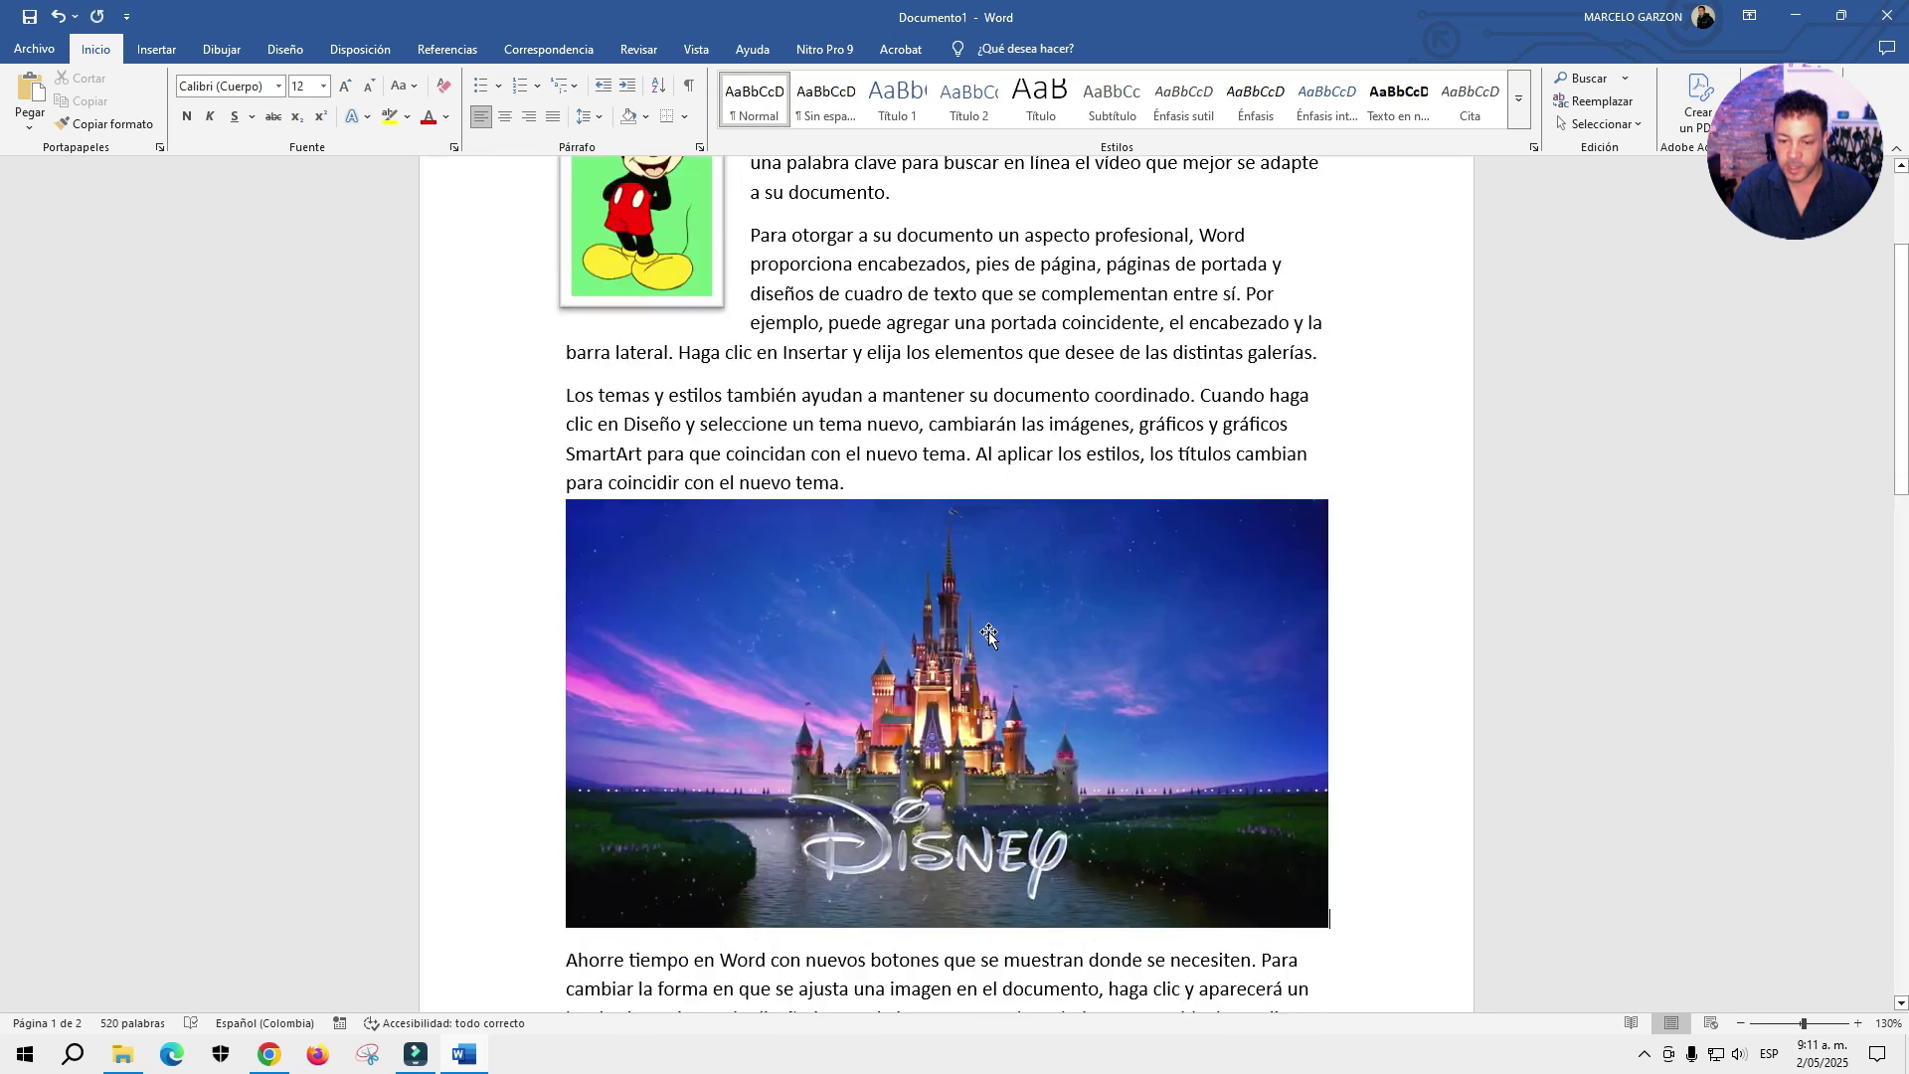
{"action": "left_click", "coordinate": [912, 546]}
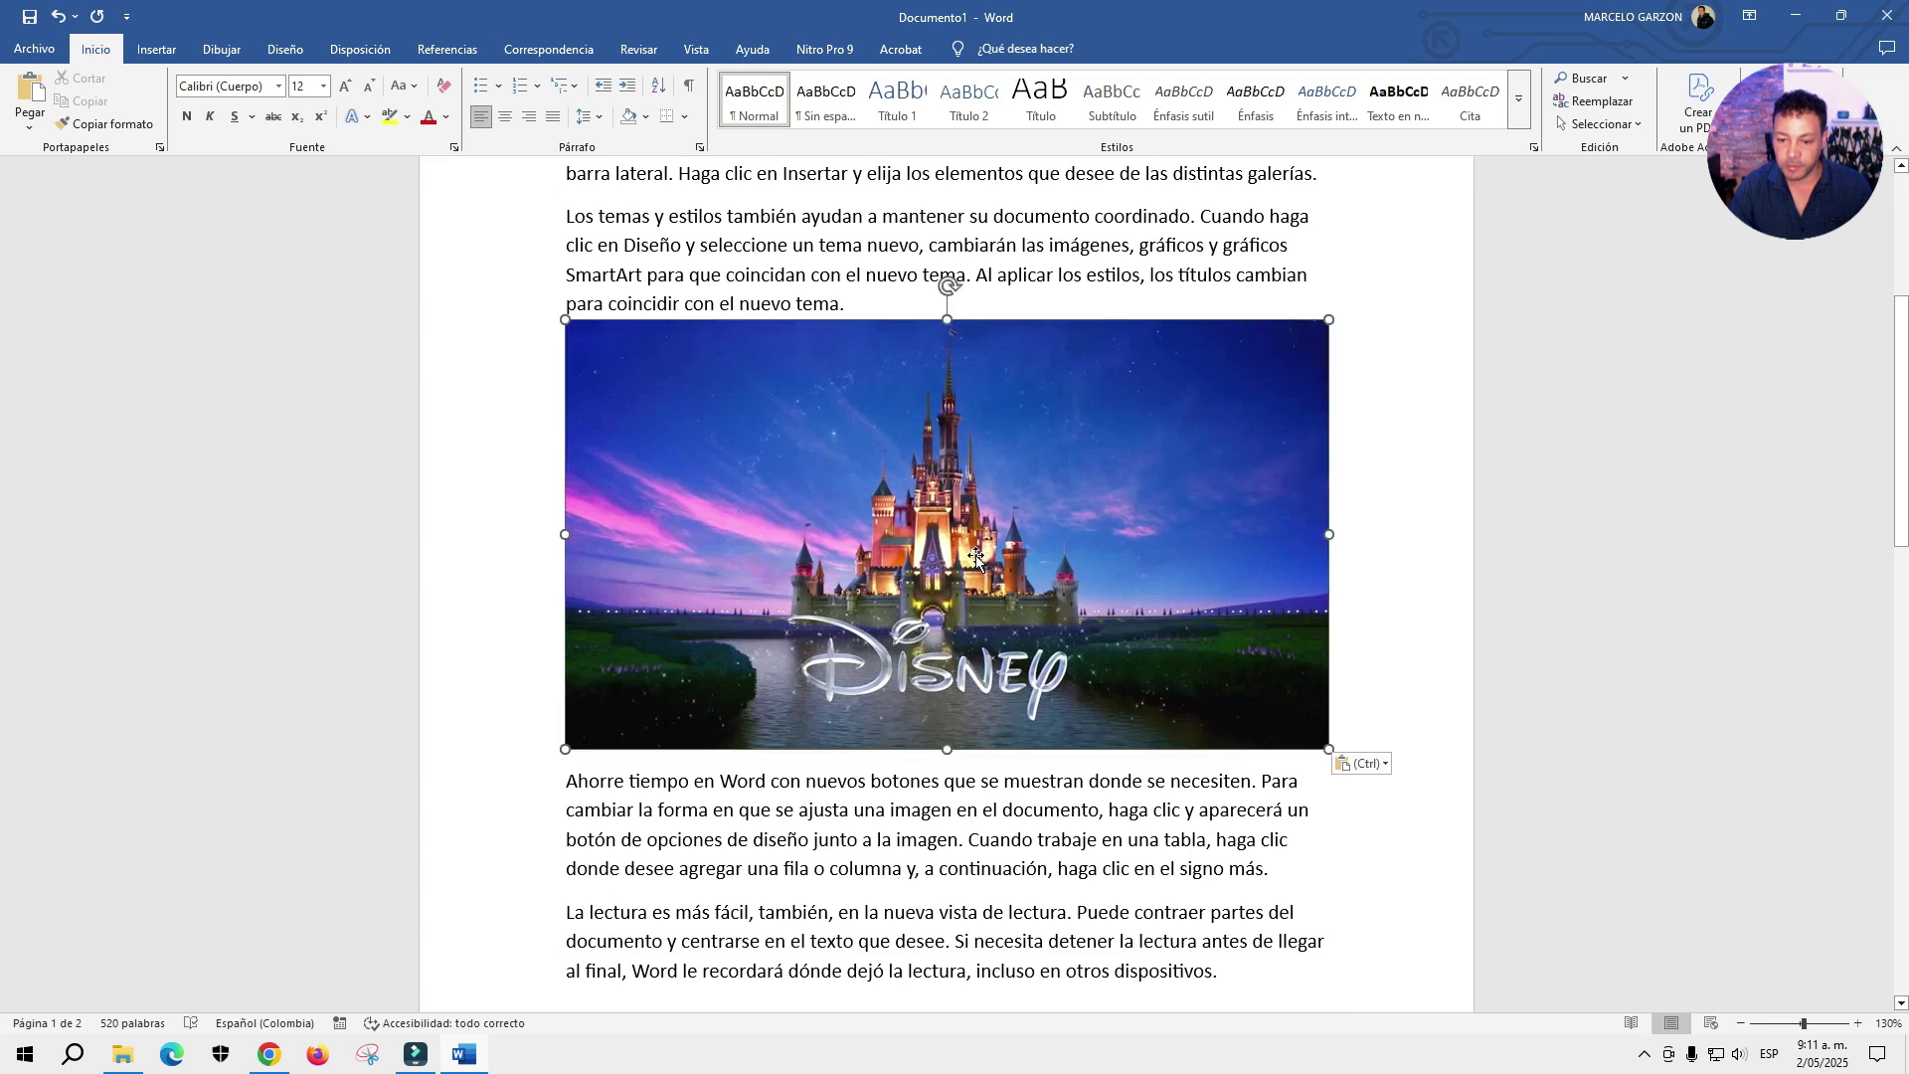
{"action": "mouse_move", "coordinate": [907, 545]}
{"action": "left_mouse_down"}
{"action": "mouse_move", "coordinate": [1106, 522]}
{"action": "mouse_move", "coordinate": [1009, 543]}
{"action": "left_mouse_up"}
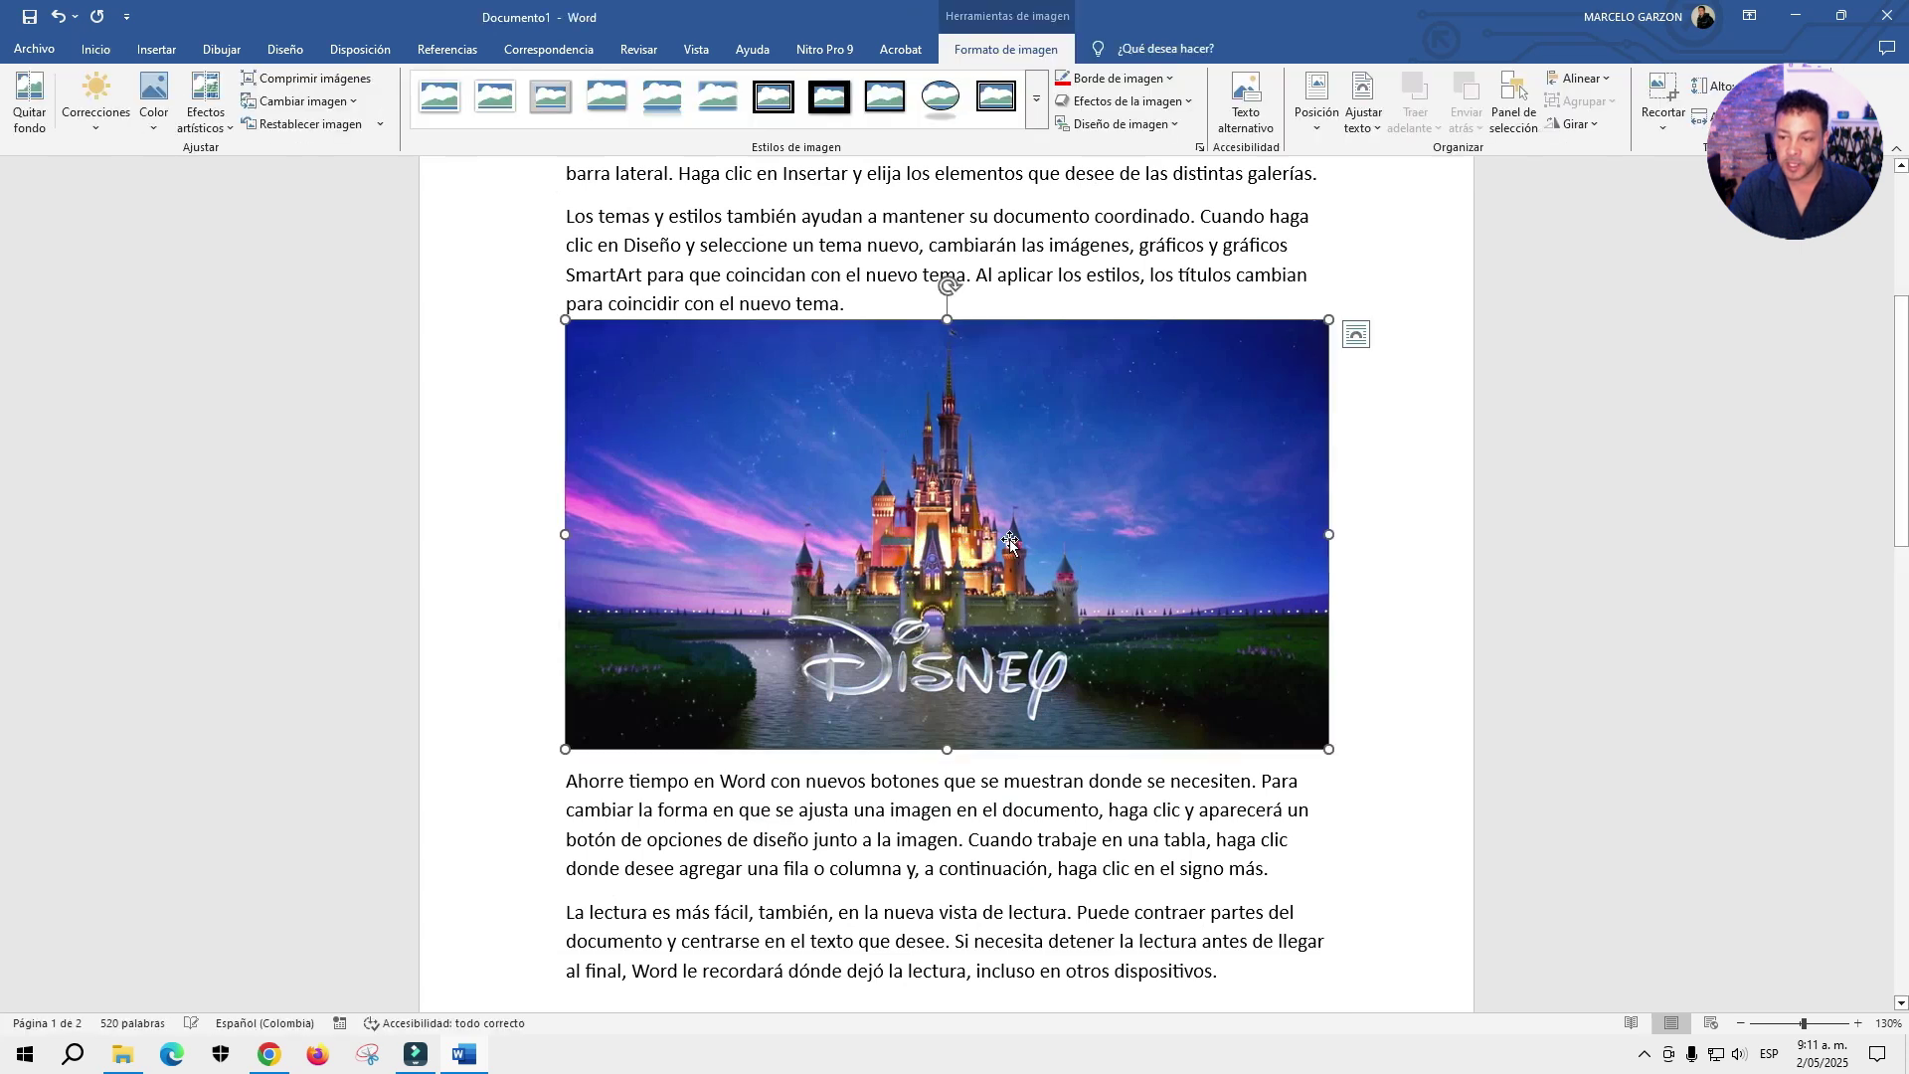
- Set the castle image in front of the text and drag it lower
{"action": "right_click", "coordinate": [792, 462]}
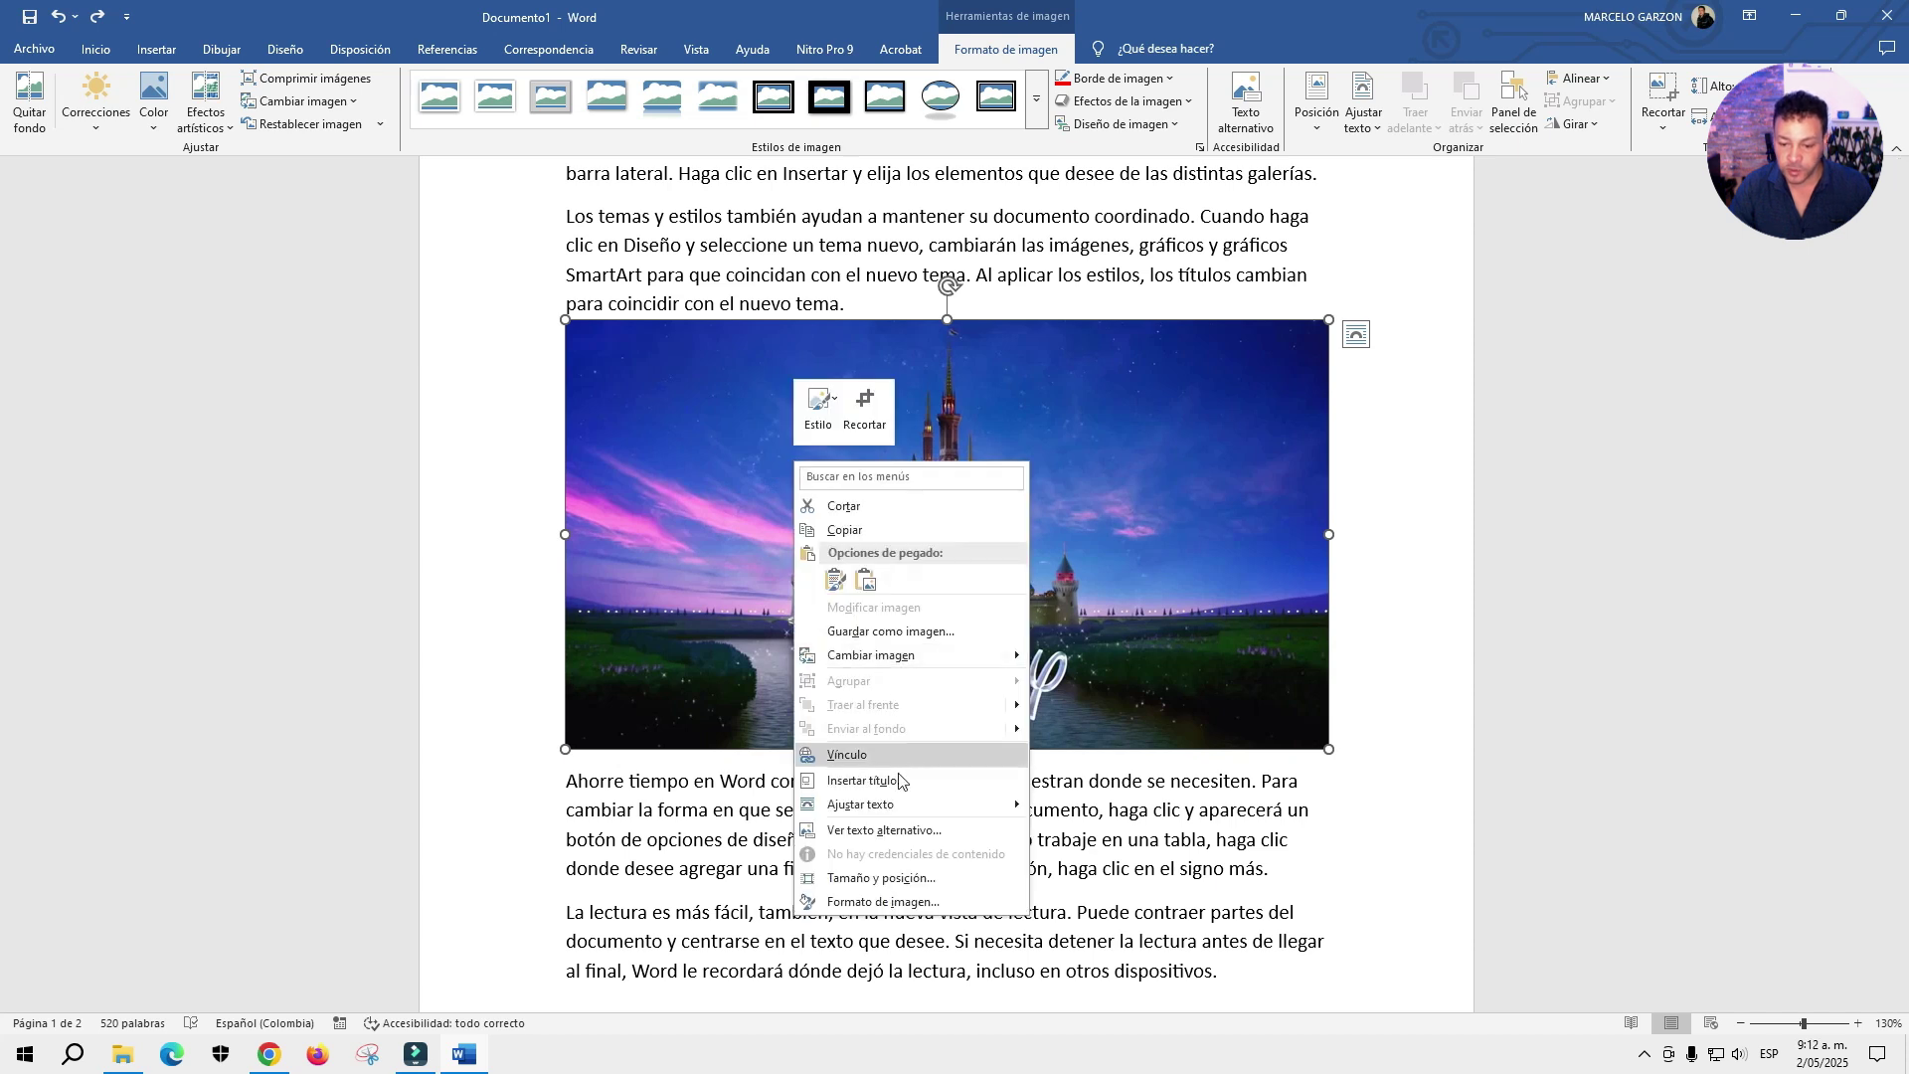
{"action": "mouse_move", "coordinate": [862, 803]}
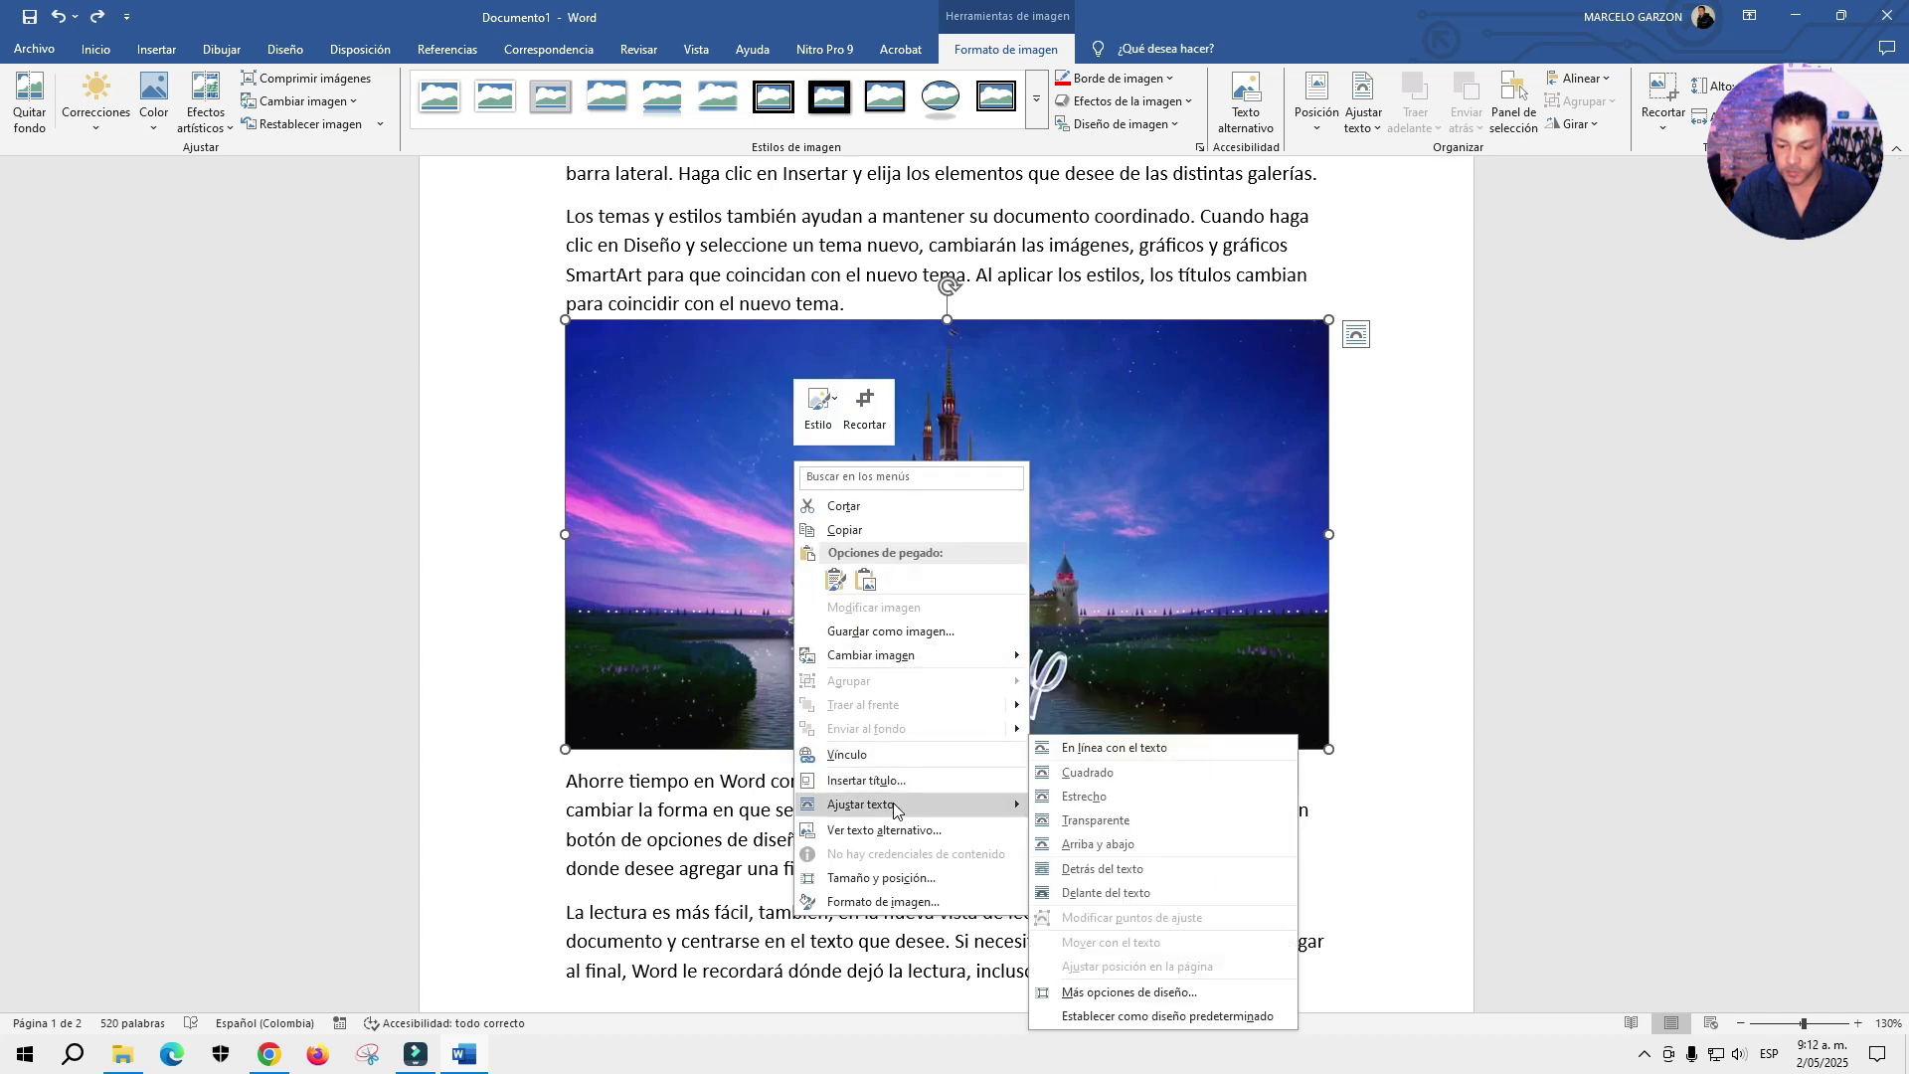
{"action": "left_click", "coordinate": [1118, 891]}
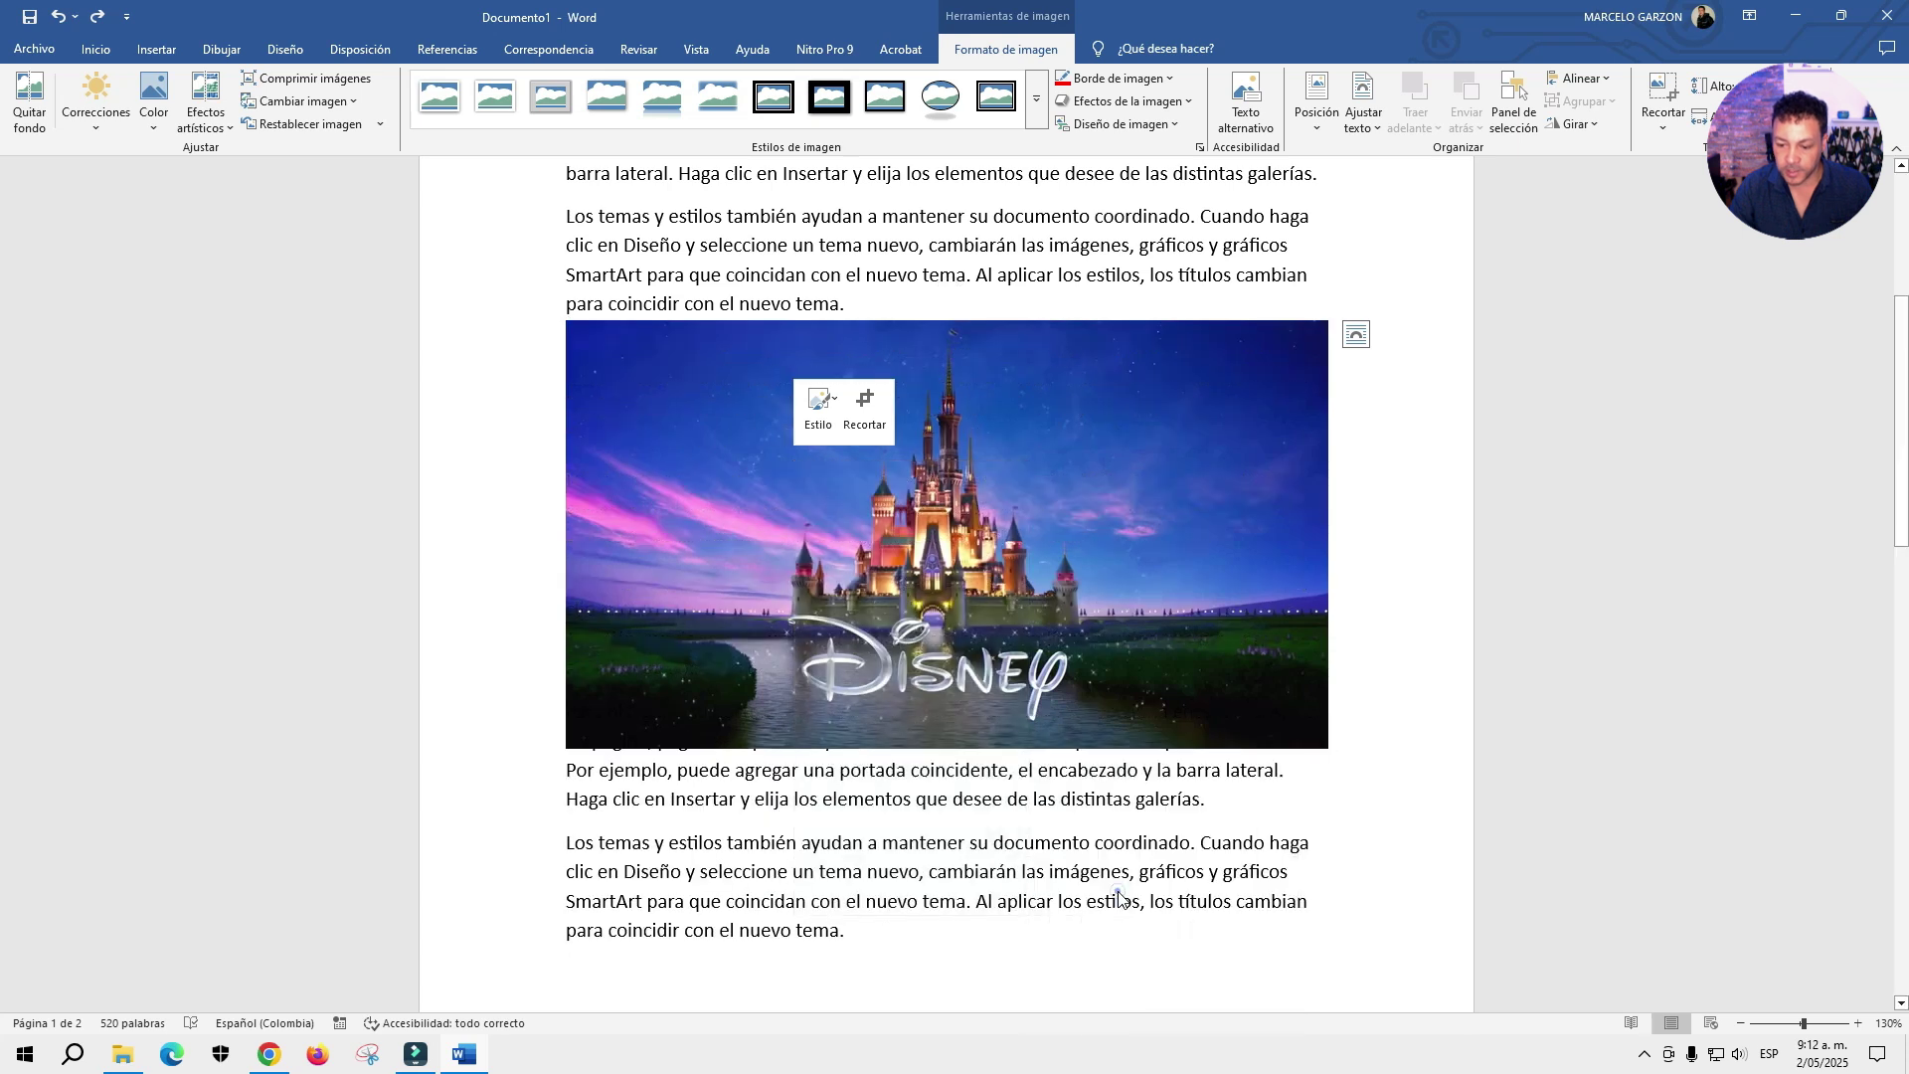
{"action": "mouse_move", "coordinate": [966, 476]}
{"action": "left_mouse_down"}
{"action": "mouse_move", "coordinate": [1035, 535]}
{"action": "mouse_move", "coordinate": [936, 487]}
{"action": "left_mouse_up"}
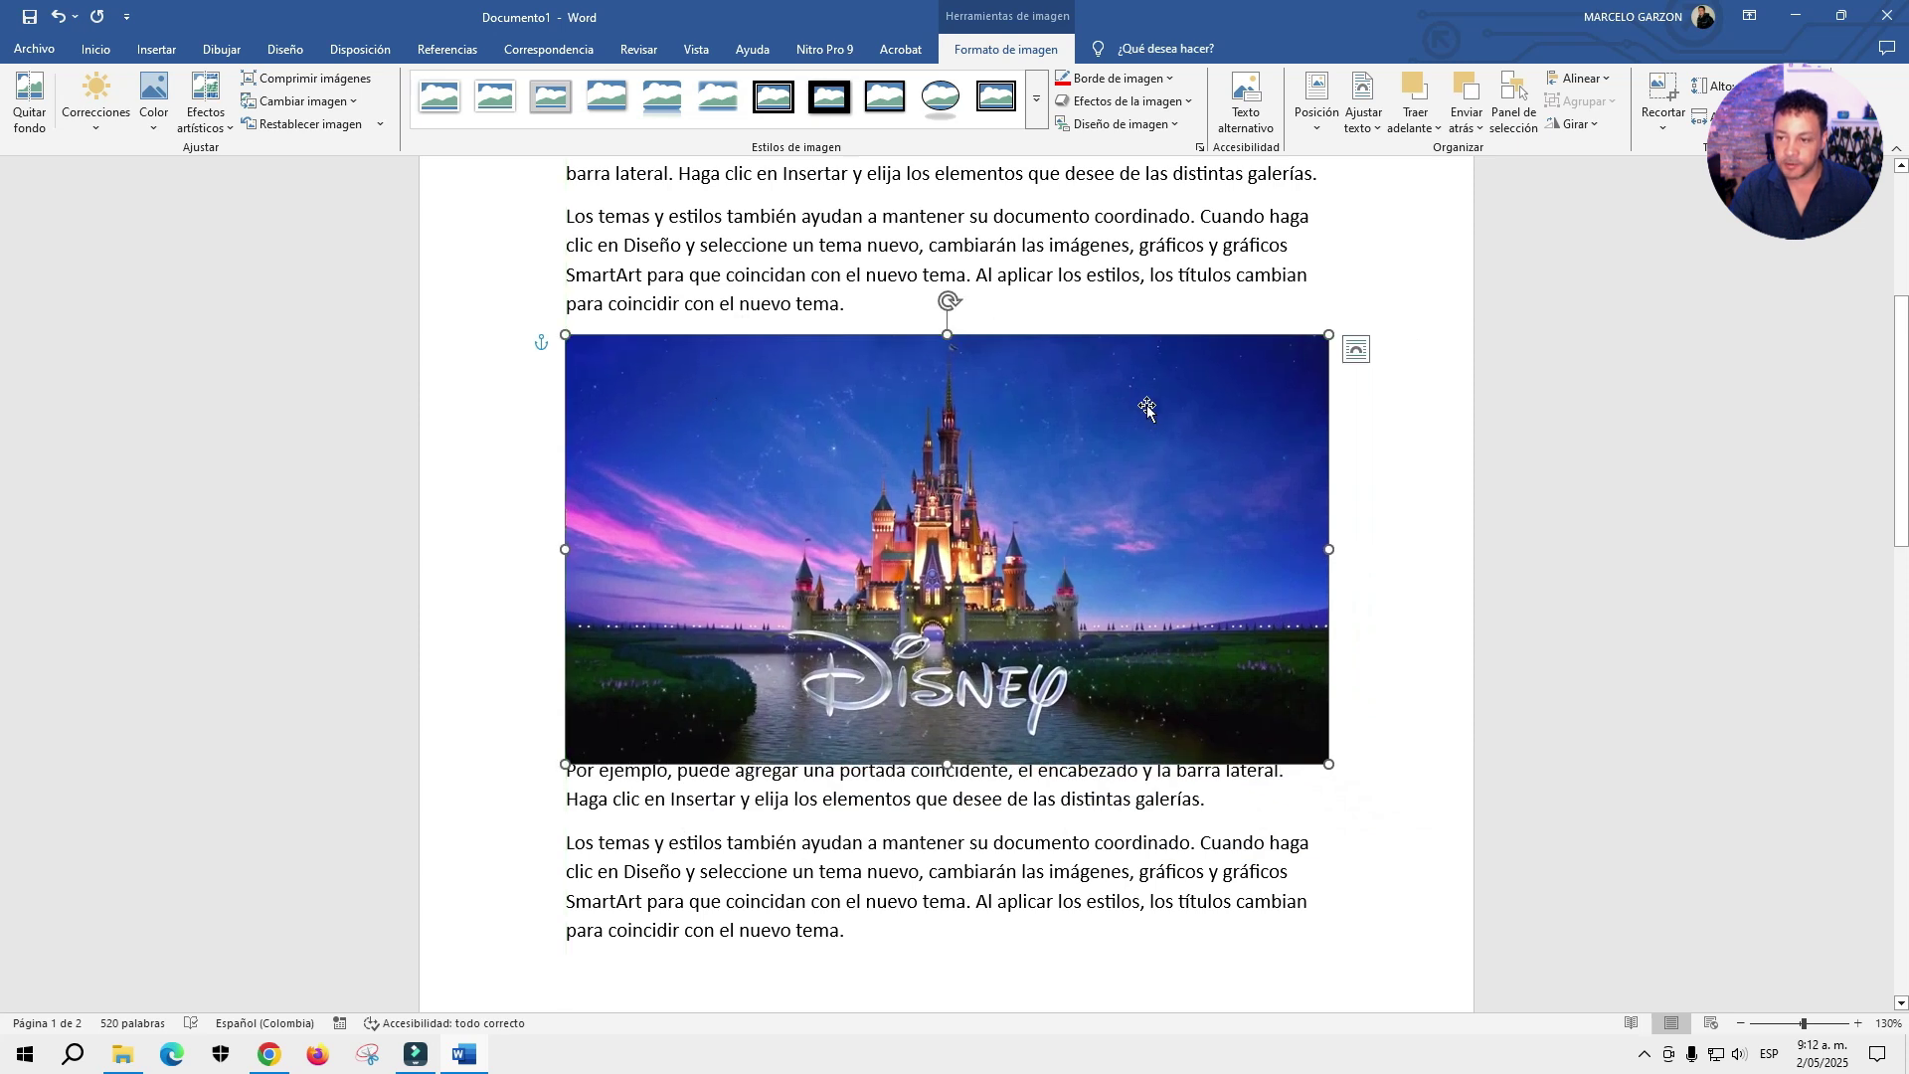
- Position the castle image at top centre of the page with square wrapping
{"action": "left_click", "coordinate": [1319, 121]}
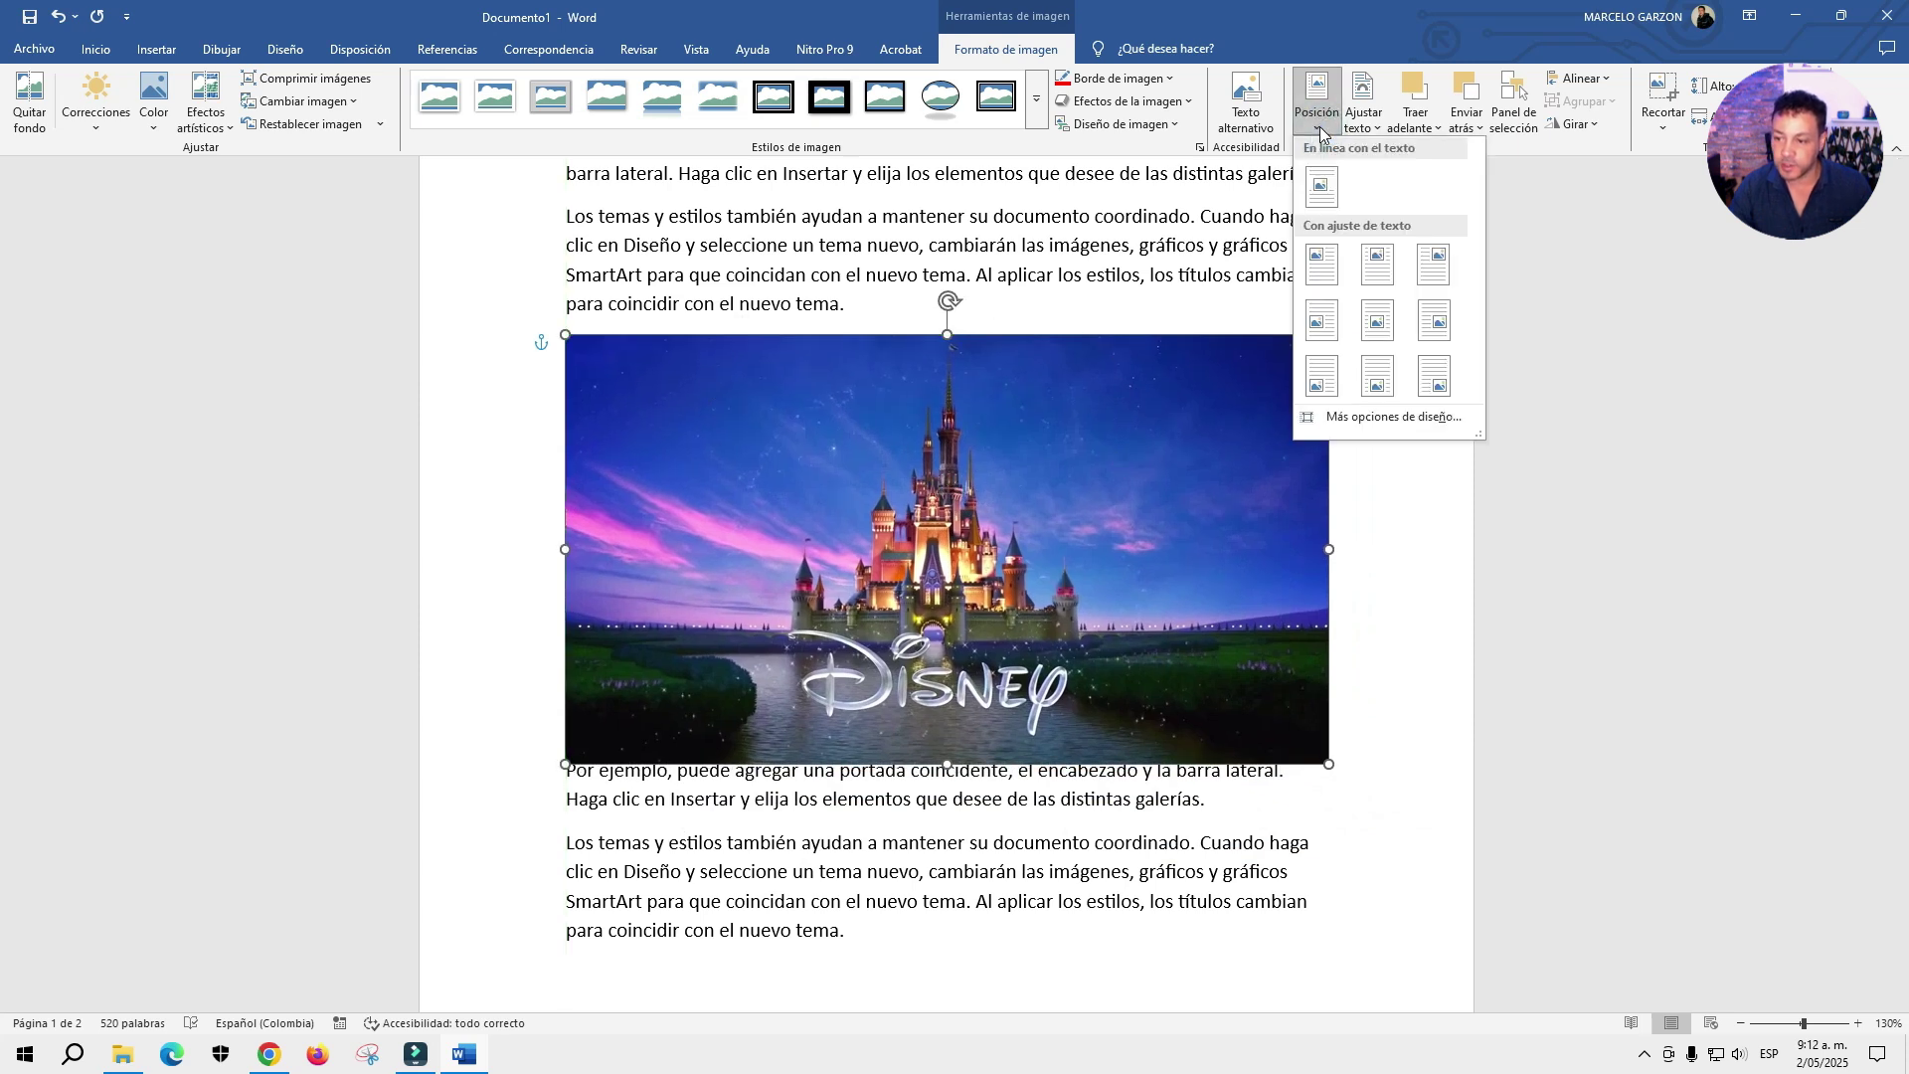
{"action": "left_click", "coordinate": [1380, 277]}
{"action": "scroll", "coordinate": [1132, 388], "scroll_direction": "up", "scroll_amount": 3}
{"action": "scroll", "coordinate": [1131, 388], "scroll_direction": "up", "scroll_amount": 3}
- Drag the castle image down into the 'Los temas' paragraph
{"action": "left_click_drag", "start_coordinate": [1029, 365], "coordinate": [998, 678]}
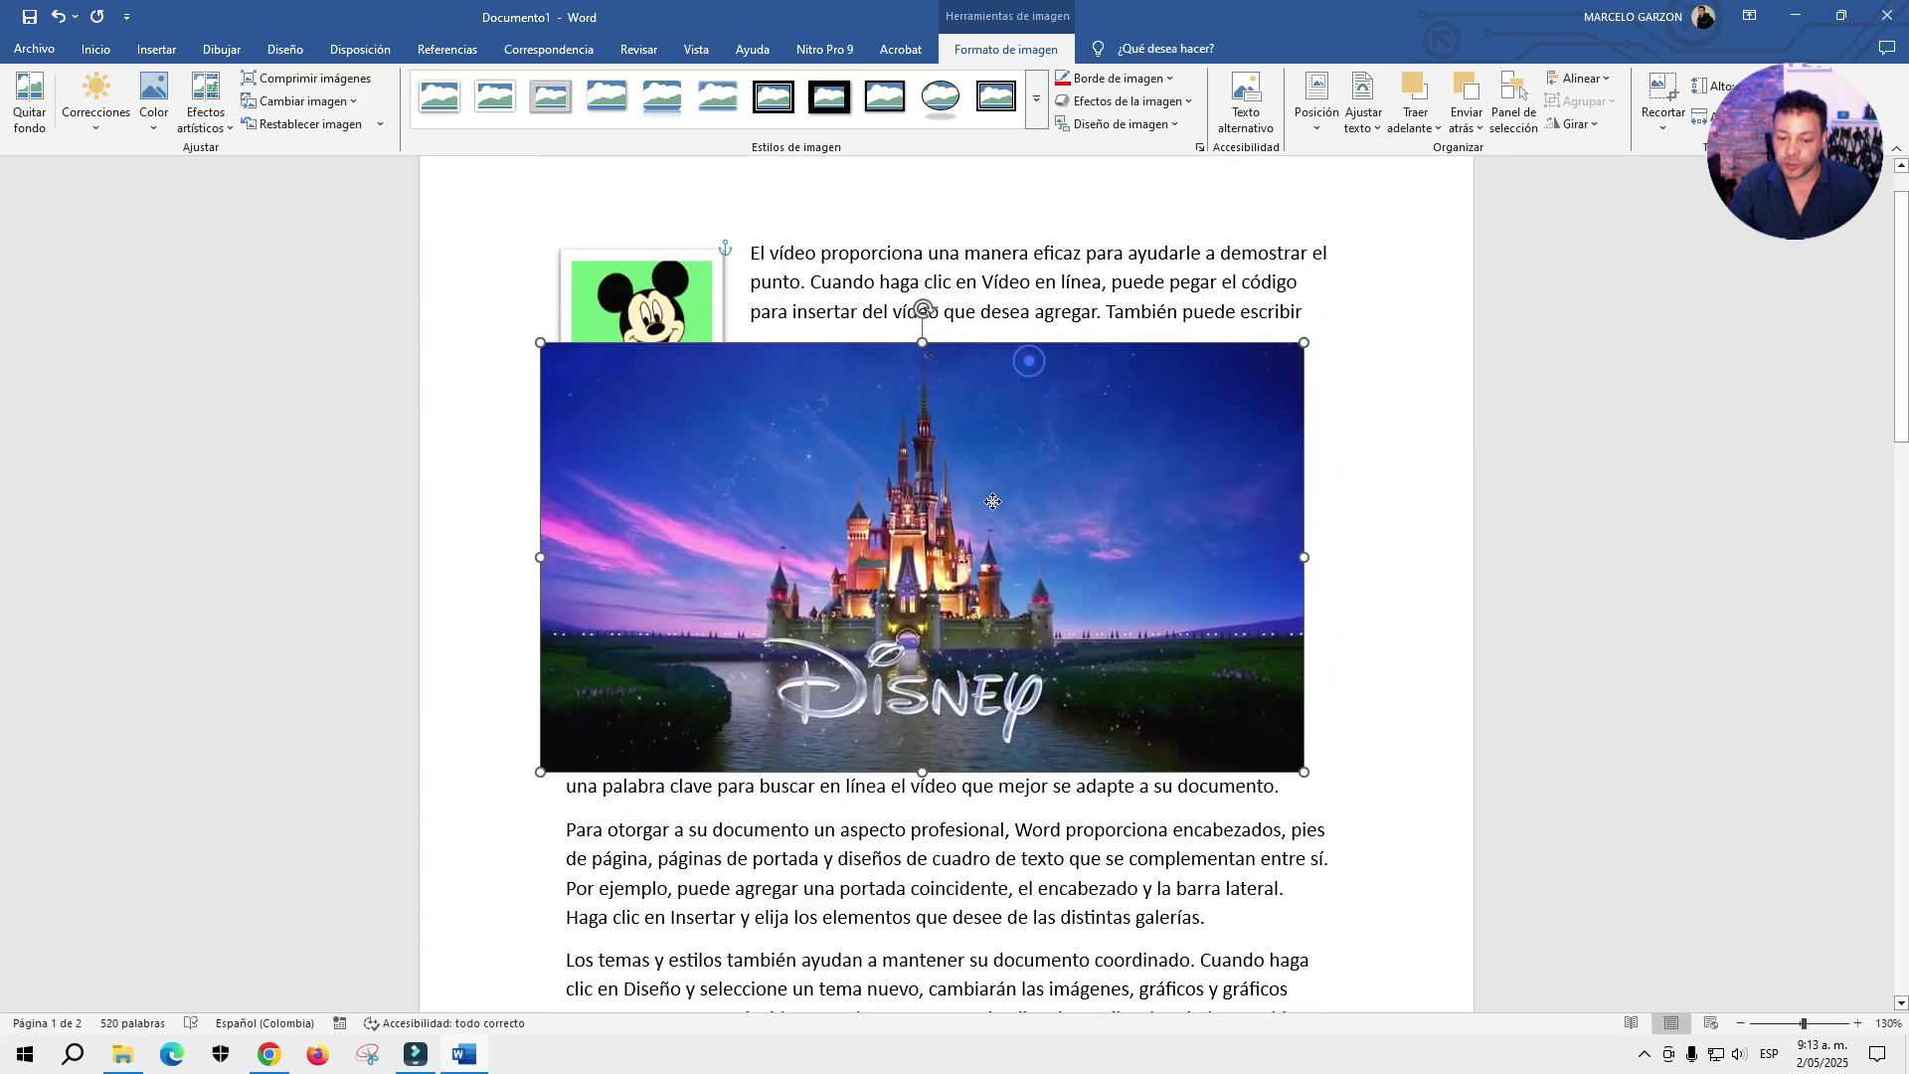
{"action": "scroll", "coordinate": [998, 678], "scroll_direction": "down", "scroll_amount": 2}
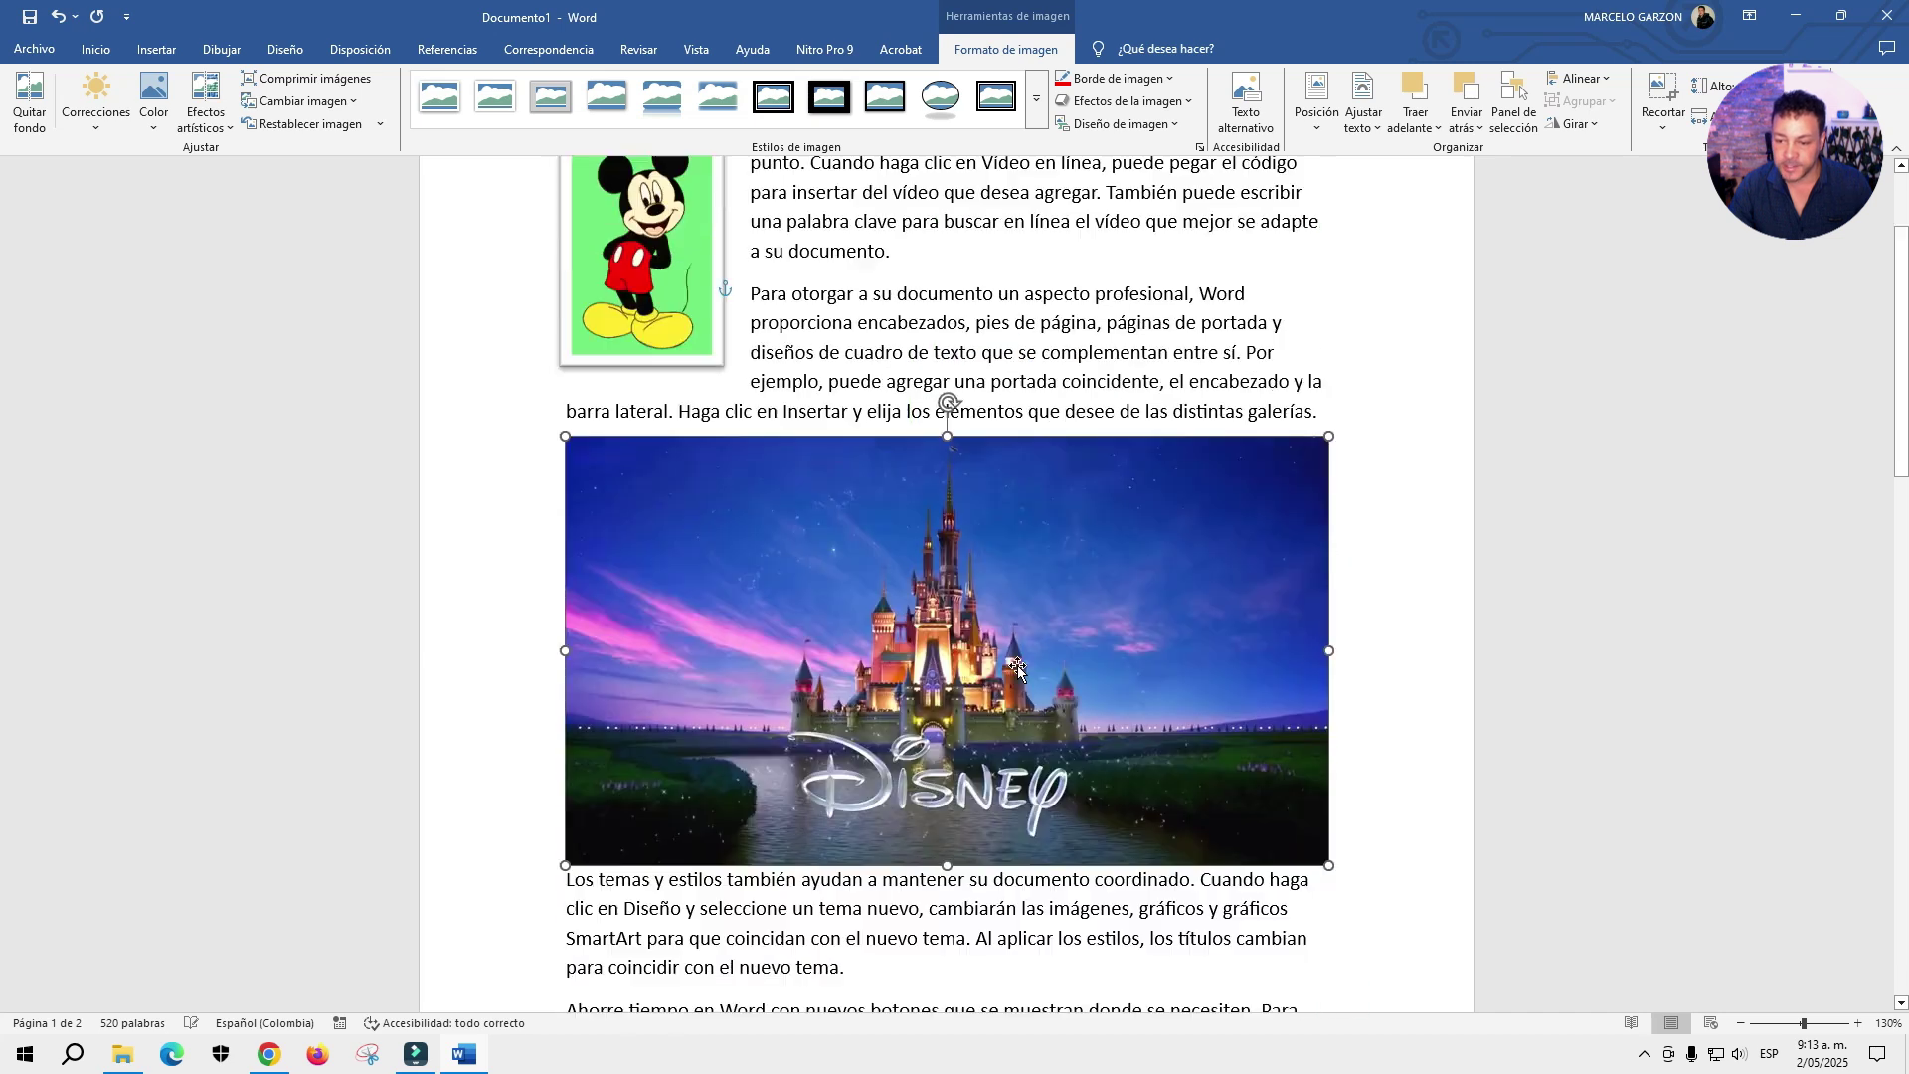
{"action": "scroll", "coordinate": [1044, 556], "scroll_direction": "down", "scroll_amount": 2}
{"action": "left_click_drag", "start_coordinate": [981, 483], "coordinate": [975, 517]}
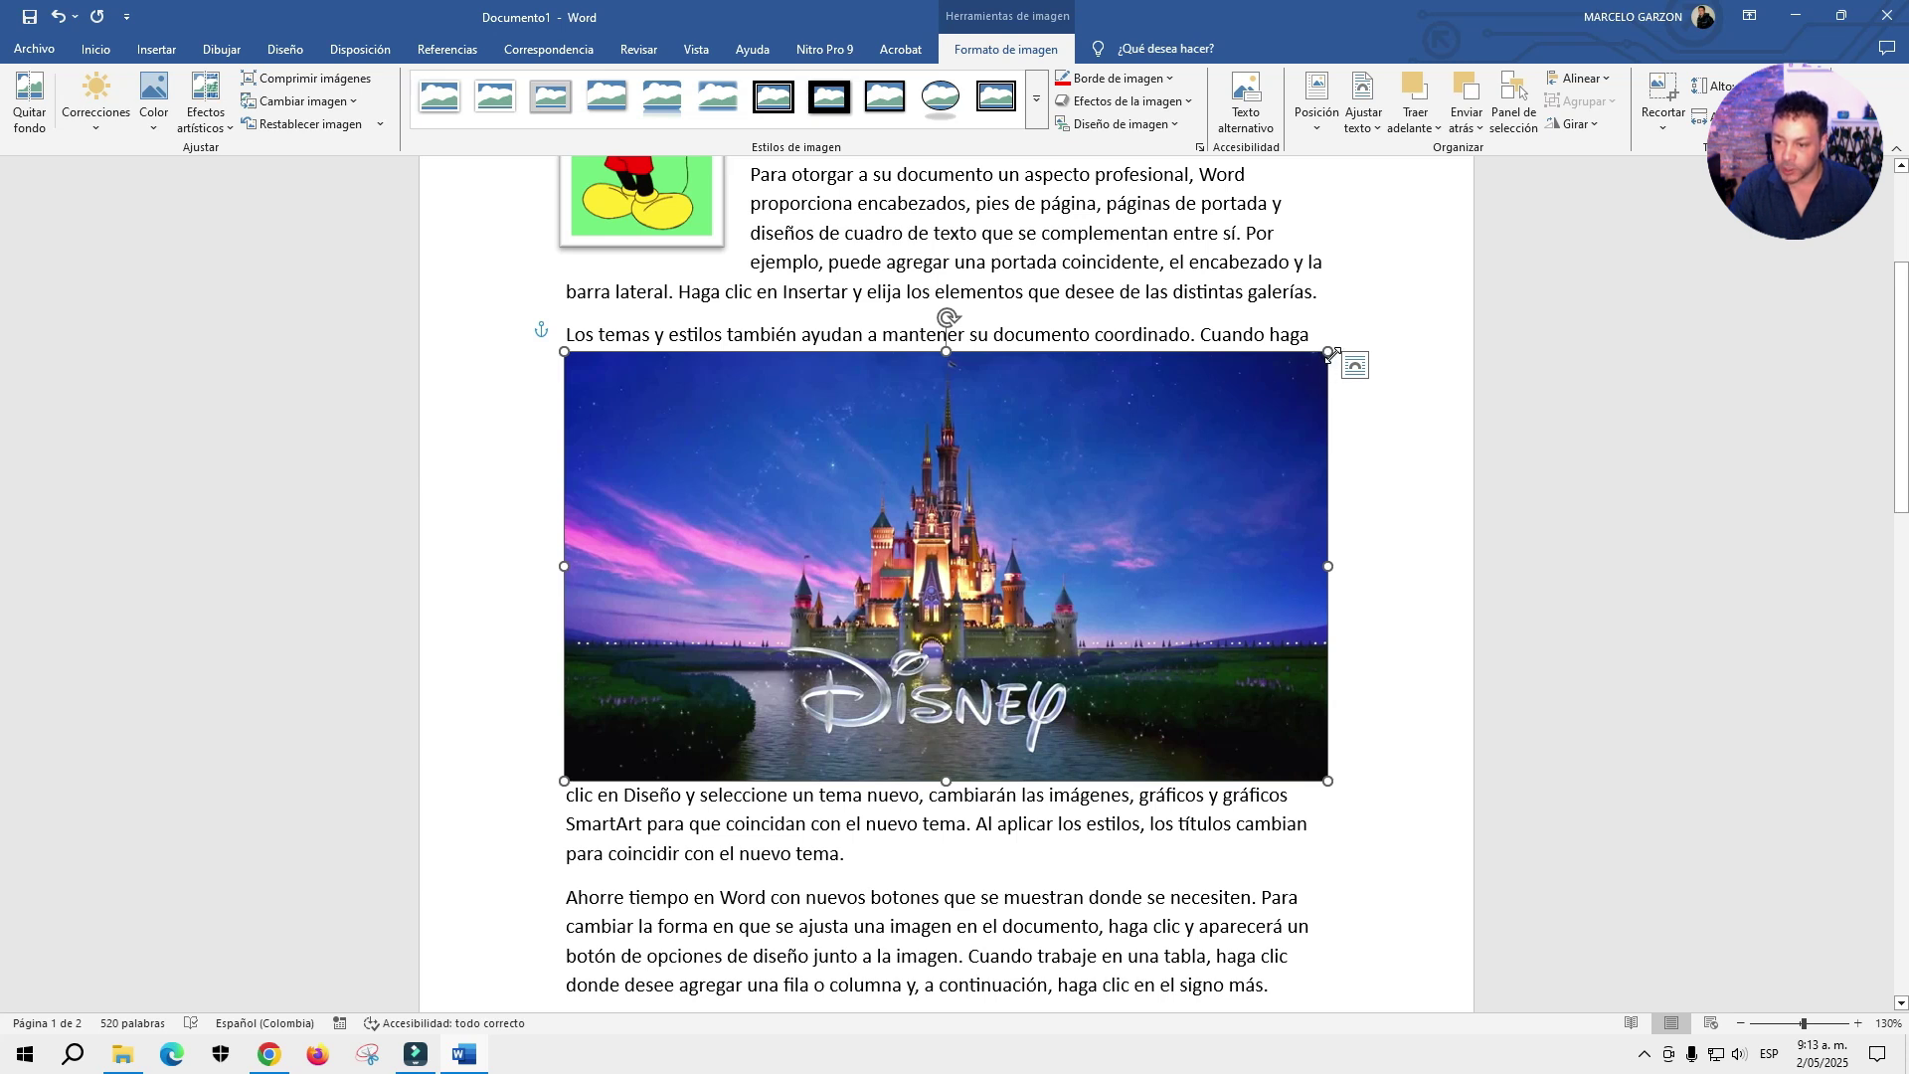
- Resize the castle image smaller and place it at the right margin beside the text
{"action": "left_click_drag", "start_coordinate": [1327, 350], "coordinate": [1129, 457]}
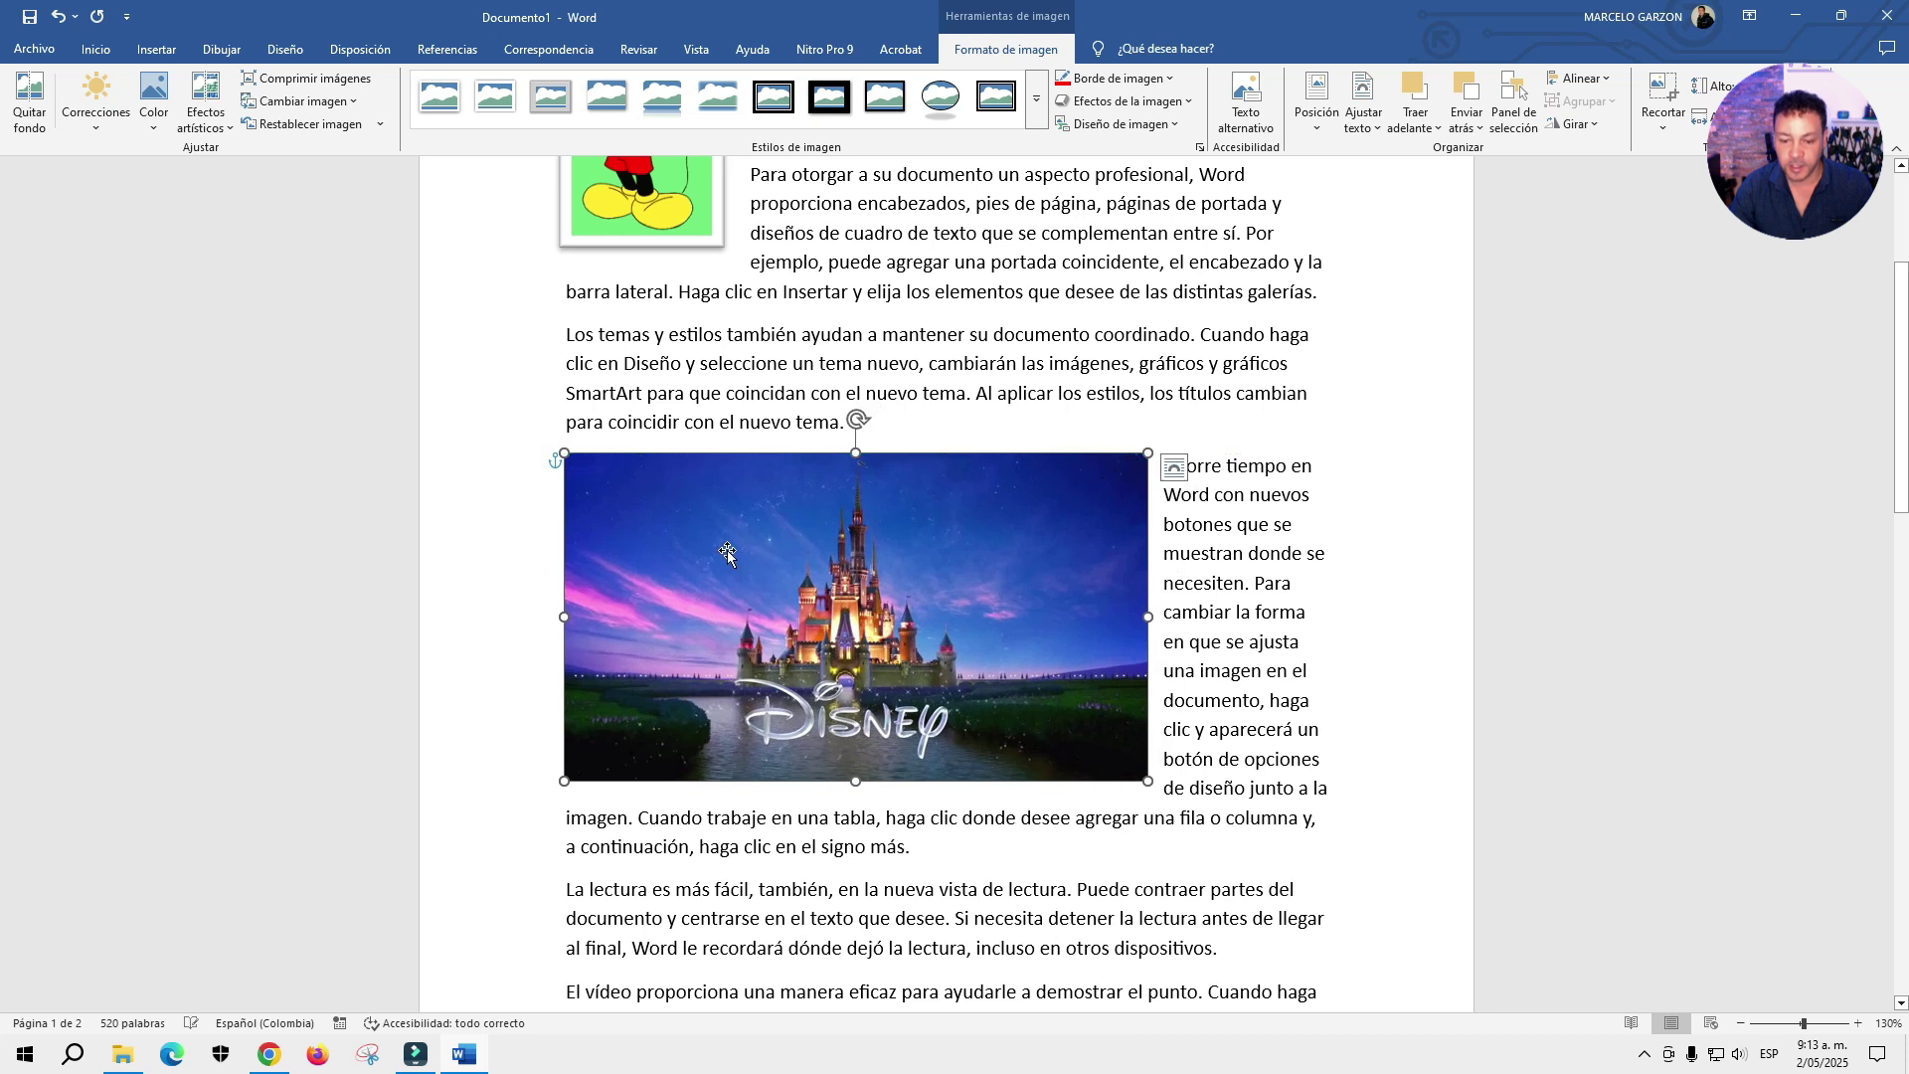
{"action": "mouse_move", "coordinate": [563, 453]}
{"action": "left_mouse_down"}
{"action": "mouse_move", "coordinate": [1116, 563]}
{"action": "mouse_move", "coordinate": [1116, 540]}
{"action": "left_mouse_up"}
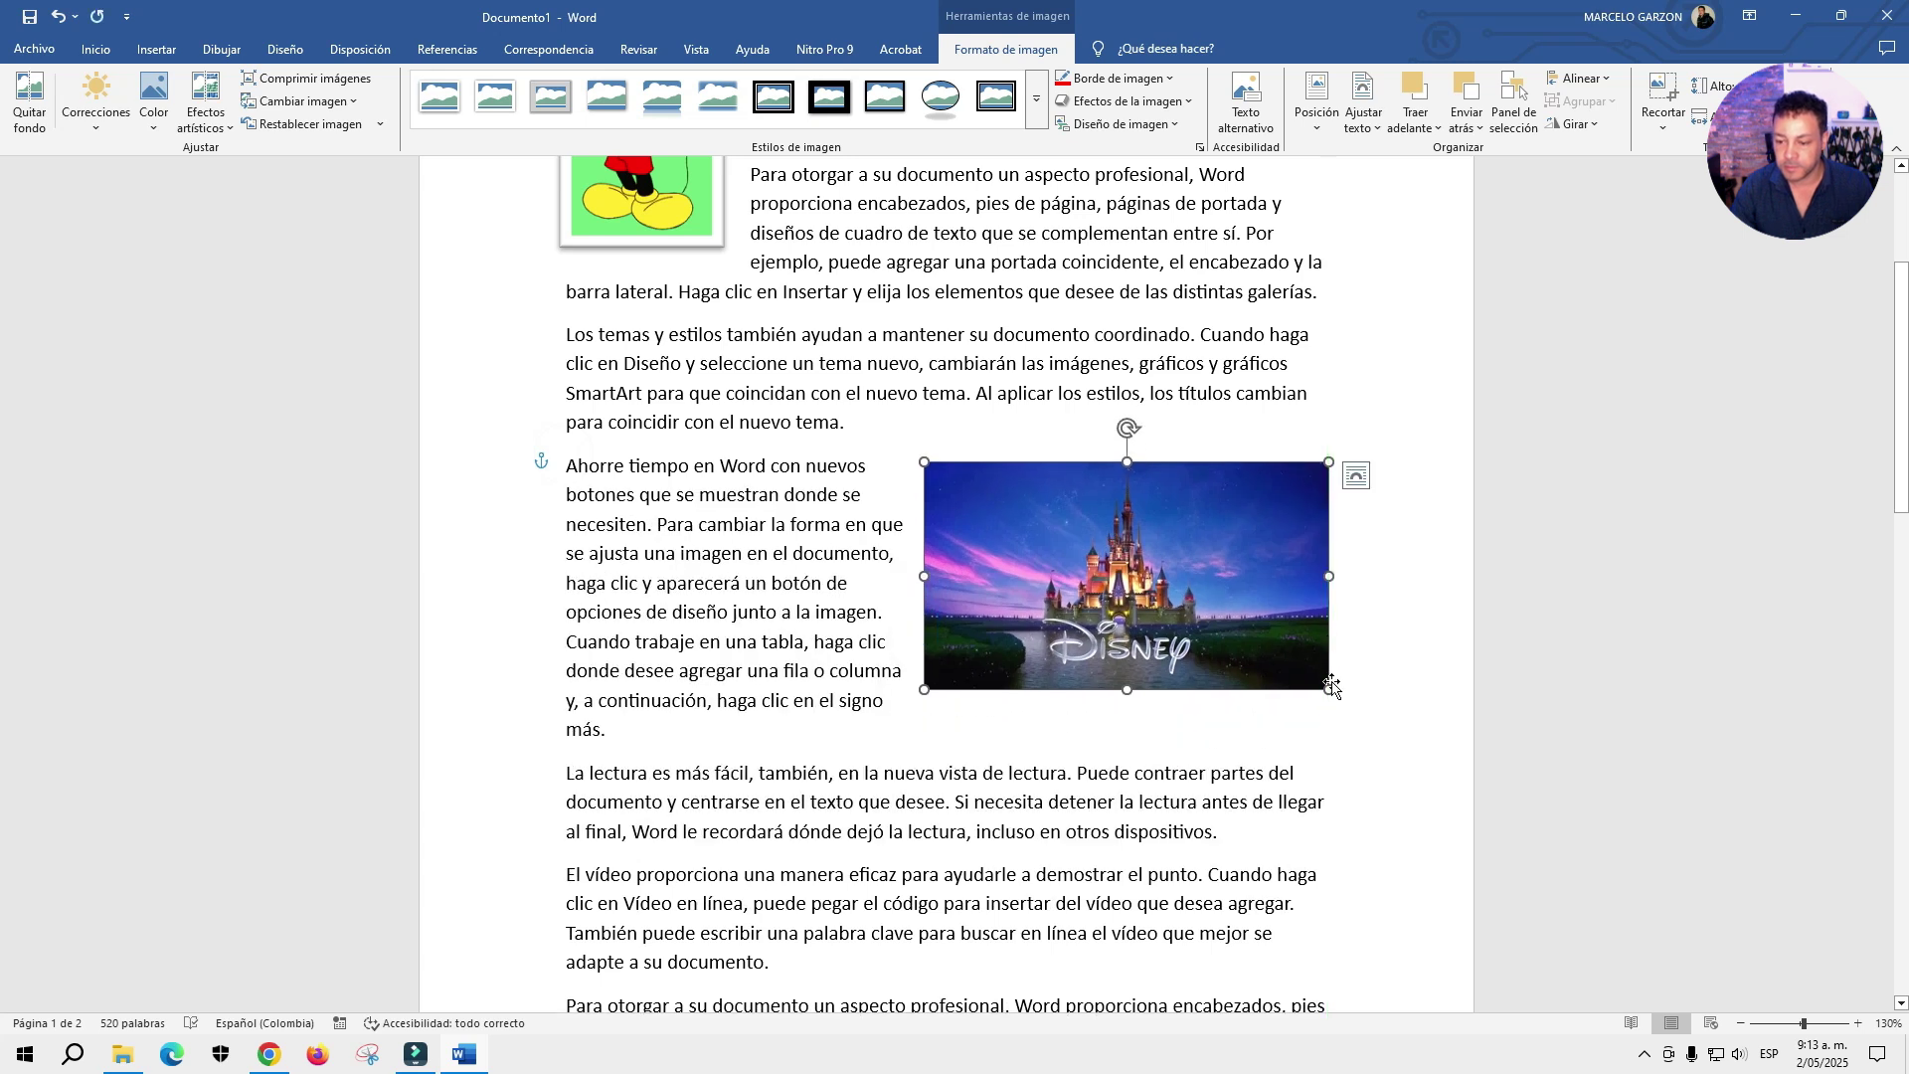
{"action": "left_click_drag", "start_coordinate": [1348, 702], "coordinate": [1390, 725]}
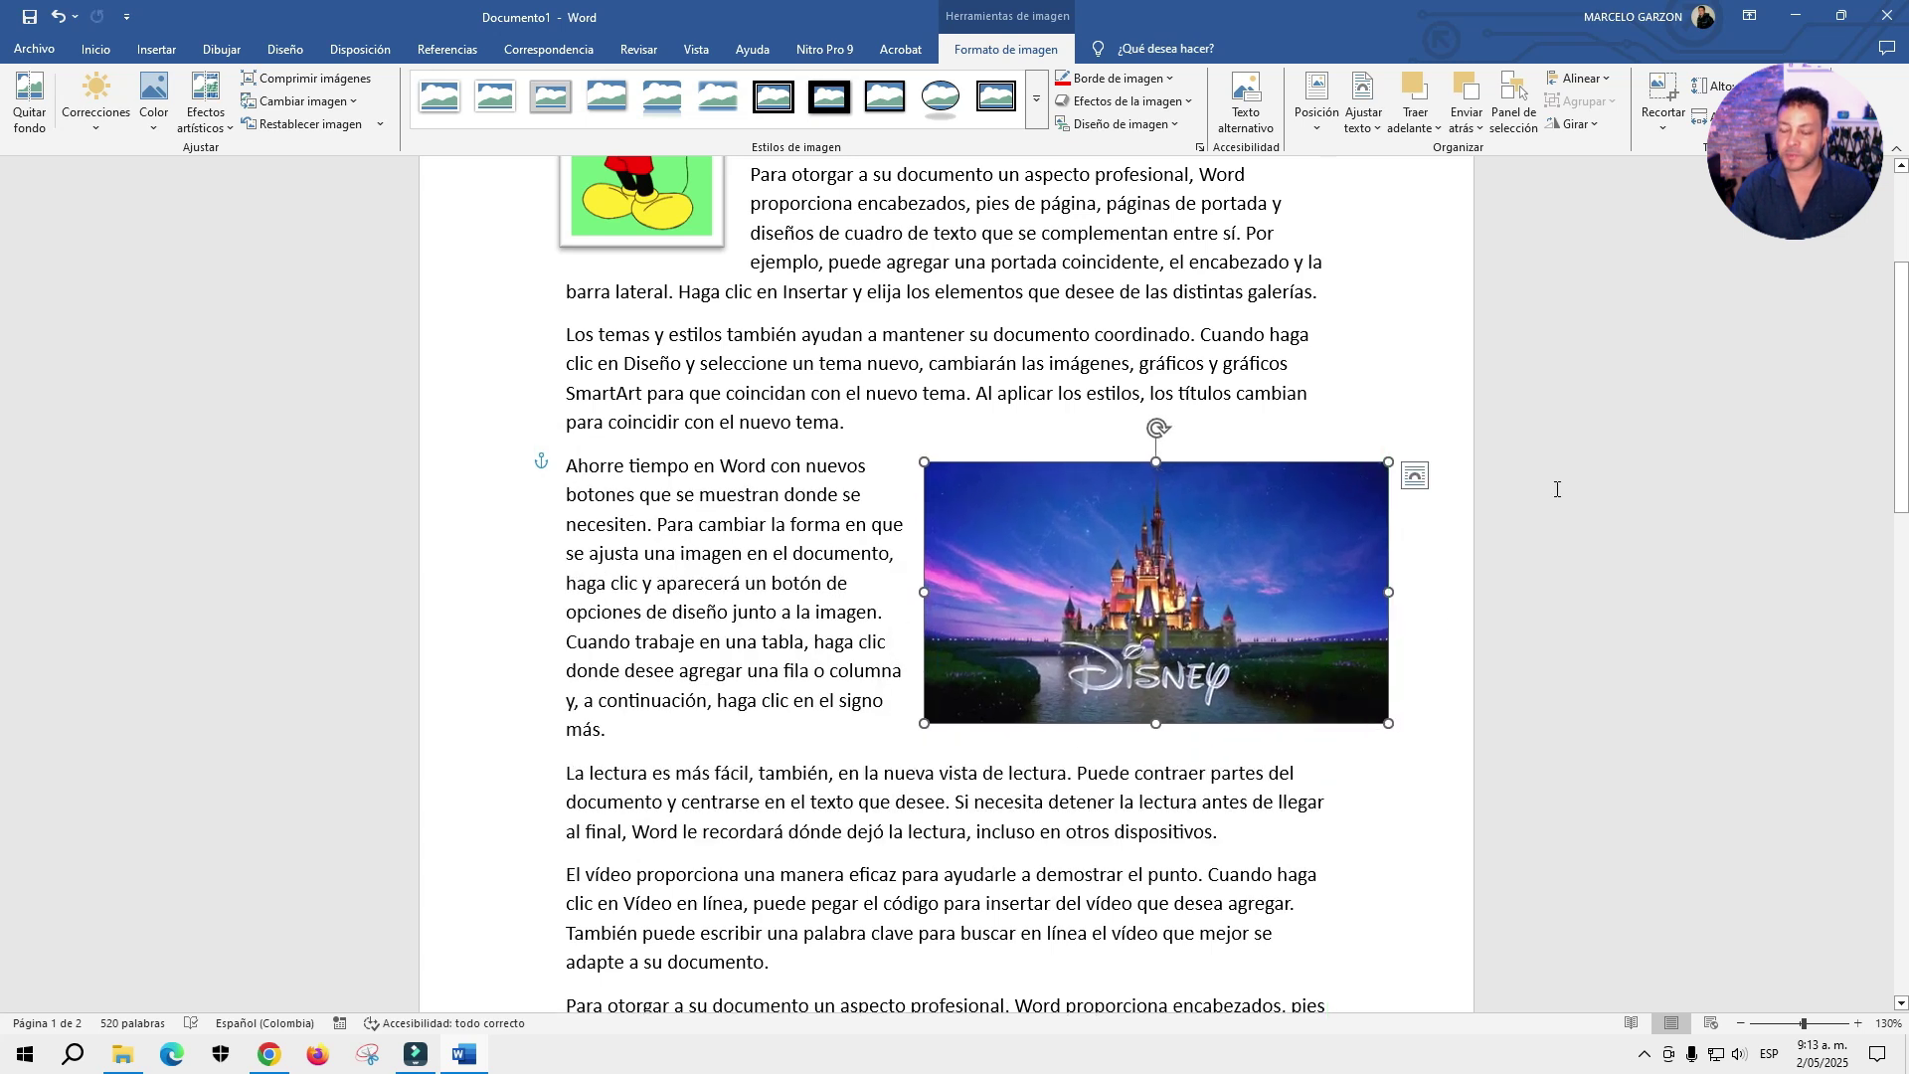